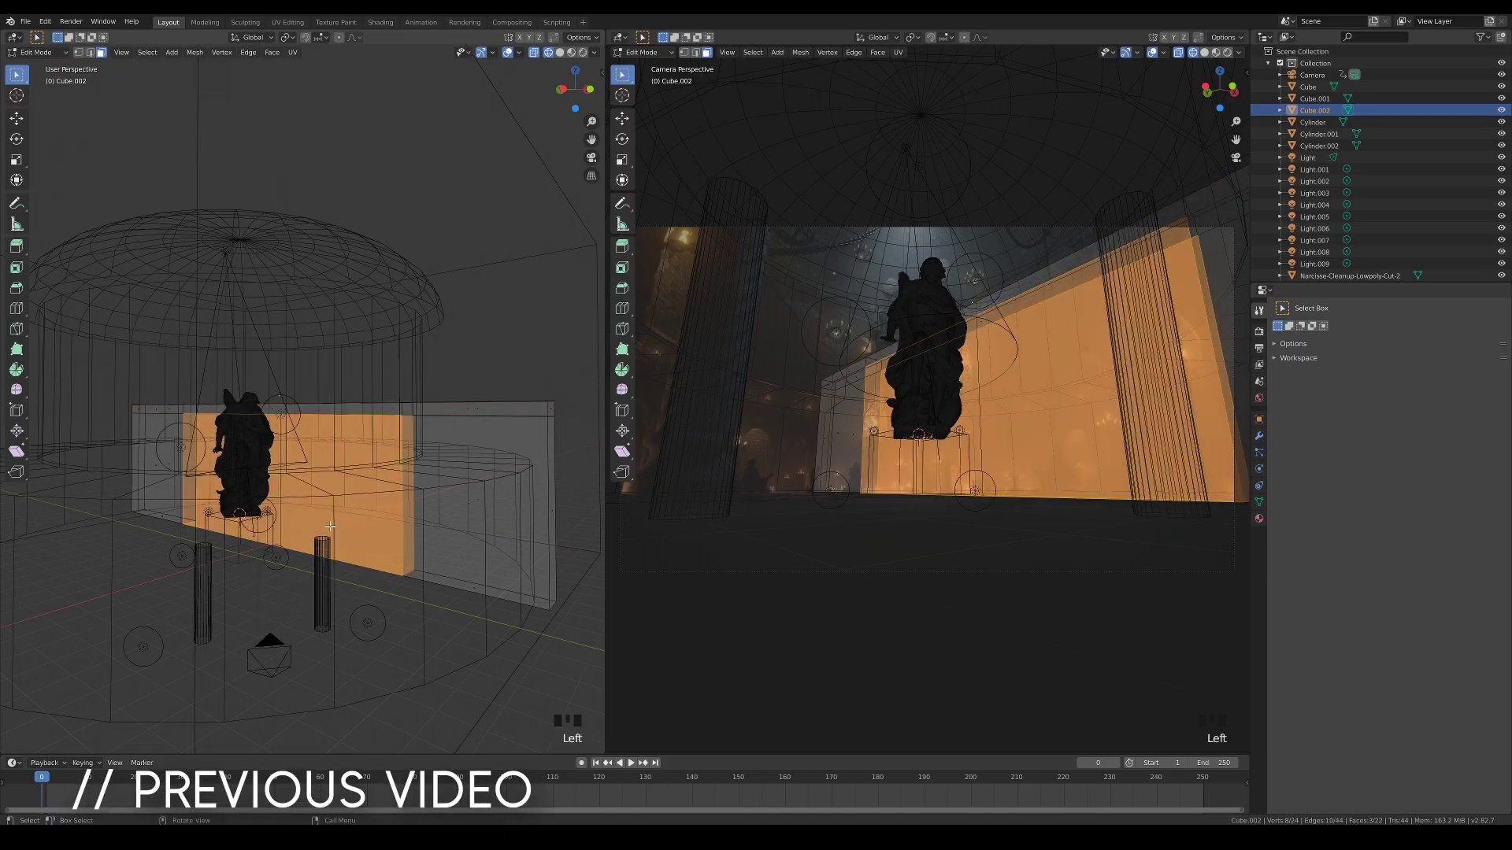
pyautogui.press('Delete')
pyautogui.click(330, 526)
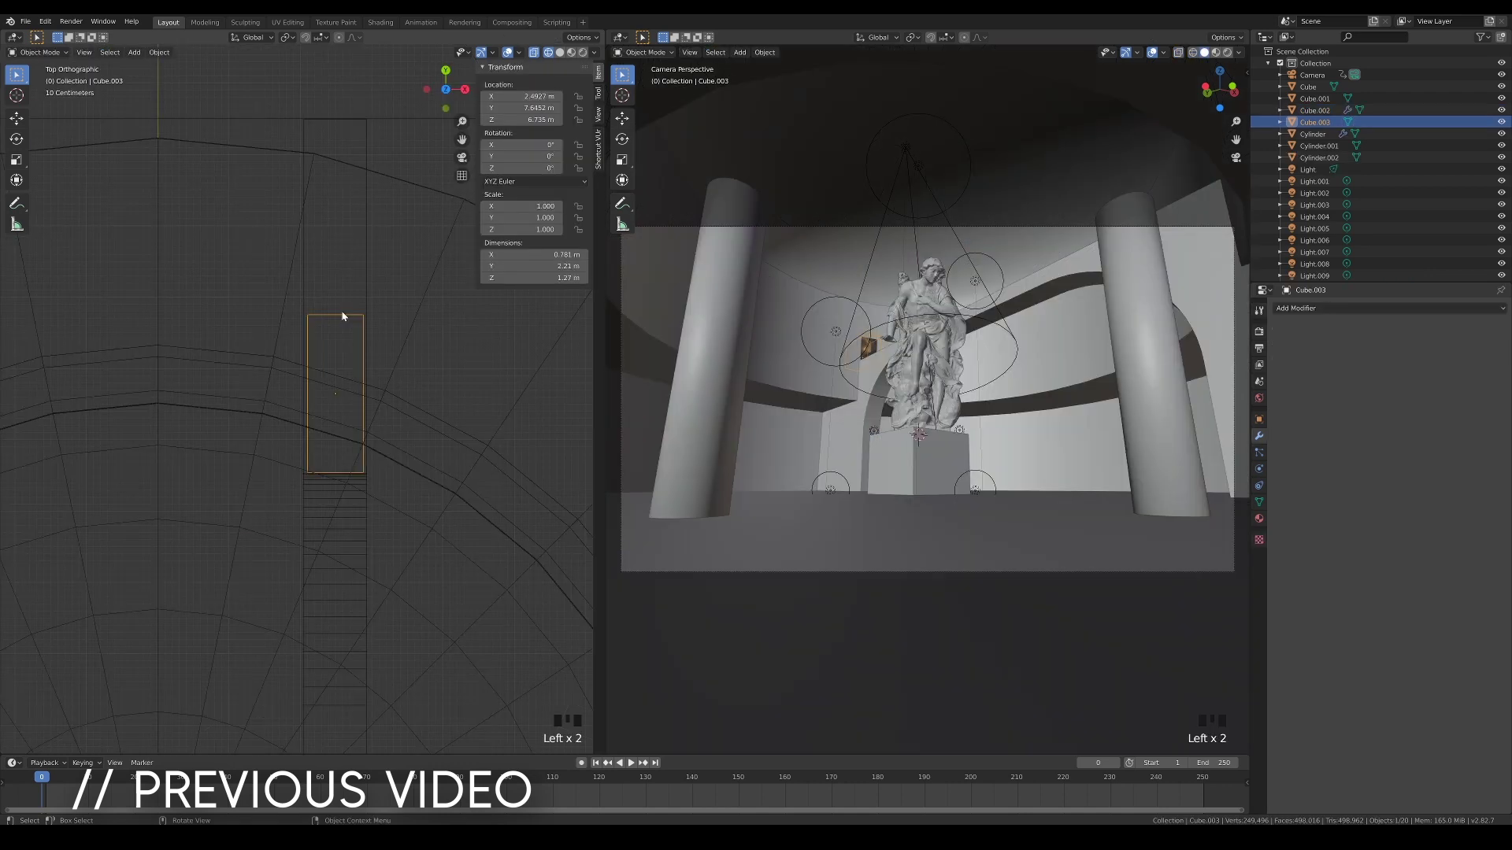
pyautogui.press('g')
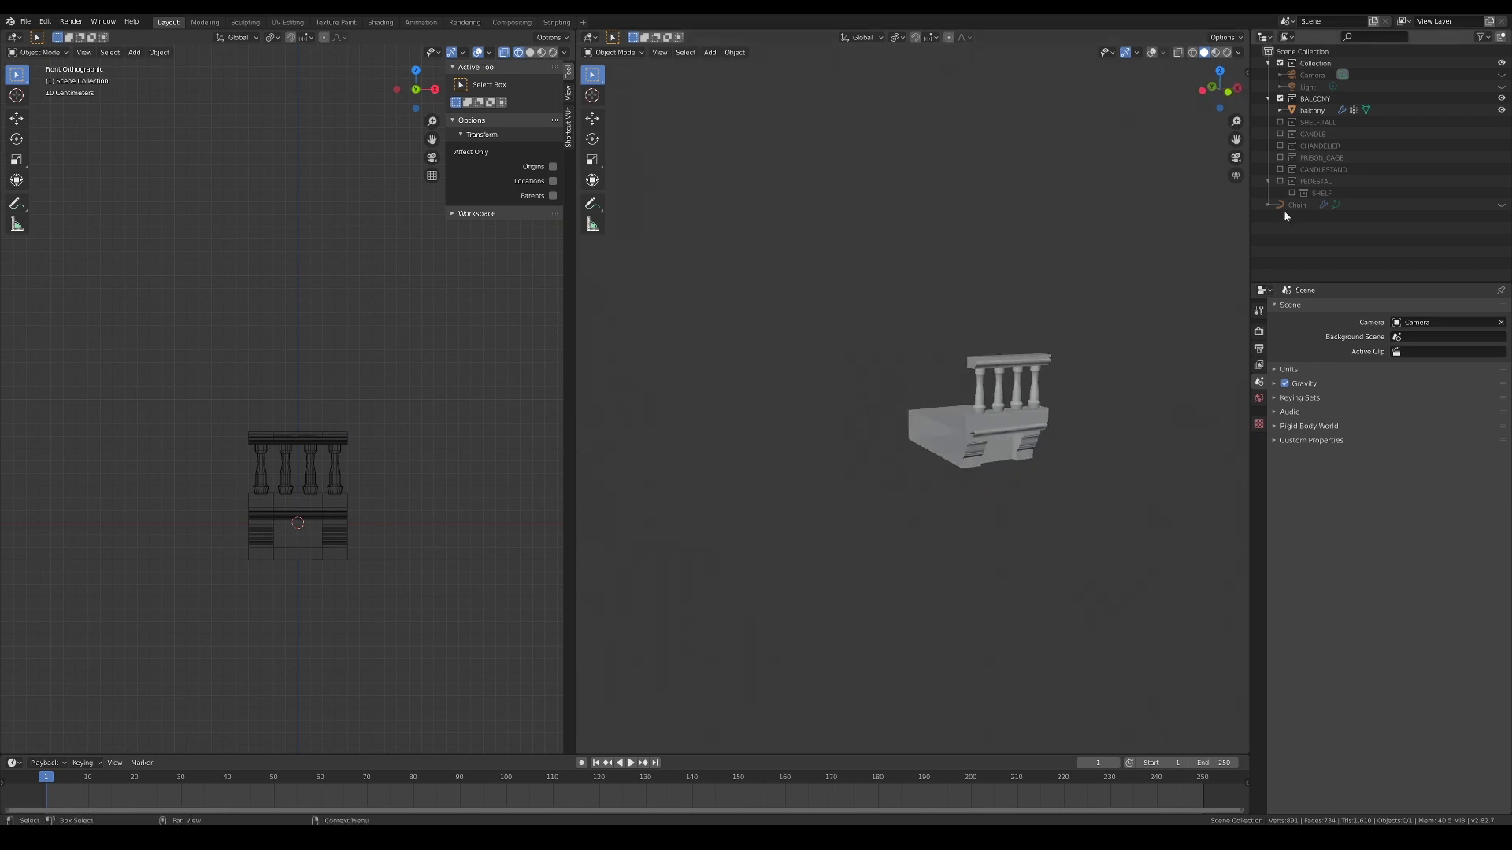
# - Show the tall shelf, candle and chandelier collections one at a time in place of the balcony and examine each model
pyautogui.click(1279, 98)
pyautogui.click(1280, 111)
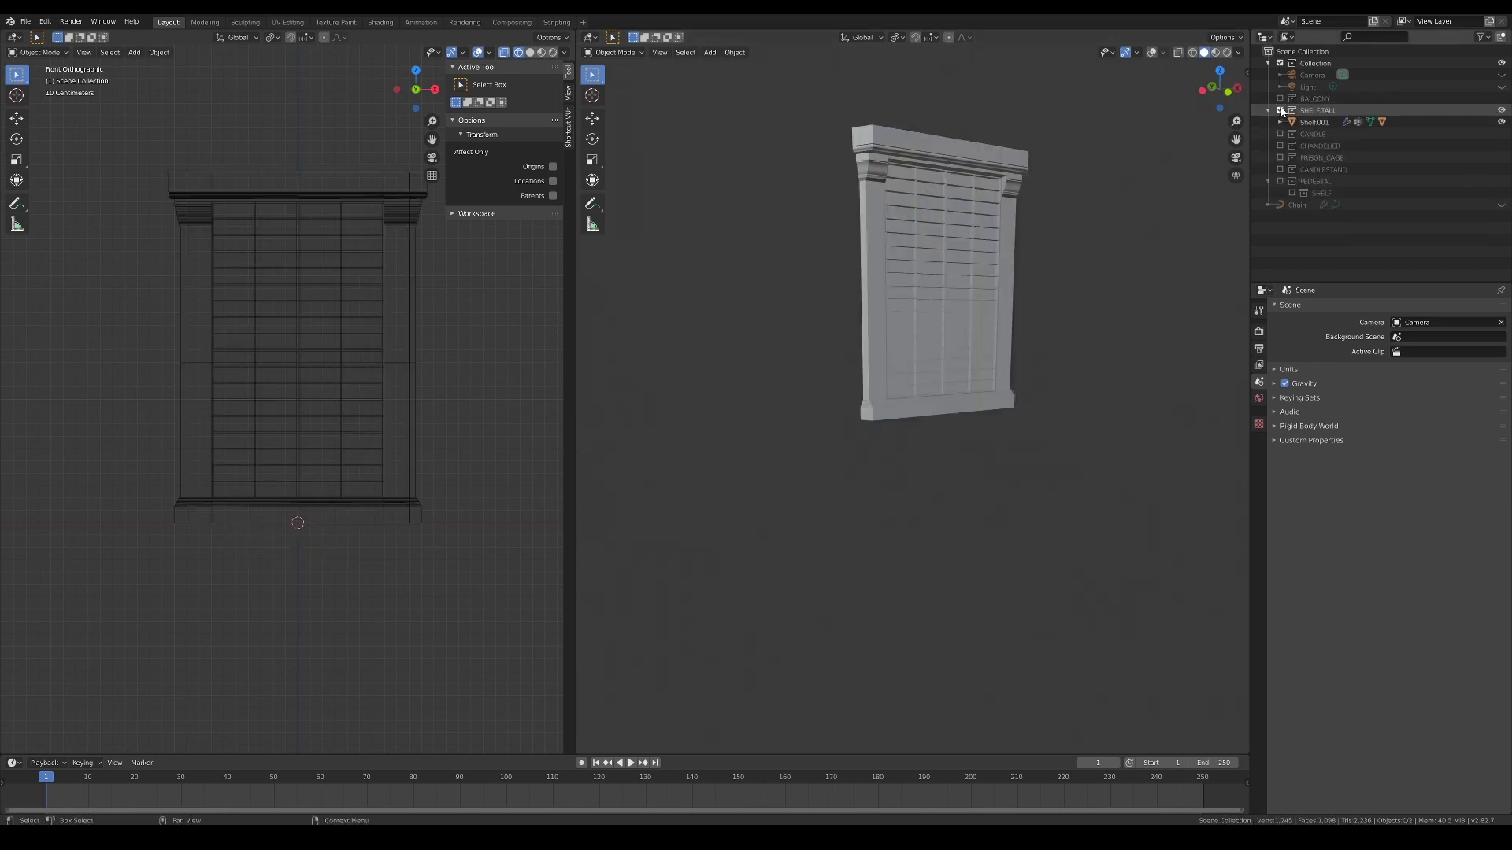
pyautogui.click(1280, 111)
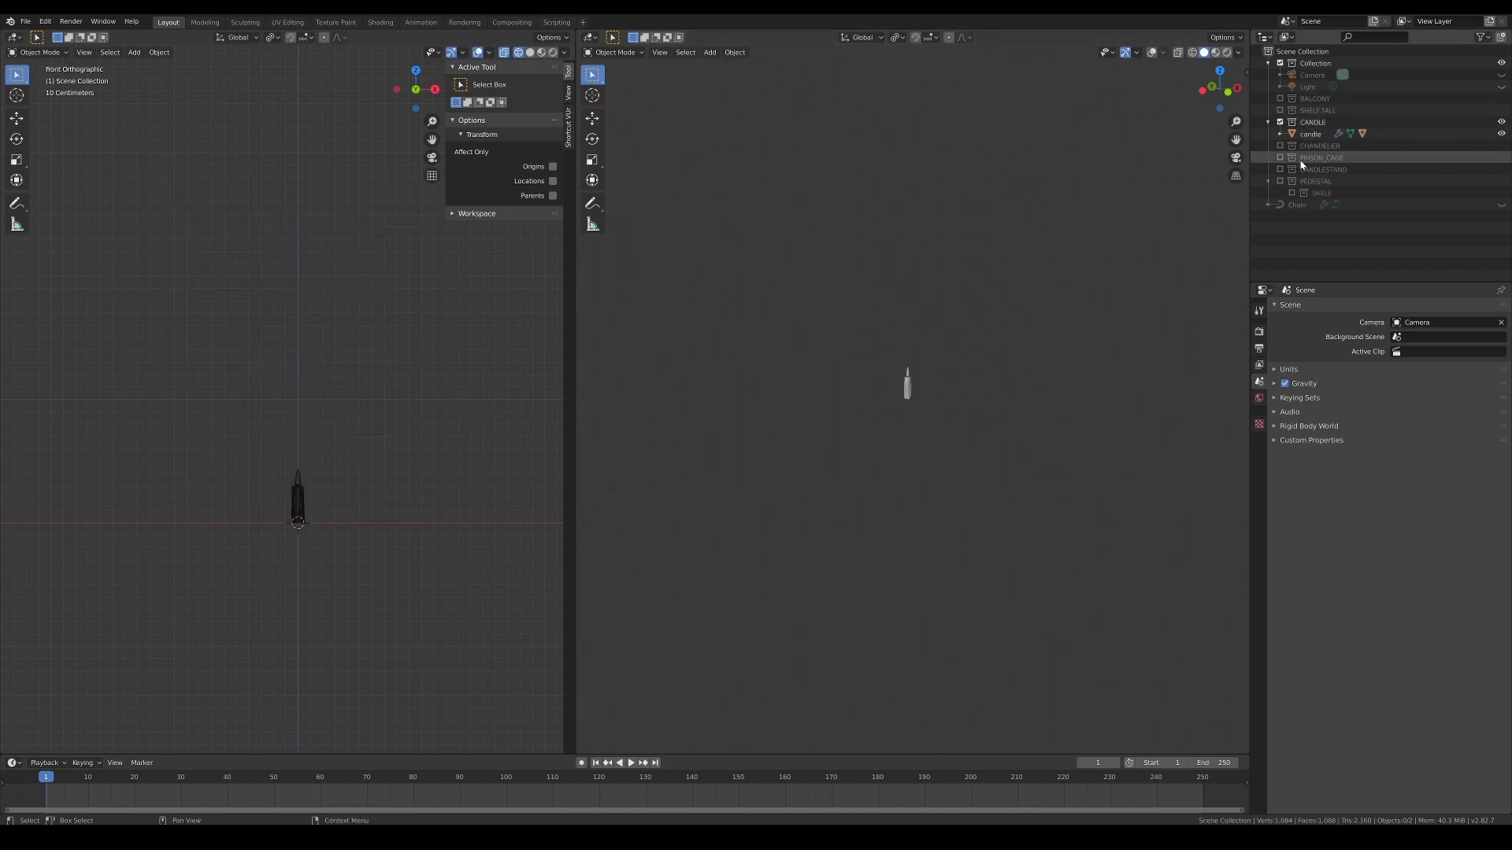
pyautogui.click(1279, 122)
pyautogui.click(1280, 135)
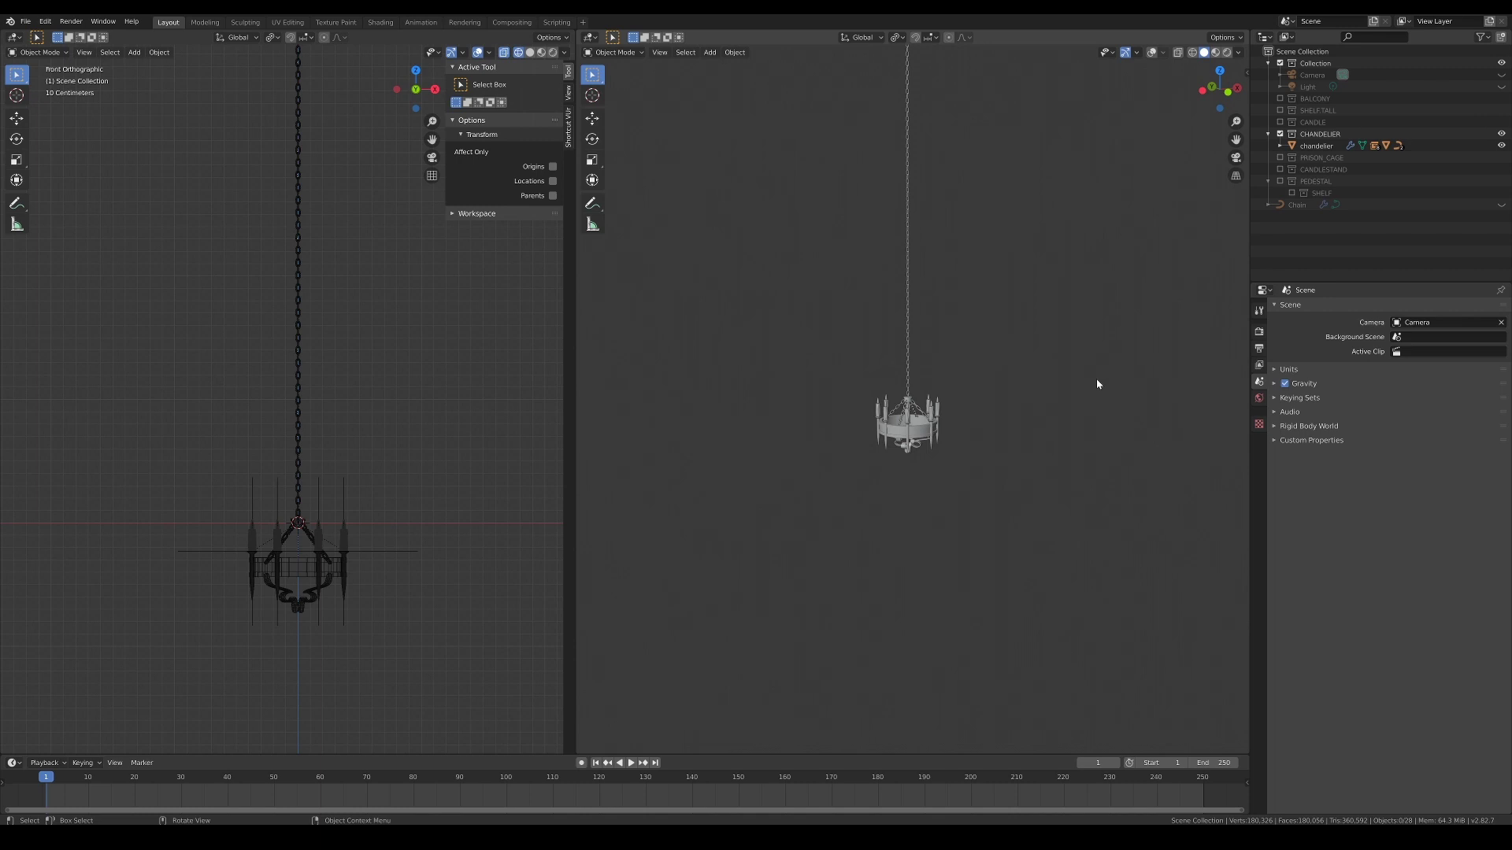
pyautogui.moveTo(1098, 386)
pyautogui.mouseDown(button='middle')
pyautogui.moveTo(1111, 415)
pyautogui.moveTo(1086, 415)
pyautogui.moveTo(1077, 378)
pyautogui.mouseUp(button='middle')
pyautogui.click(1280, 134)
# - Examine the prison cage, candlestand and pedestal models by enabling and excluding their collections one at a time
pyautogui.click(1280, 146)
pyautogui.click(1281, 145)
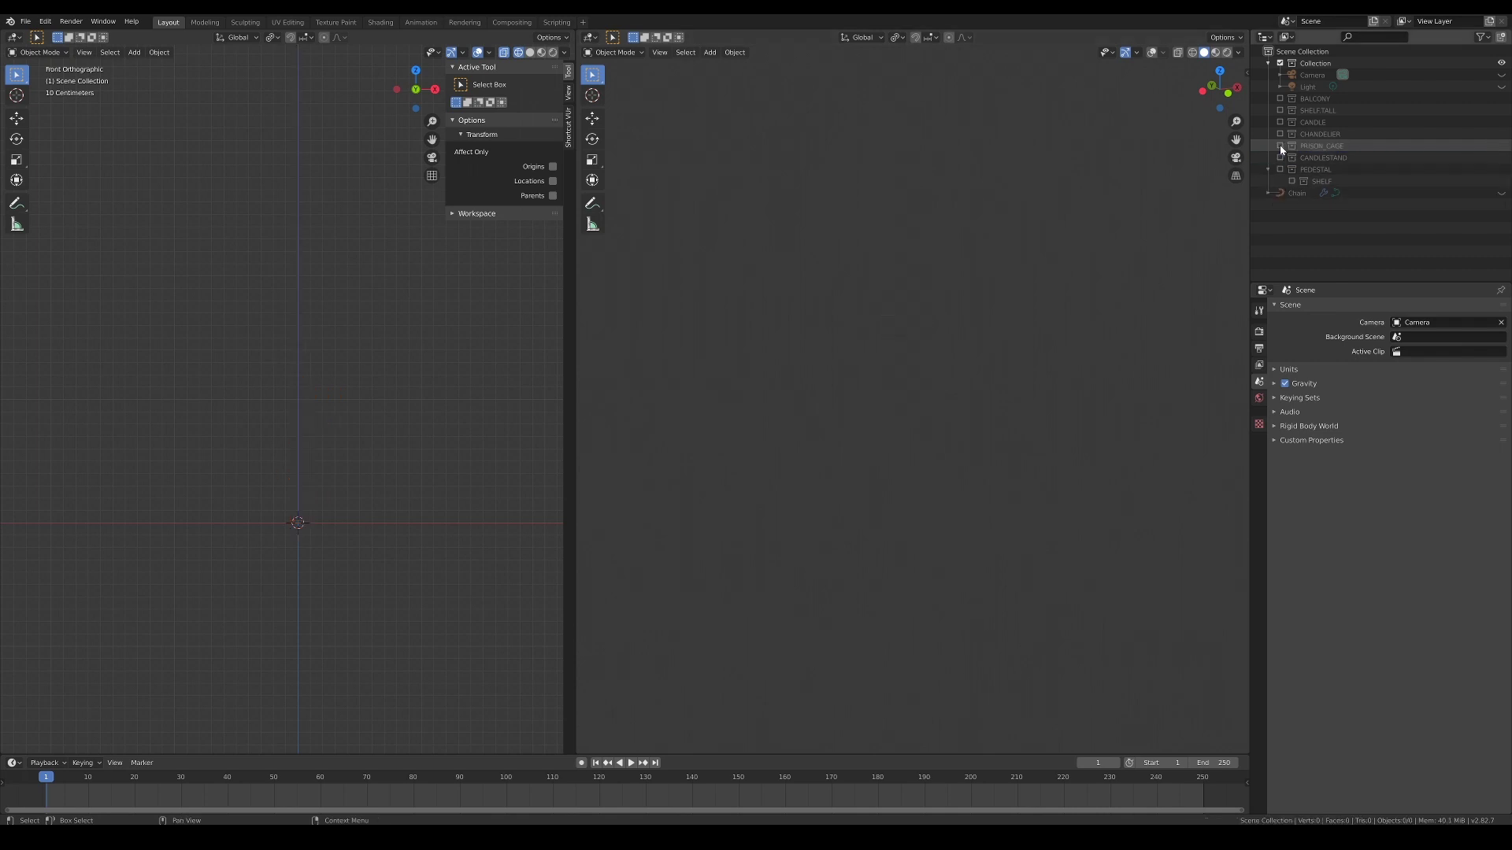
pyautogui.click(1280, 158)
pyautogui.moveTo(1117, 332); pyautogui.dragTo(1123, 329, button='middle')
pyautogui.click(1281, 158)
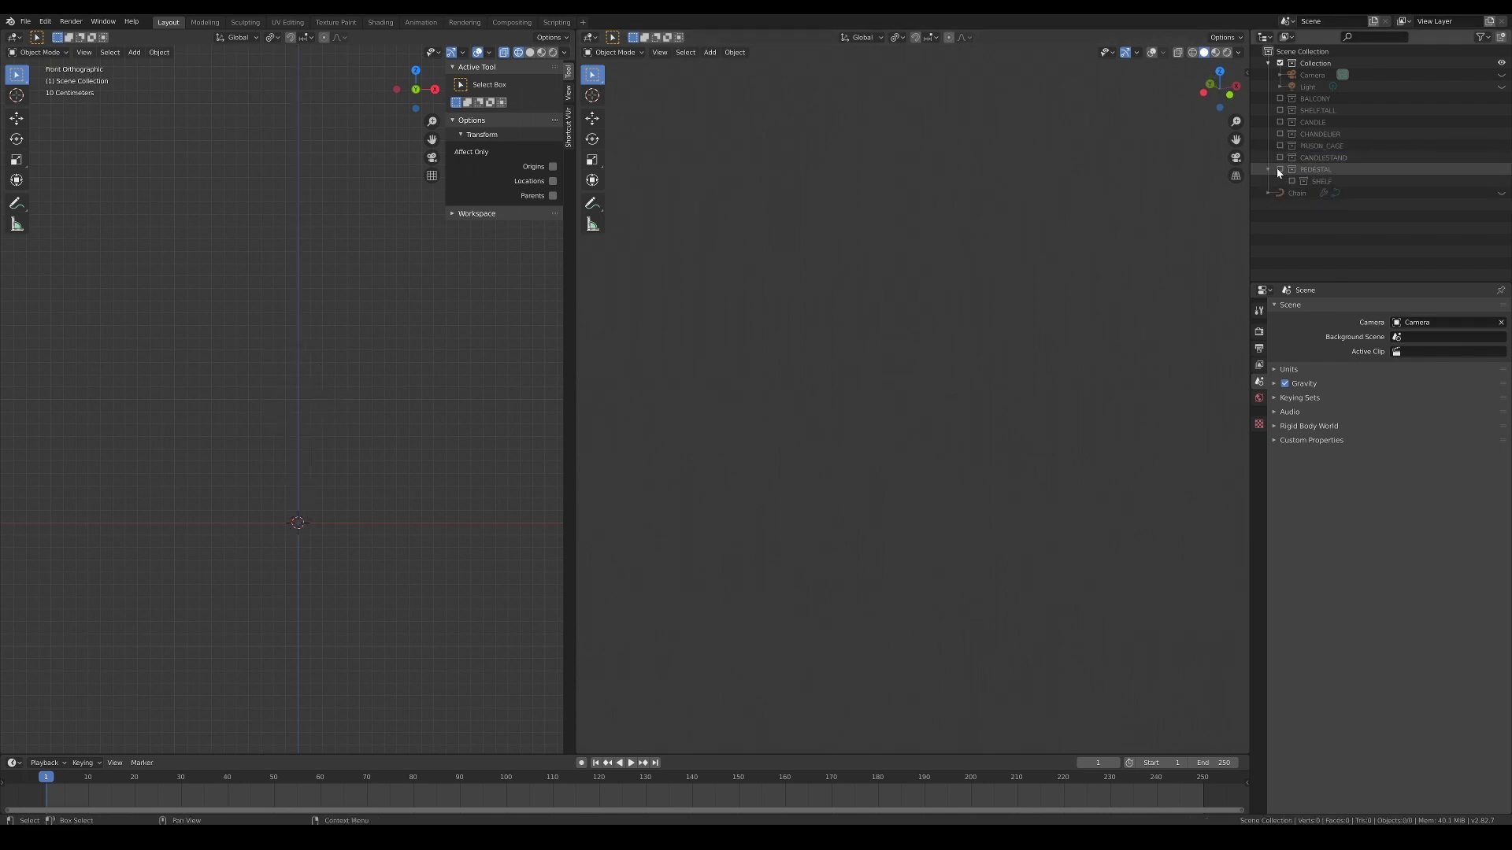
pyautogui.click(1279, 168)
pyautogui.moveTo(1042, 335)
pyautogui.mouseDown(button='middle')
pyautogui.moveTo(1016, 329)
pyautogui.moveTo(1026, 297)
pyautogui.moveTo(1026, 324)
pyautogui.mouseUp(button='middle')
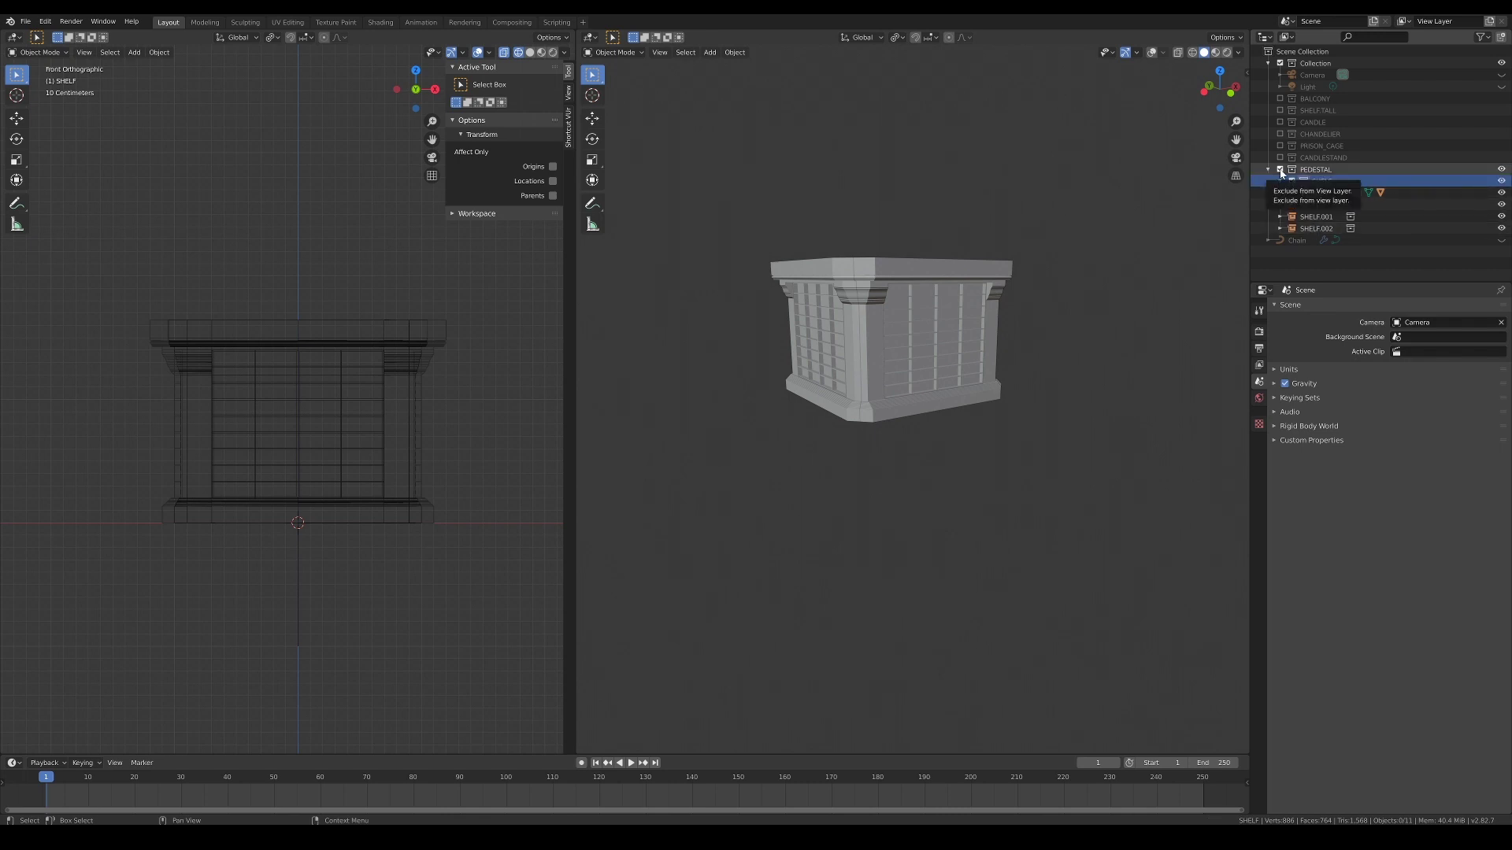
pyautogui.click(1280, 170)
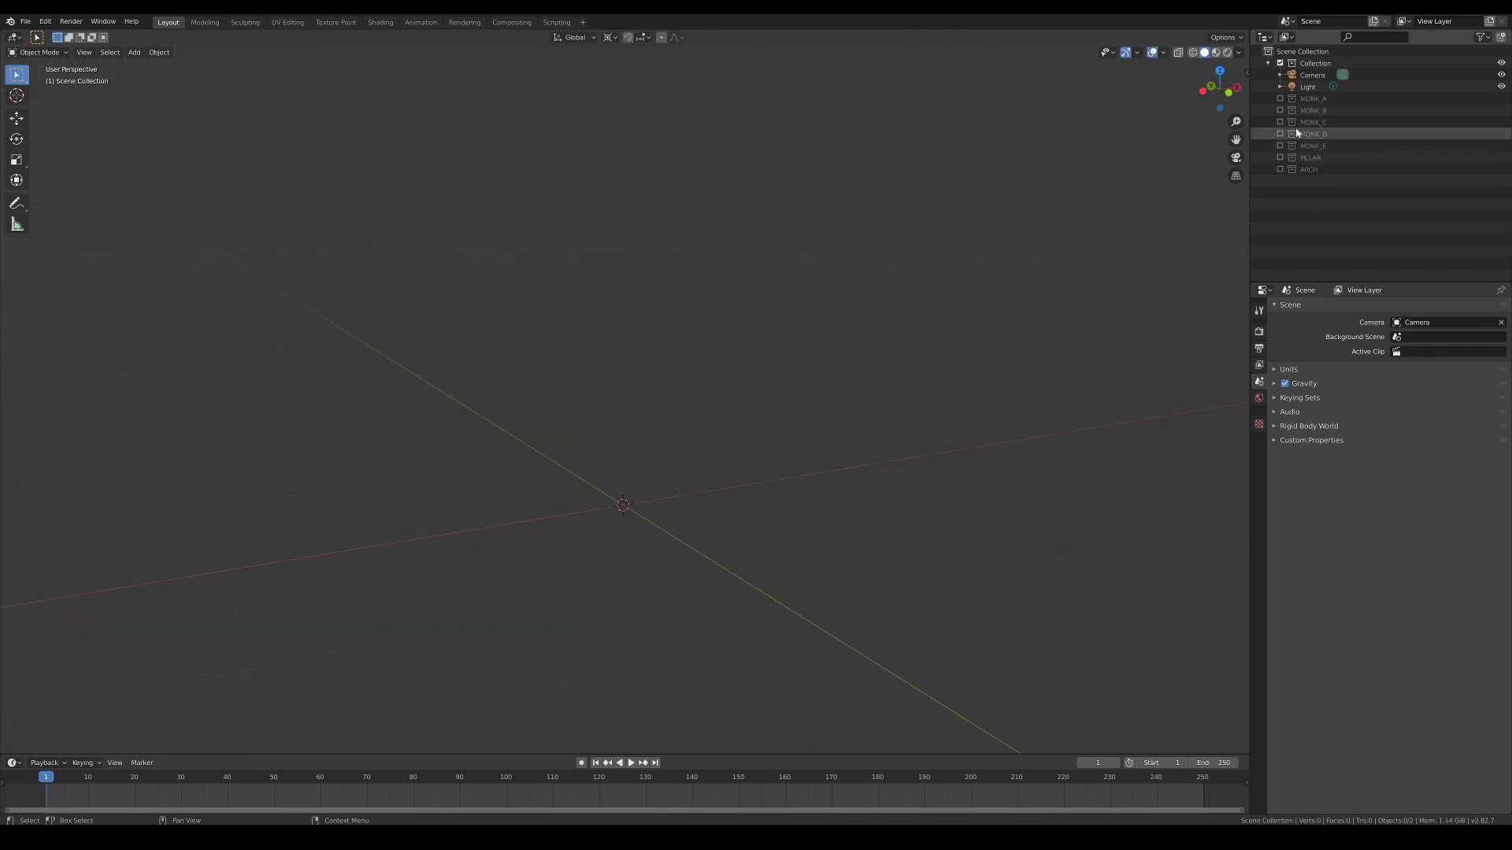
# - Examine the MONK_A, MONK_B and MONK_C statues from several sides, enabling only one collection at a time
pyautogui.click(1280, 99)
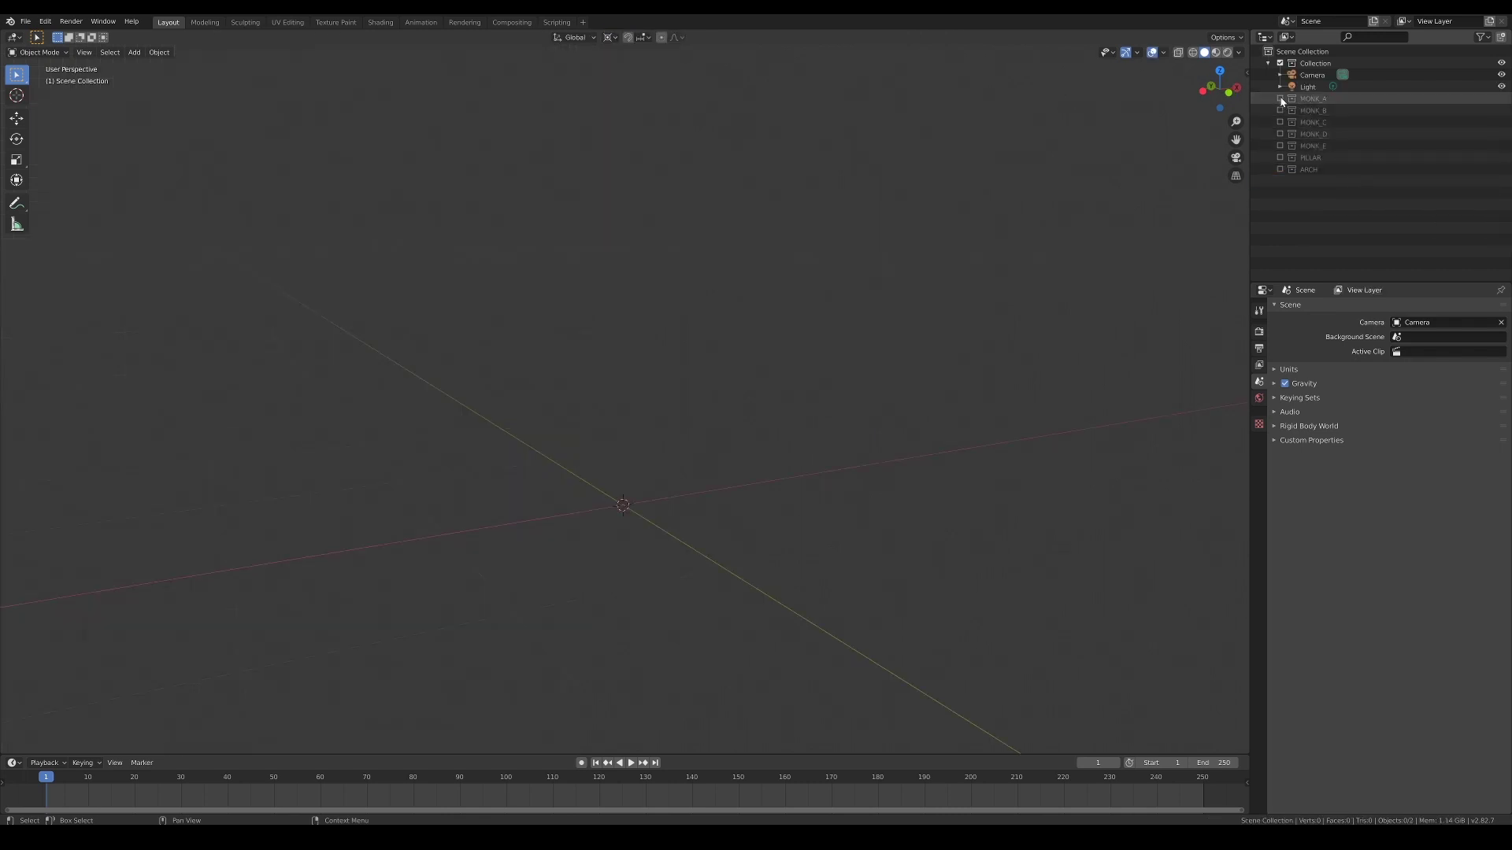
pyautogui.moveTo(867, 472)
pyautogui.mouseDown(button='middle')
pyautogui.moveTo(748, 480)
pyautogui.moveTo(886, 477)
pyautogui.mouseUp(button='middle')
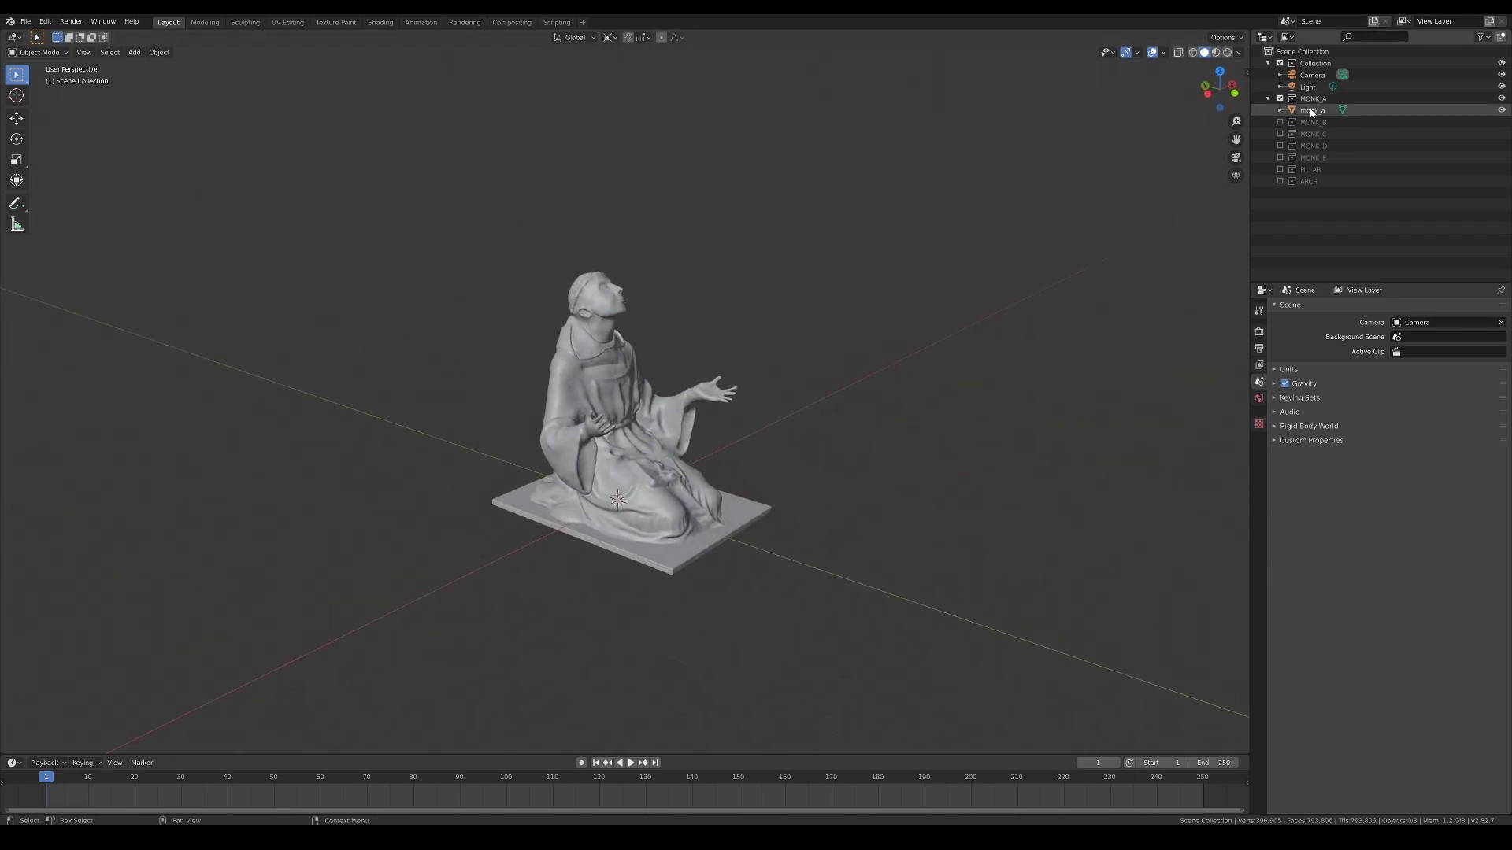
pyautogui.click(1281, 99)
pyautogui.click(1281, 110)
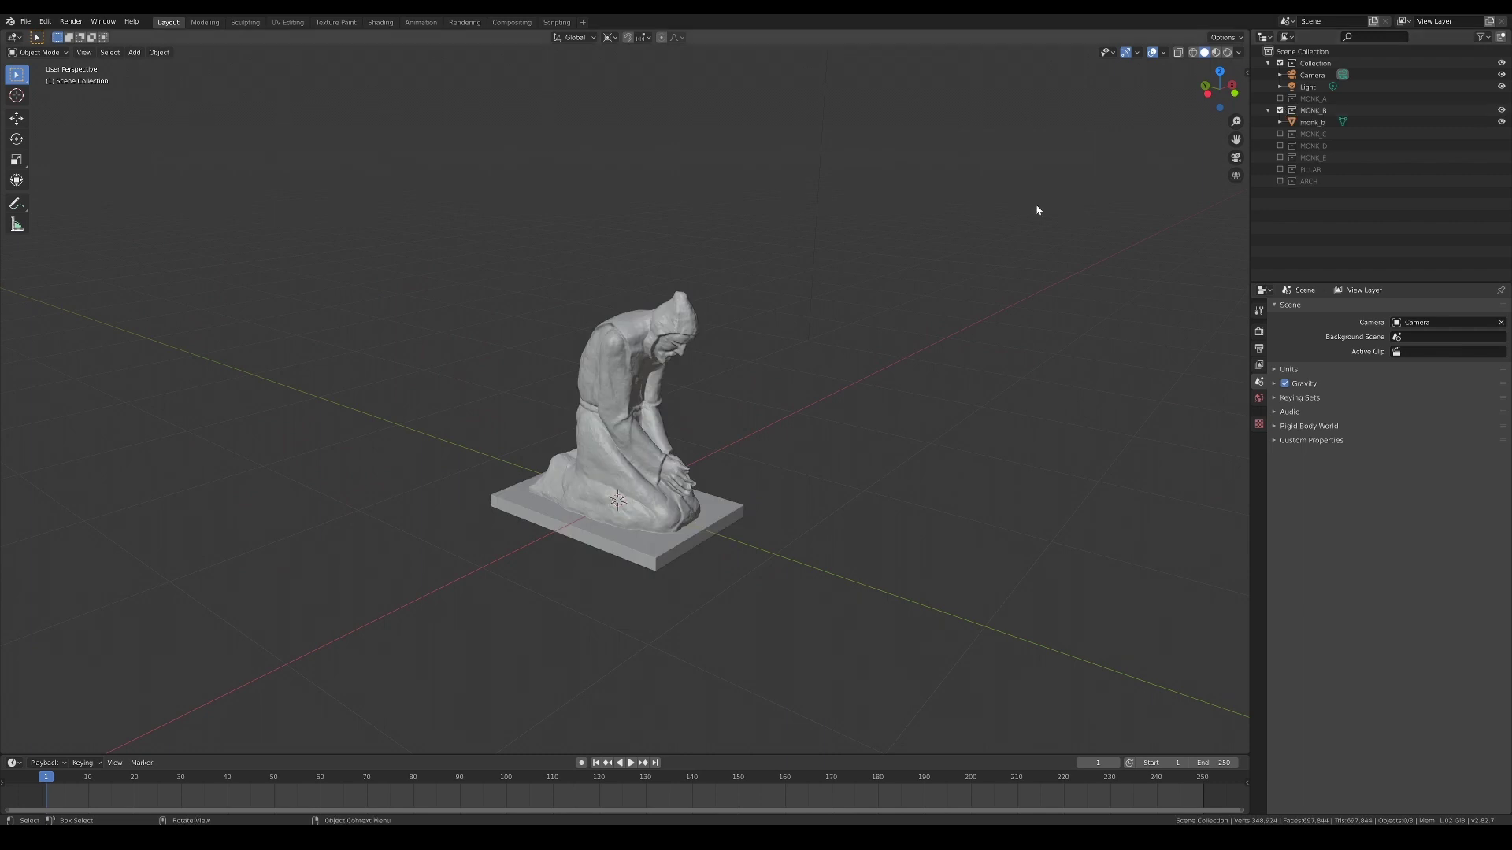
pyautogui.moveTo(891, 411); pyautogui.dragTo(1004, 458, button='middle')
pyautogui.click(1280, 110)
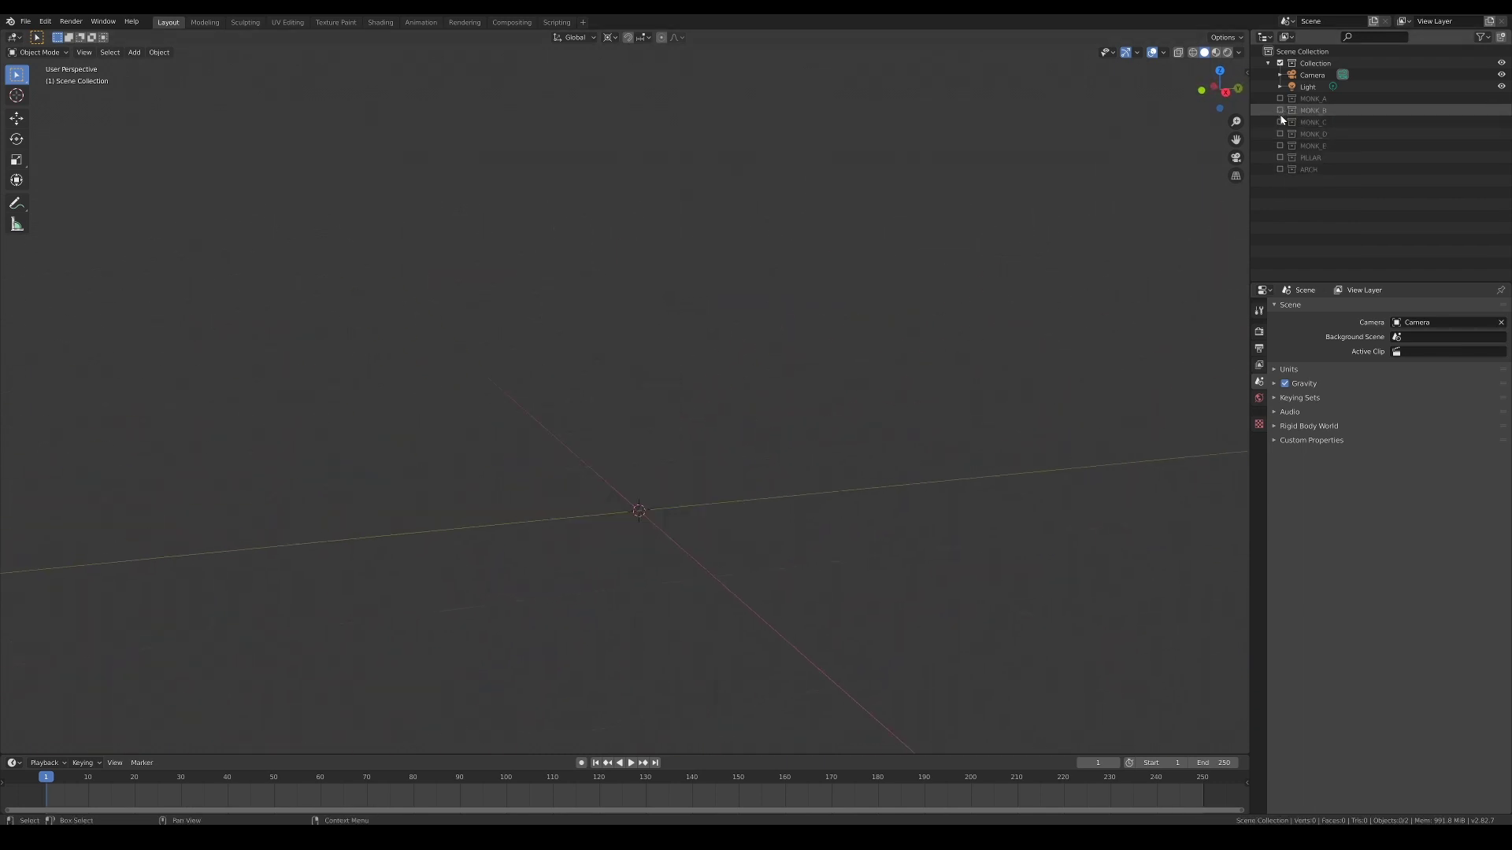
pyautogui.click(1280, 122)
pyautogui.moveTo(787, 484); pyautogui.dragTo(1024, 477, button='middle')
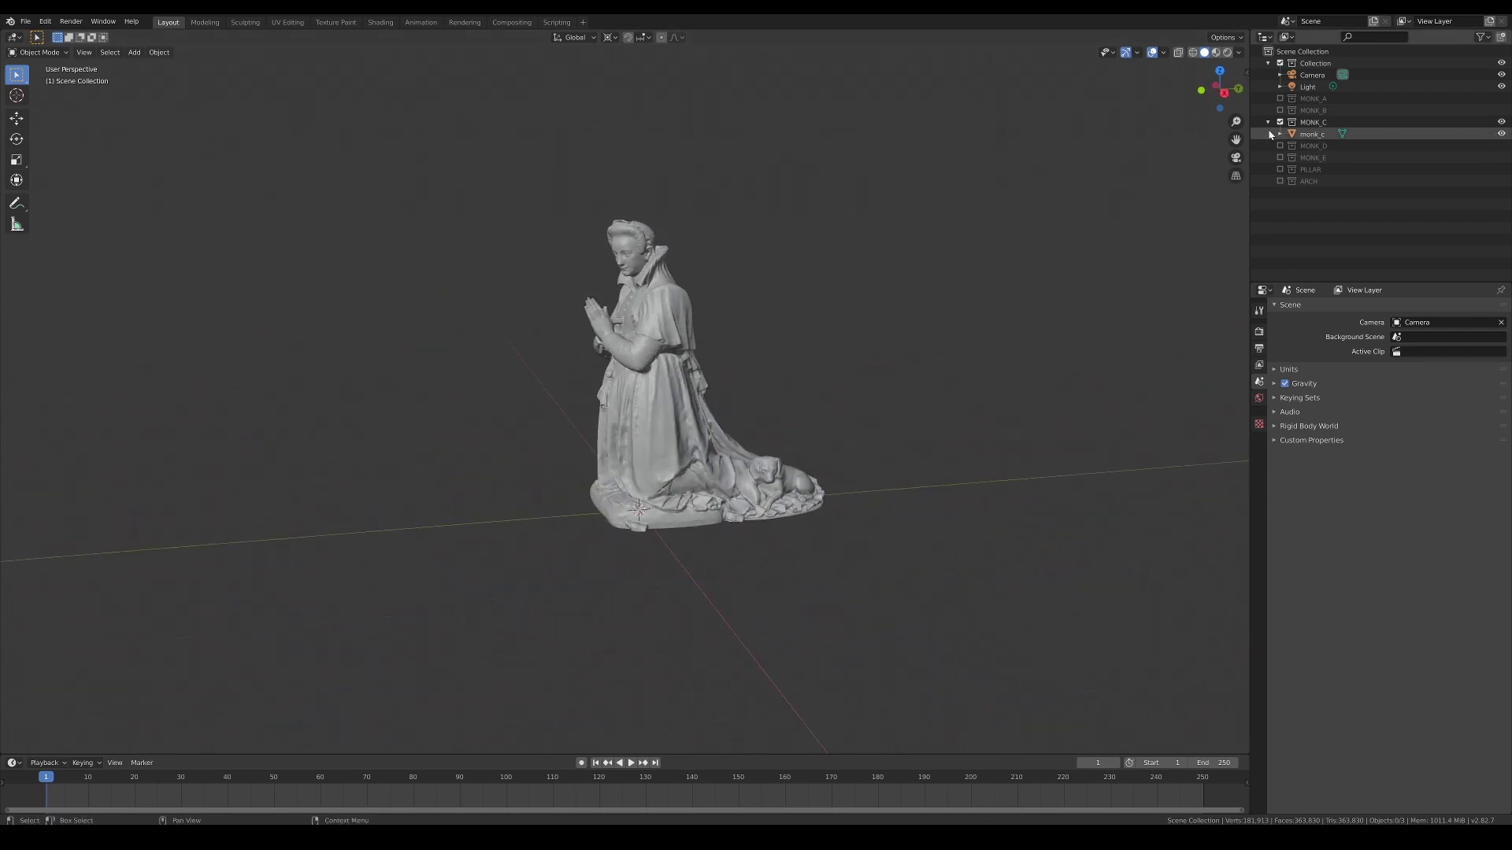
pyautogui.click(1281, 122)
# - Examine the MONK_D and MONK_E statues one after the other, excluding each collection once viewed
pyautogui.click(1280, 134)
pyautogui.moveTo(708, 599); pyautogui.dragTo(827, 543, button='middle')
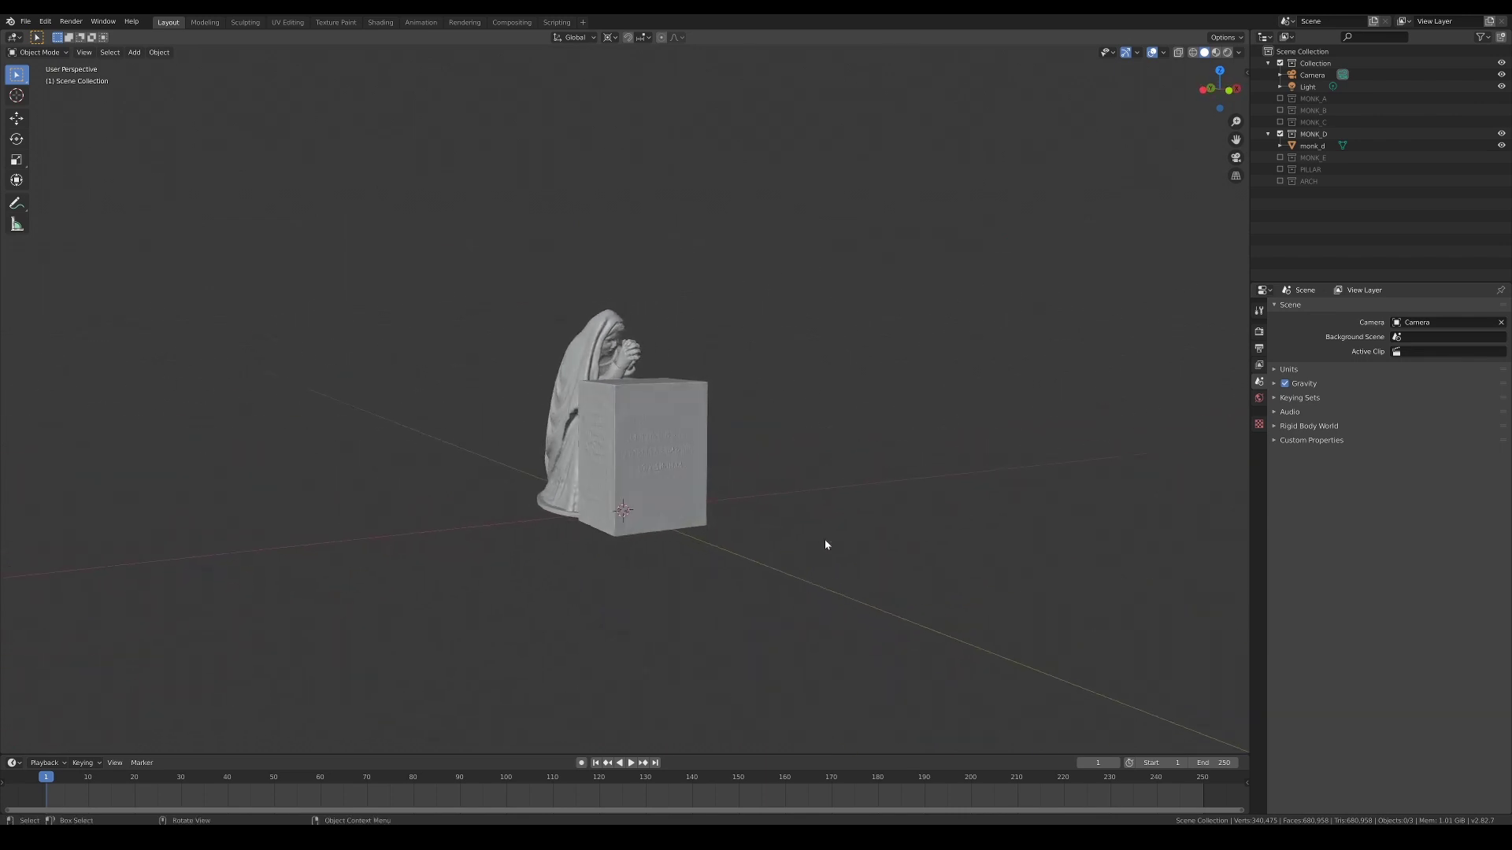
pyautogui.click(1281, 134)
pyautogui.click(1280, 146)
pyautogui.click(1312, 157)
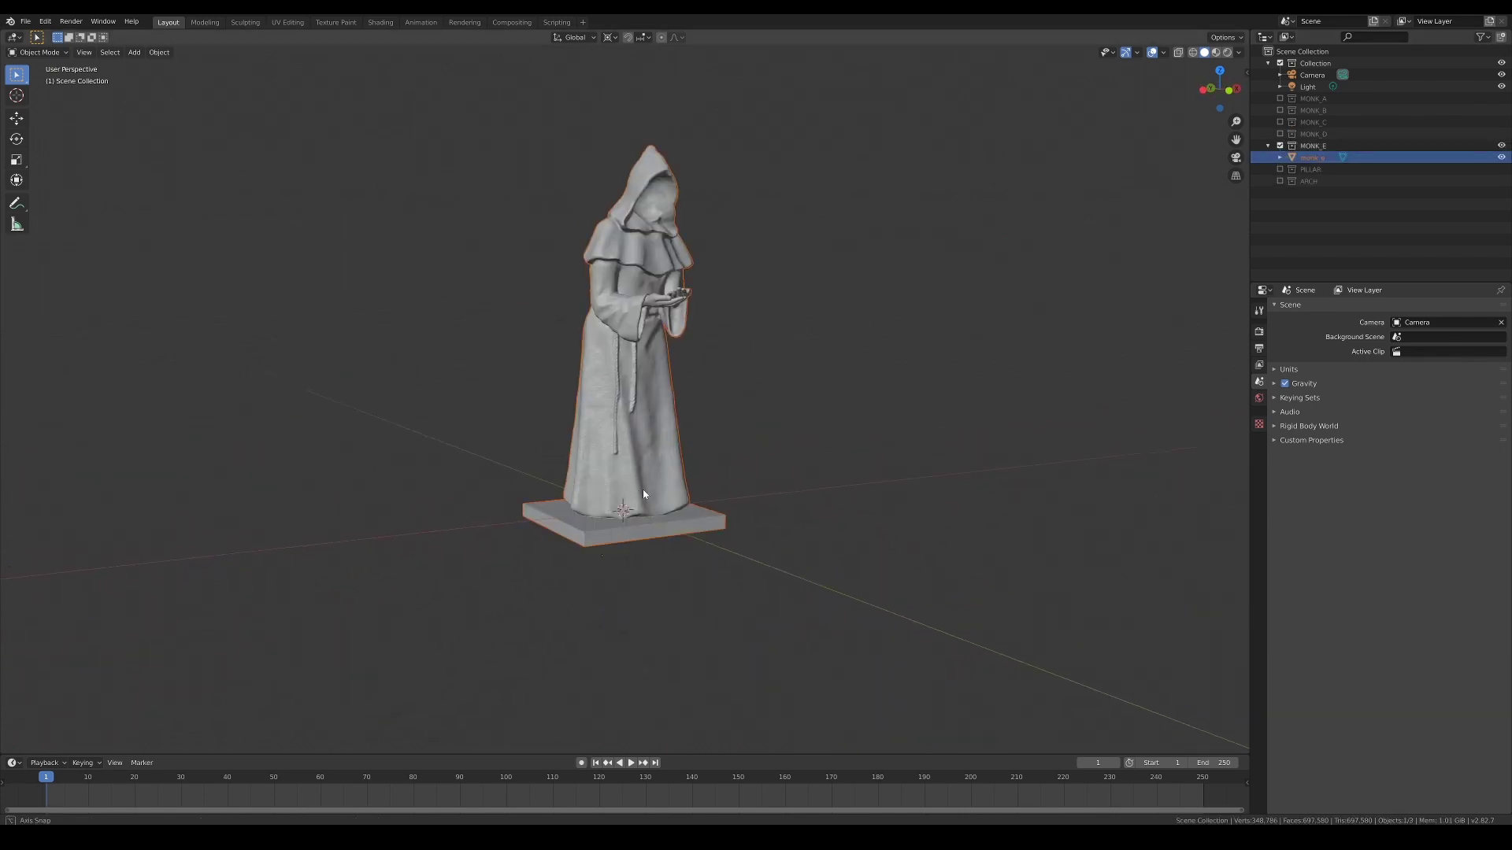
pyautogui.moveTo(642, 489); pyautogui.dragTo(982, 422, button='middle')
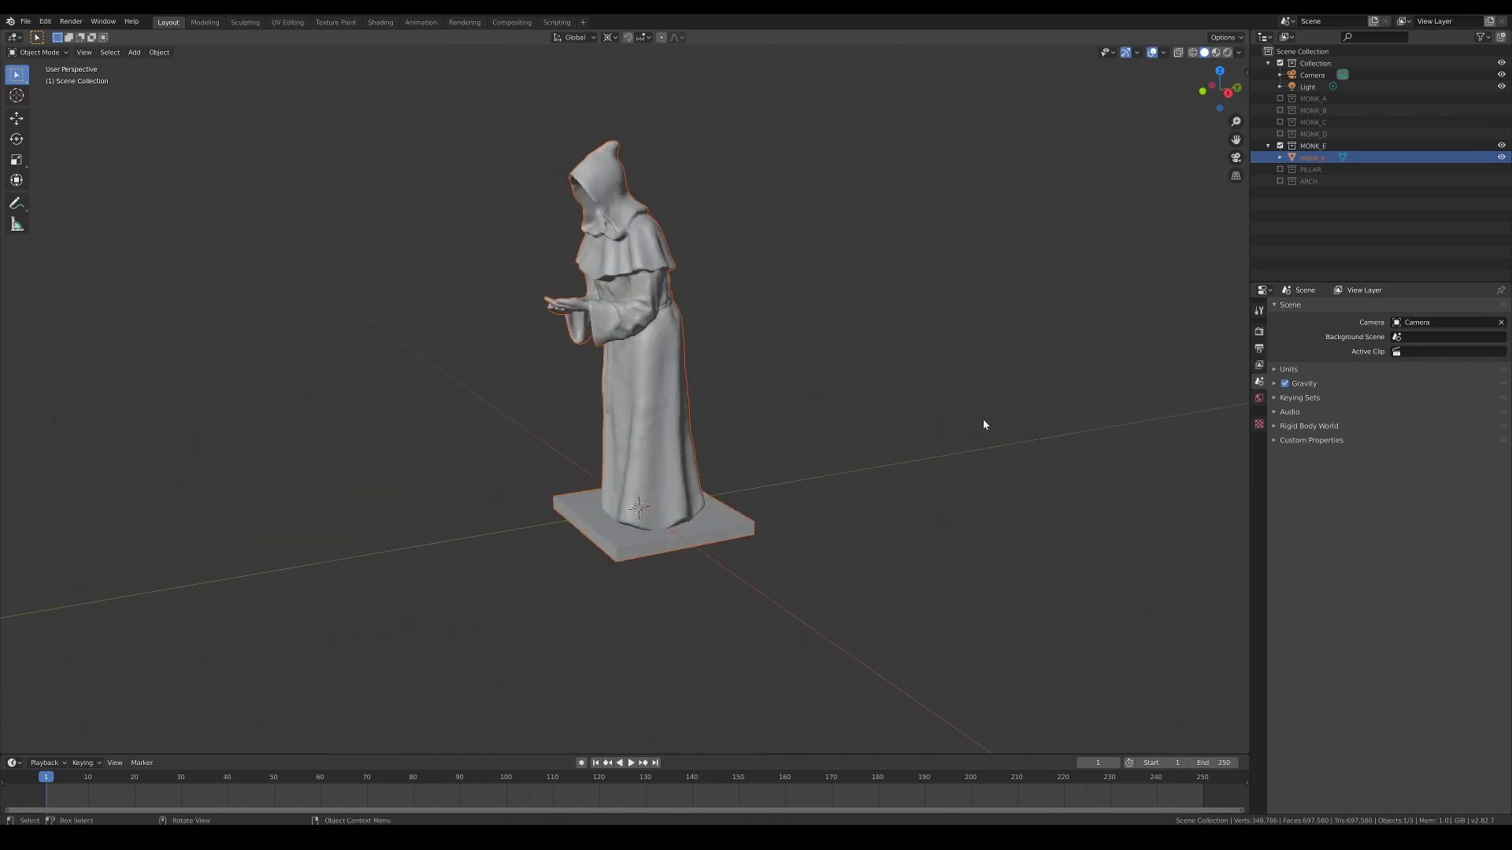
pyautogui.click(1280, 146)
# - Examine the full twisted pillar in the PILLAR collection, followed by the carved arch in the ARCH collection
pyautogui.click(1280, 158)
pyautogui.click(1307, 169)
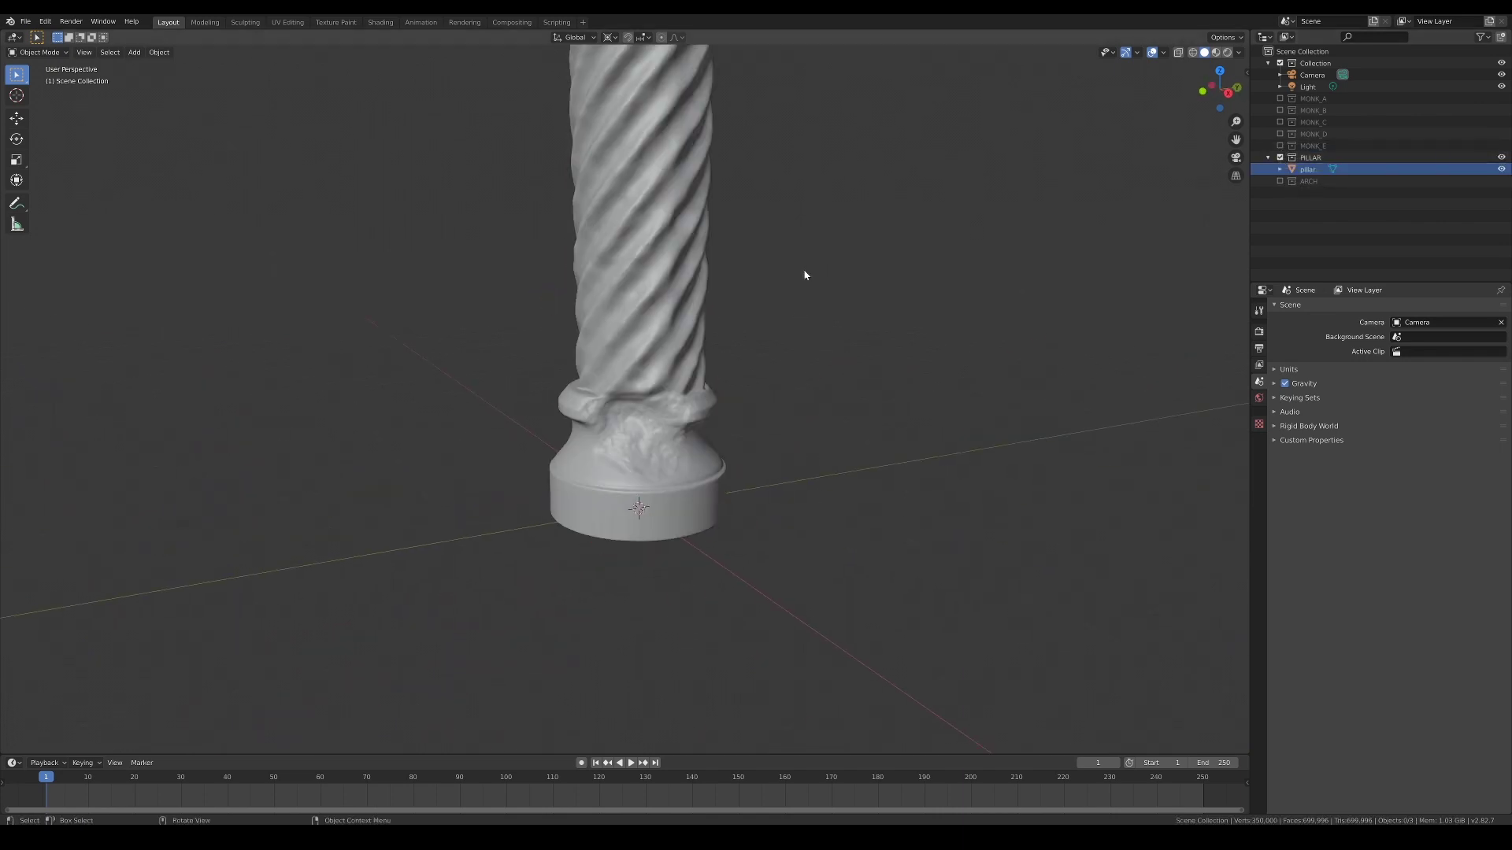
pyautogui.scroll(-5, 804, 276)
pyautogui.moveTo(794, 407); pyautogui.dragTo(985, 388, button='middle')
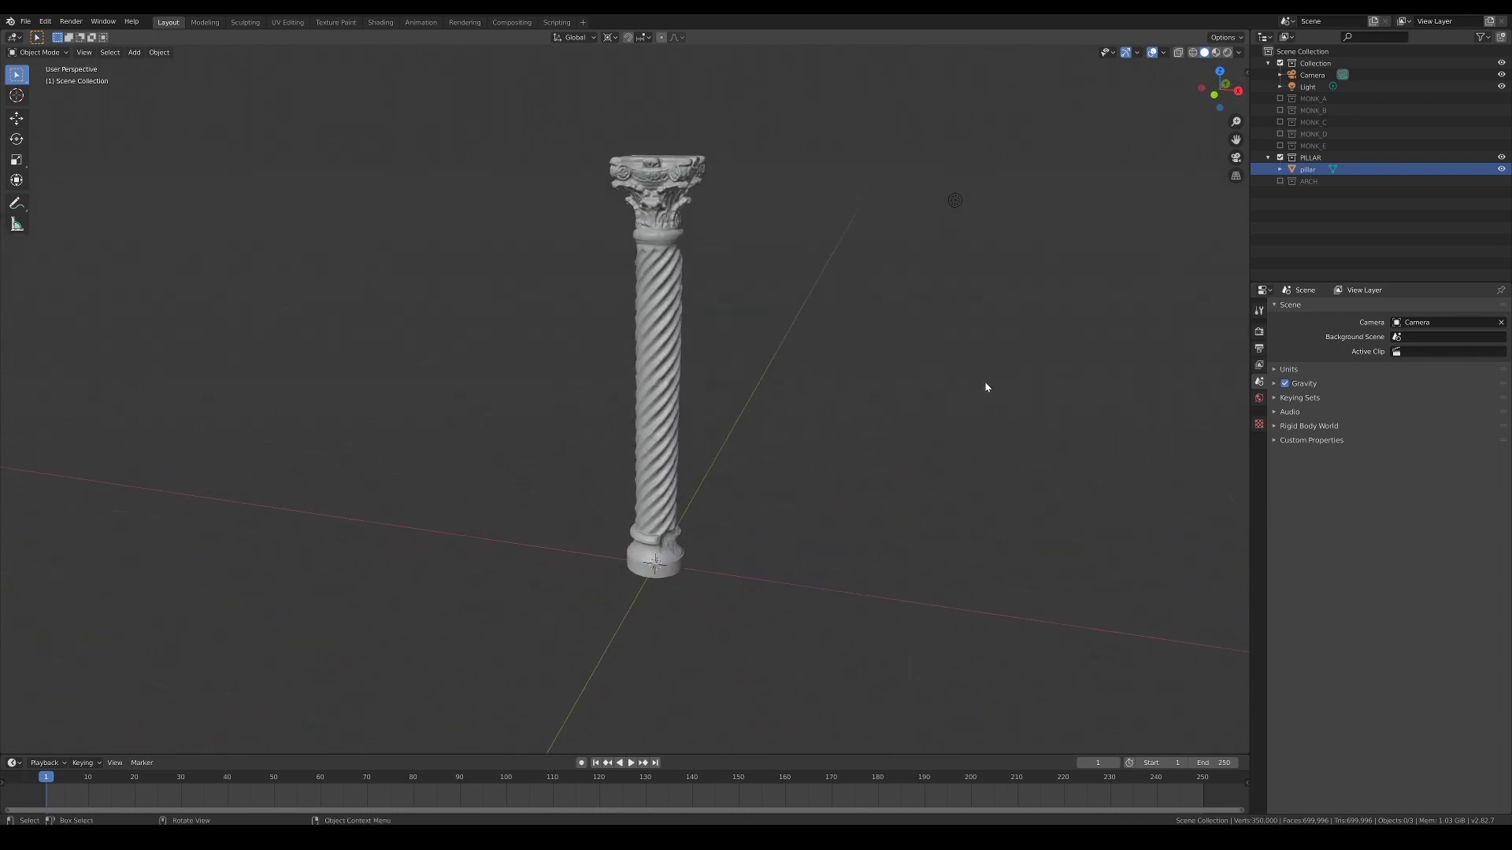
pyautogui.click(1280, 157)
pyautogui.click(1281, 169)
pyautogui.click(1307, 181)
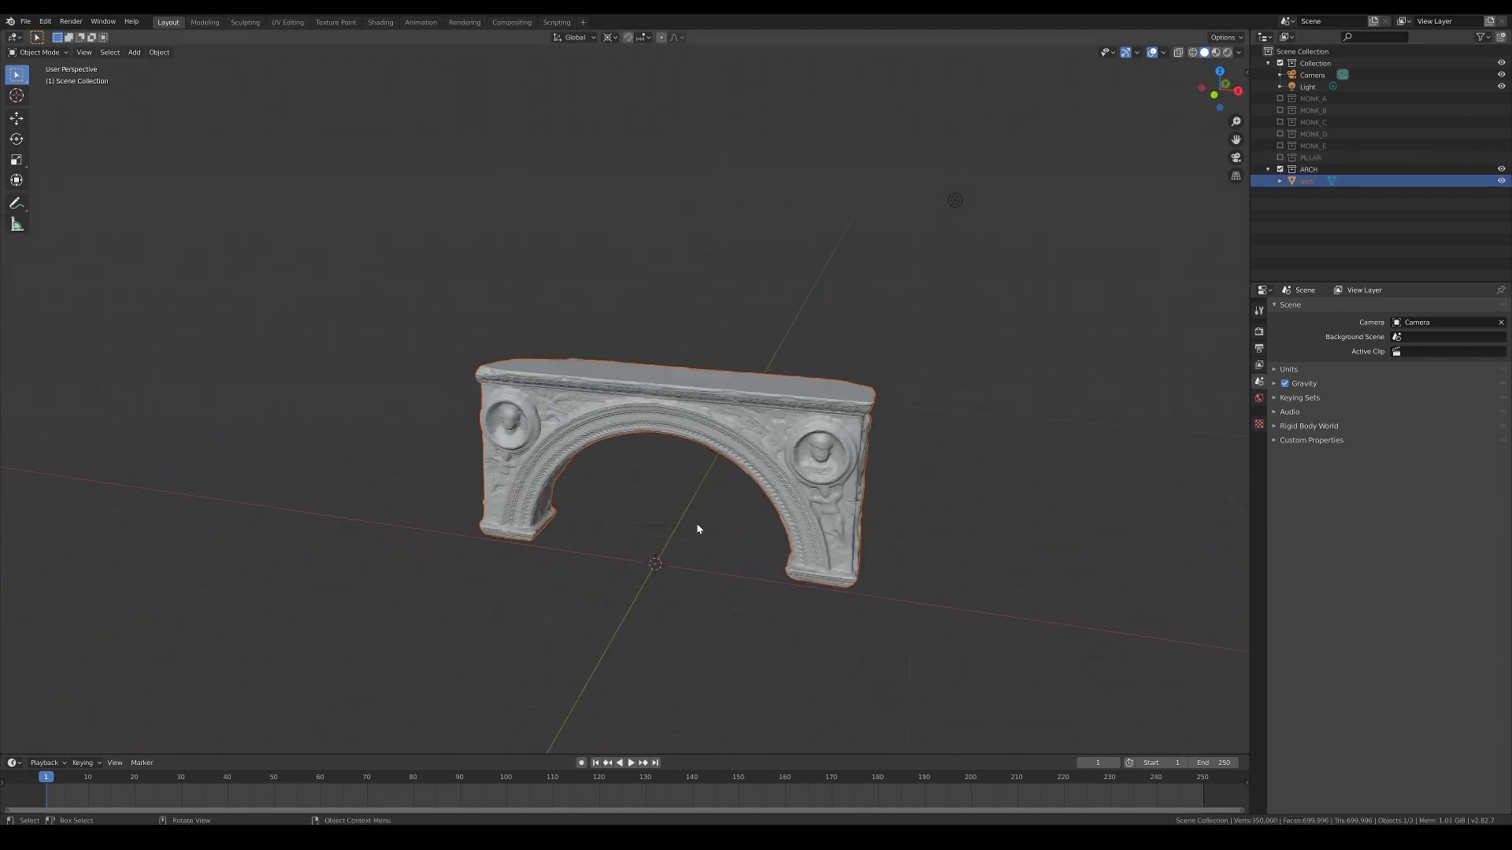
pyautogui.moveTo(700, 523)
pyautogui.mouseDown(button='middle')
pyautogui.moveTo(762, 517)
pyautogui.moveTo(679, 516)
pyautogui.mouseUp(button='middle')
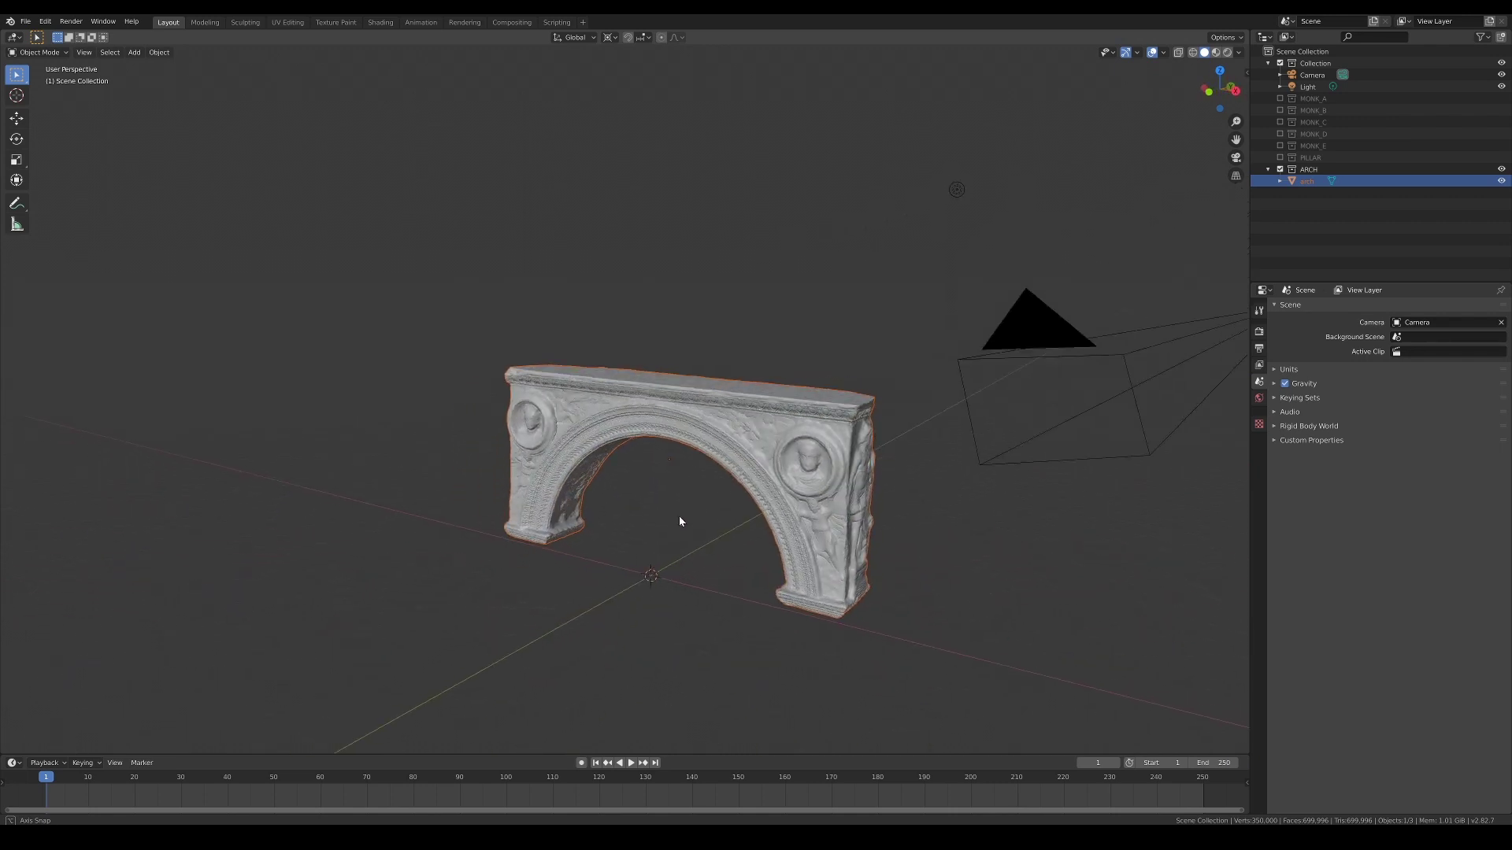
pyautogui.click(594, 594)
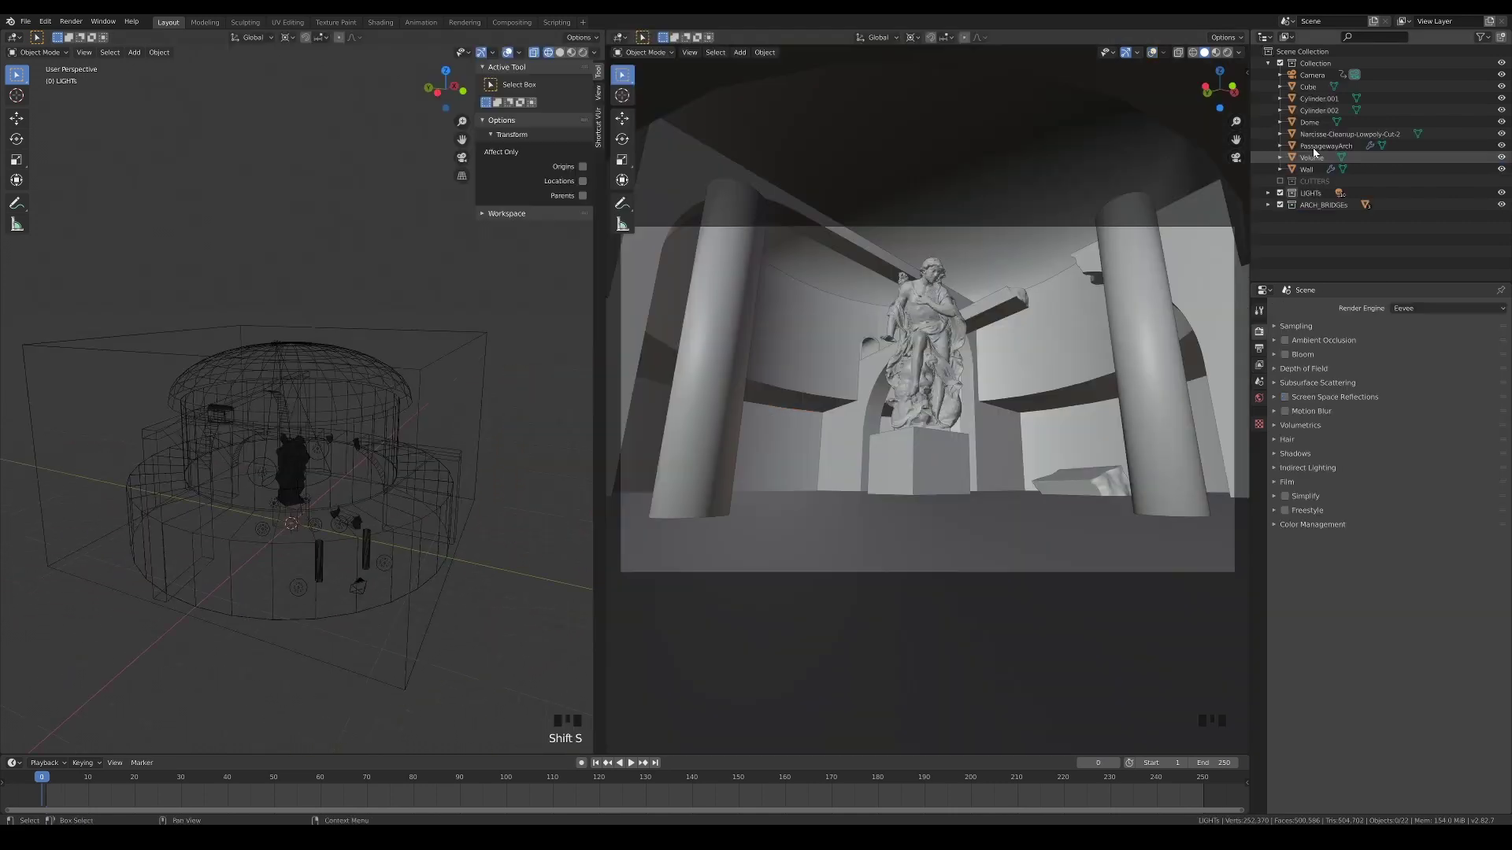
# - Review the cathedral scene's named parts by selecting the Dome, statue, PassagewayArch, Volume and Wall objects in turn
pyautogui.click(1309, 122)
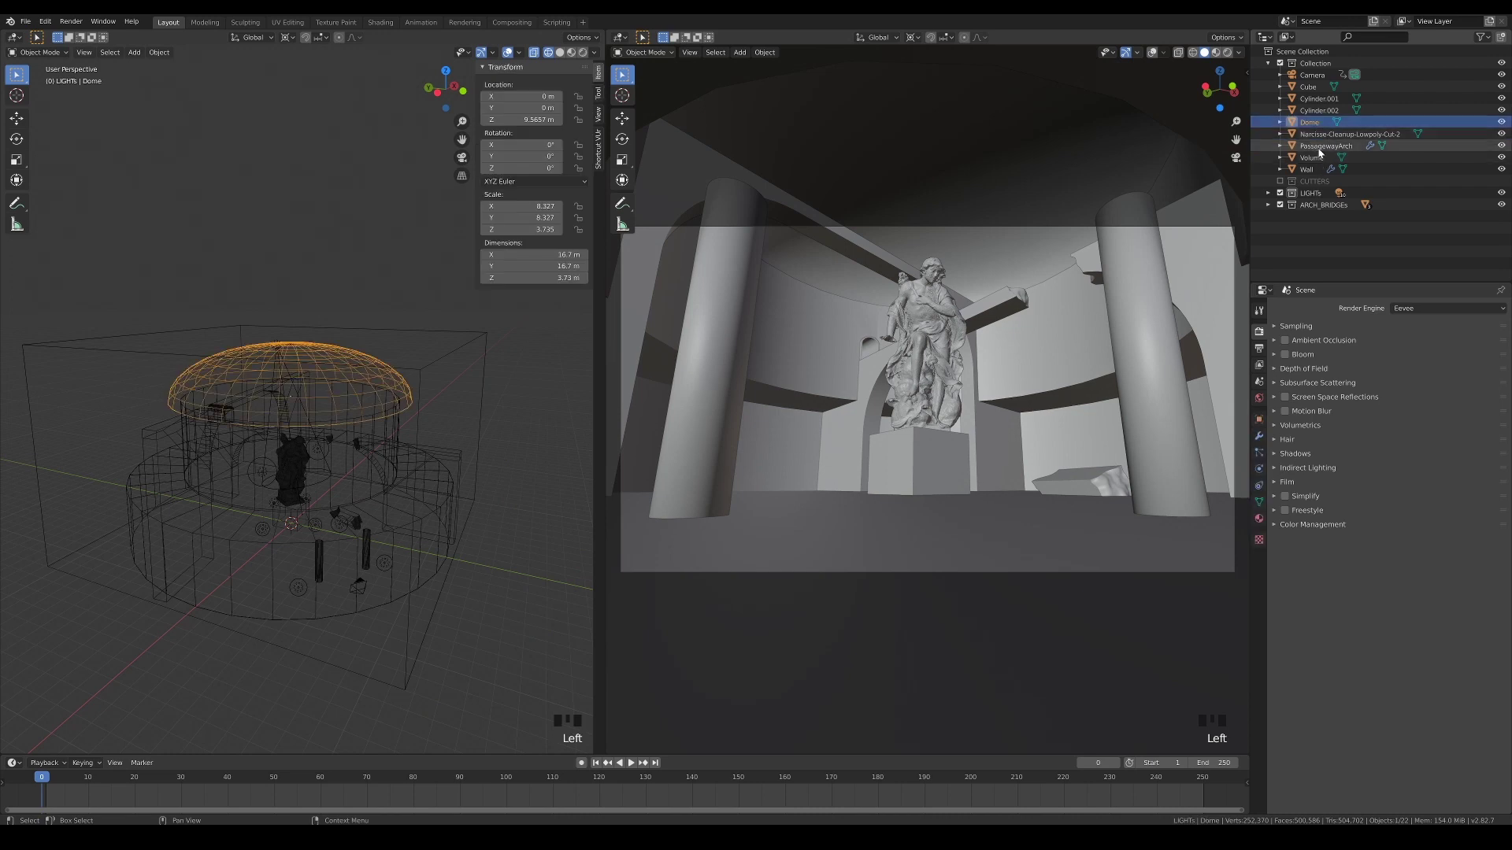
pyautogui.click(1322, 134)
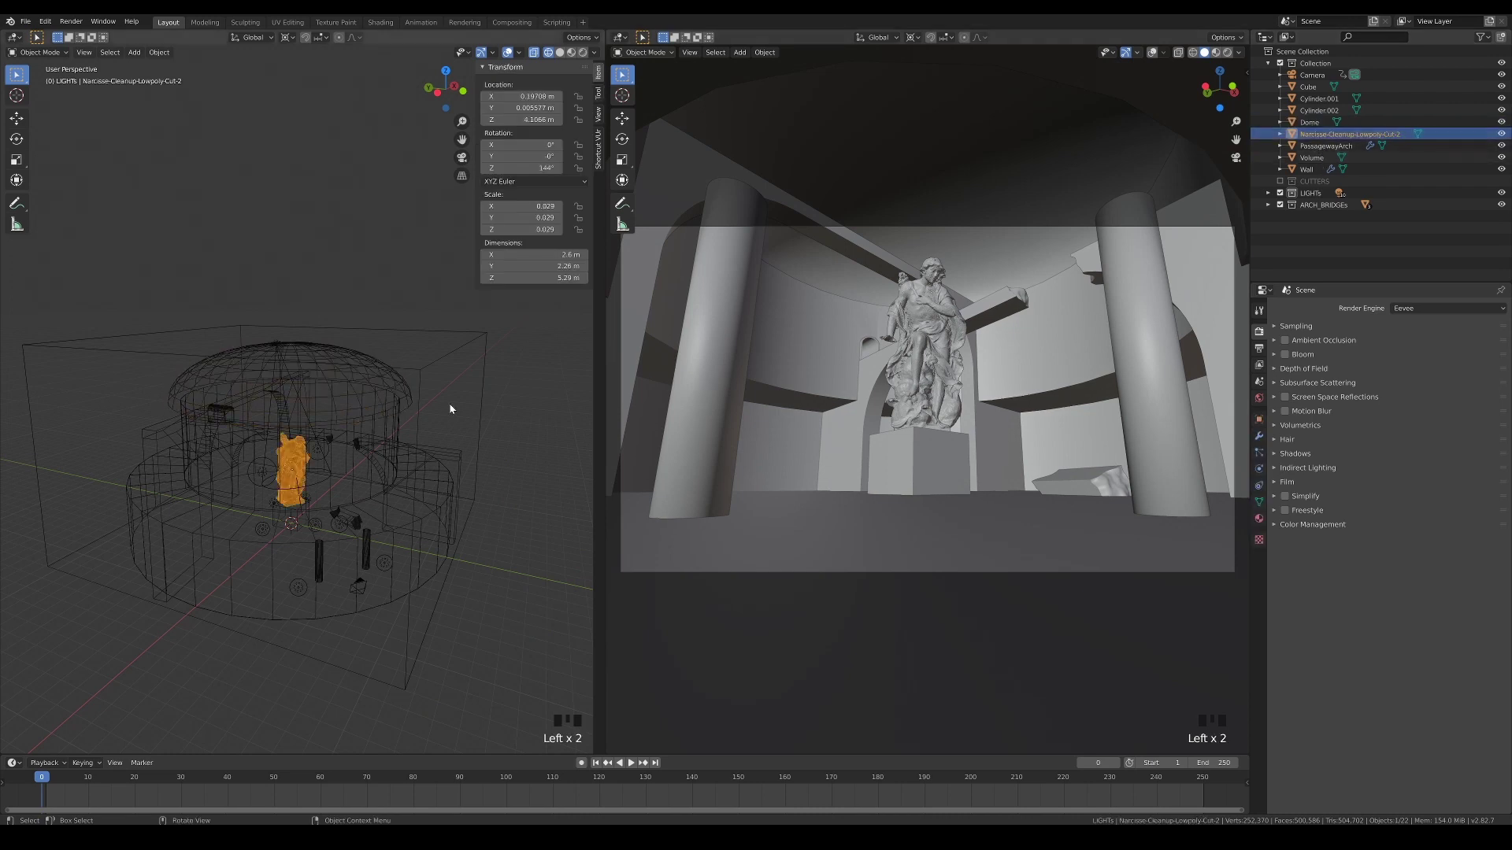
pyautogui.scroll(3, 404, 495)
pyautogui.keyDown('shift'); pyautogui.moveTo(389, 549); pyautogui.dragTo(400, 445, button='middle'); pyautogui.keyUp('shift')
pyautogui.moveTo(408, 478); pyautogui.dragTo(419, 435, button='middle')
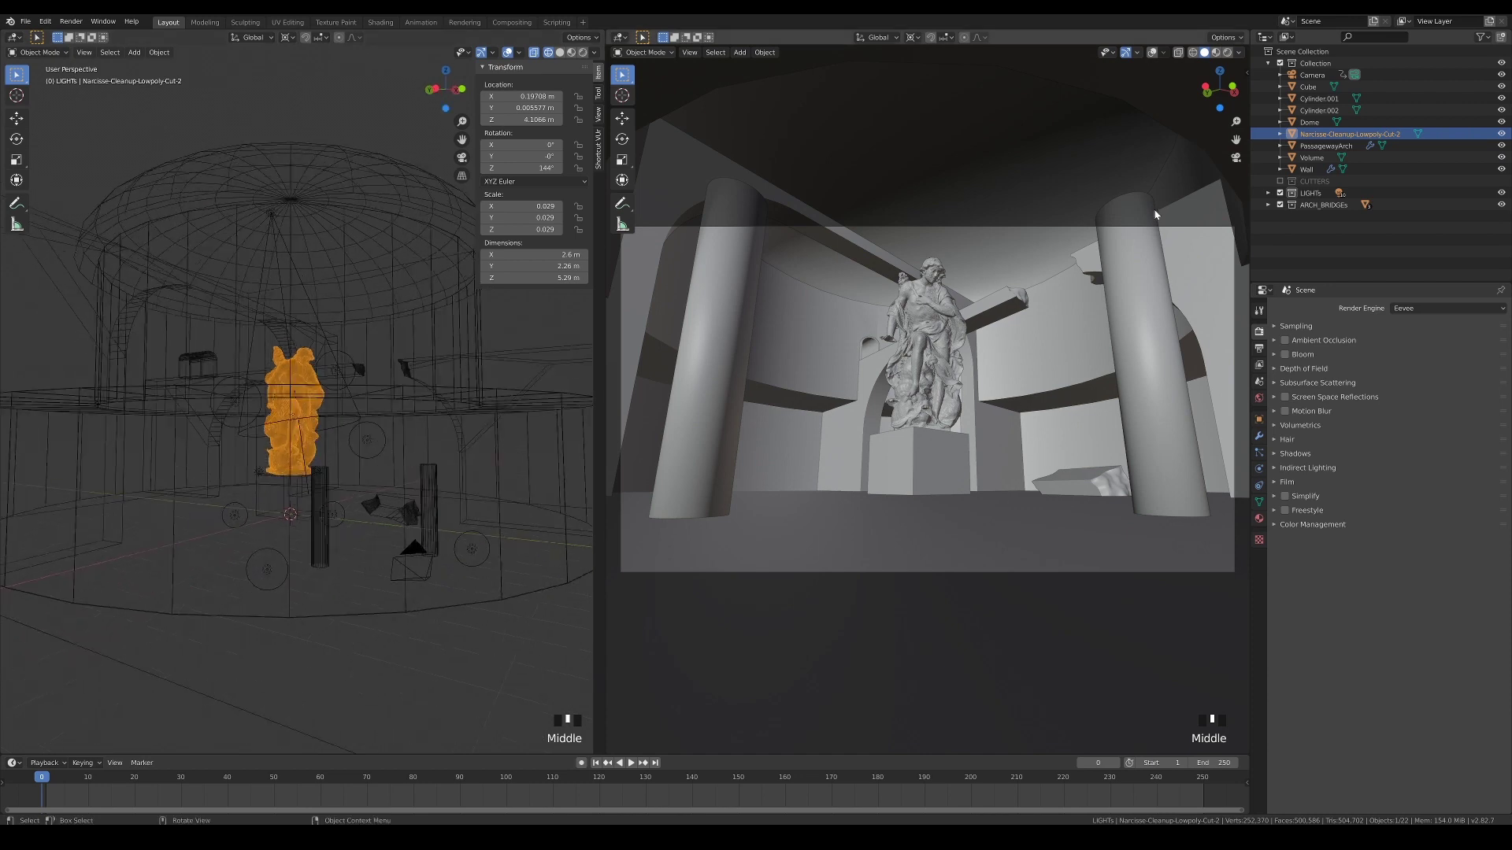
pyautogui.click(1326, 145)
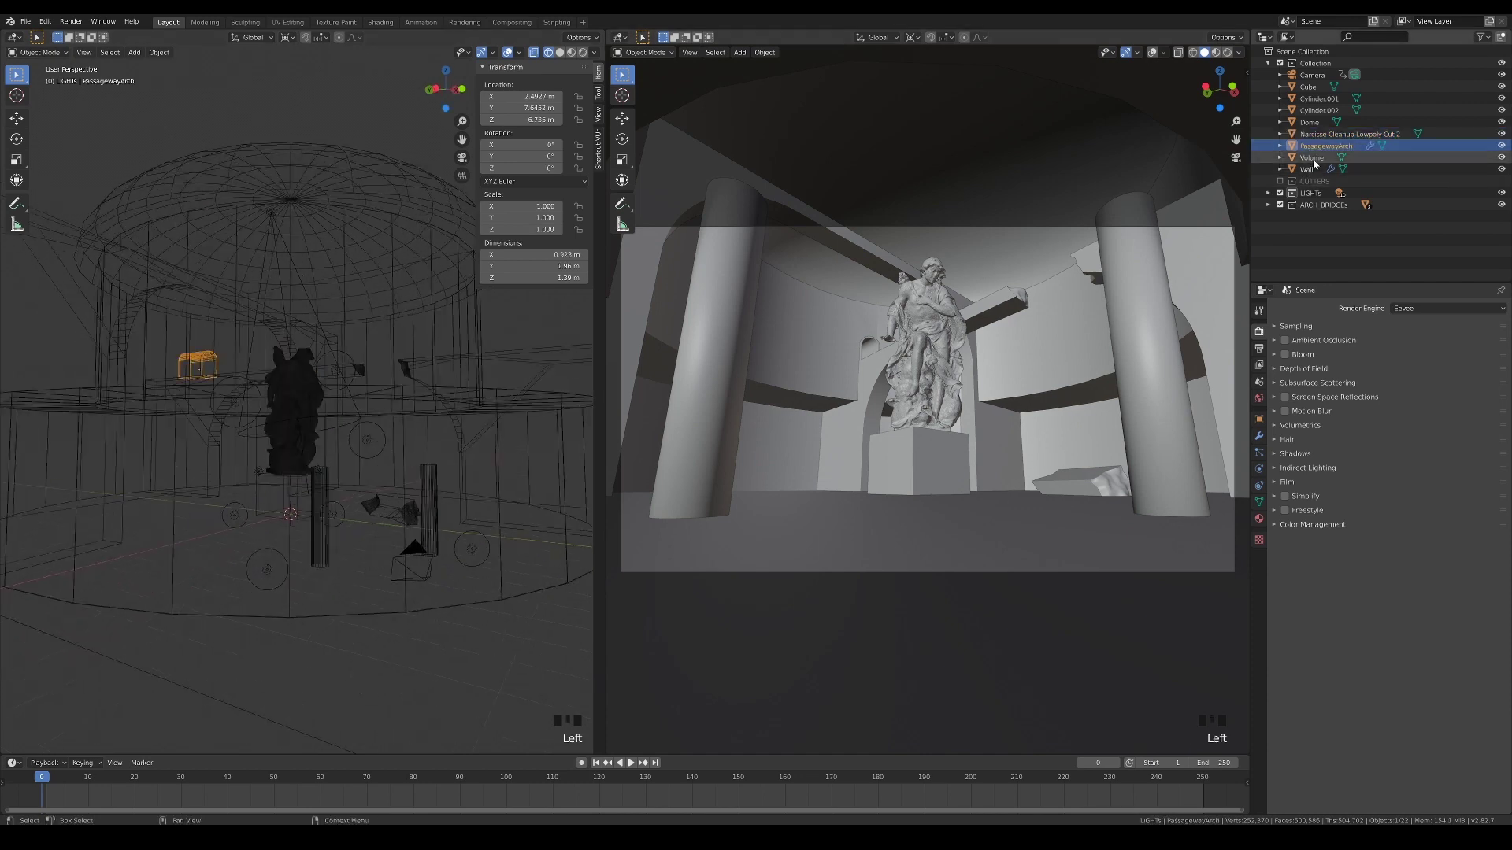
pyautogui.click(1311, 158)
pyautogui.click(1308, 171)
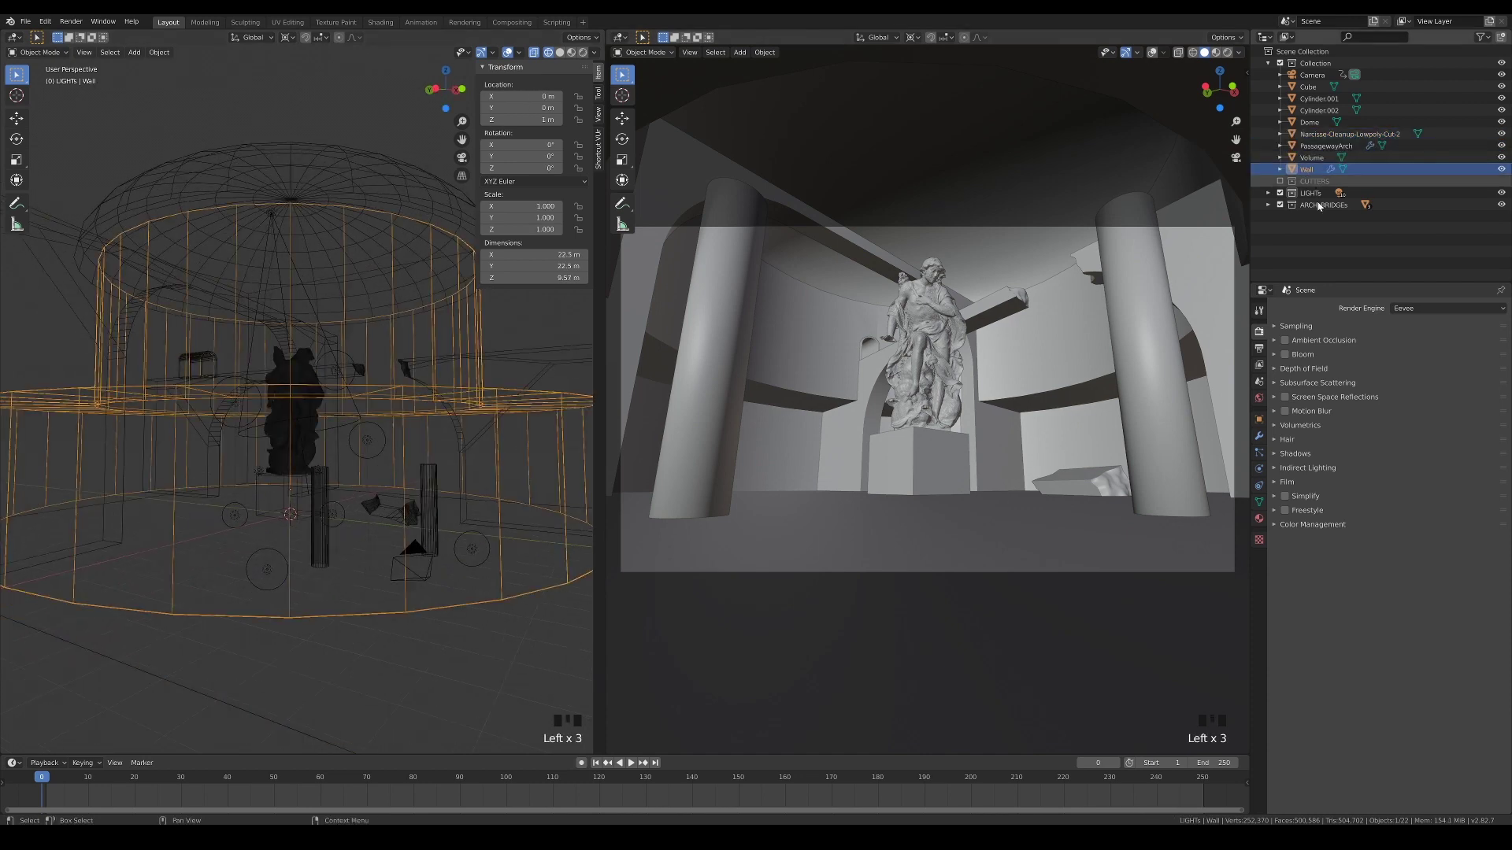
# - Temporarily enable the CUTTERS collection, select its four cutter objects to see where they sit, and exclude it again
pyautogui.click(1280, 181)
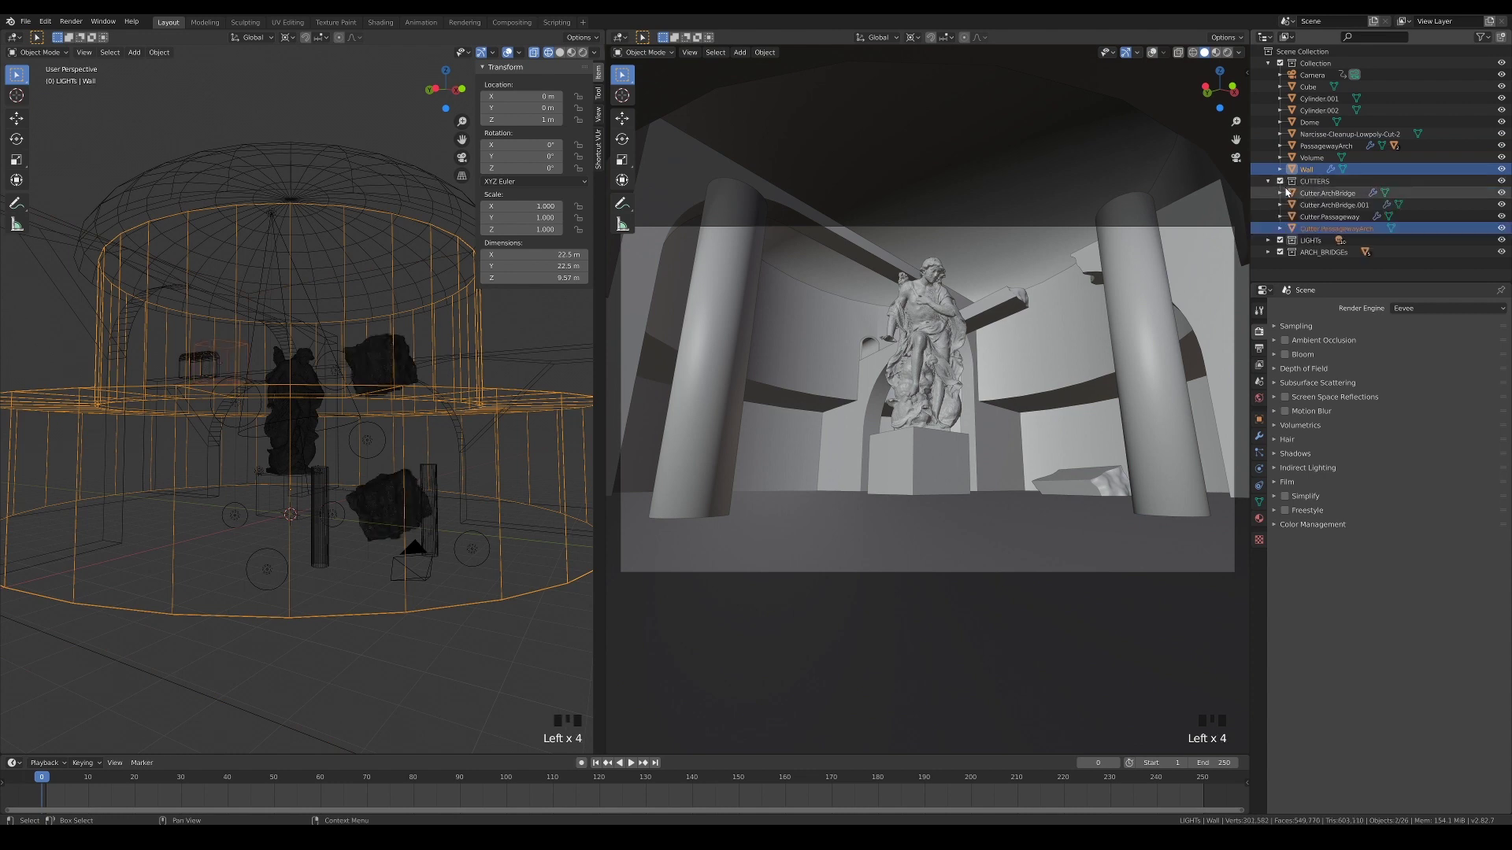
pyautogui.click(1328, 193)
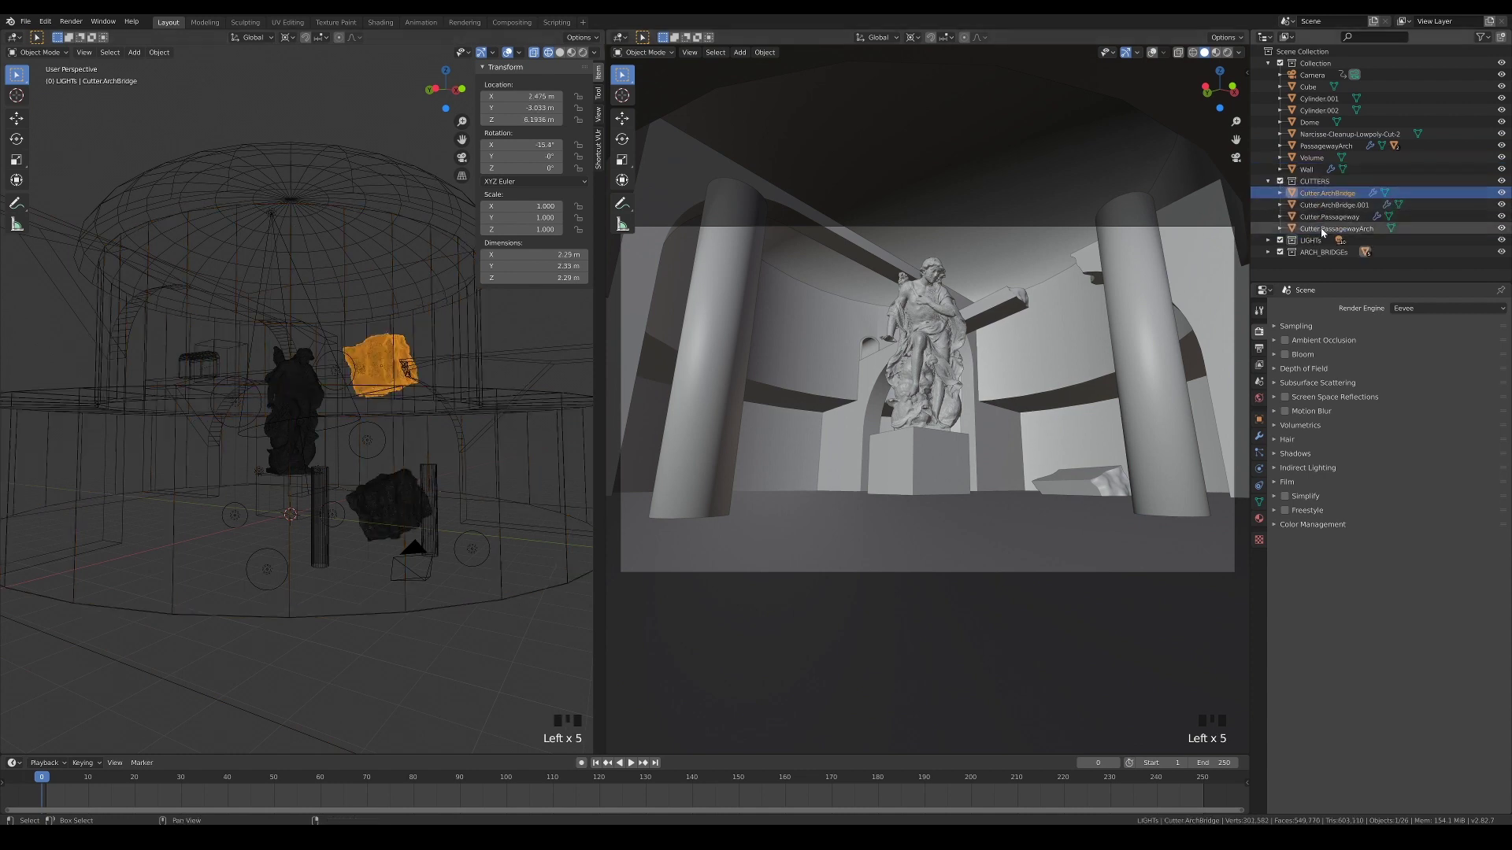
pyautogui.keyDown('shift'); pyautogui.click(1337, 228); pyautogui.keyUp('shift')
pyautogui.moveTo(284, 472); pyautogui.dragTo(237, 481, button='middle')
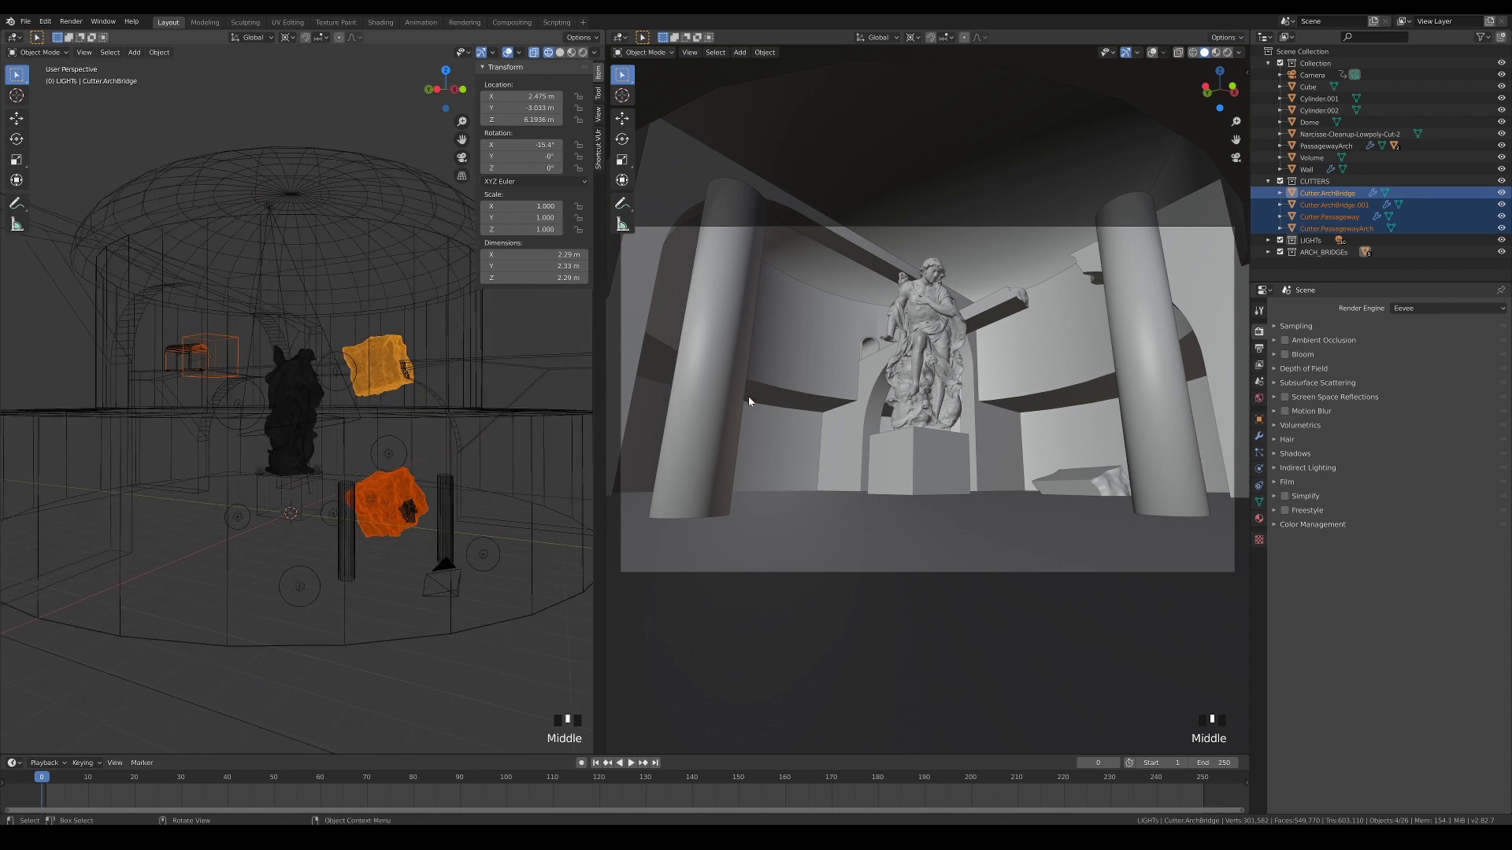
pyautogui.click(1281, 181)
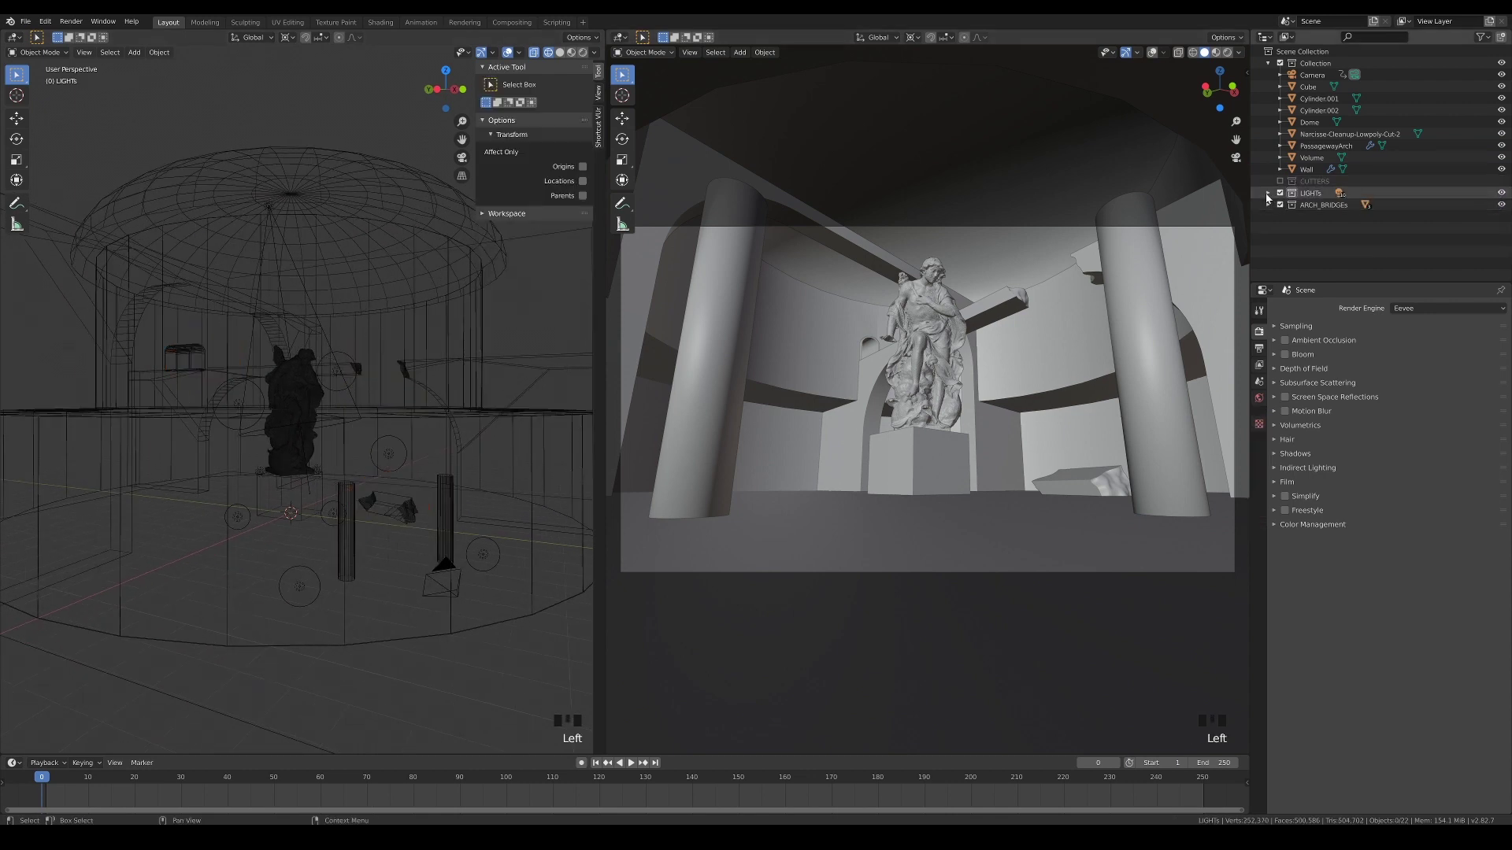
# - Review the contents of the LIGHTs and ARCH_BRIDGEs collections, toggling the arch bridges out of the scene and back
pyautogui.click(1268, 194)
pyautogui.scroll(-6, 1268, 169)
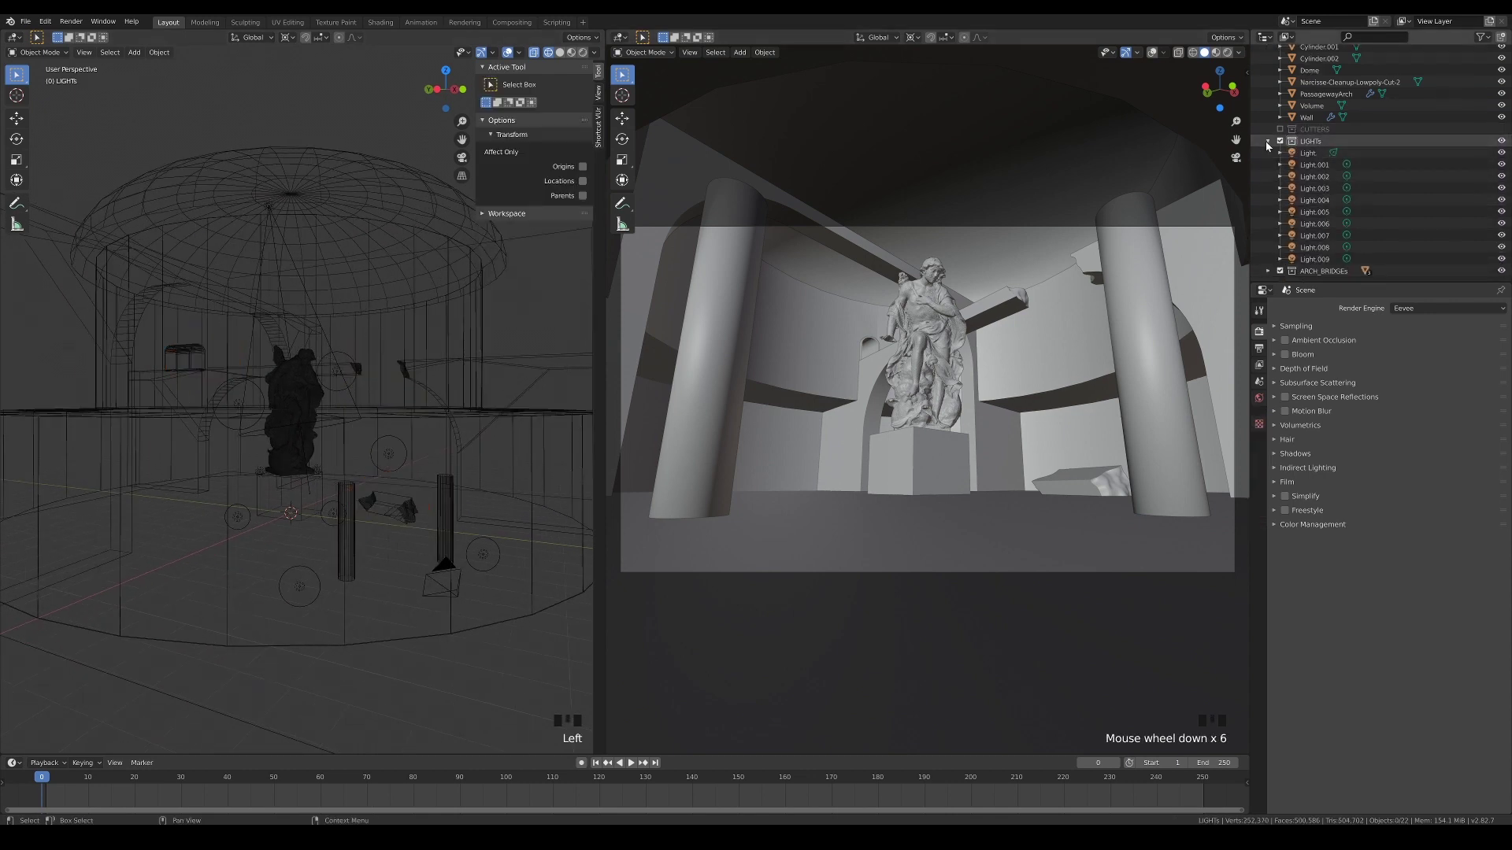
pyautogui.click(1268, 141)
pyautogui.click(1267, 205)
pyautogui.scroll(-4, 1313, 260)
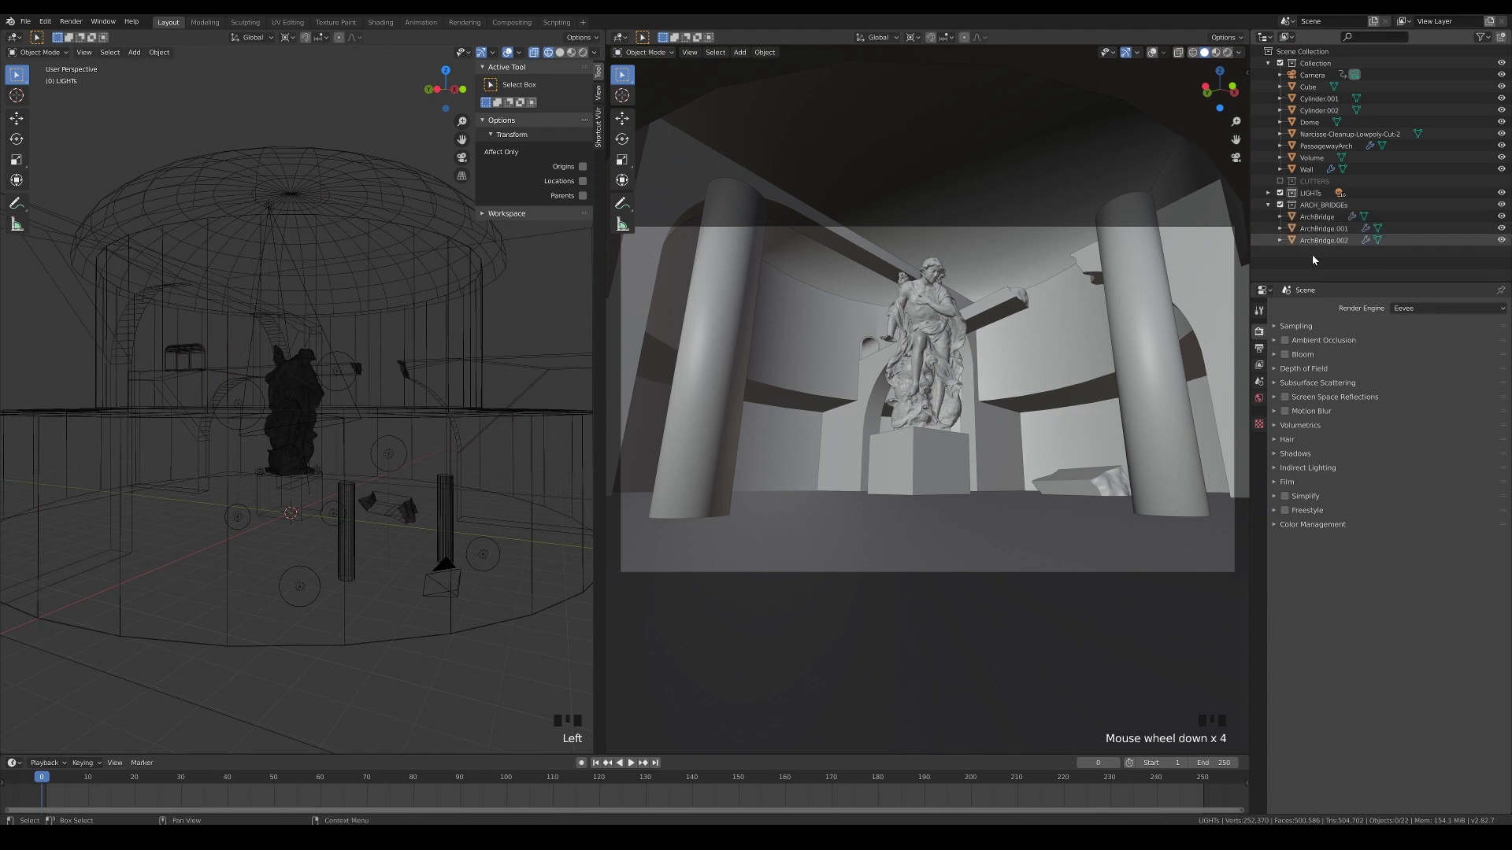
pyautogui.click(1280, 205)
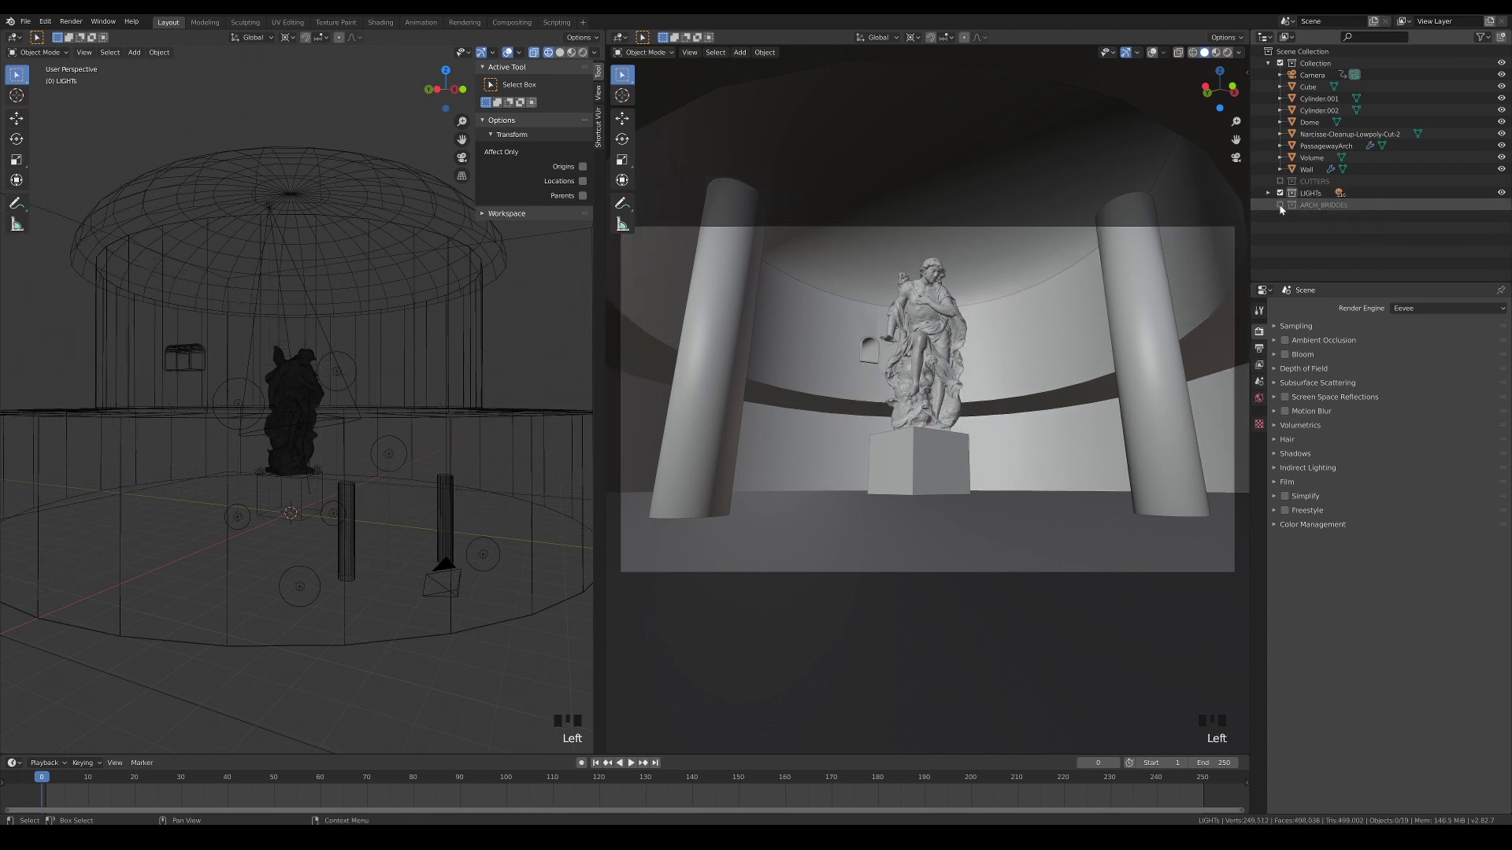
pyautogui.click(1281, 206)
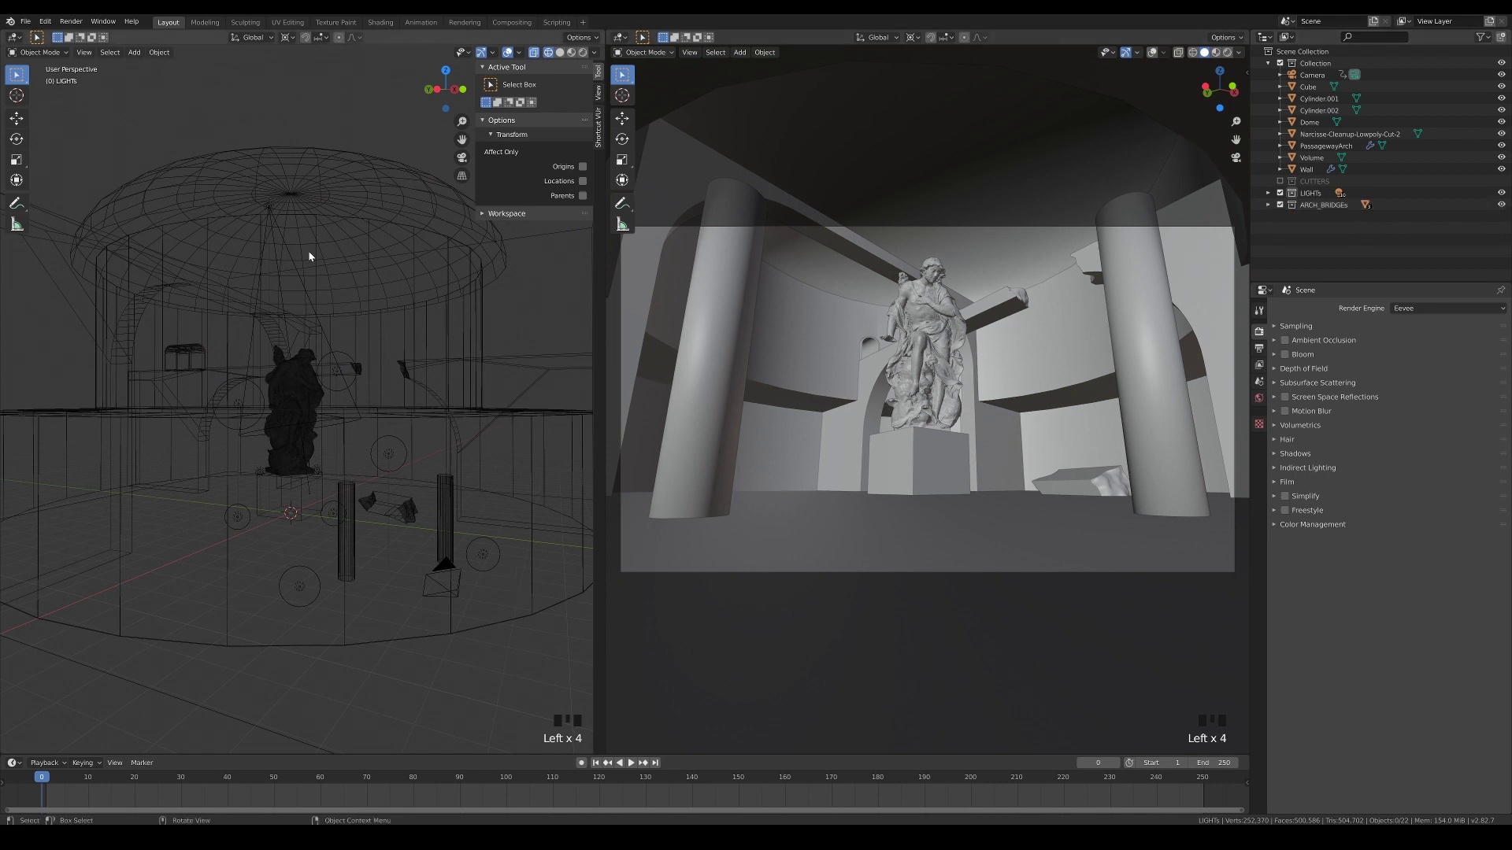
# - Link the PEDESTAL collection from props_02.blend into the scene beneath the statue
pyautogui.click(28, 22)
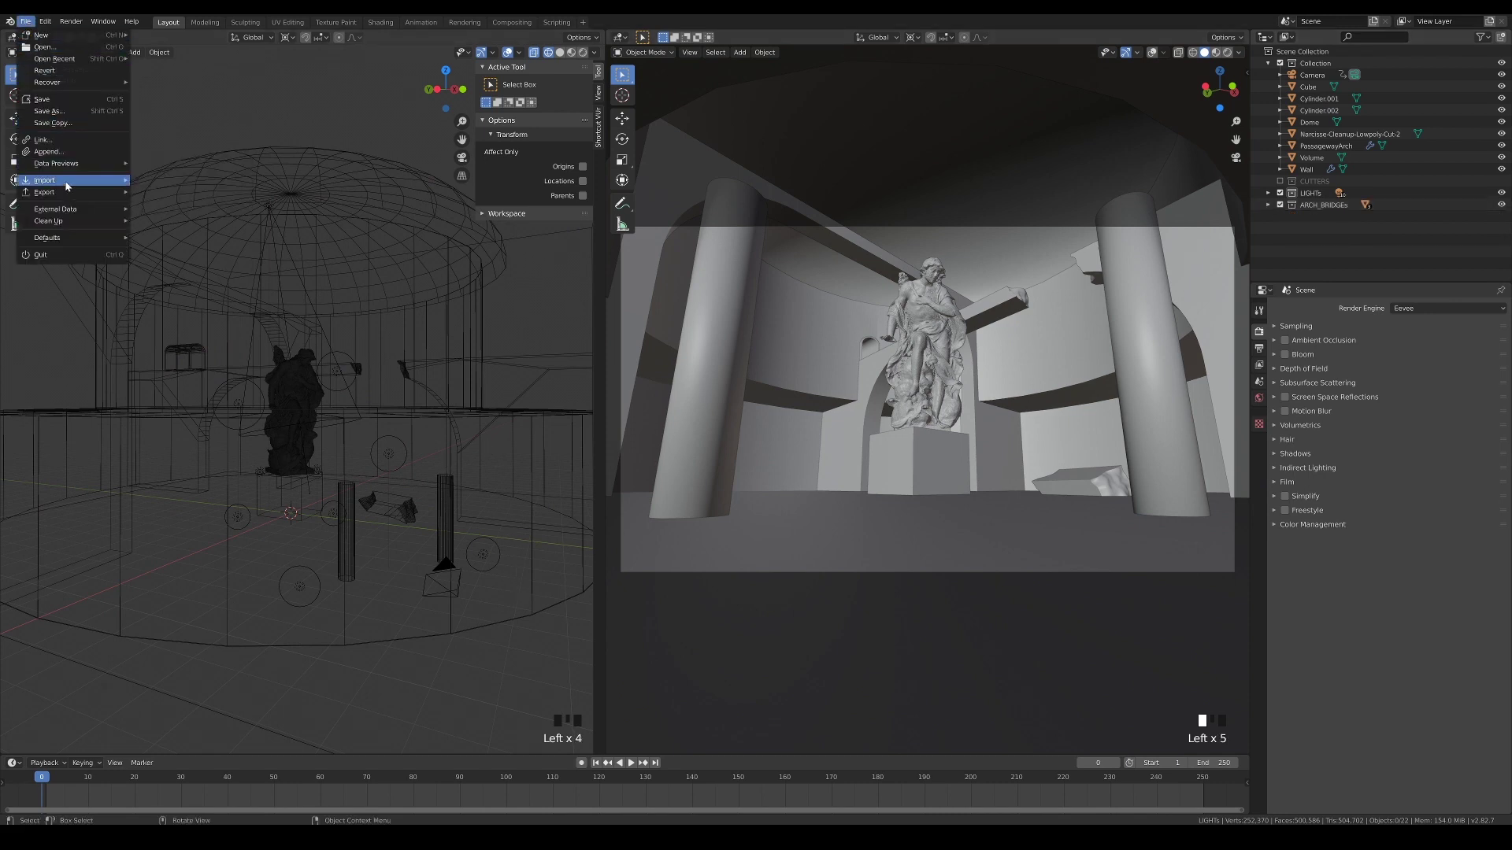
pyautogui.click(47, 140)
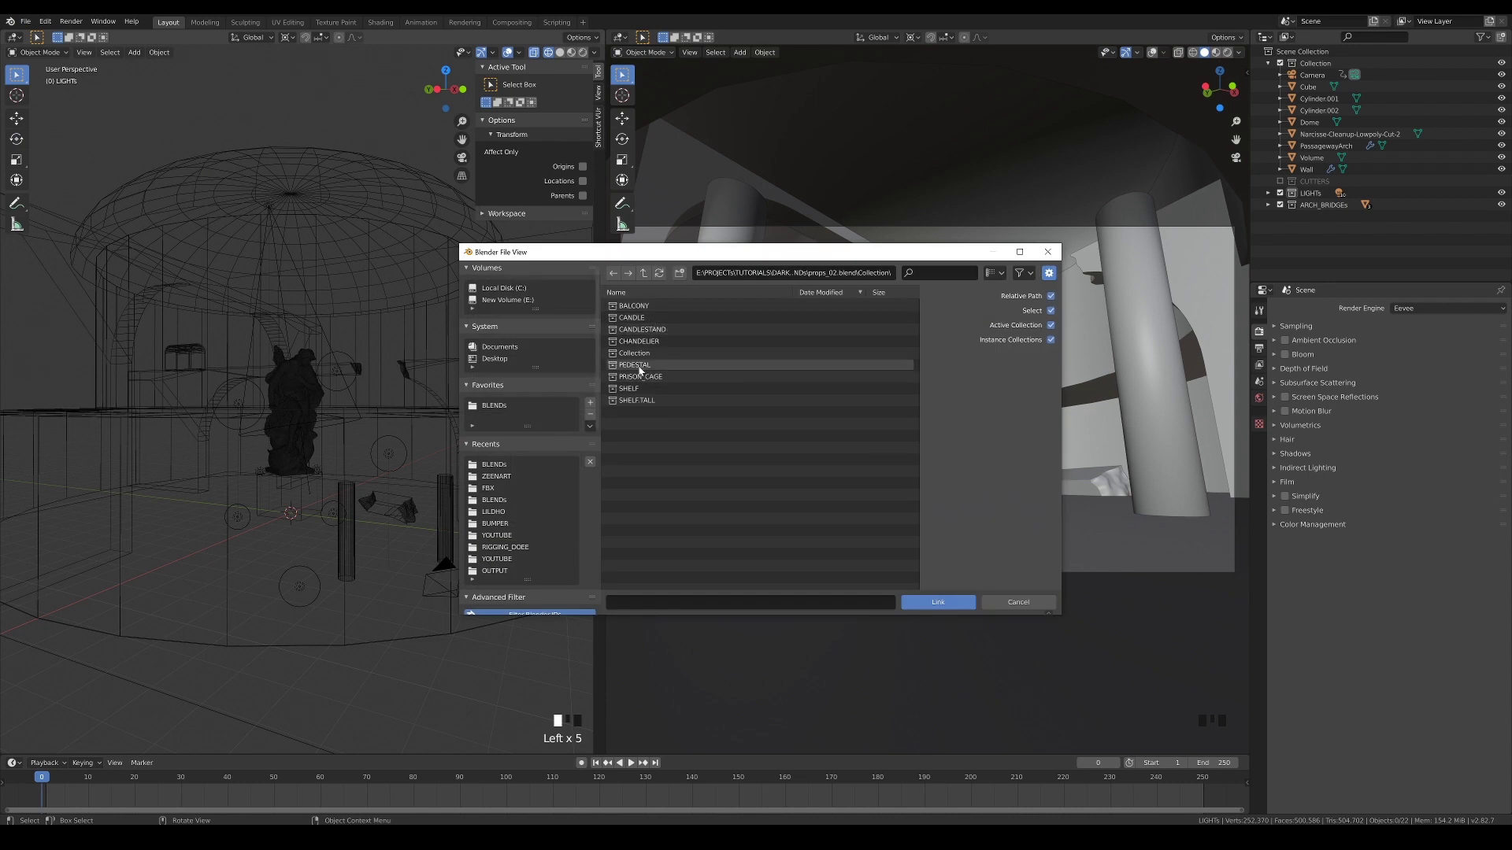
pyautogui.click(937, 602)
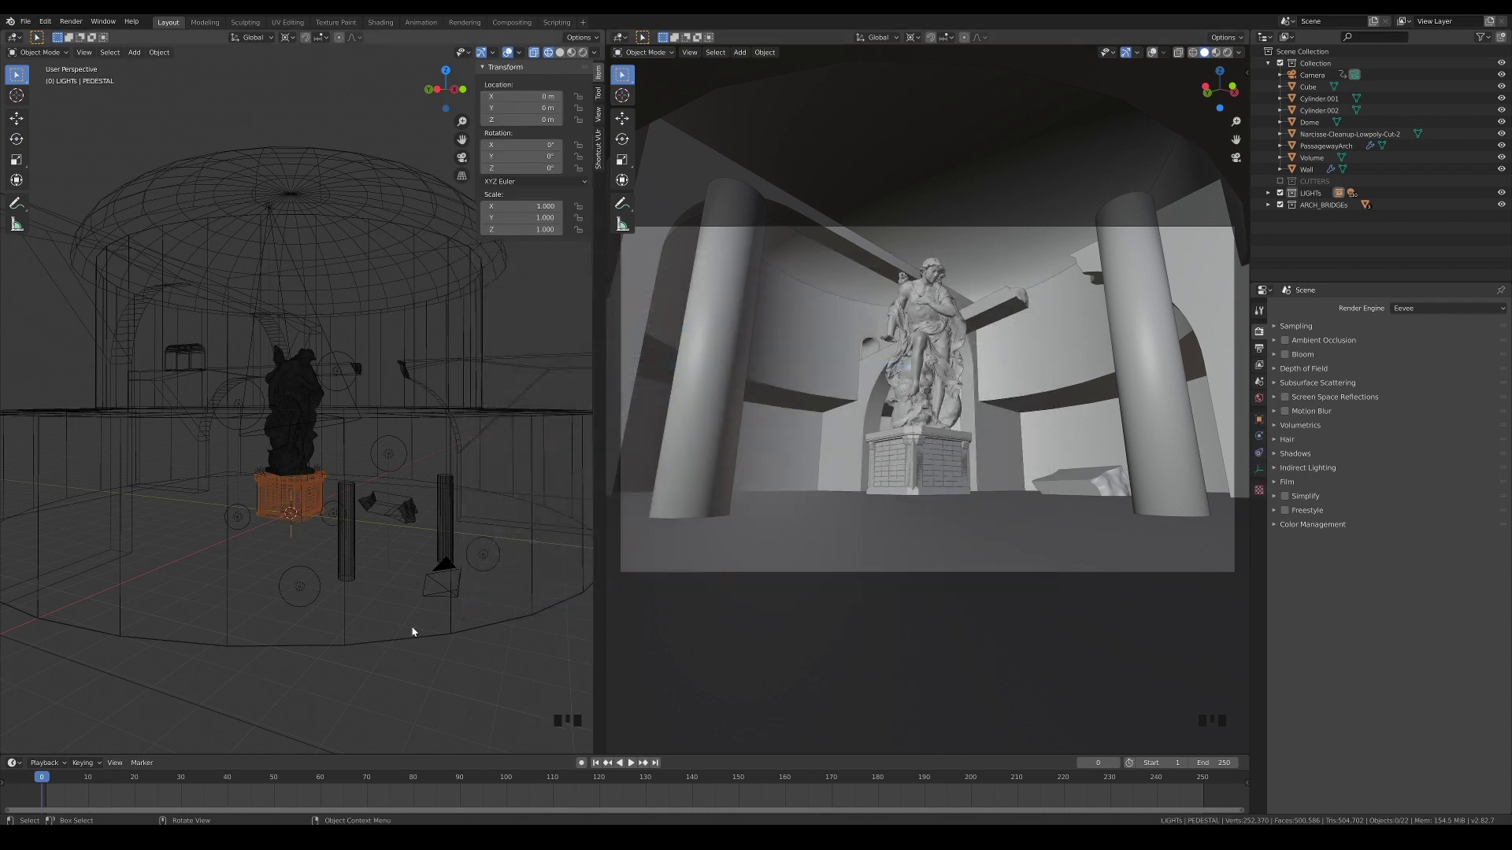
# - Delete the plain placeholder cube under the statue, leaving the linked pedestal in its place
pyautogui.moveTo(415, 625); pyautogui.dragTo(394, 513, button='middle')
pyautogui.scroll(3, 353, 560)
pyautogui.click(403, 473)
pyautogui.press('Delete')
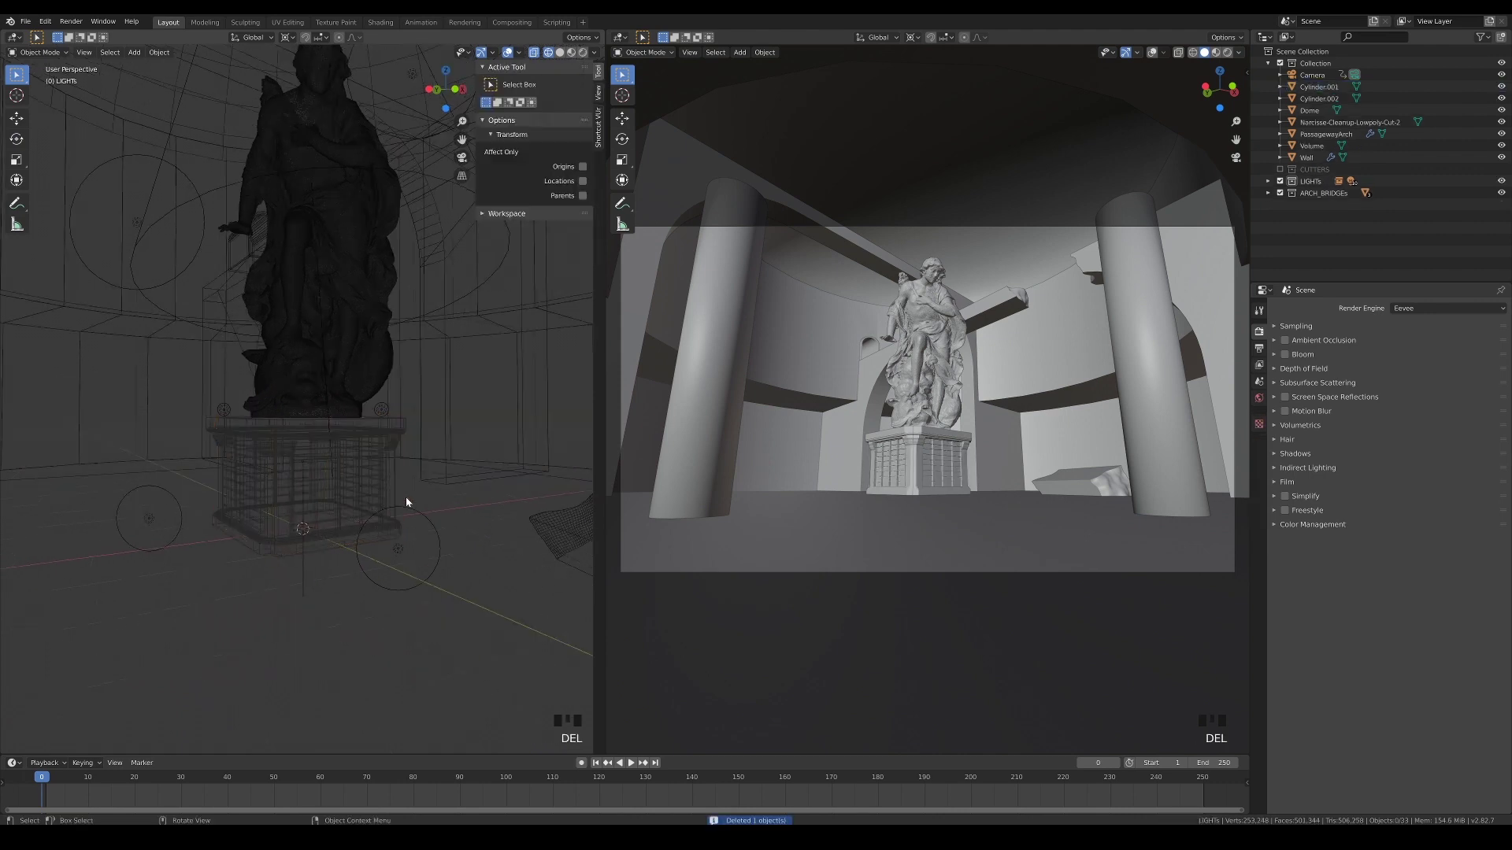
pyautogui.scroll(-2, 314, 481)
pyautogui.moveTo(392, 552)
pyautogui.mouseDown(button='middle')
pyautogui.moveTo(442, 499)
pyautogui.moveTo(394, 538)
pyautogui.mouseUp(button='middle')
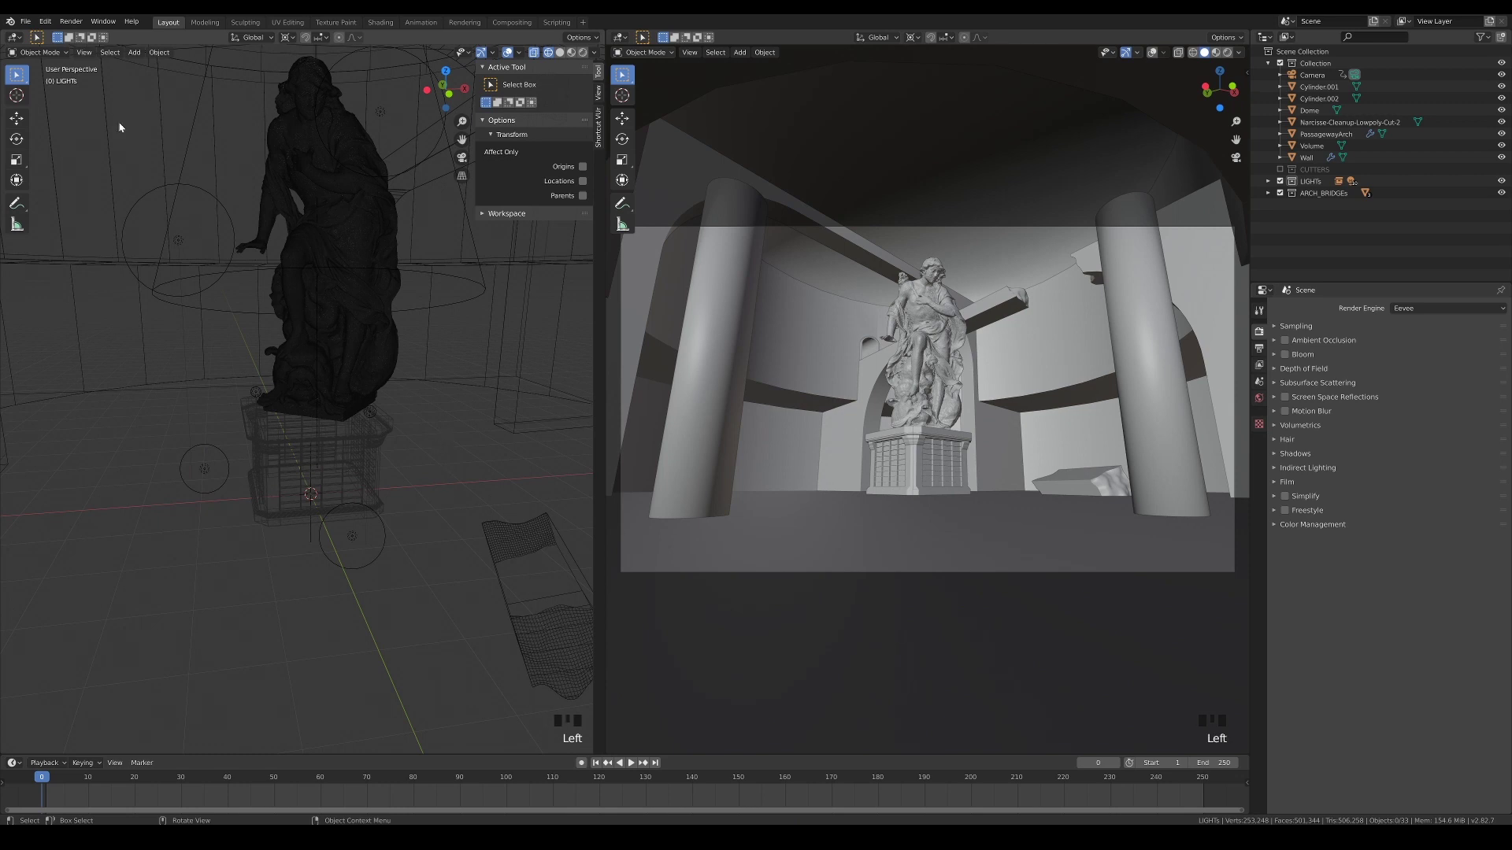
# - Link the SHELF collection from props_02.blend into the scene
pyautogui.click(34, 22)
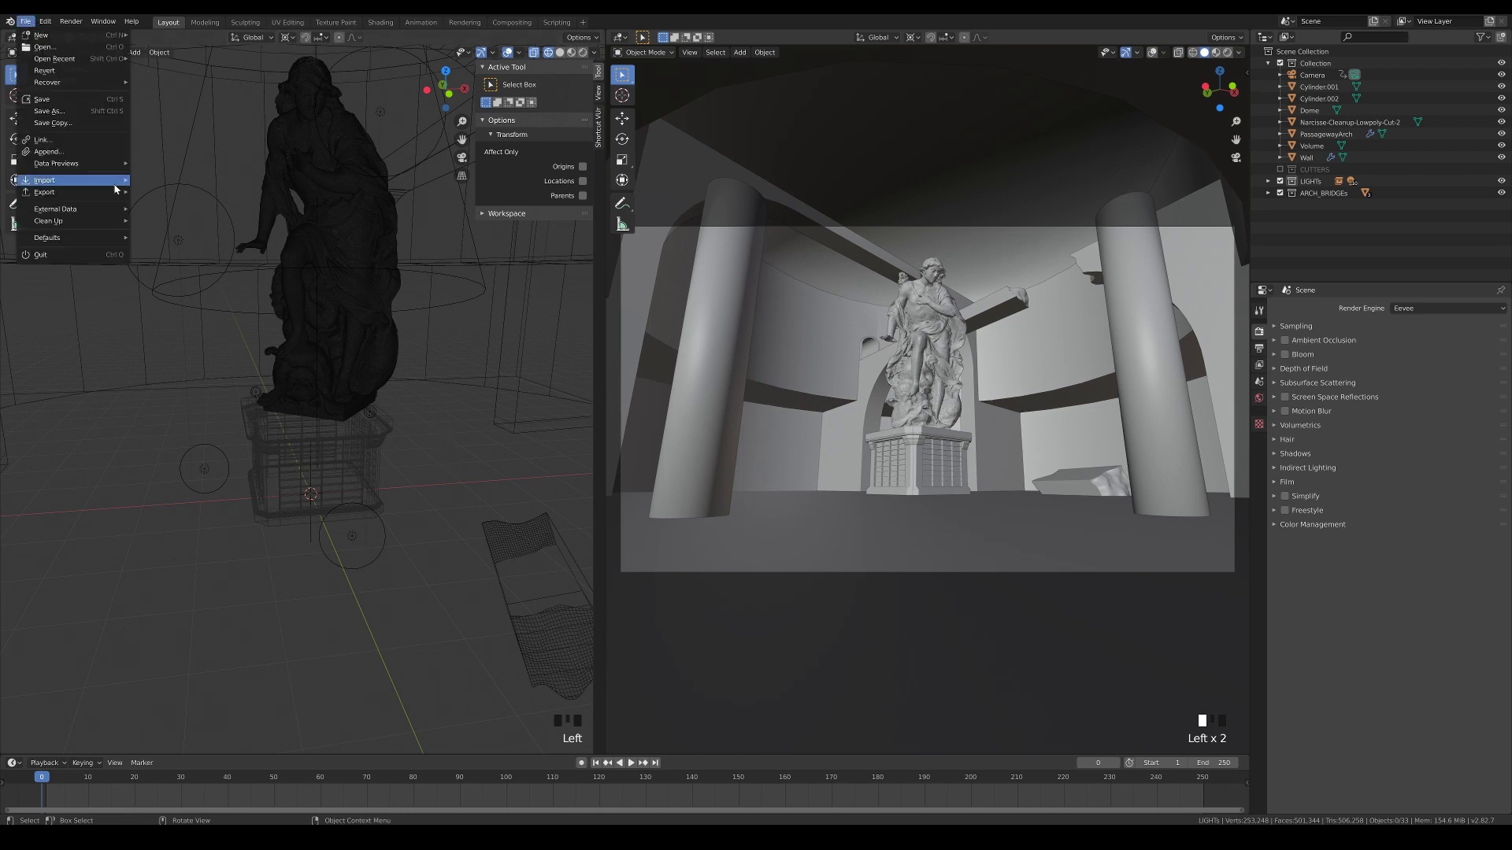
pyautogui.click(67, 139)
pyautogui.doubleClick(634, 318)
pyautogui.click(630, 389)
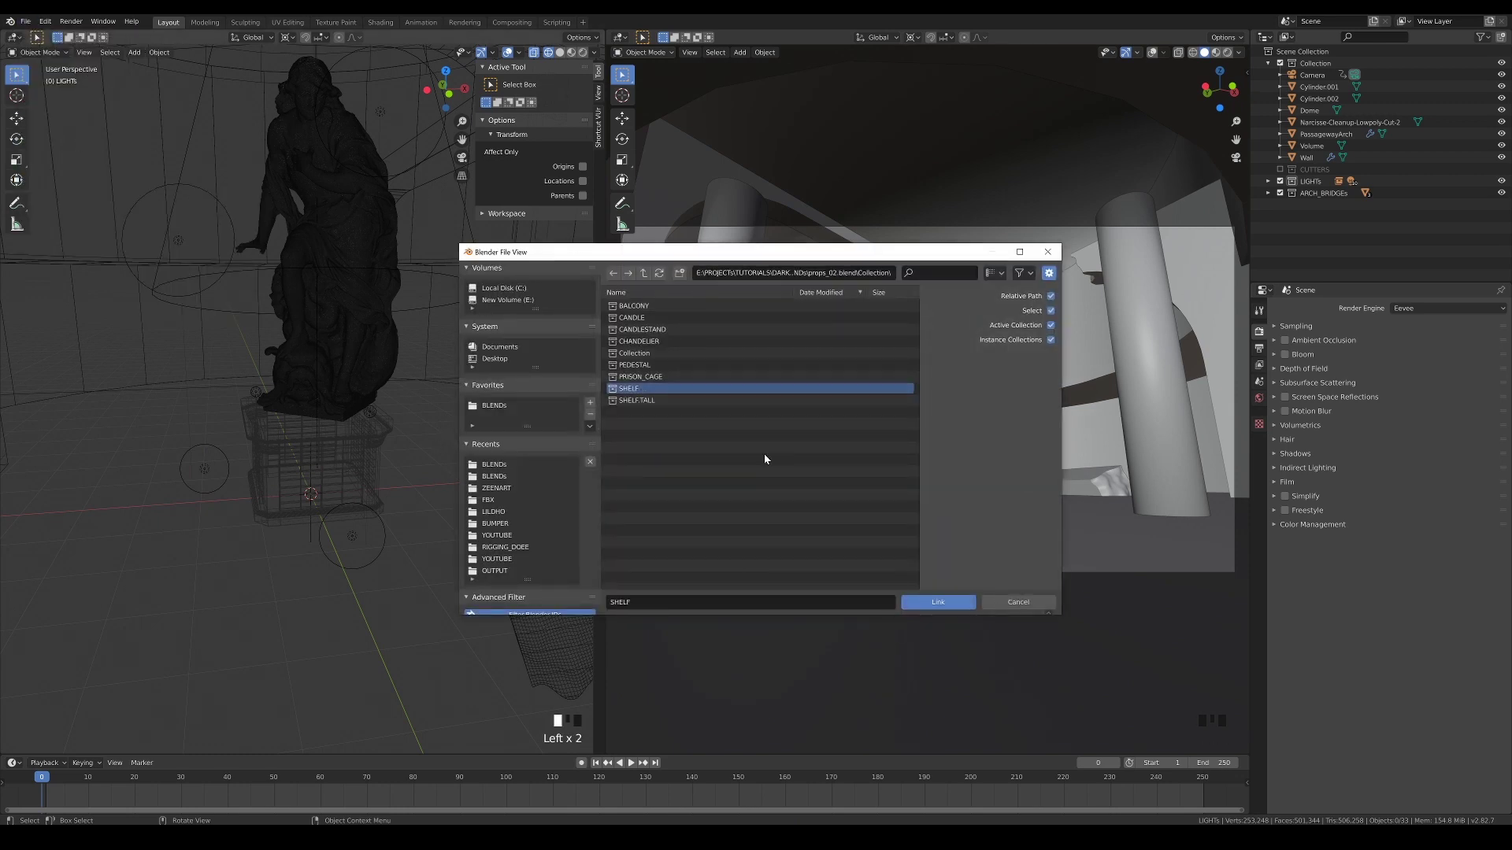
pyautogui.click(943, 608)
# - Move the linked shelf along Y to about 9.2 m so it sits at the curved wall behind the statue
pyautogui.moveTo(499, 574); pyautogui.dragTo(350, 544, button='middle')
pyautogui.press('KP_7')
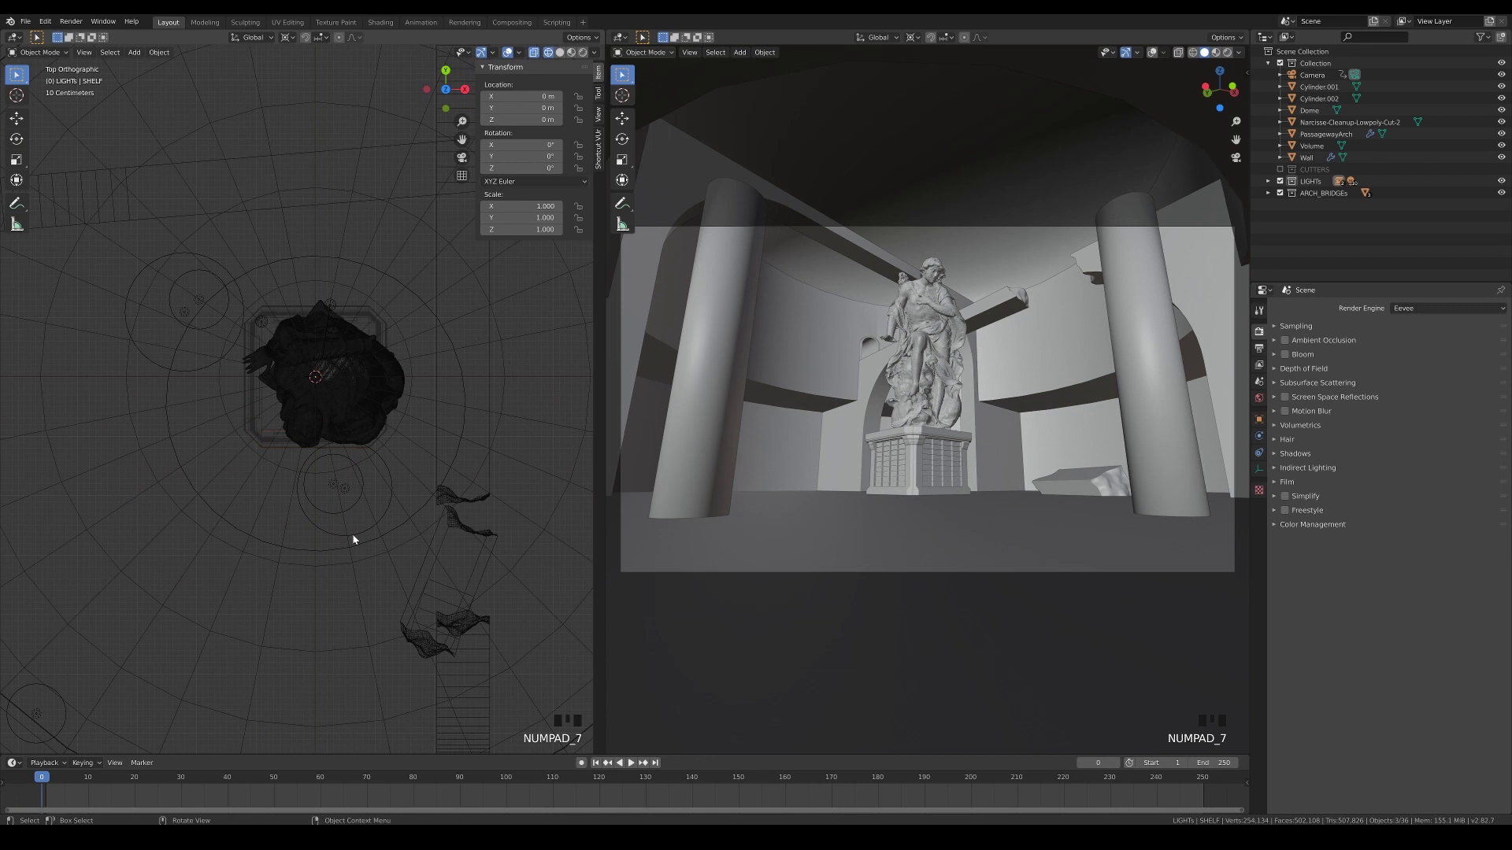
pyautogui.press('g')
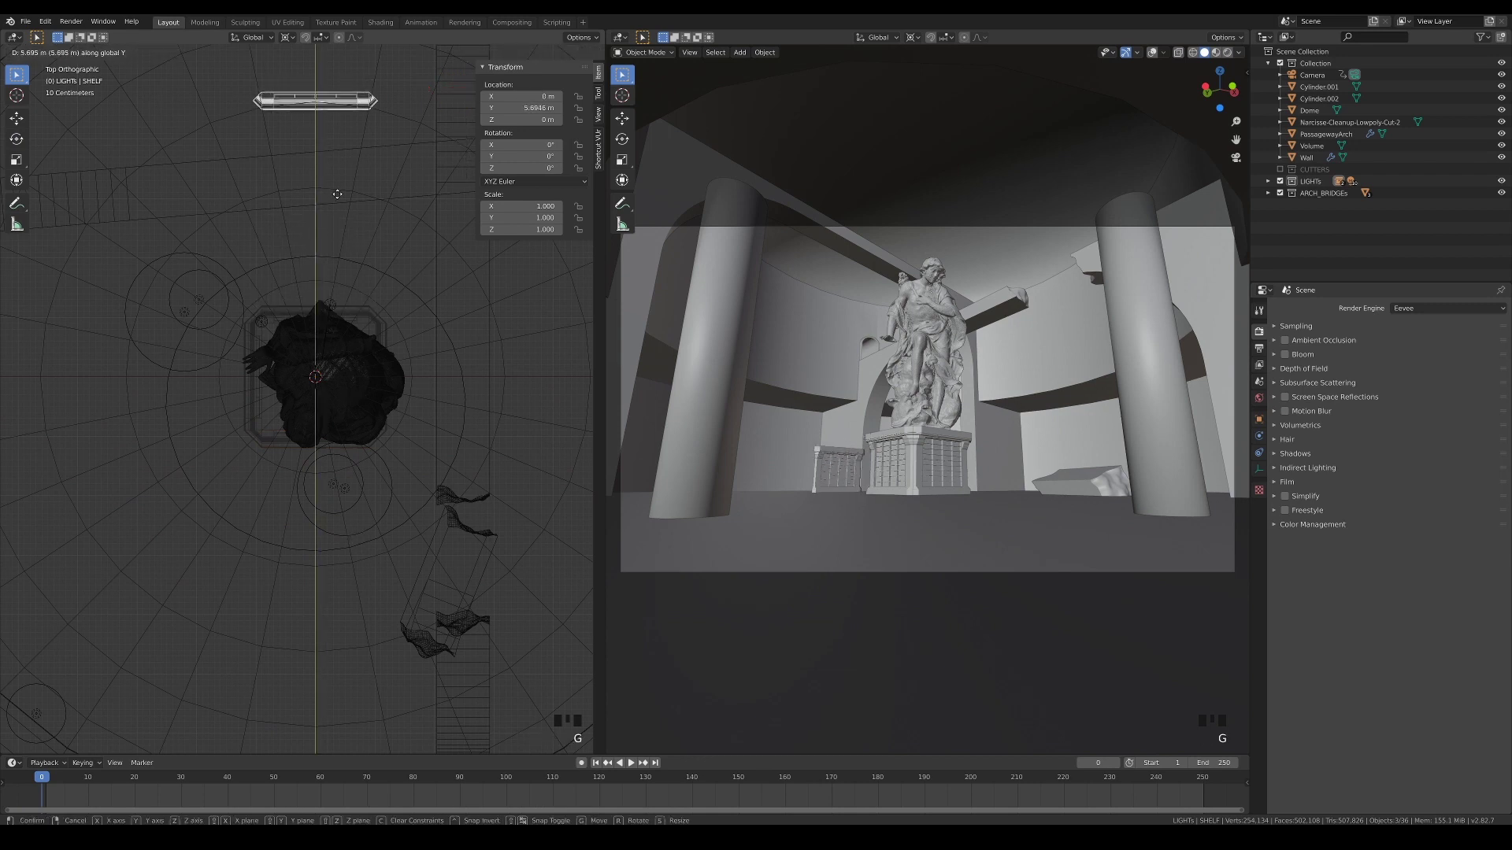
pyautogui.click(347, 168)
pyautogui.keyDown('shift'); pyautogui.moveTo(347, 169); pyautogui.dragTo(312, 467, button='middle'); pyautogui.keyUp('shift')
pyautogui.scroll(-3, 322, 401)
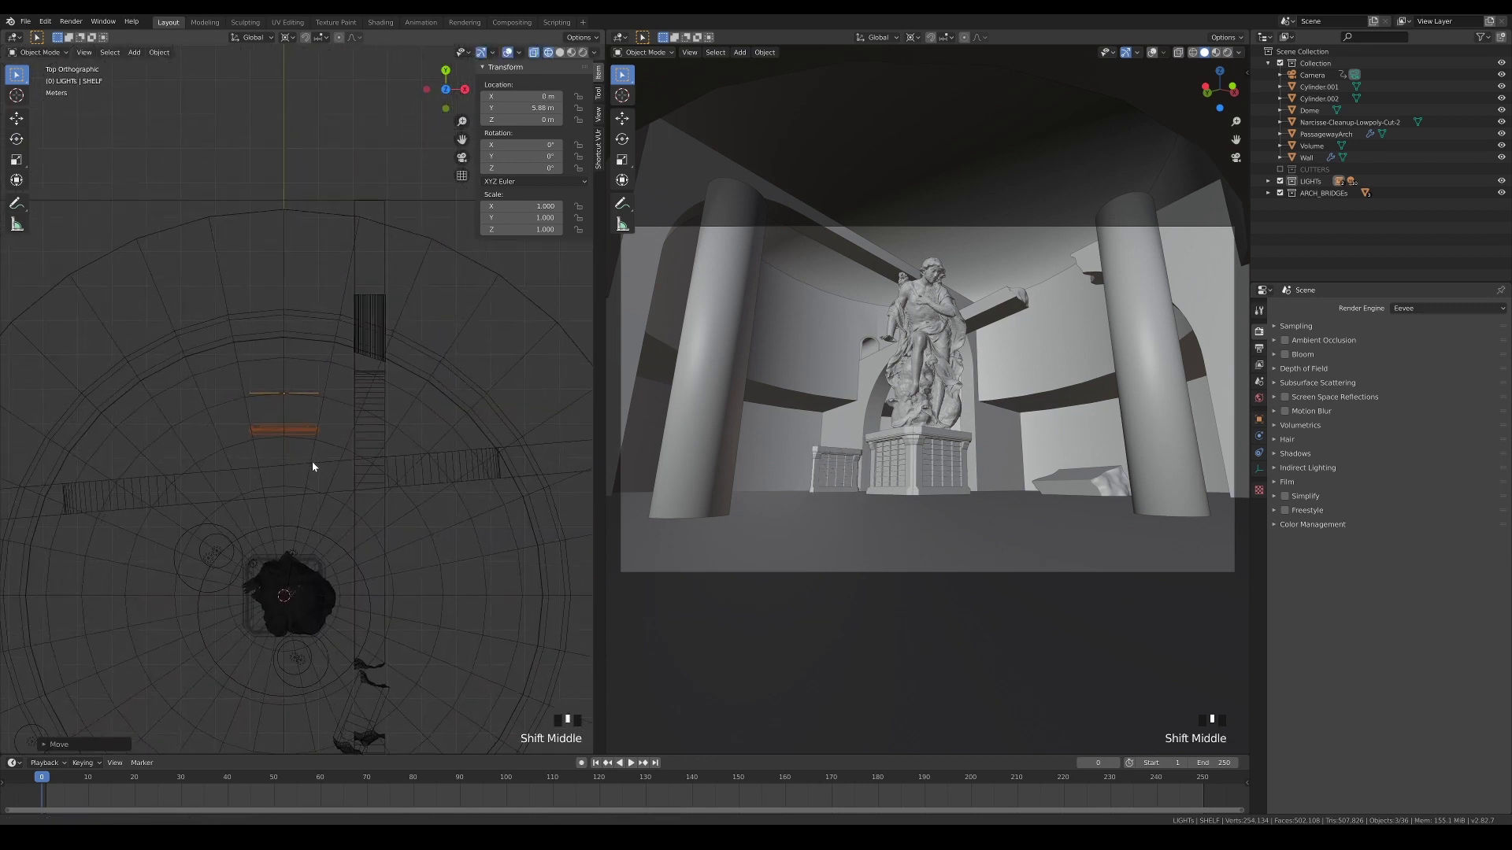
pyautogui.press('g')
pyautogui.press('y')
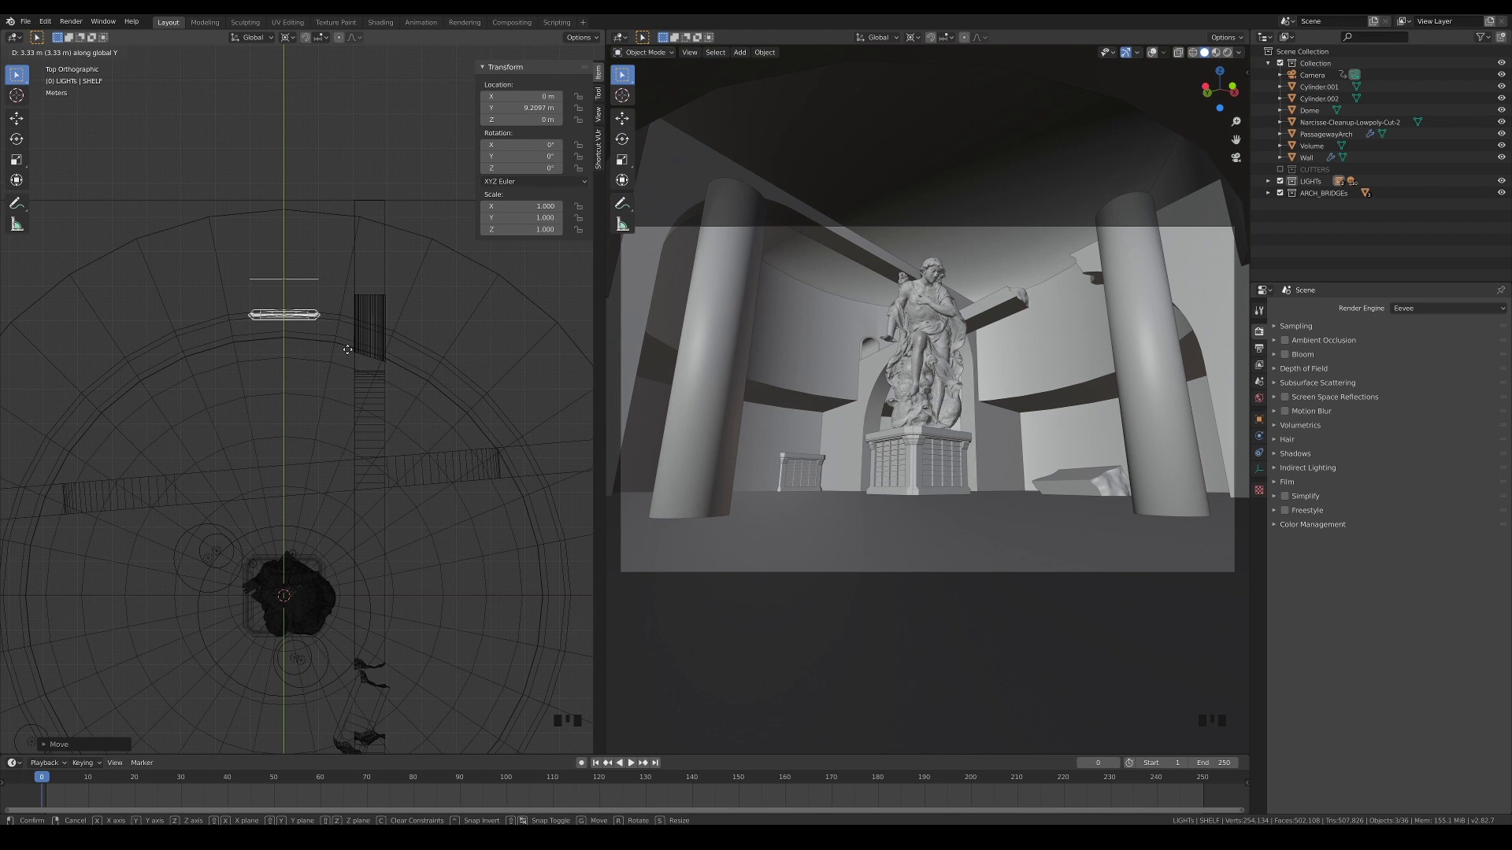
pyautogui.click(347, 349)
# - Raise the shelf along Z to about 2.65 m so its top meets the ledge of the wall
pyautogui.moveTo(180, 488); pyautogui.dragTo(279, 426, button='middle')
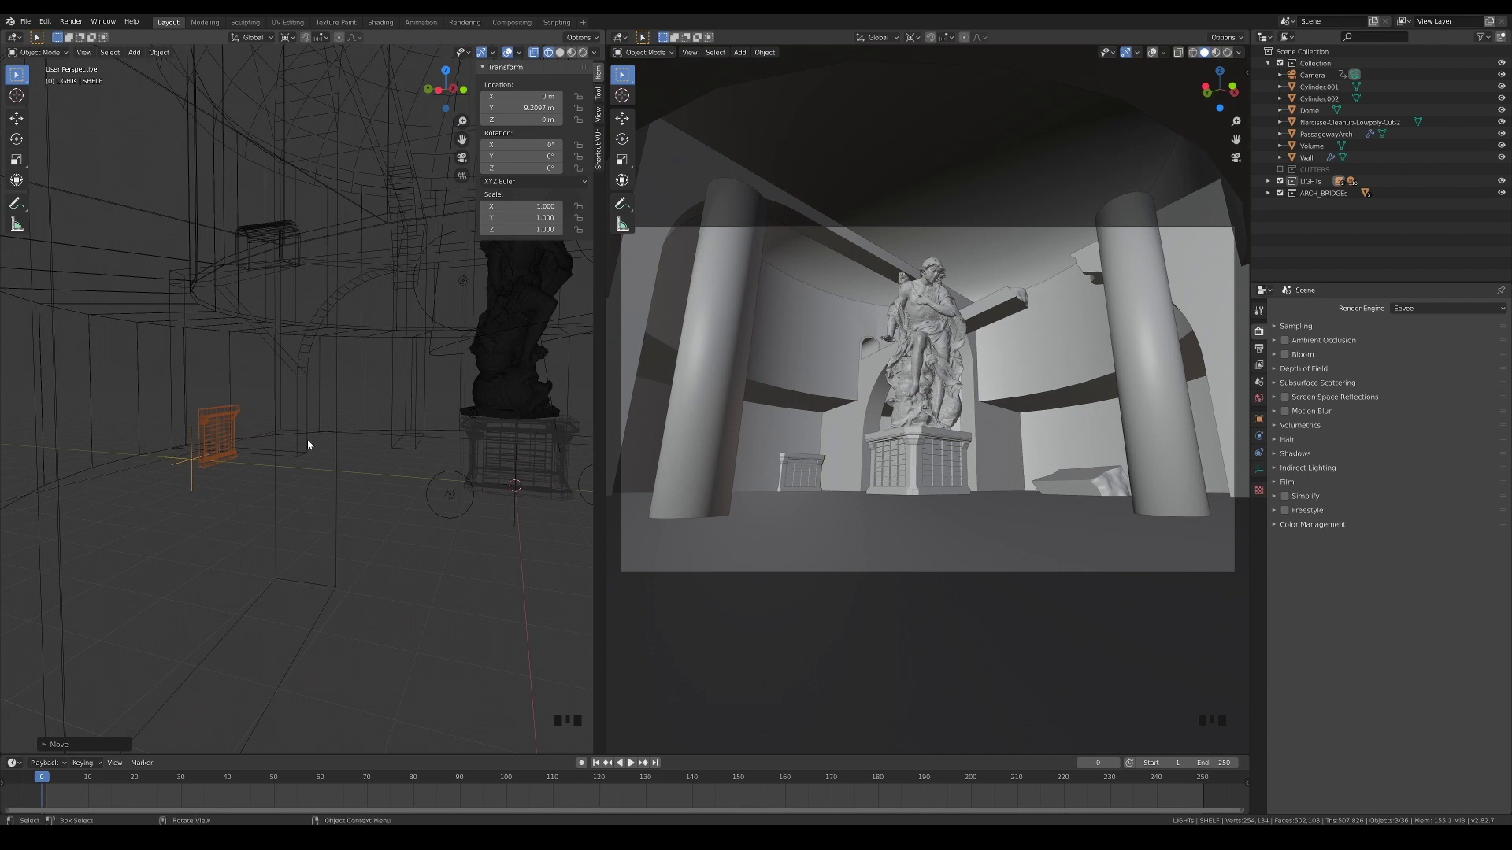
pyautogui.press('g')
pyautogui.click(331, 363)
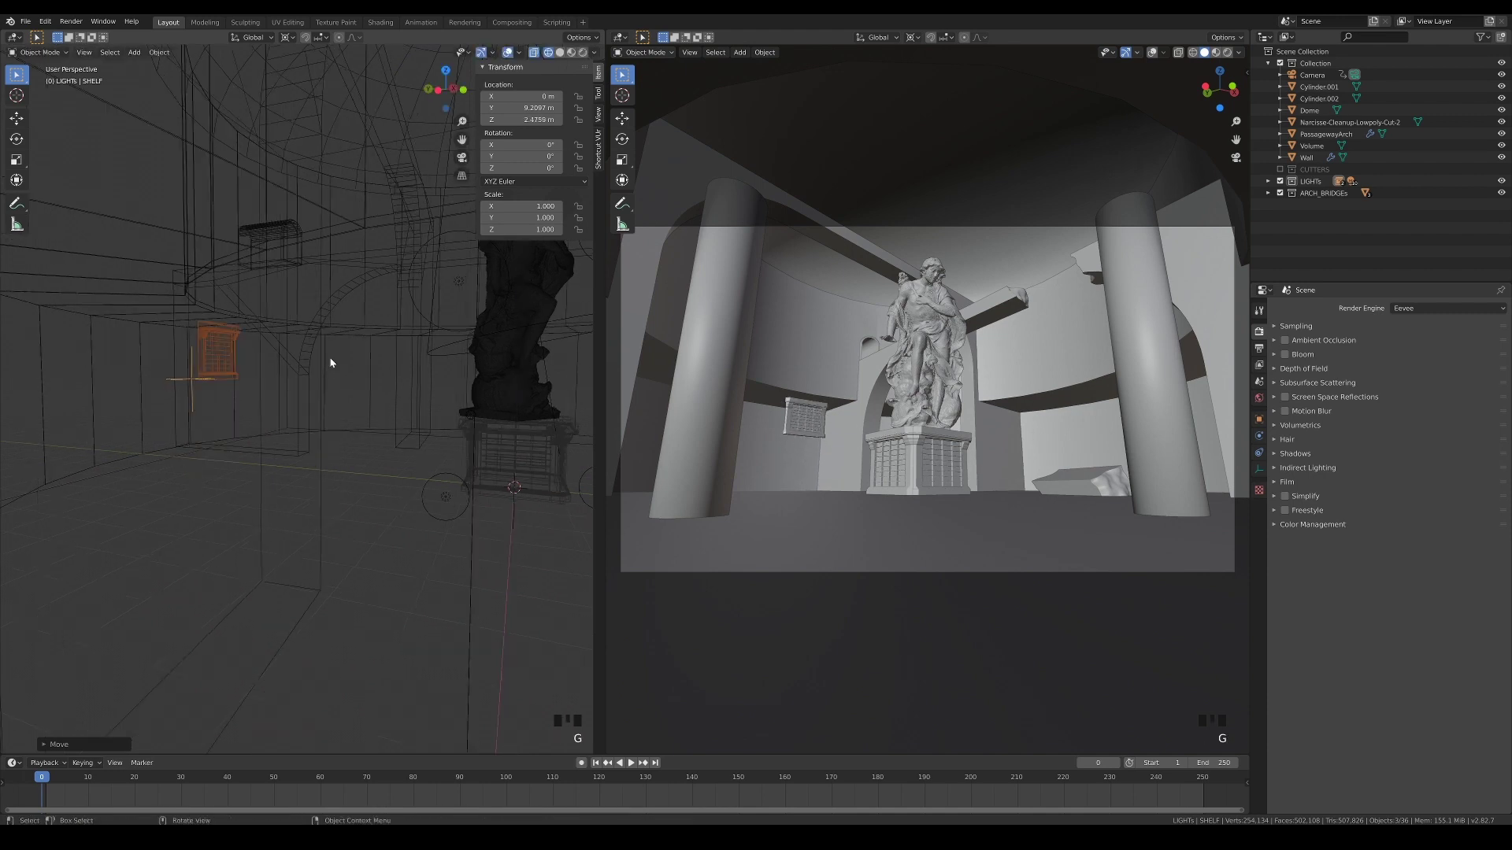
pyautogui.press('KP_3')
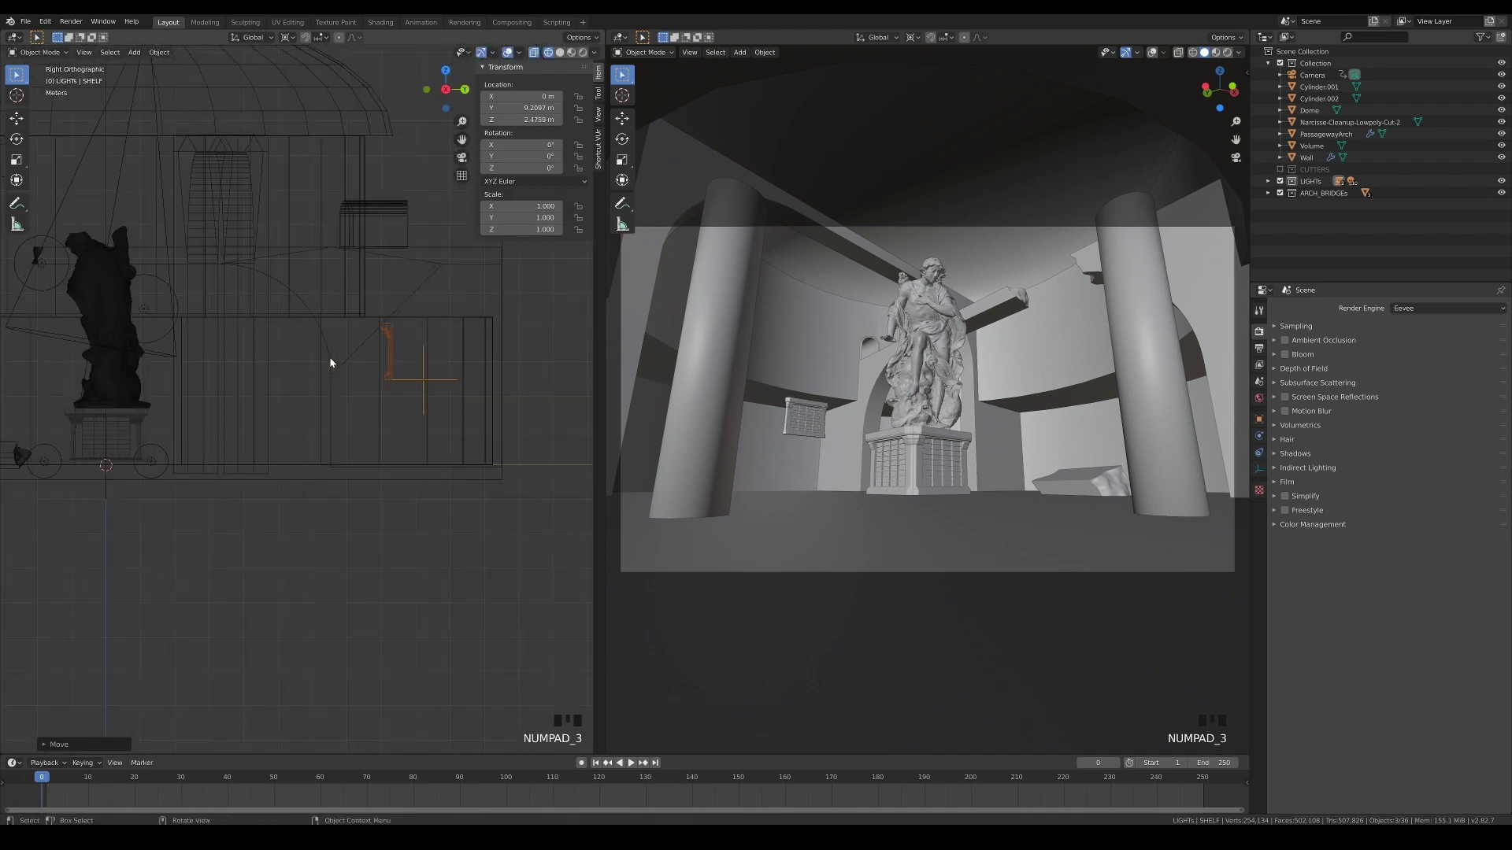
pyautogui.scroll(4, 422, 402)
pyautogui.keyDown('shift'); pyautogui.moveTo(422, 402); pyautogui.dragTo(260, 499, button='middle'); pyautogui.keyUp('shift')
pyautogui.press('g')
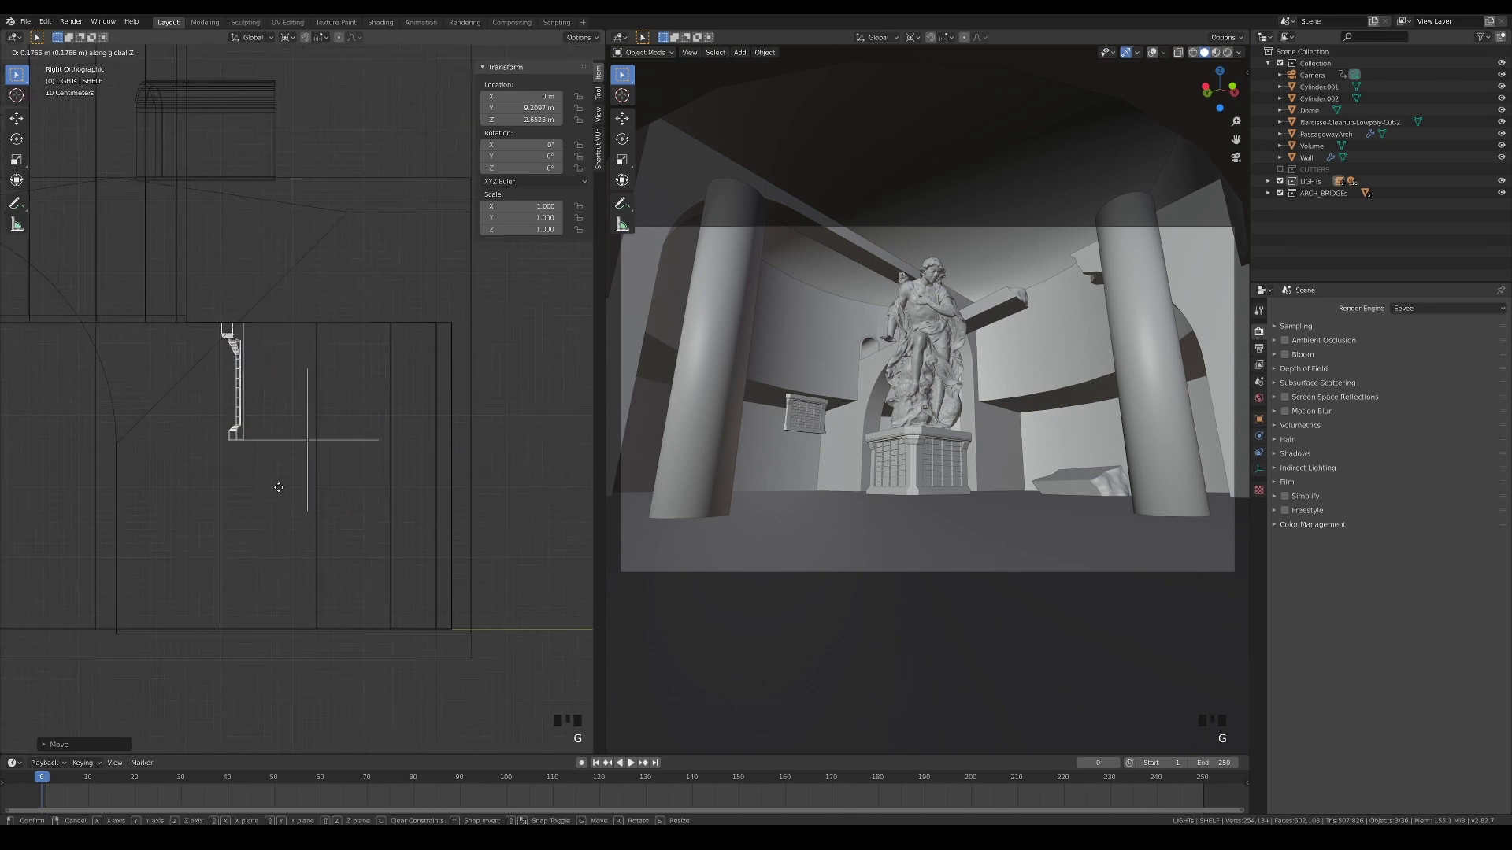
pyautogui.click(277, 486)
# - Duplicate the shelf beside the original and rotate the copy to follow the curve of the wall
pyautogui.press('KP_7')
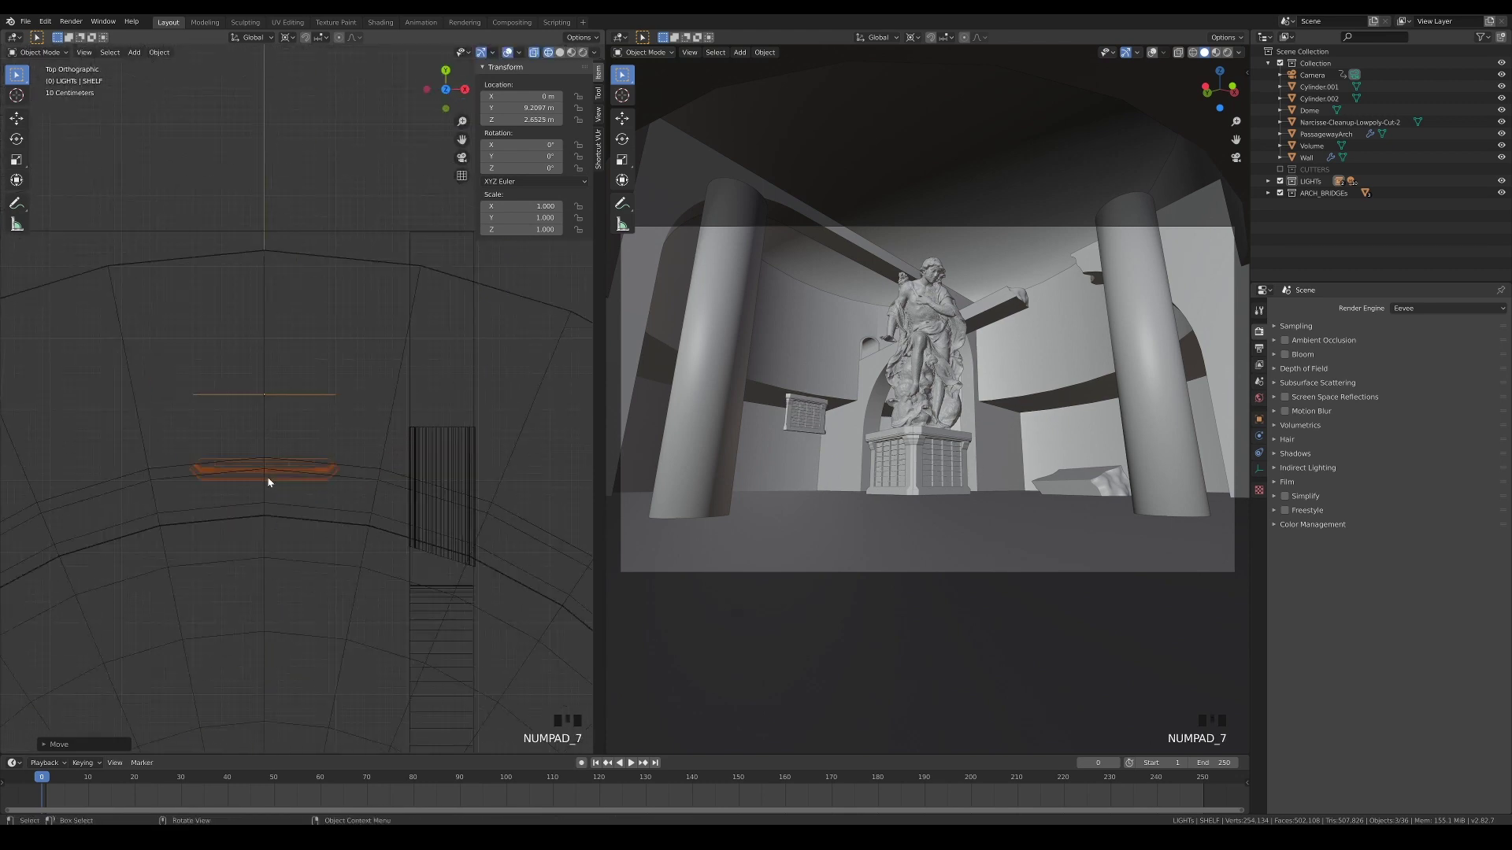
pyautogui.scroll(-1, 268, 482)
pyautogui.scroll(-3, 268, 482)
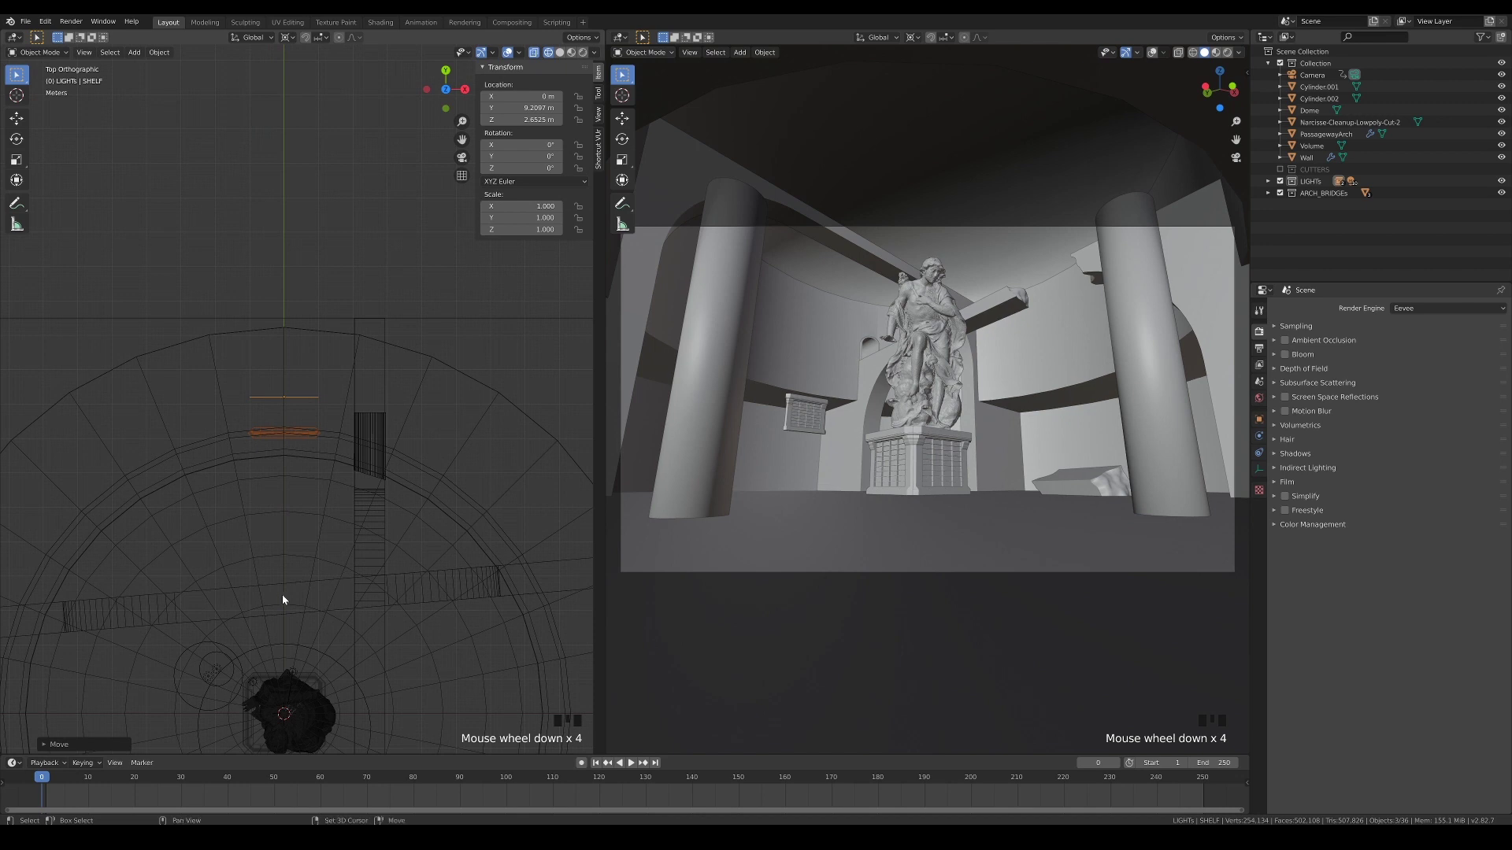
pyautogui.keyDown('shift'); pyautogui.moveTo(283, 600); pyautogui.dragTo(296, 408, button='middle'); pyautogui.keyUp('shift')
pyautogui.hotkey('shift', 'd')
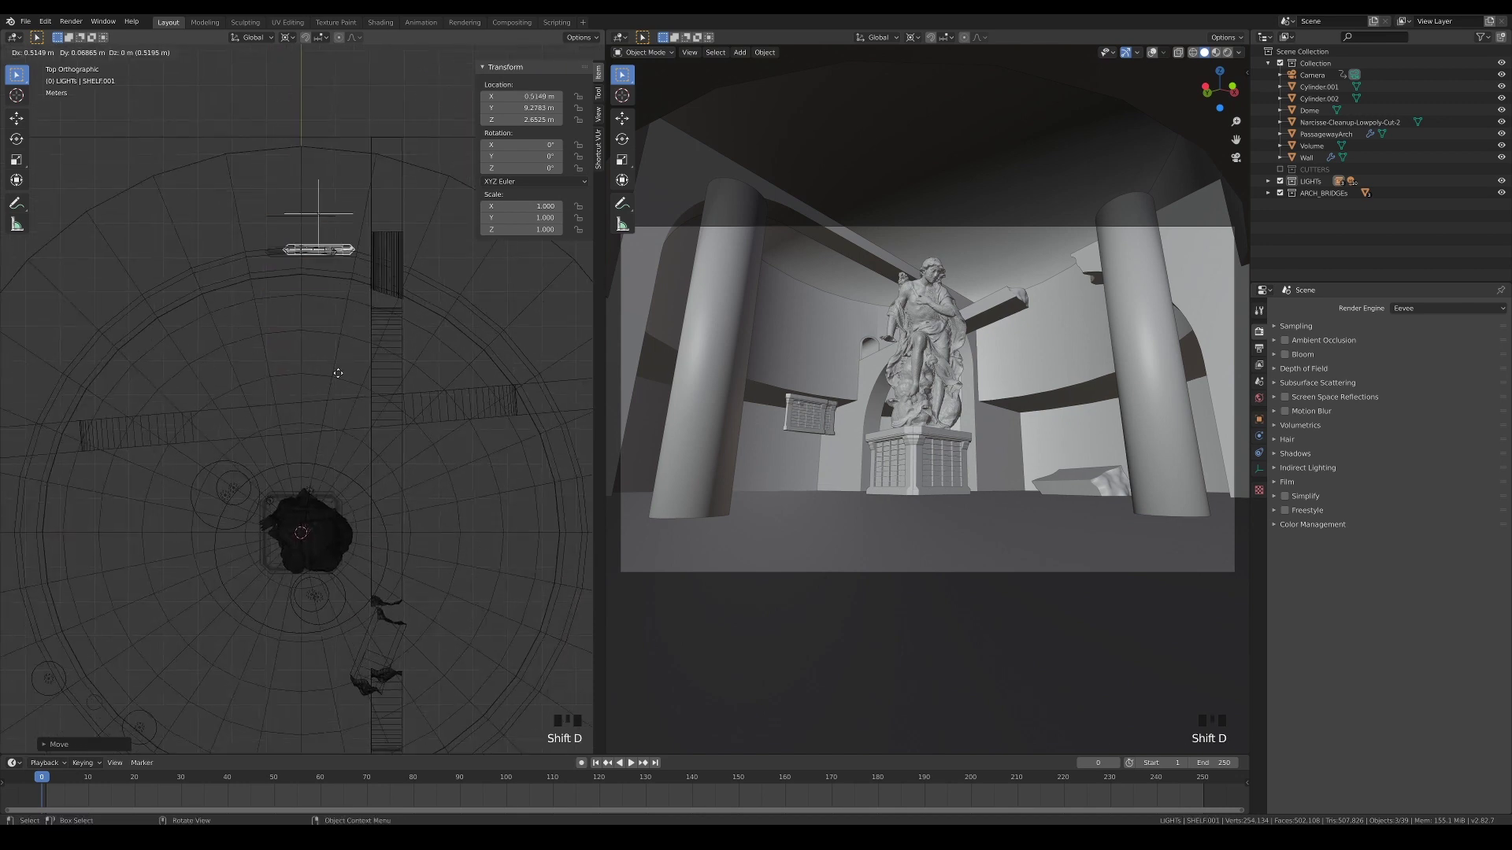
pyautogui.click(384, 378)
pyautogui.press('r')
pyautogui.click(358, 374)
# - Fine-tune the second shelf's position and rotation so its end meets the first shelf
pyautogui.scroll(4, 399, 366)
pyautogui.keyDown('shift'); pyautogui.moveTo(398, 365); pyautogui.dragTo(404, 554, button='middle'); pyautogui.keyUp('shift')
pyautogui.scroll(9, 403, 555)
pyautogui.press('g')
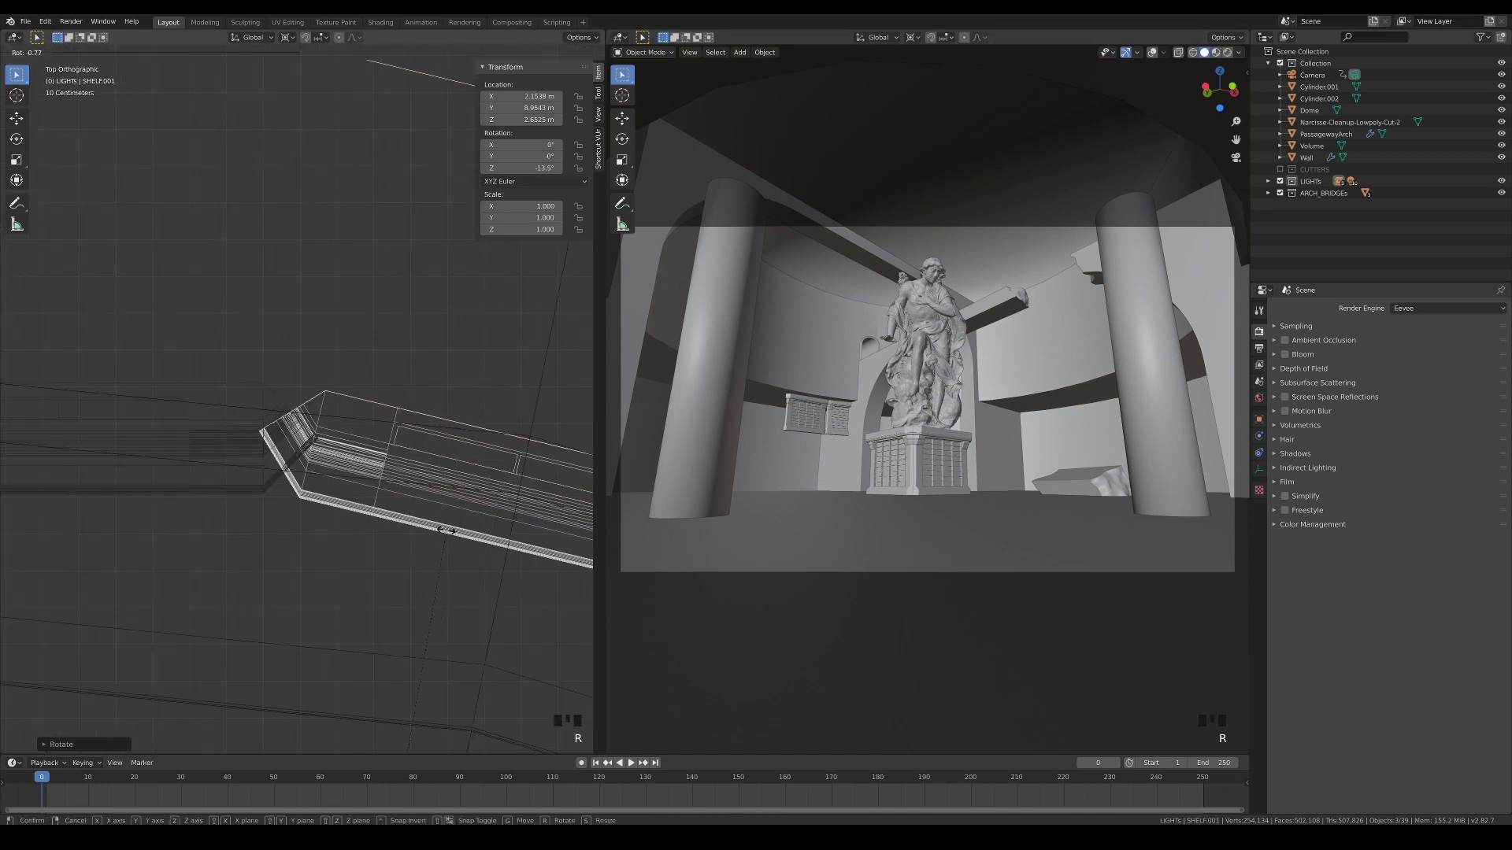
pyautogui.click(323, 535)
pyautogui.press('r')
pyautogui.click(512, 578)
# - Duplicate the pair of shelves and rotate the copies around the room's centre to continue the row along the wall
pyautogui.keyDown('shift'); pyautogui.moveTo(272, 531); pyautogui.dragTo(225, 482); pyautogui.keyUp('shift')
pyautogui.scroll(-10, 404, 512)
pyautogui.hotkey('shift', 'd')
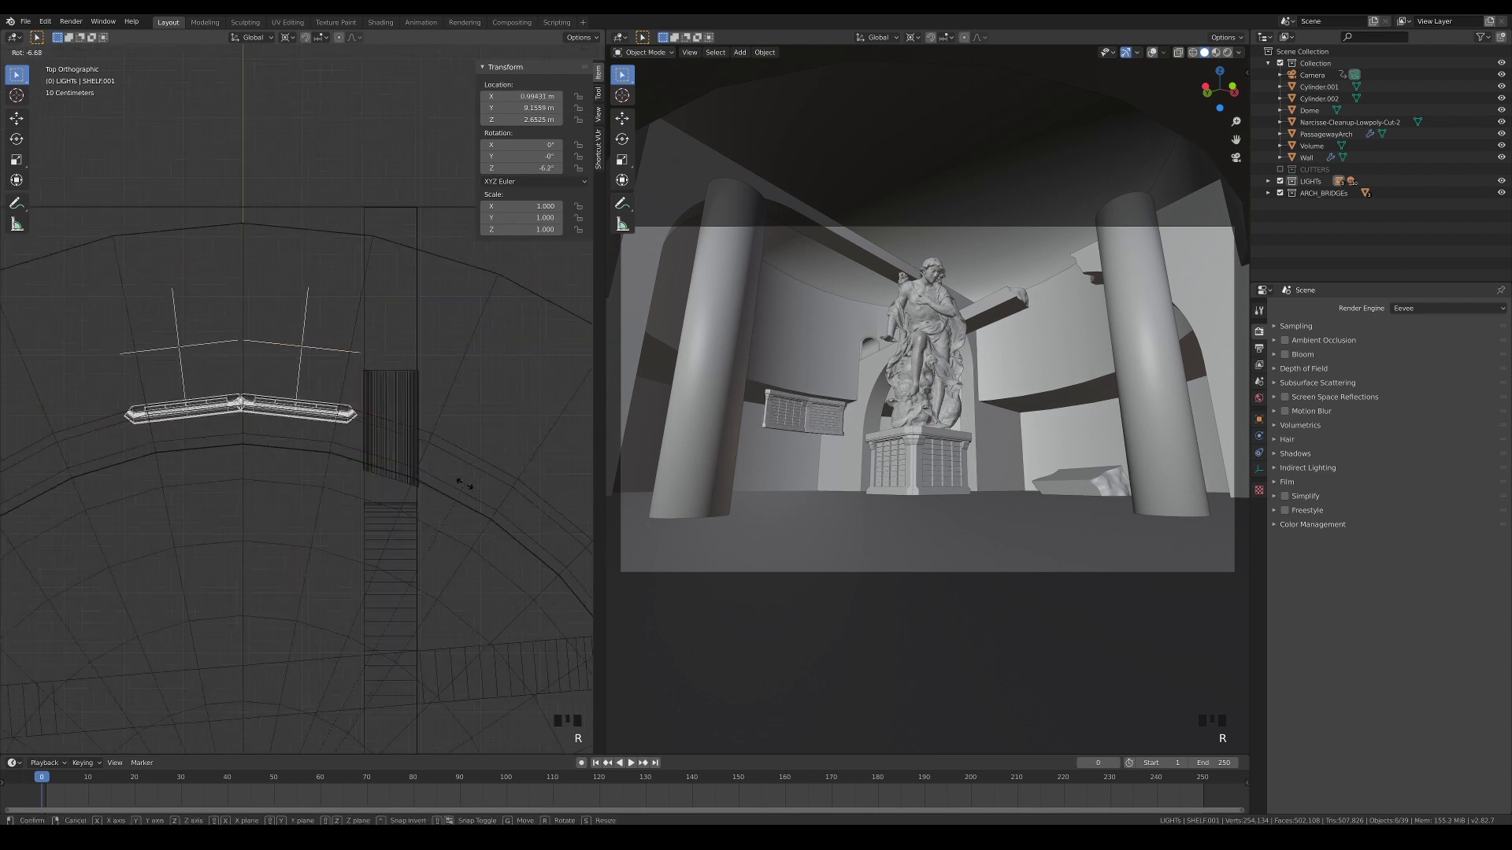
pyautogui.scroll(-8, 409, 473)
pyautogui.press('r')
pyautogui.click(429, 399)
pyautogui.scroll(11, 344, 520)
pyautogui.keyDown('shift'); pyautogui.moveTo(236, 508); pyautogui.dragTo(344, 543, button='middle'); pyautogui.keyUp('shift')
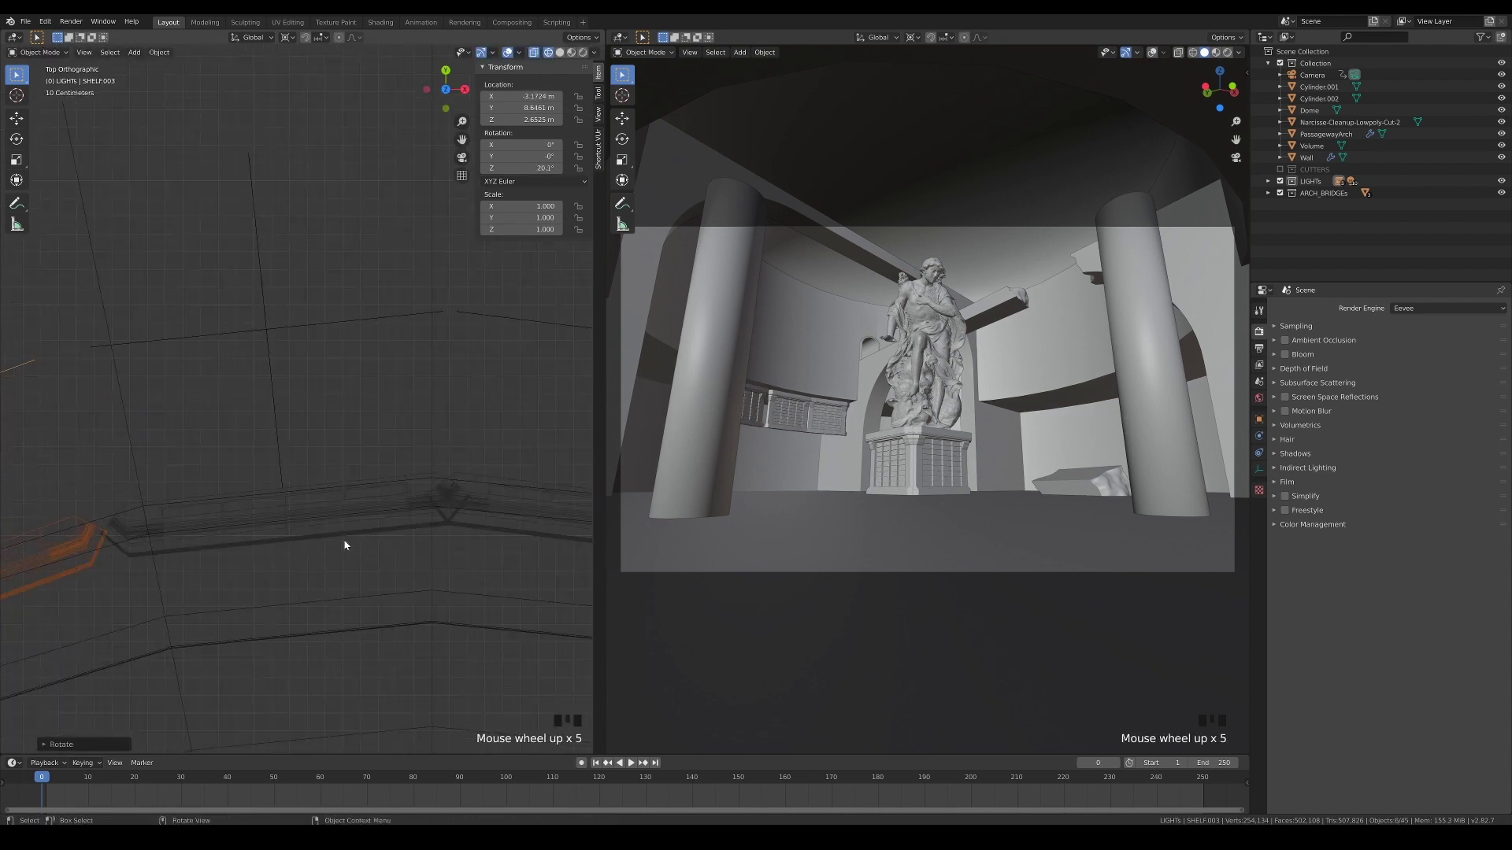
pyautogui.press('r')
pyautogui.click(371, 441)
# - Duplicate the four shelves and rotate the copies around the centre until they join the end of the row
pyautogui.scroll(-9, 368, 435)
pyautogui.keyDown('shift'); pyautogui.moveTo(382, 441); pyautogui.dragTo(346, 394); pyautogui.keyUp('shift')
pyautogui.hotkey('shift', 'd')
pyautogui.rightClick(415, 456)
pyautogui.press('r')
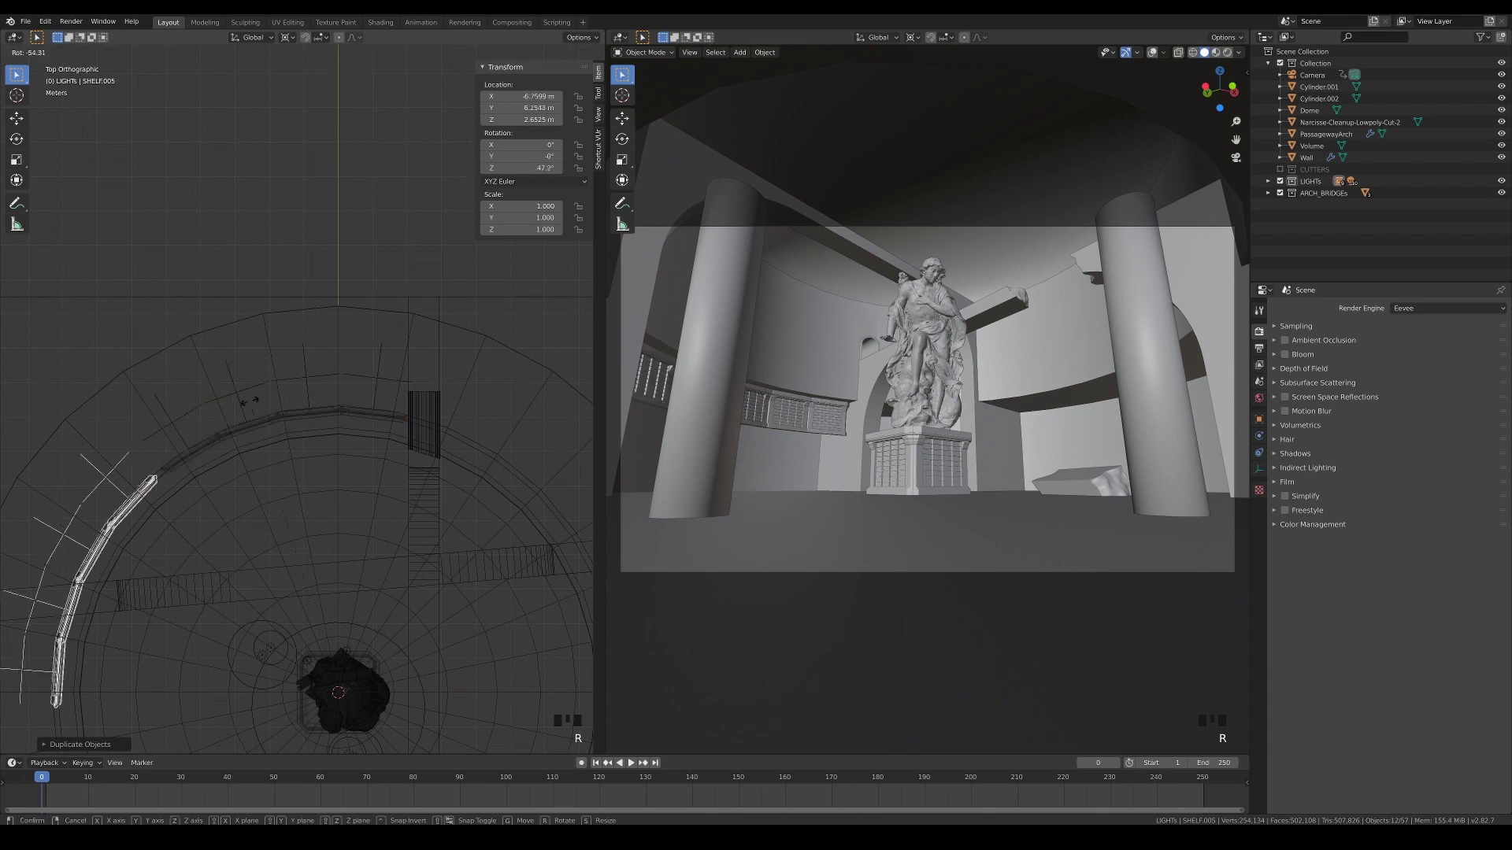
pyautogui.click(179, 489)
pyautogui.keyDown('shift'); pyautogui.moveTo(178, 491); pyautogui.dragTo(324, 551, button='middle'); pyautogui.keyUp('shift')
pyautogui.scroll(9, 324, 550)
pyautogui.press('r')
pyautogui.click(436, 460)
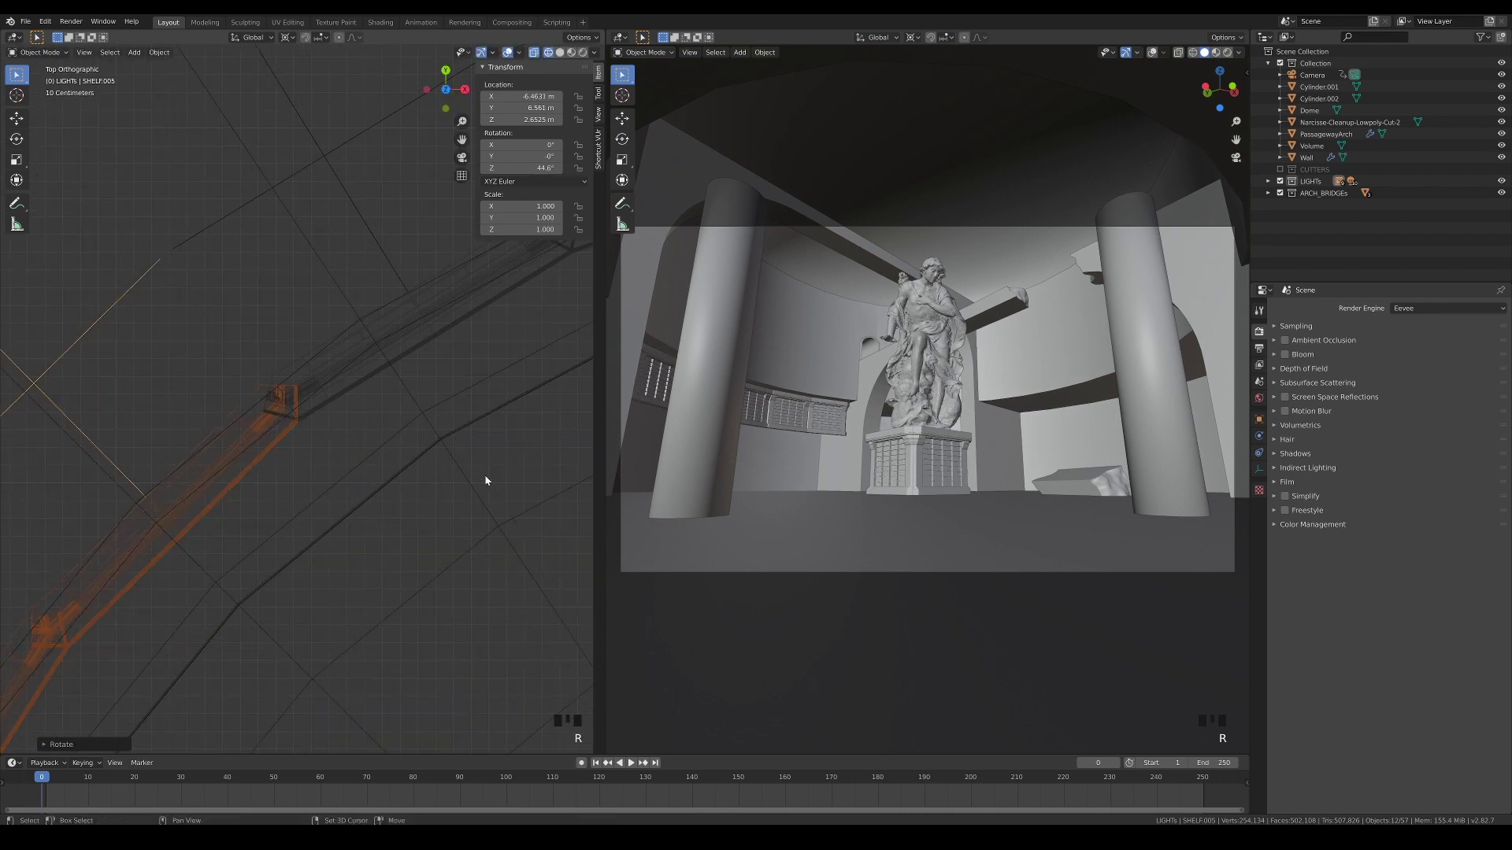
# - Select all eight shelves, duplicate them, and rotate the copies around the centre to the opposite side of the passageway
pyautogui.scroll(-8, 441, 471)
pyautogui.keyDown('shift'); pyautogui.moveTo(432, 472); pyautogui.dragTo(341, 513, button='middle'); pyautogui.keyUp('shift')
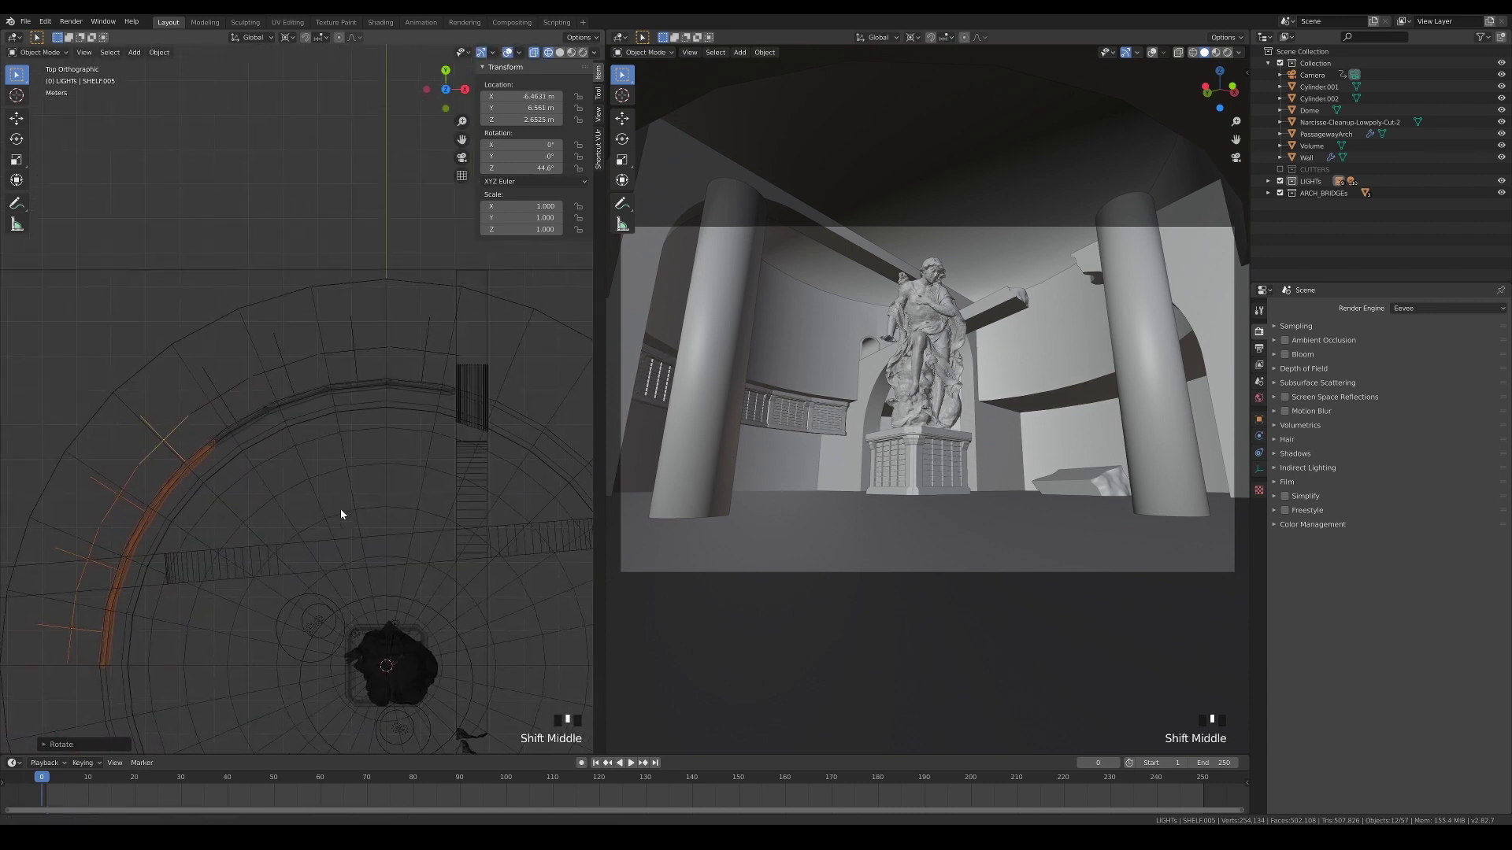
pyautogui.keyDown('shift'); pyautogui.click(244, 424); pyautogui.keyUp('shift')
pyautogui.keyDown('ctrl'); pyautogui.click(307, 477); pyautogui.keyUp('ctrl')
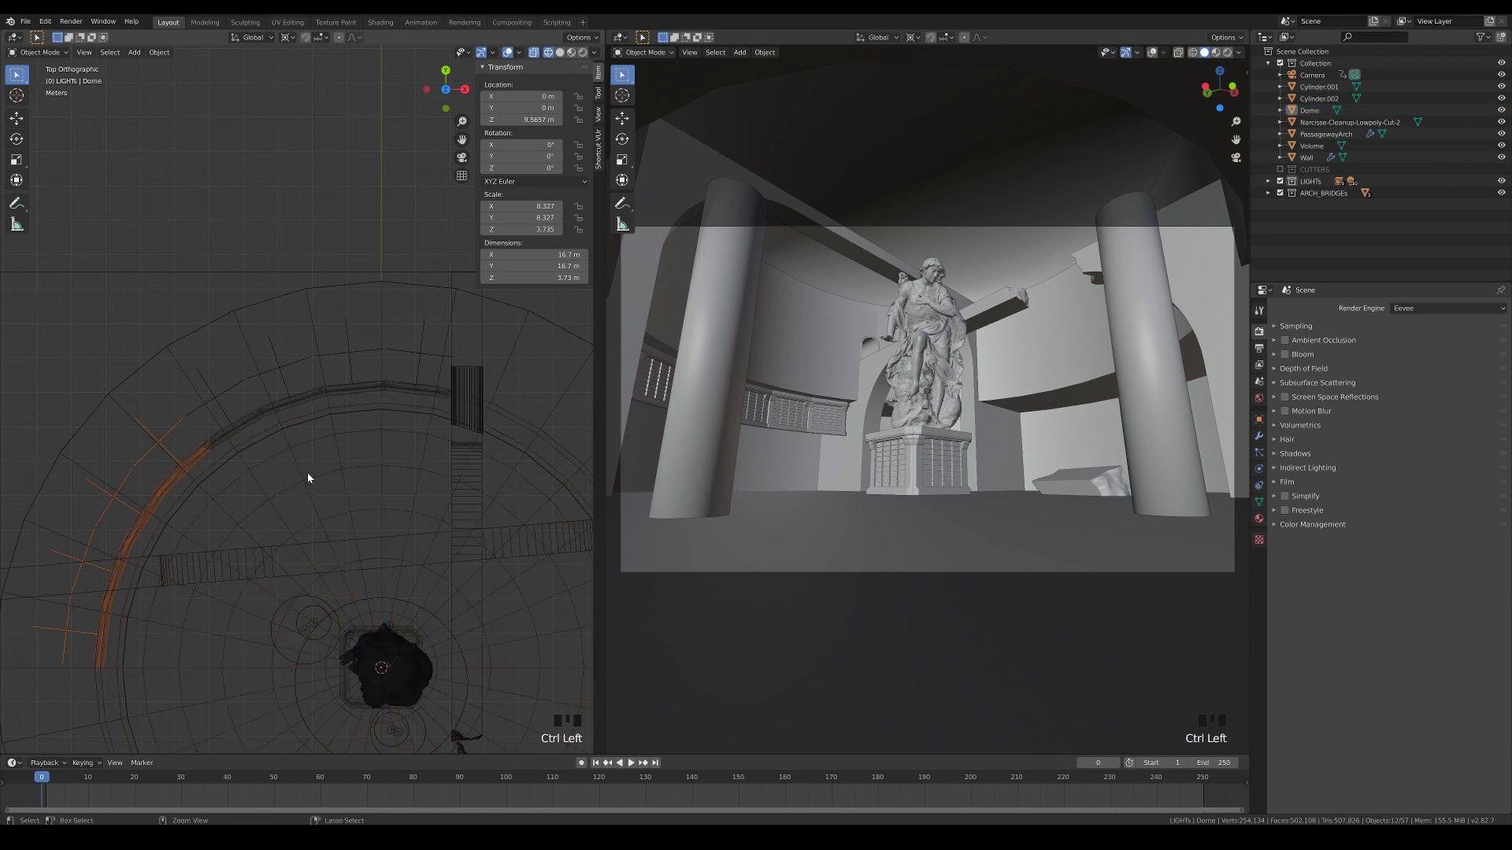
pyautogui.keyDown('shift'); pyautogui.click(264, 387); pyautogui.keyUp('shift')
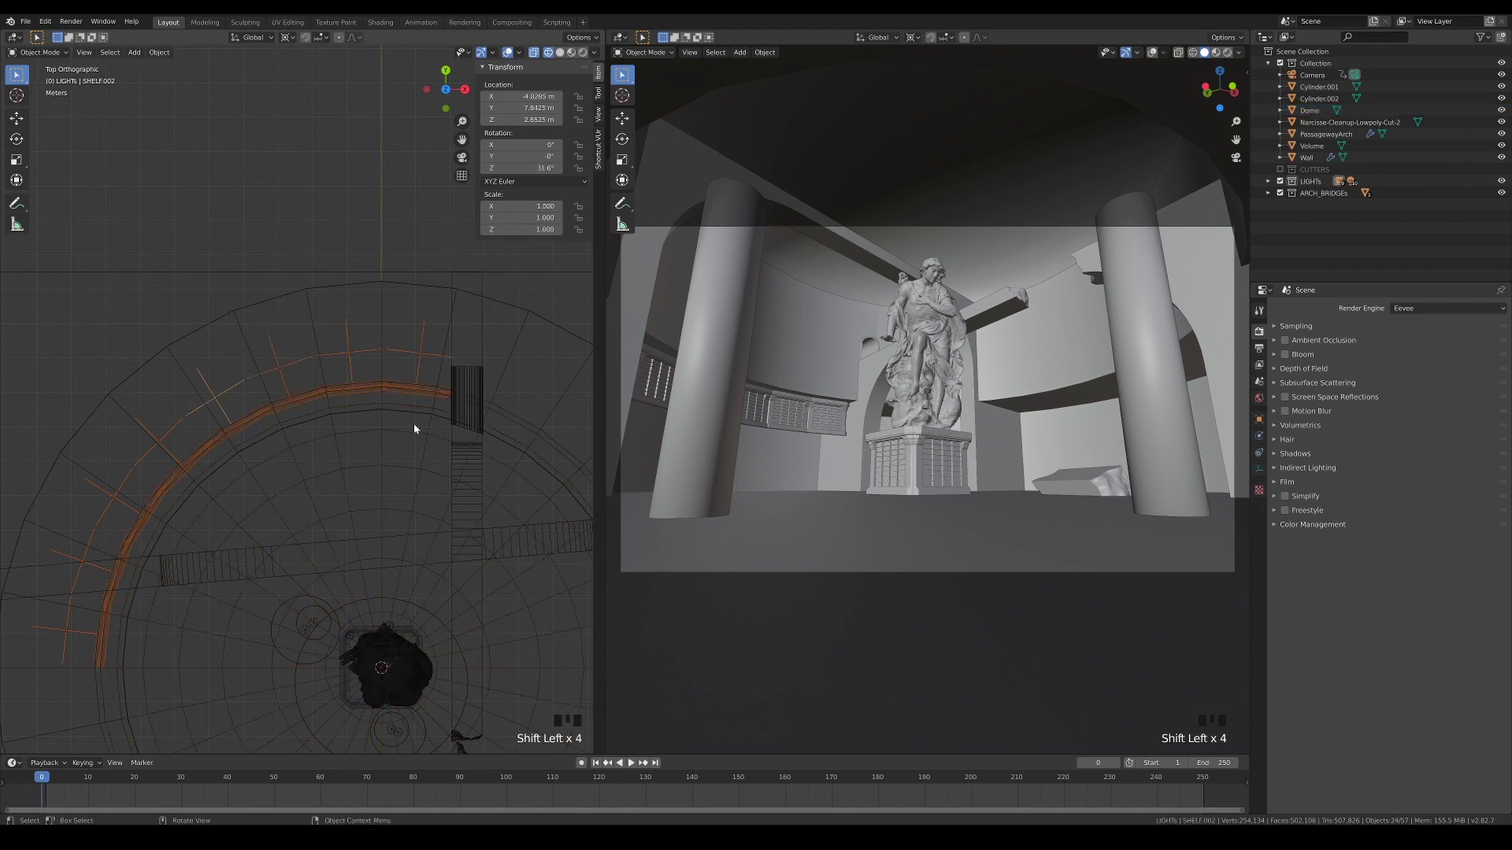
pyautogui.scroll(-2, 414, 429)
pyautogui.keyDown('shift'); pyautogui.moveTo(500, 451); pyautogui.dragTo(432, 375, button='middle'); pyautogui.keyUp('shift')
pyautogui.hotkey('shift', 'd')
pyautogui.rightClick(431, 375)
pyautogui.press('r')
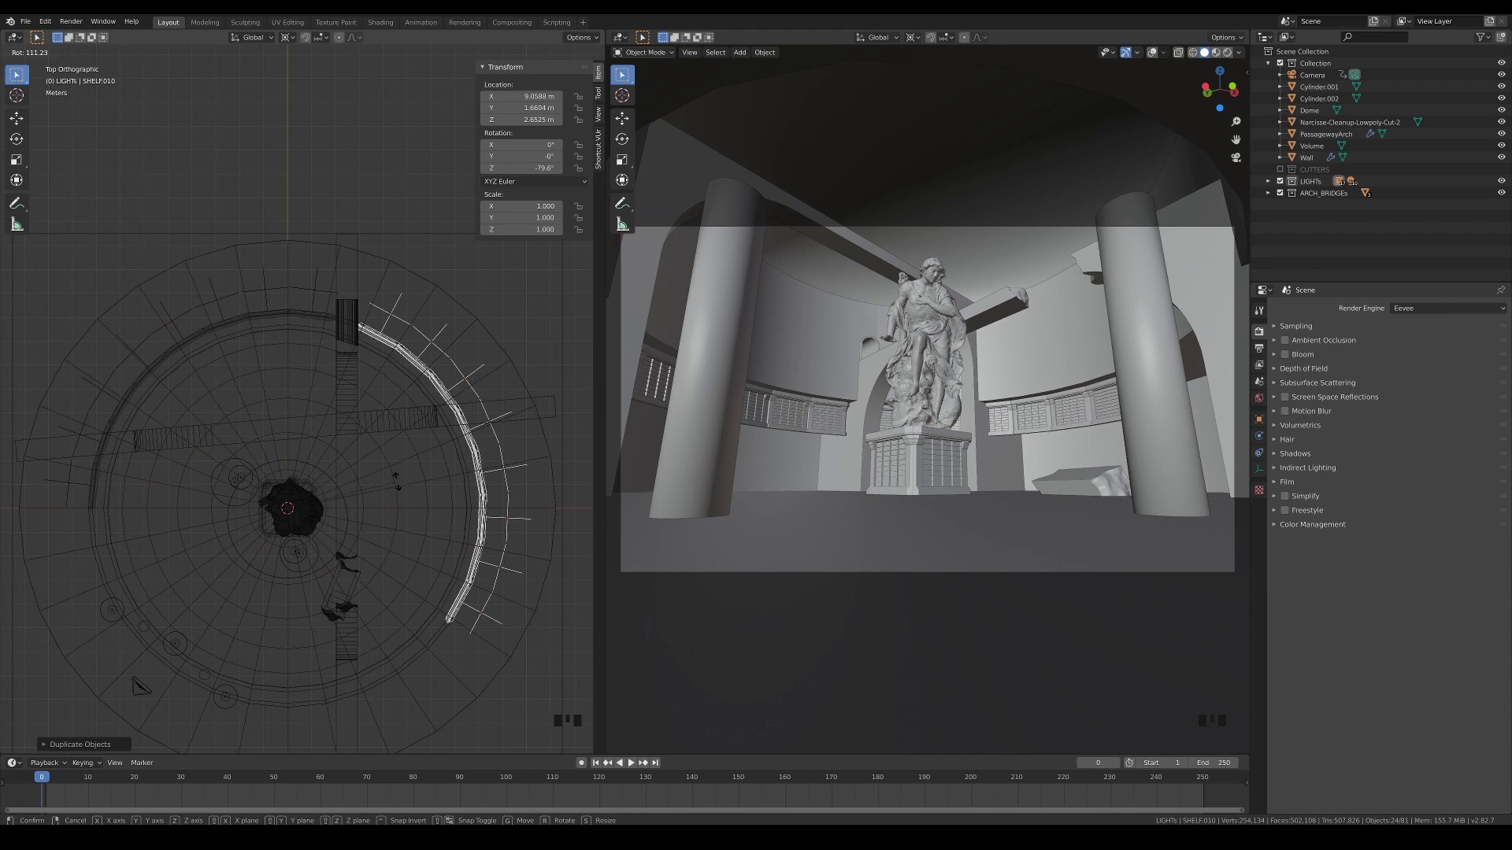
pyautogui.click(397, 482)
# - Select the five shelves at the far end of the new row and rotate them about 5.5° around the centre
pyautogui.keyDown('shift'); pyautogui.moveTo(397, 482); pyautogui.dragTo(337, 455, button='middle'); pyautogui.keyUp('shift')
pyautogui.click(409, 407)
pyautogui.keyDown('shift'); pyautogui.click(420, 448); pyautogui.keyUp('shift')
pyautogui.keyDown('shift'); pyautogui.click(423, 491); pyautogui.keyUp('shift')
pyautogui.keyDown('shift'); pyautogui.click(417, 534); pyautogui.keyUp('shift')
pyautogui.keyDown('shift'); pyautogui.click(397, 581); pyautogui.keyUp('shift')
pyautogui.press('r')
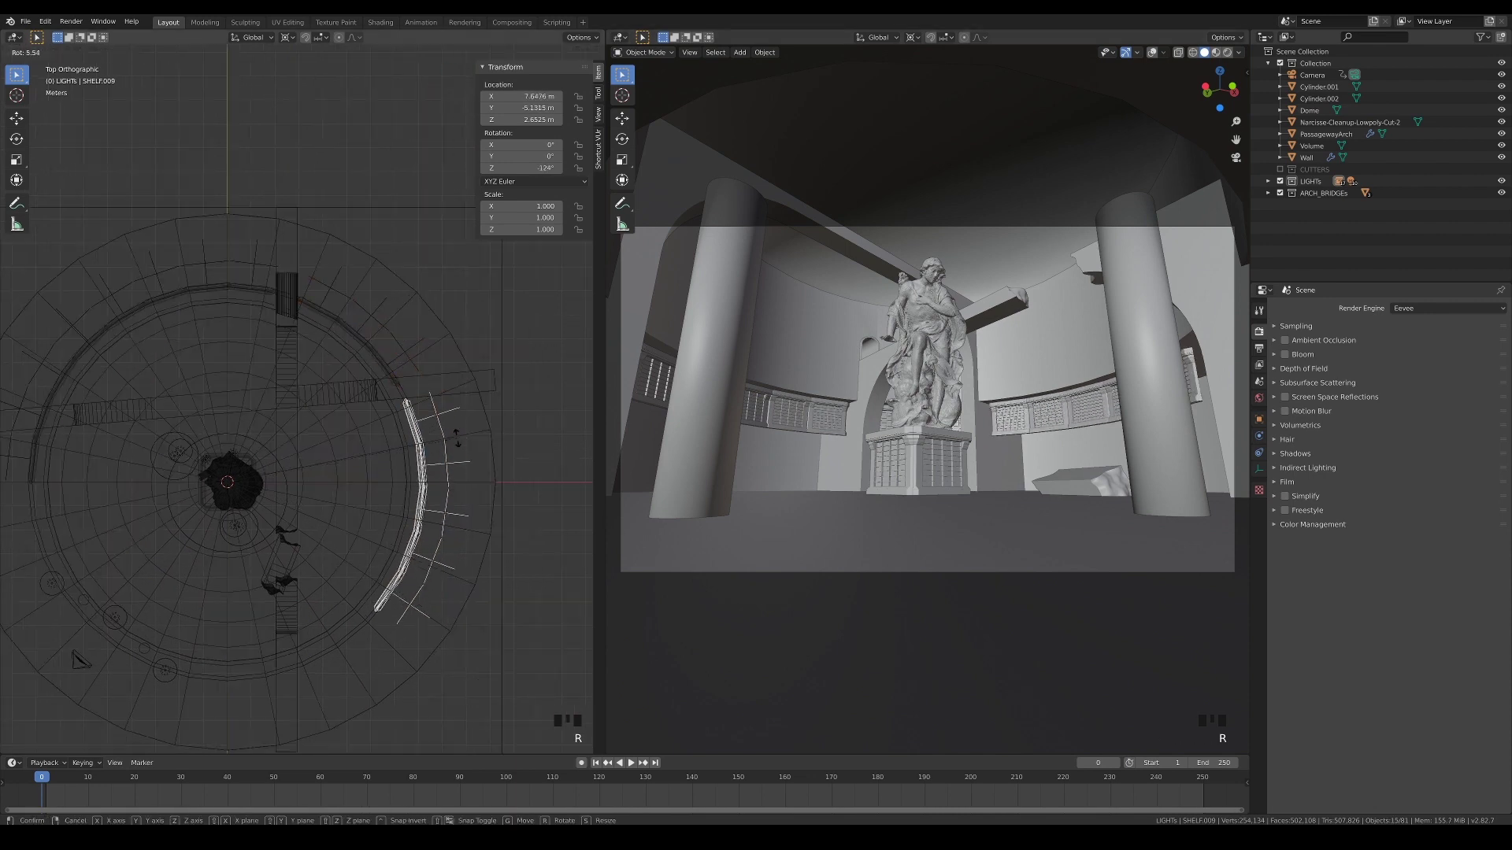
pyautogui.click(457, 434)
# - Duplicate the five selected shelves and rotate the copies around the centre onto the next stretch of wall
pyautogui.keyDown('shift'); pyautogui.moveTo(464, 541); pyautogui.dragTo(427, 417, button='middle'); pyautogui.keyUp('shift')
pyautogui.hotkey('shift', 'd')
pyautogui.rightClick(433, 385)
pyautogui.press('r')
pyautogui.click(337, 620)
# - Fine-tune the rotation of the newly copied shelves so they meet the neighbouring row, and clear the selection
pyautogui.scroll(5, 368, 612)
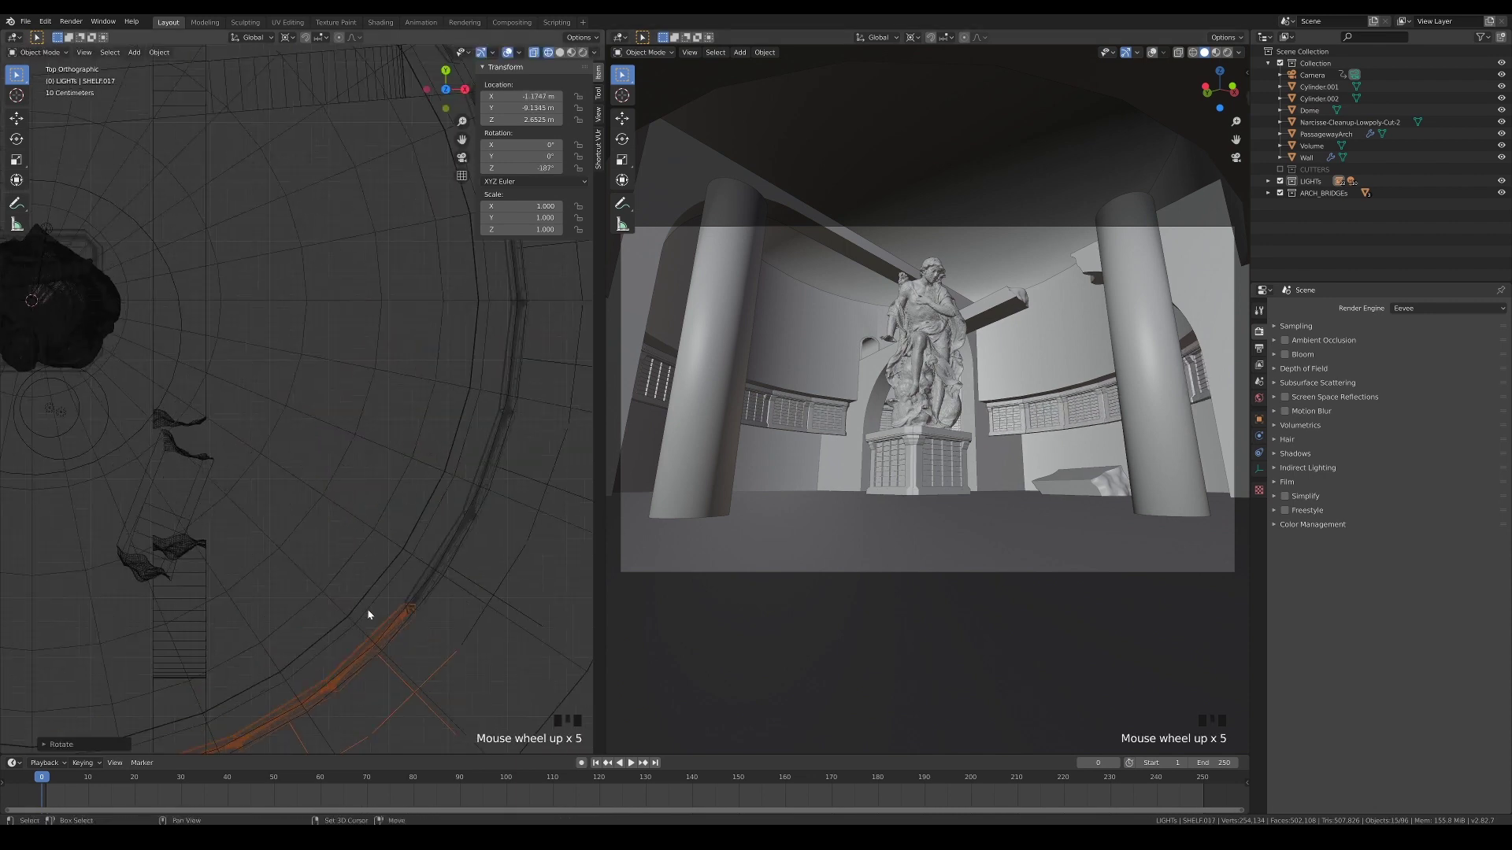
pyautogui.keyDown('shift'); pyautogui.moveTo(368, 612); pyautogui.dragTo(255, 413, button='middle'); pyautogui.keyUp('shift')
pyautogui.scroll(7, 255, 412)
pyautogui.press('r')
pyautogui.click(221, 488)
pyautogui.click(213, 504)
pyautogui.scroll(-10, 206, 535)
pyautogui.keyDown('shift'); pyautogui.moveTo(206, 537); pyautogui.dragTo(358, 522, button='middle'); pyautogui.keyUp('shift')
pyautogui.click(374, 500)
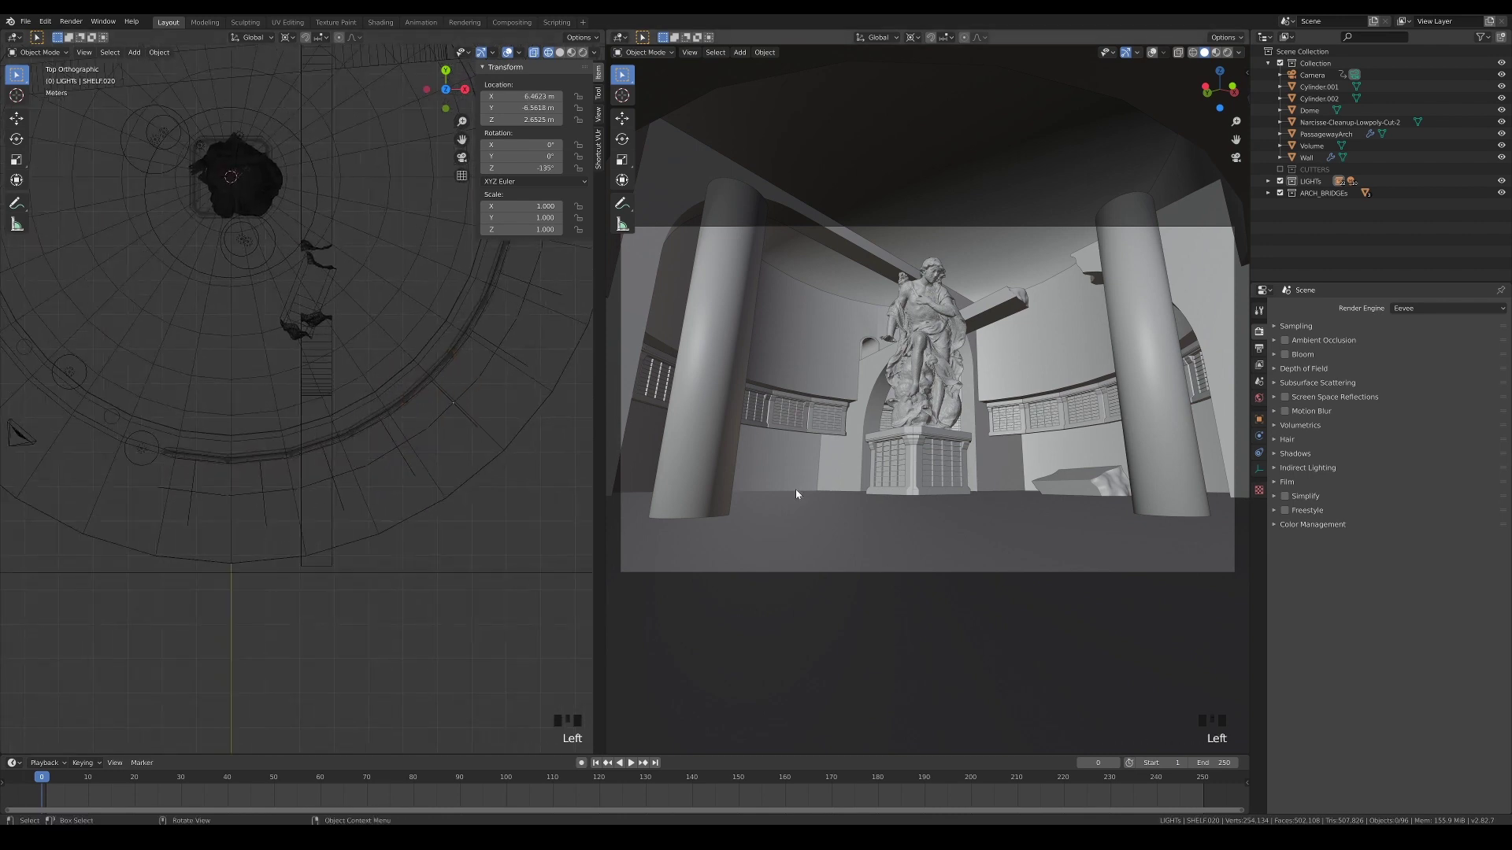
# - Link the SHELF.TALL collection from props_02.blend into the scene
pyautogui.press('Home')
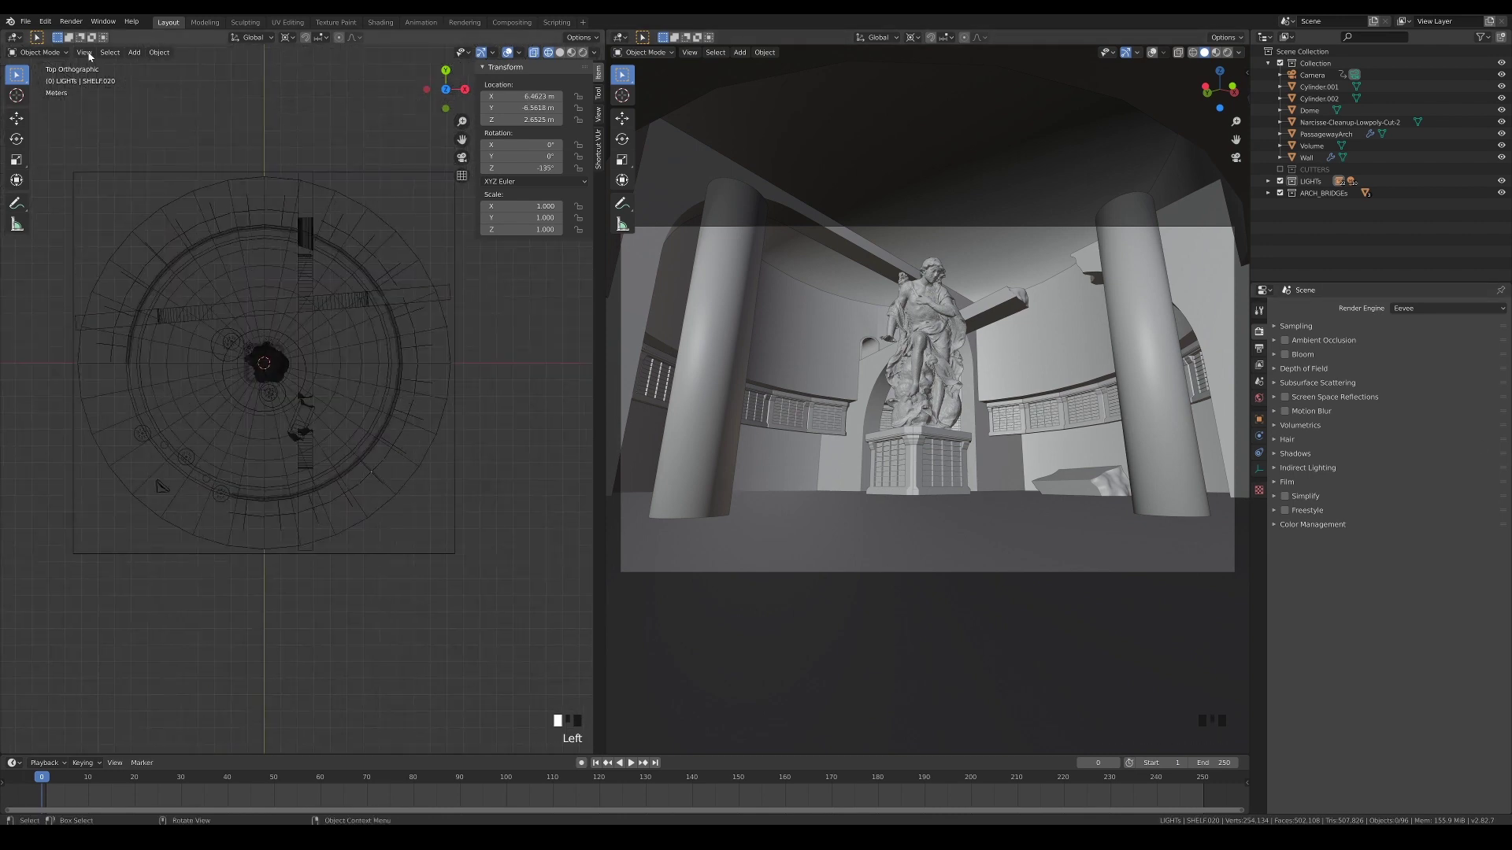
pyautogui.click(25, 22)
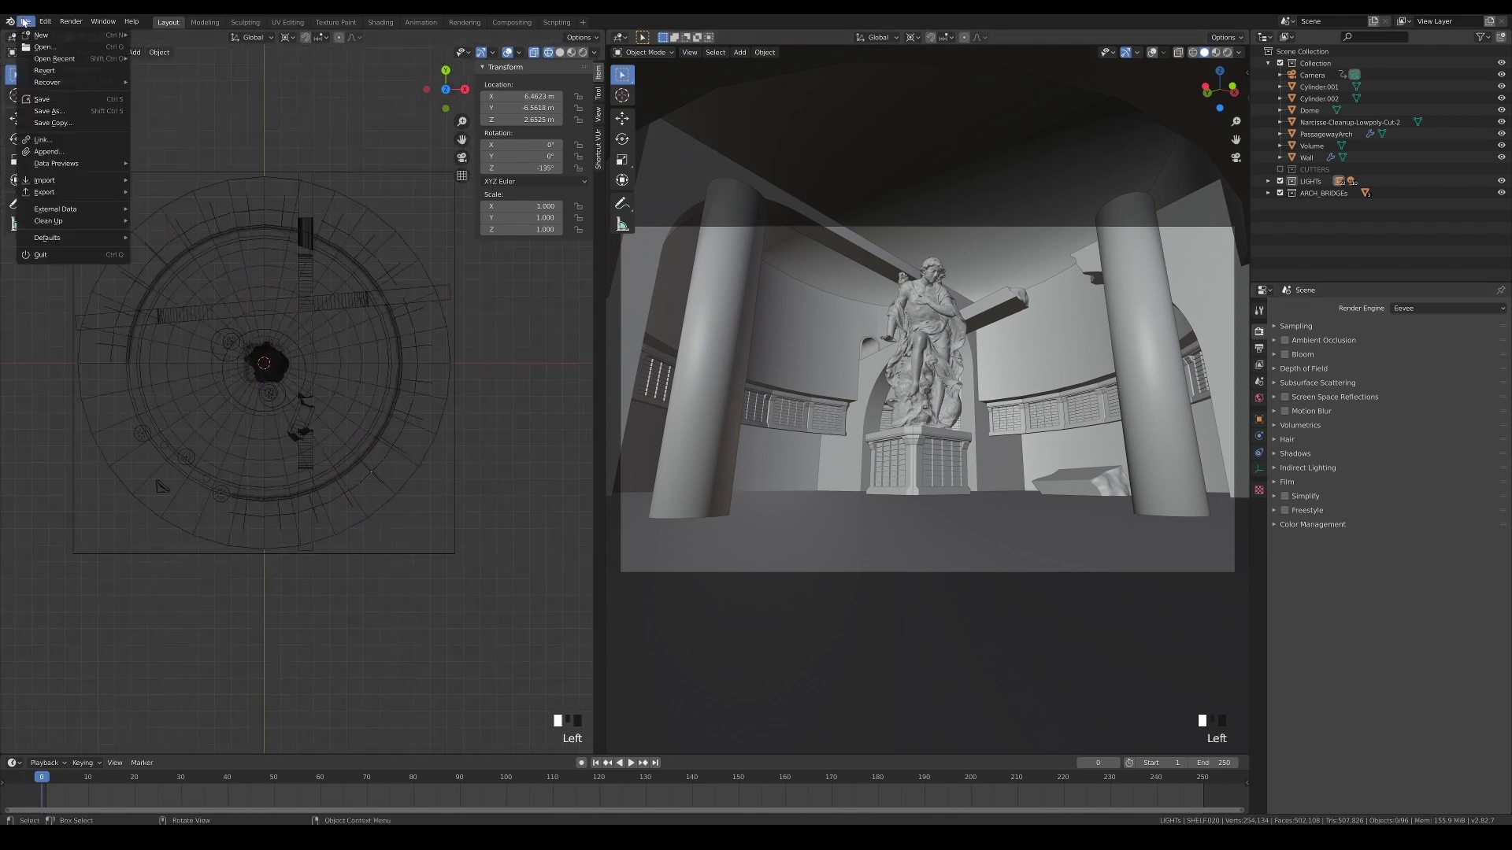
pyautogui.click(43, 141)
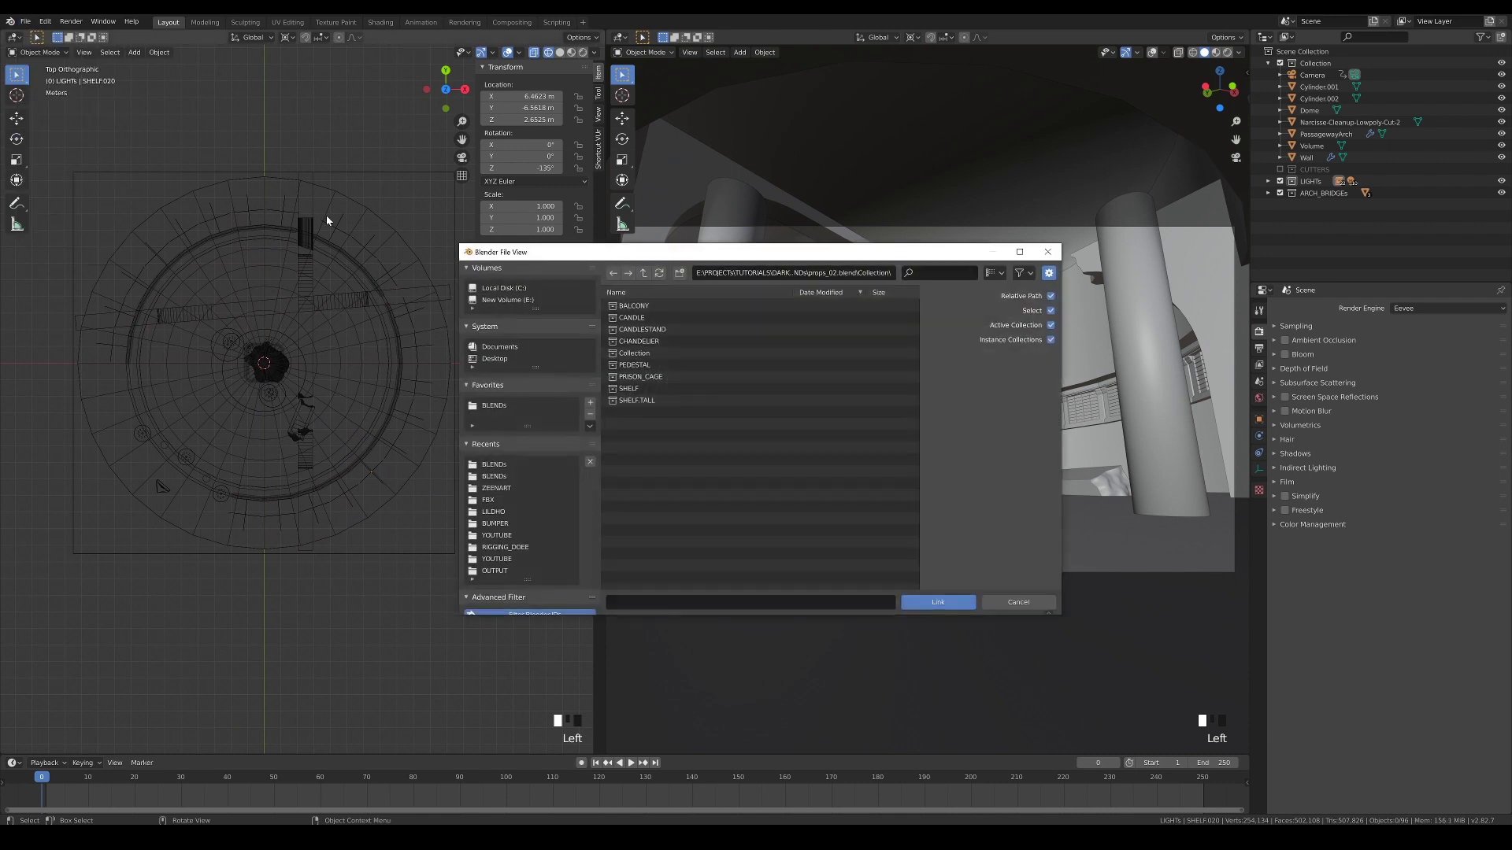
pyautogui.click(929, 598)
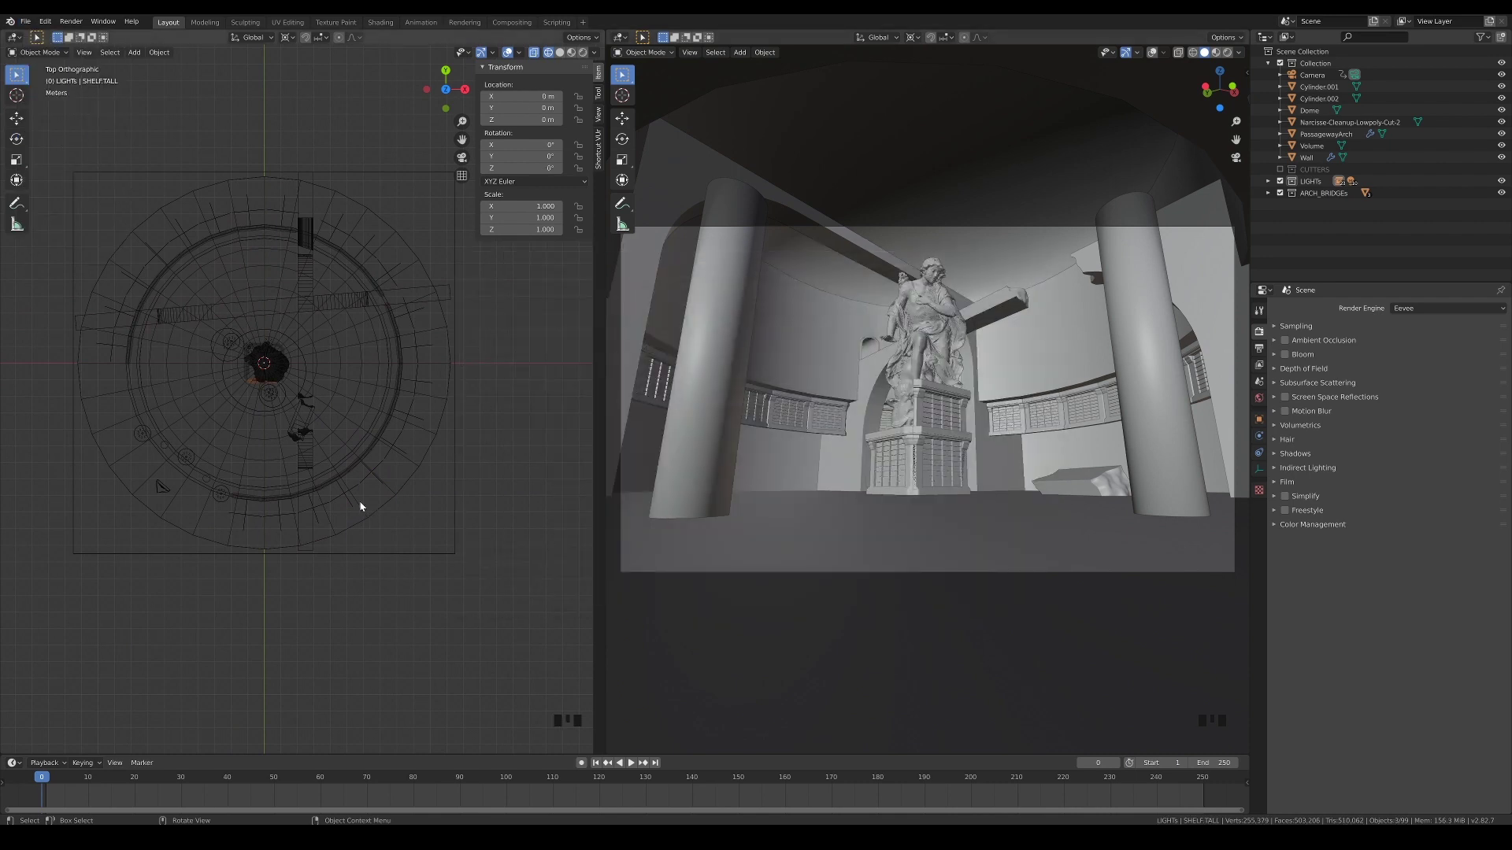
# - Move the tall shelf along Y to just outside the wall ring and rotate it about 6.15° around the centre
pyautogui.scroll(3, 360, 507)
pyautogui.press('g')
pyautogui.press('y')
pyautogui.click(337, 224)
pyautogui.keyDown('shift'); pyautogui.moveTo(337, 224); pyautogui.dragTo(388, 405, button='middle'); pyautogui.keyUp('shift')
pyautogui.press('g')
pyautogui.press('y')
pyautogui.click(401, 391)
pyautogui.press('r')
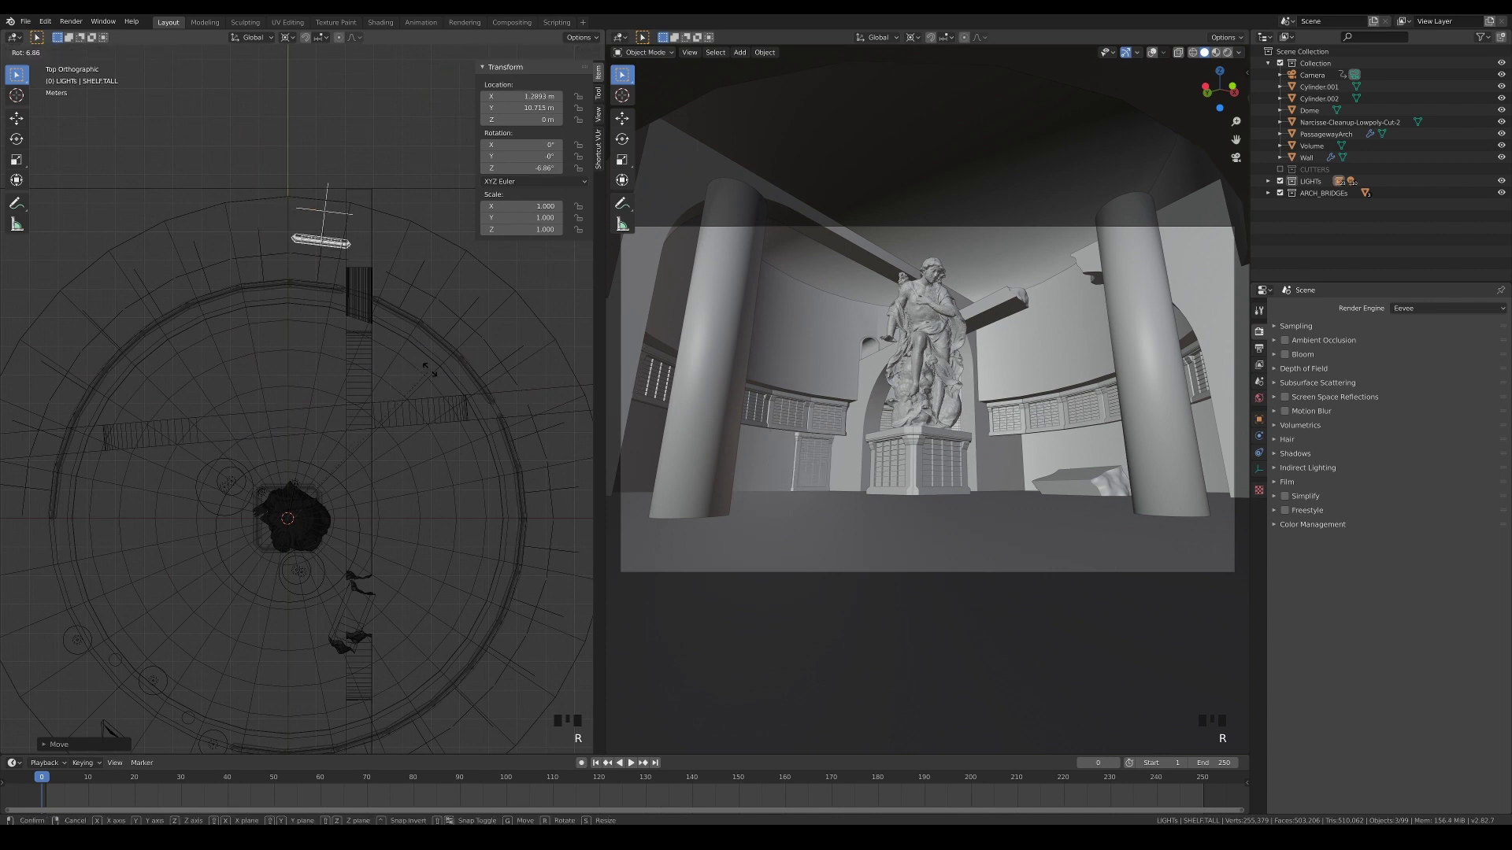
pyautogui.click(430, 385)
# - Duplicate the tall shelves repeatedly and rotate the copies around the centre to continue the outer row along the curved wall
pyautogui.scroll(-5, 432, 390)
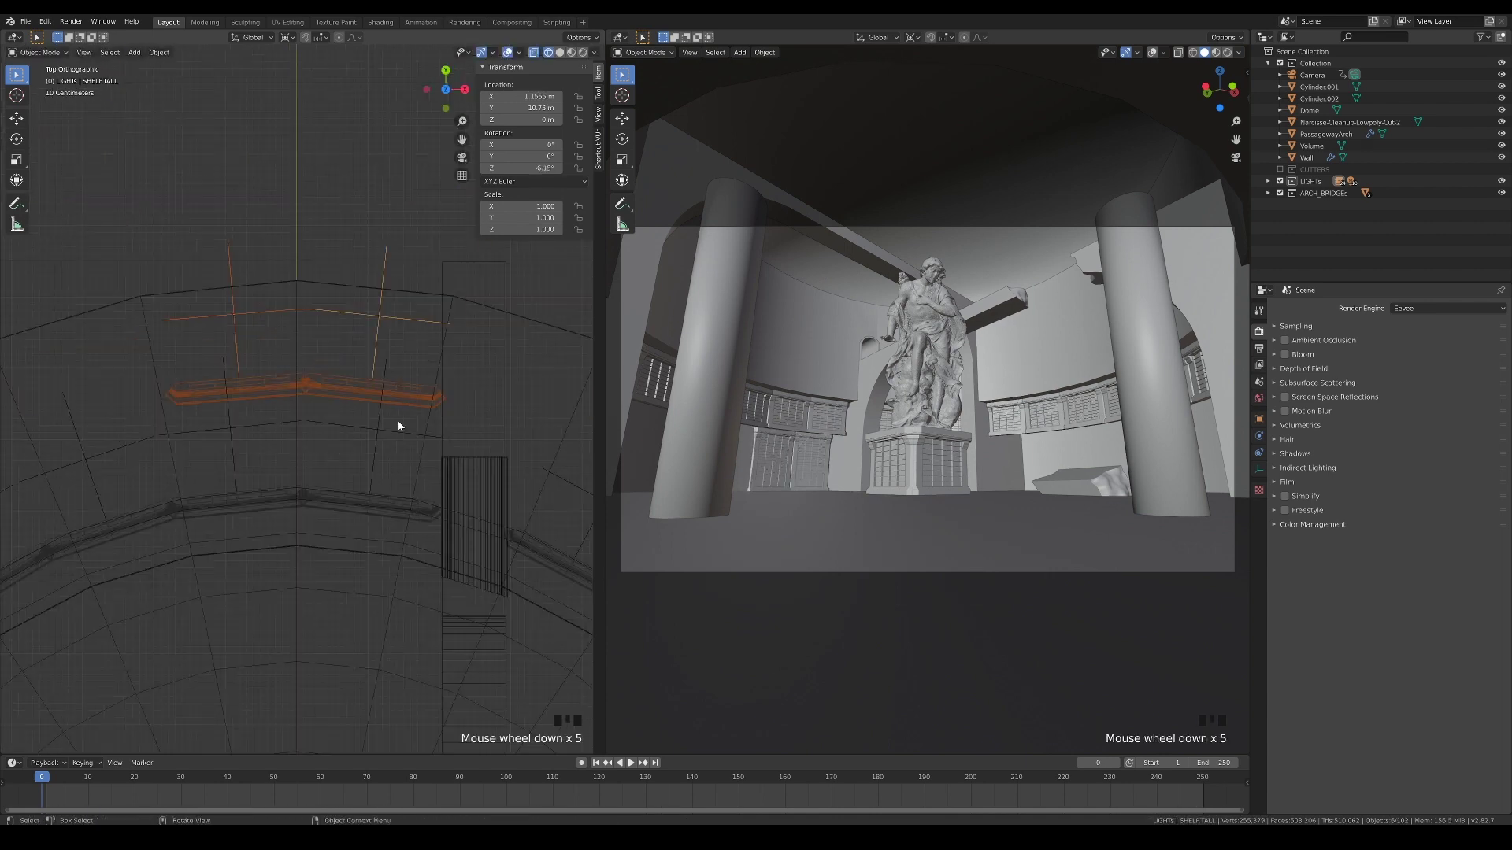
pyautogui.hotkey('shift', 'd')
pyautogui.press('Escape')
pyautogui.scroll(-5, 437, 446)
pyautogui.press('r')
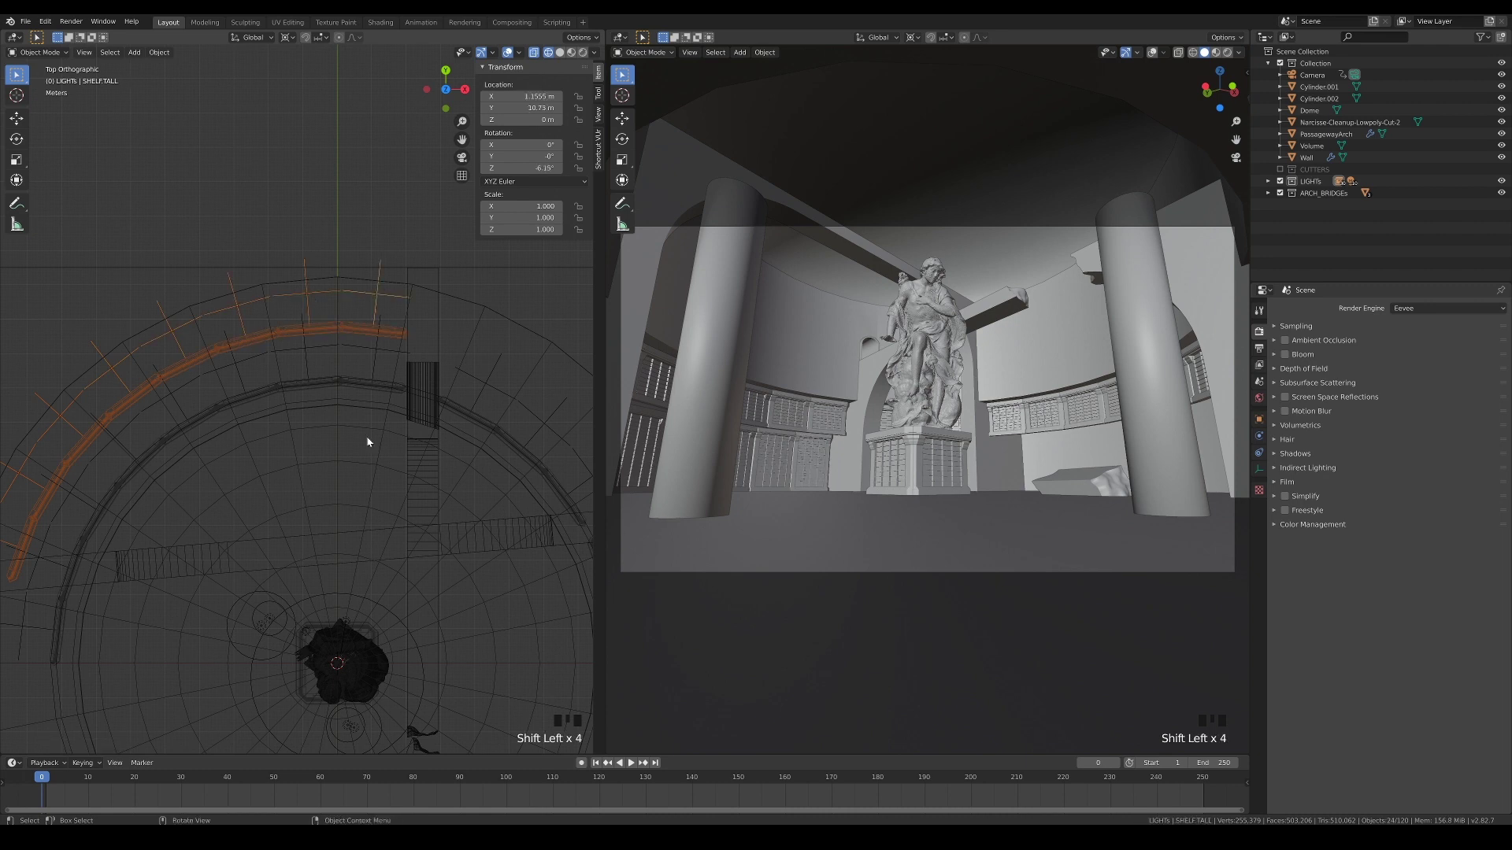
pyautogui.scroll(-5, 415, 527)
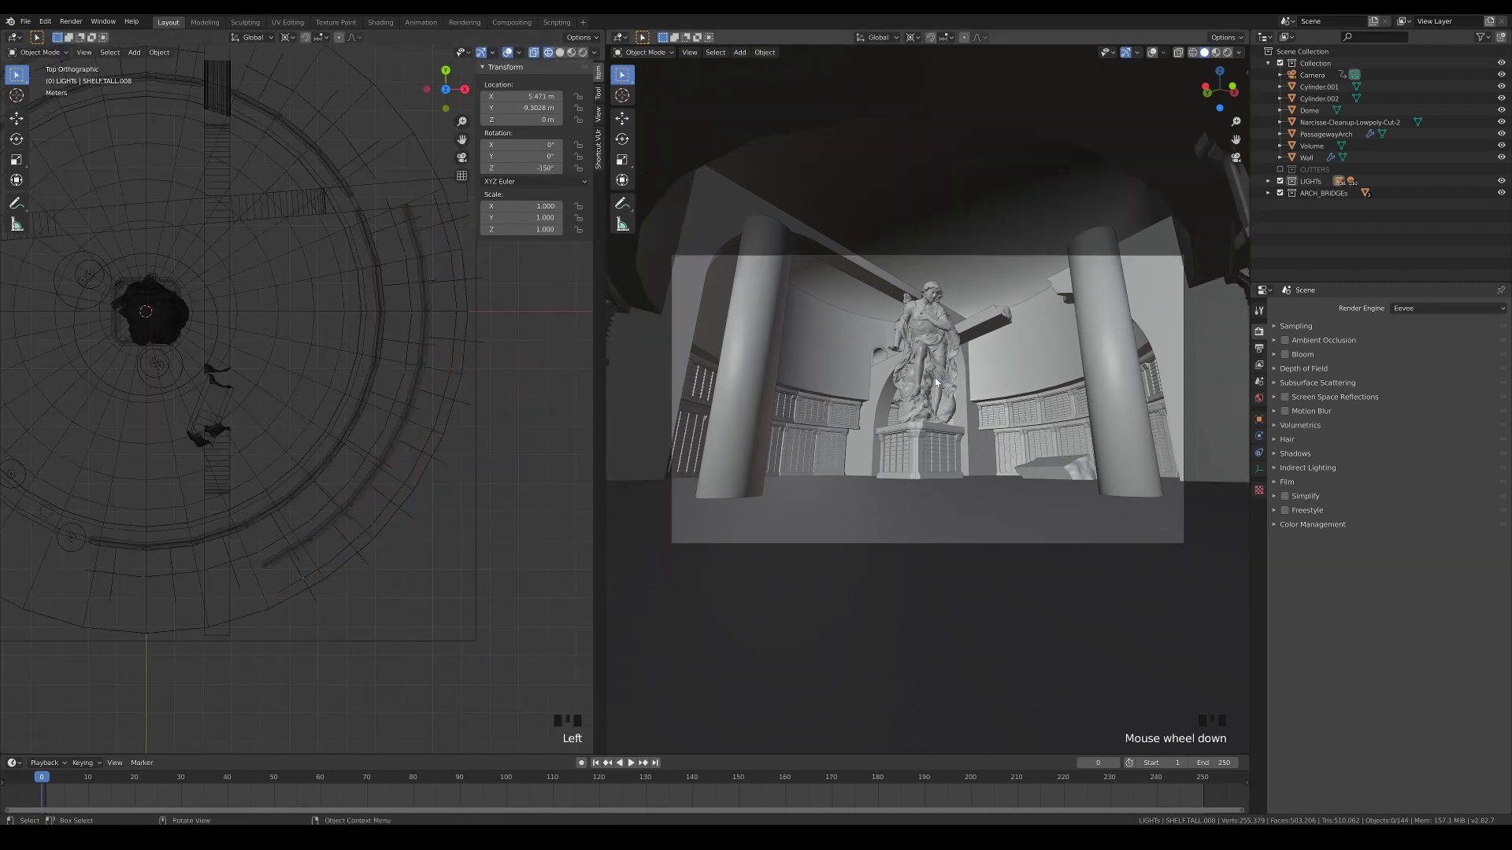
# - Select PEDESTAL and all SHELF and SHELF.TALL objects inside the LIGHTs collection and move them to Collection
pyautogui.moveTo(331, 473); pyautogui.dragTo(236, 410, button='middle')
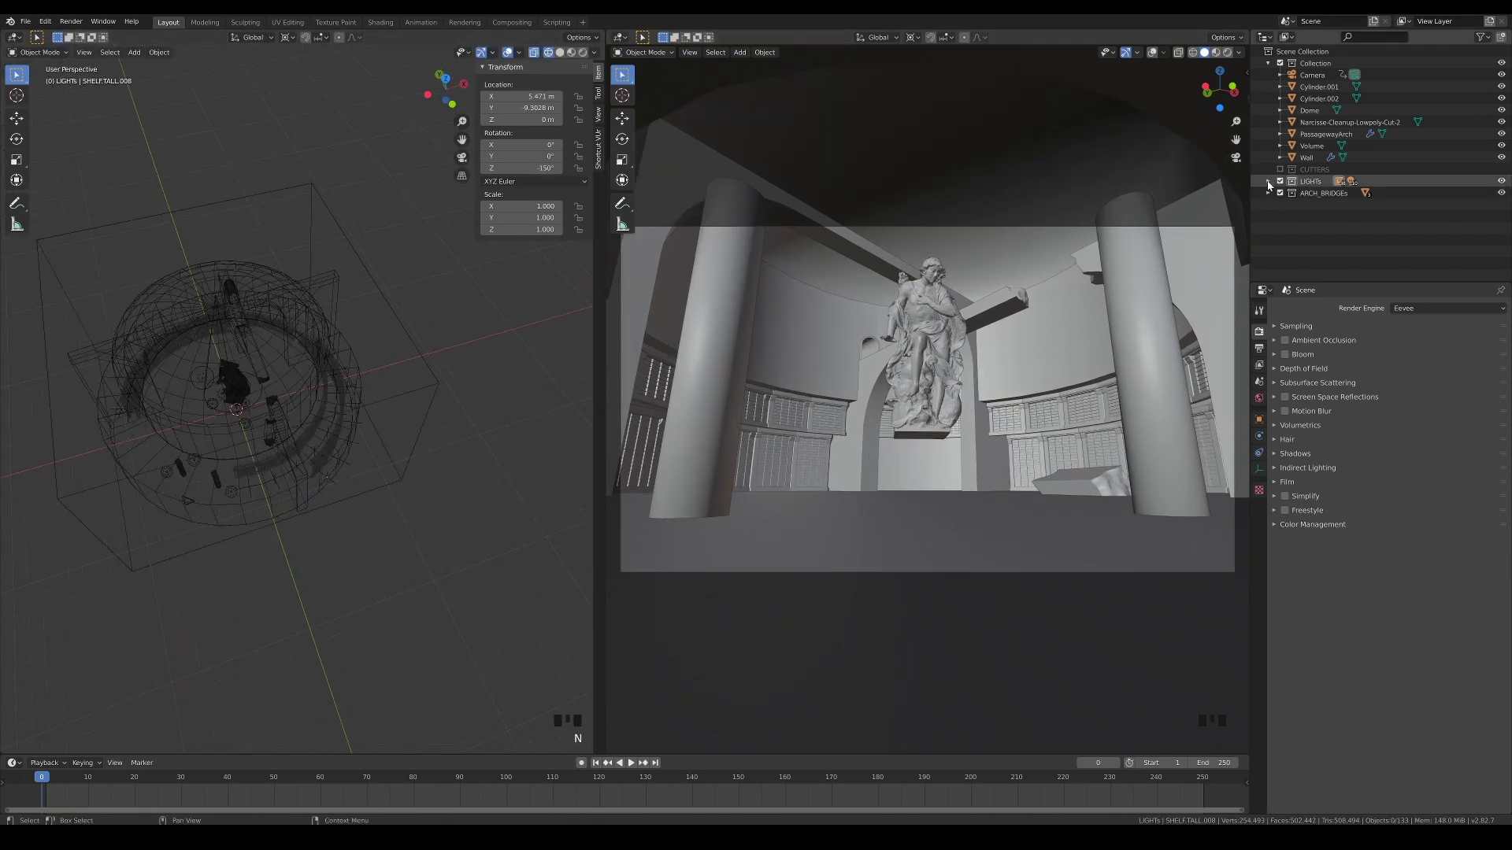
pyautogui.click(1269, 184)
pyautogui.scroll(-11, 1378, 186)
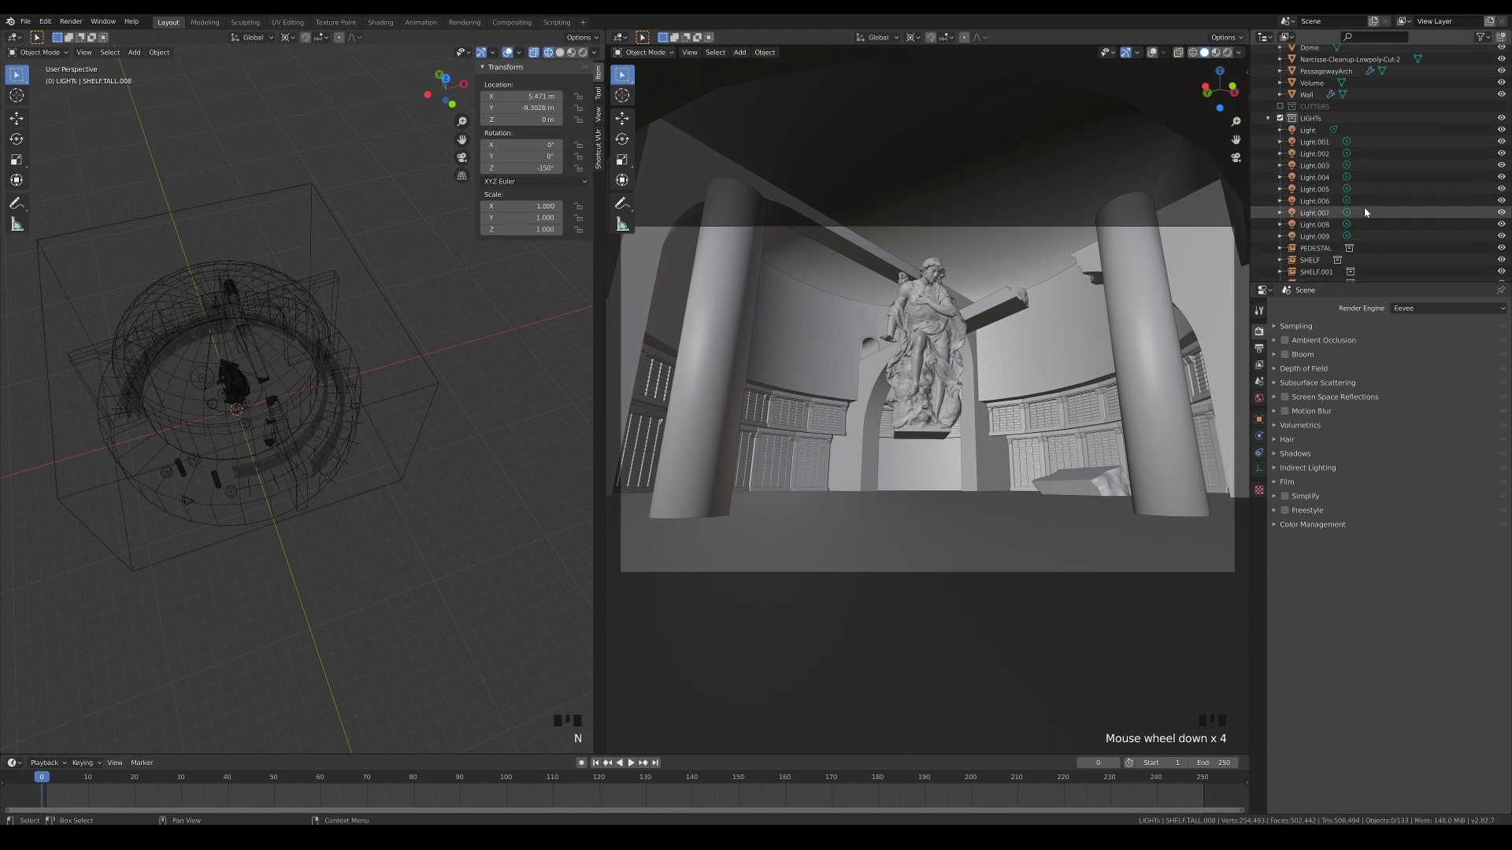
pyautogui.scroll(2, 1367, 173)
pyautogui.click(1319, 155)
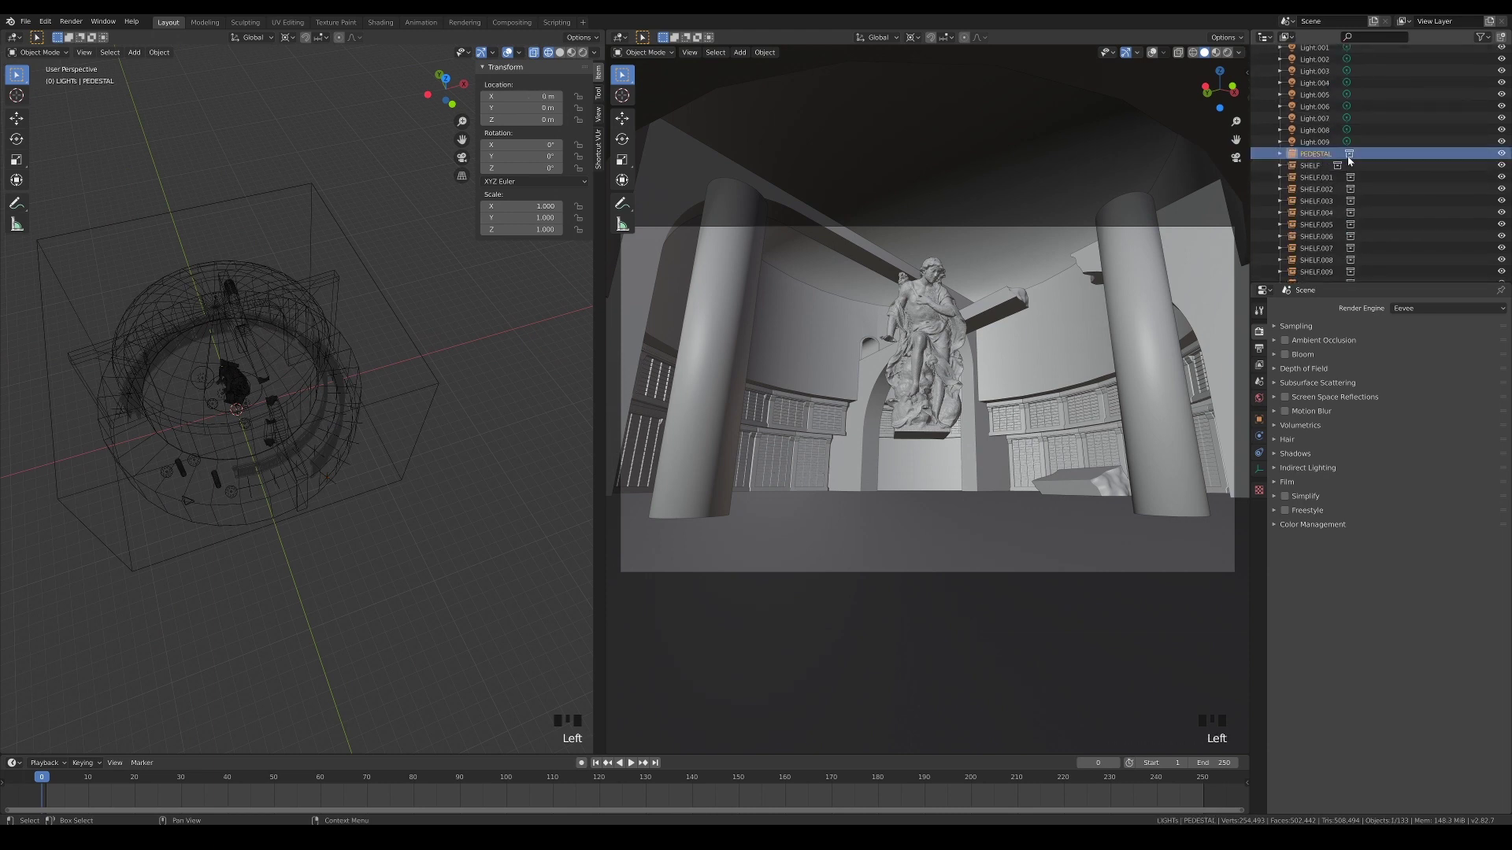
pyautogui.moveTo(1509, 134); pyautogui.dragTo(1509, 219)
pyautogui.keyDown('shift'); pyautogui.click(1331, 260); pyautogui.keyUp('shift')
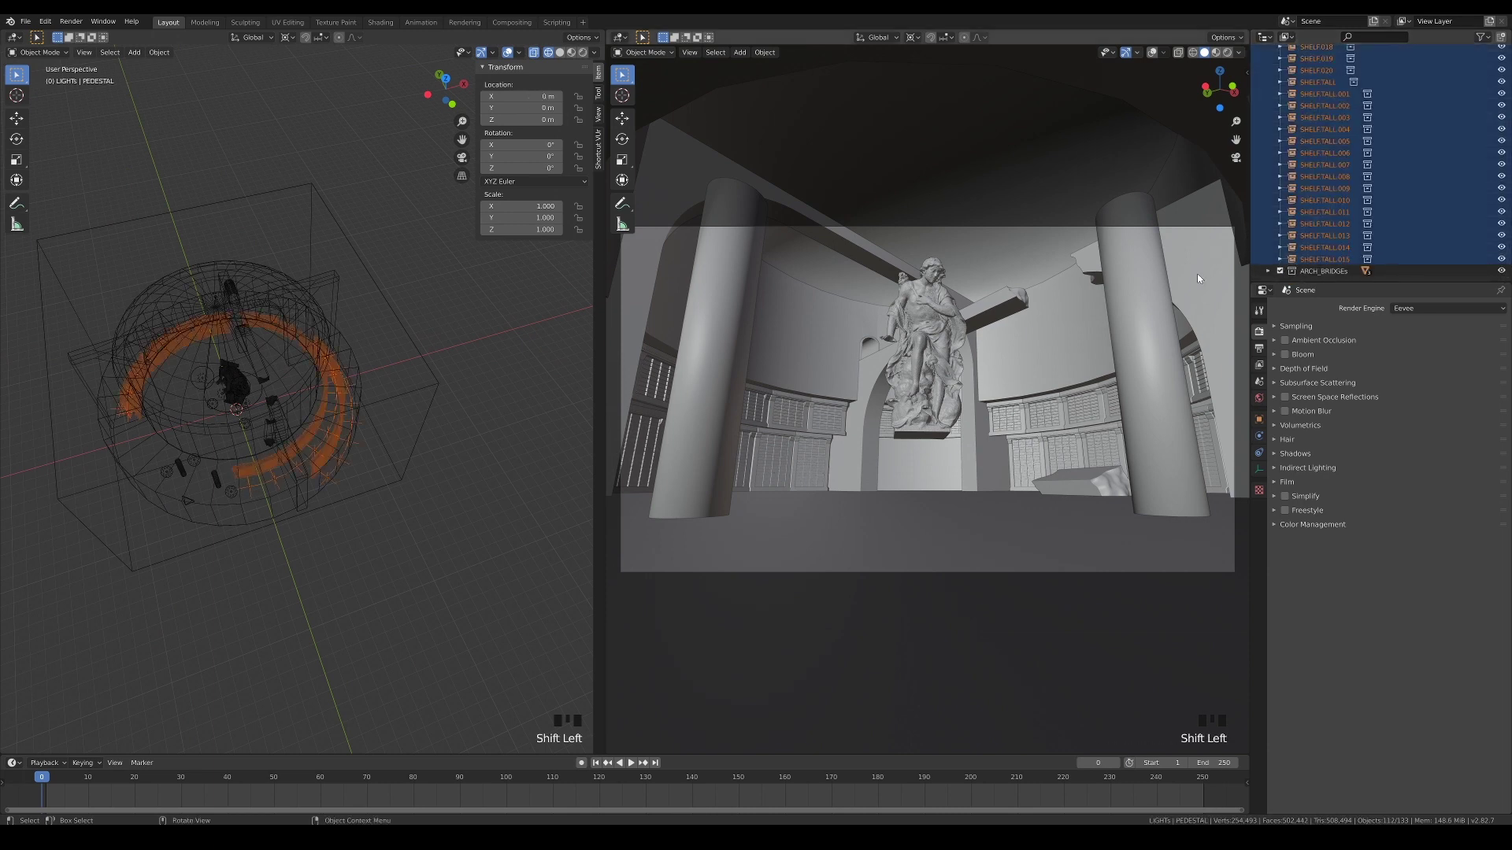
pyautogui.press('m')
pyautogui.click(884, 431)
# - Move all SHELF and SHELF.TALL objects into a new collection named LIBRARIES, and collapse the LIGHTs and LIBRARIES collections
pyautogui.scroll(6, 1446, 173)
pyautogui.scroll(5, 1445, 173)
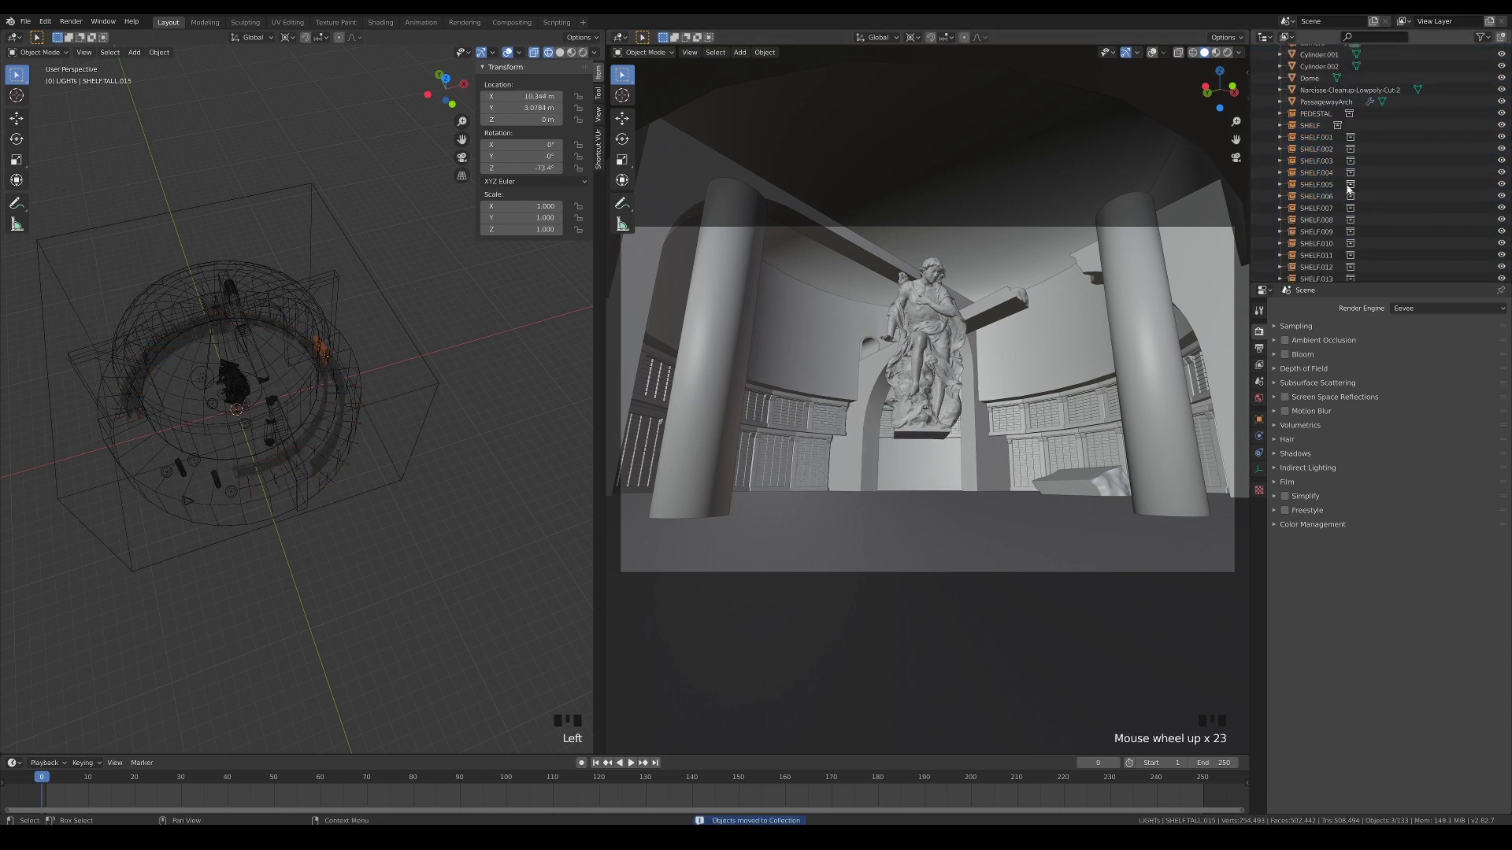
pyautogui.keyDown('shift'); pyautogui.click(1310, 125); pyautogui.keyUp('shift')
pyautogui.press('m')
pyautogui.click(416, 497)
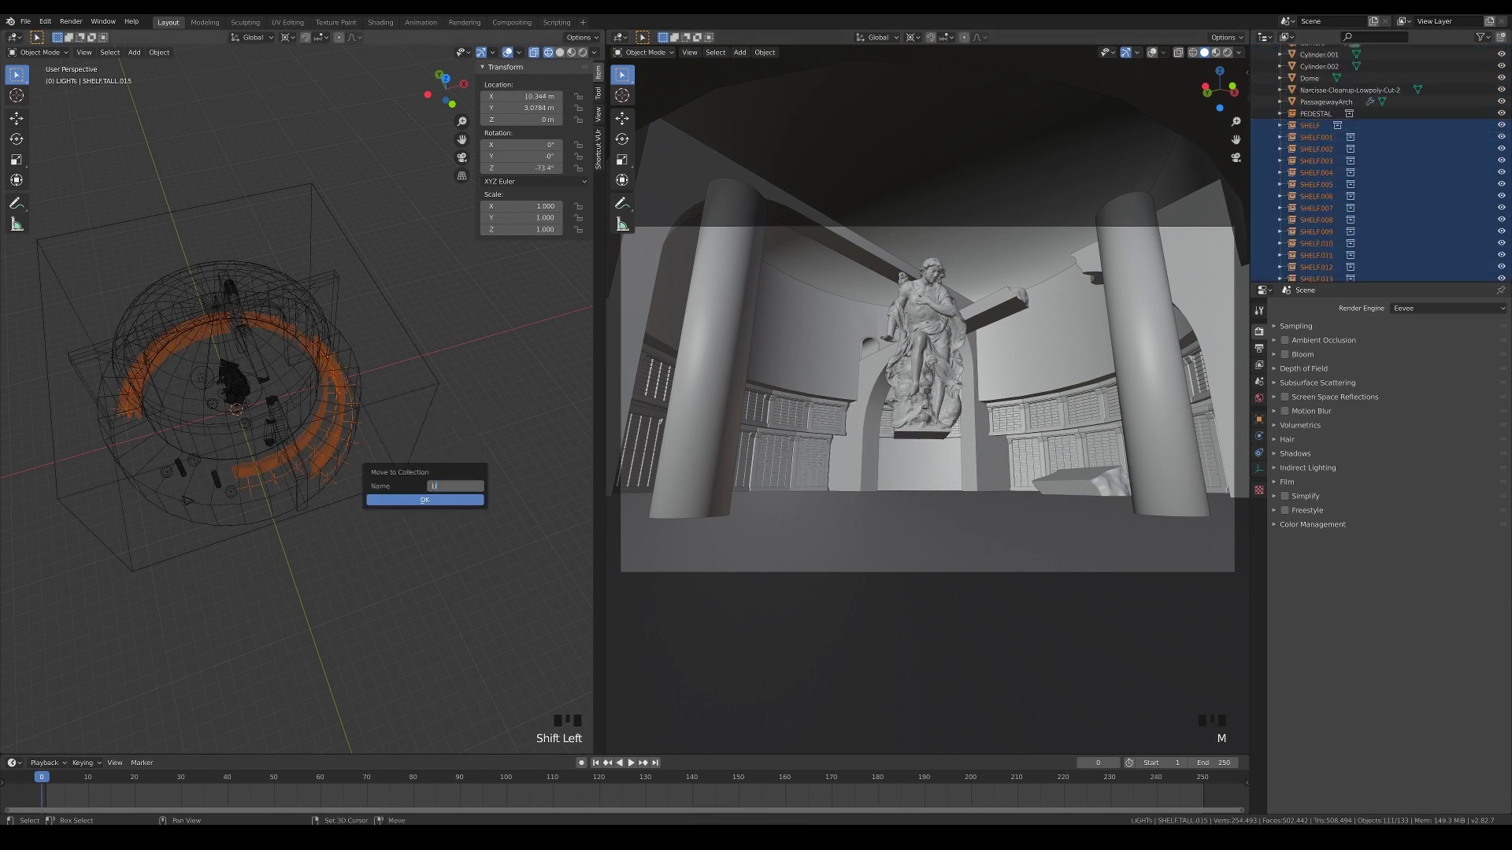
pyautogui.press('Return')
pyautogui.press('Return')
pyautogui.scroll(11, 1394, 175)
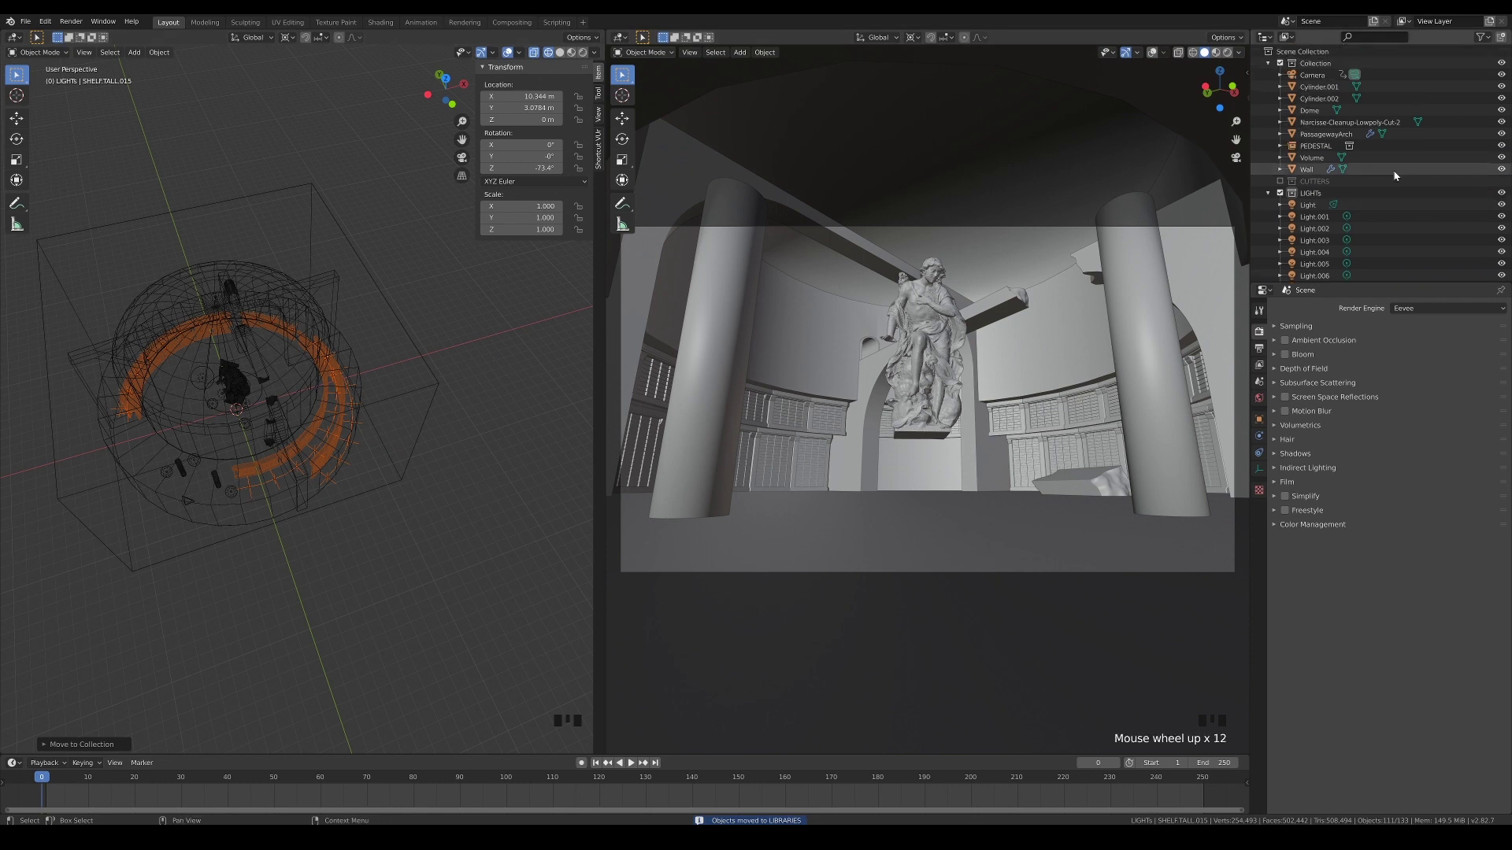
pyautogui.click(1268, 193)
pyautogui.click(1268, 217)
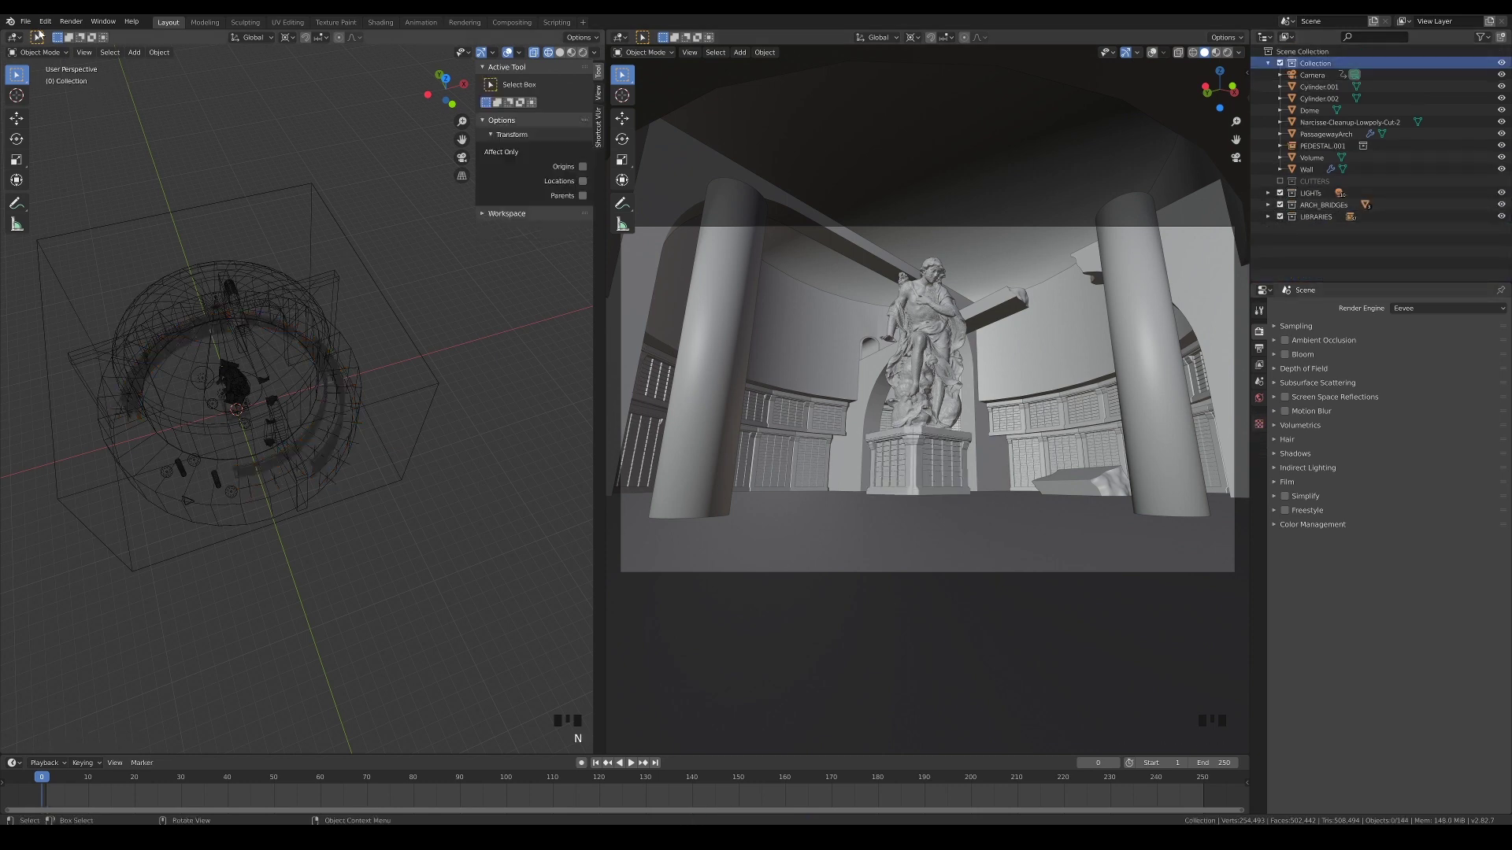
# - Append the BALCONY collection from props_02.blend to the scene
pyautogui.click(26, 22)
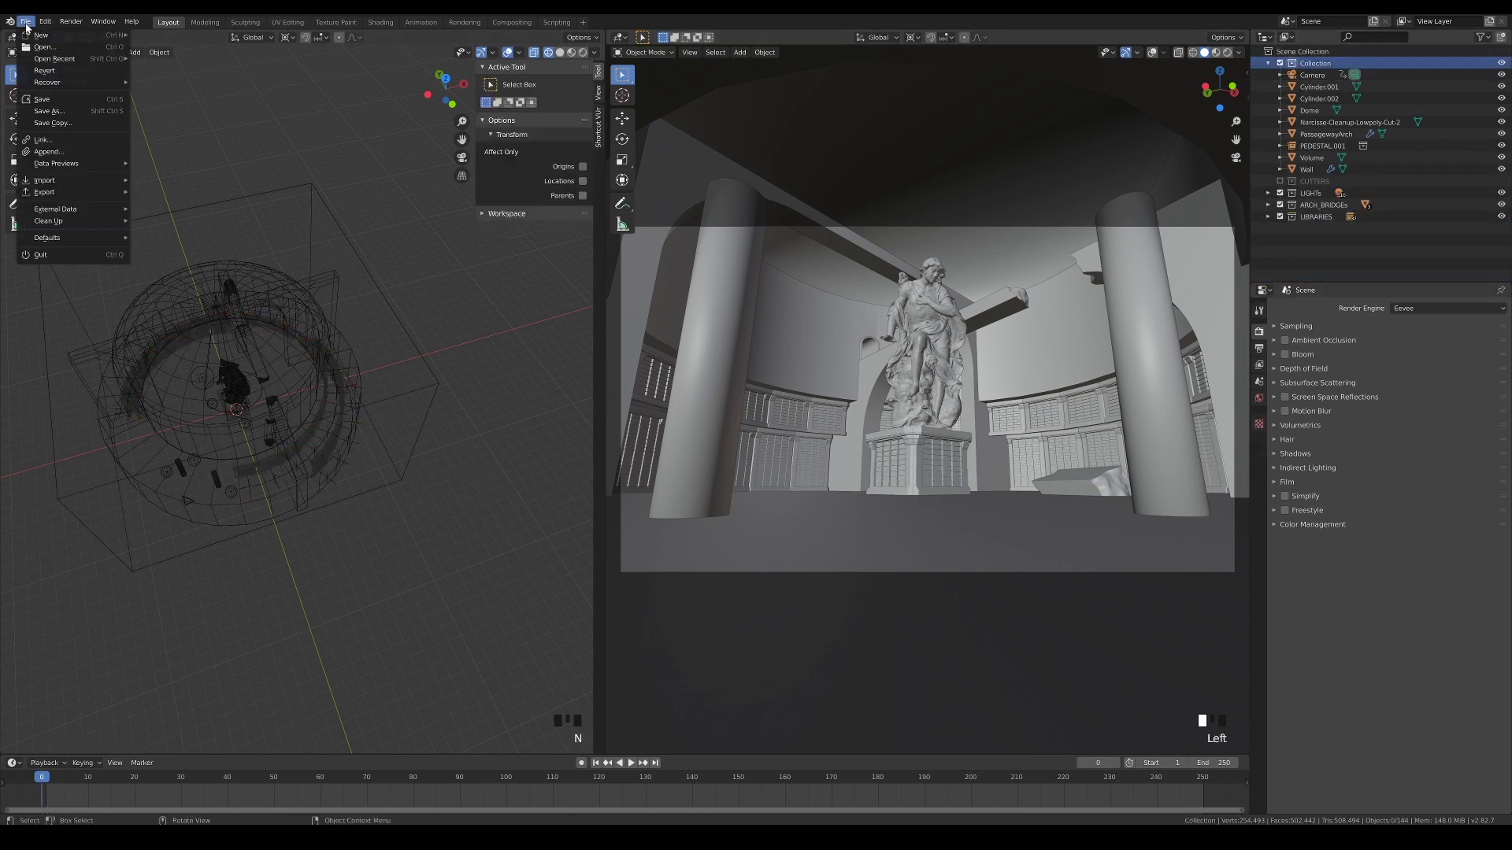
pyautogui.click(65, 151)
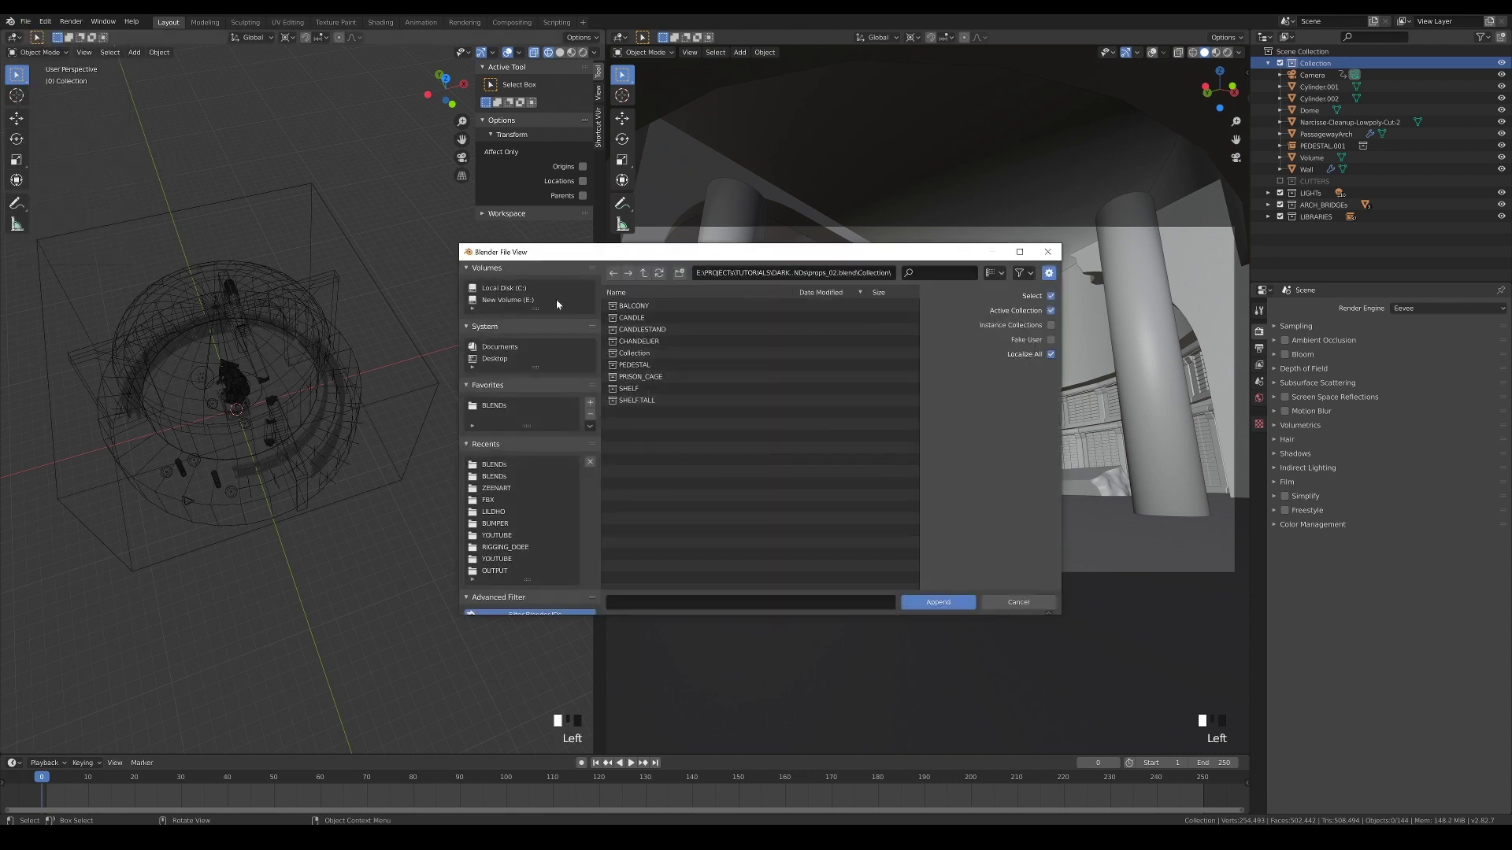
pyautogui.click(634, 305)
pyautogui.click(938, 602)
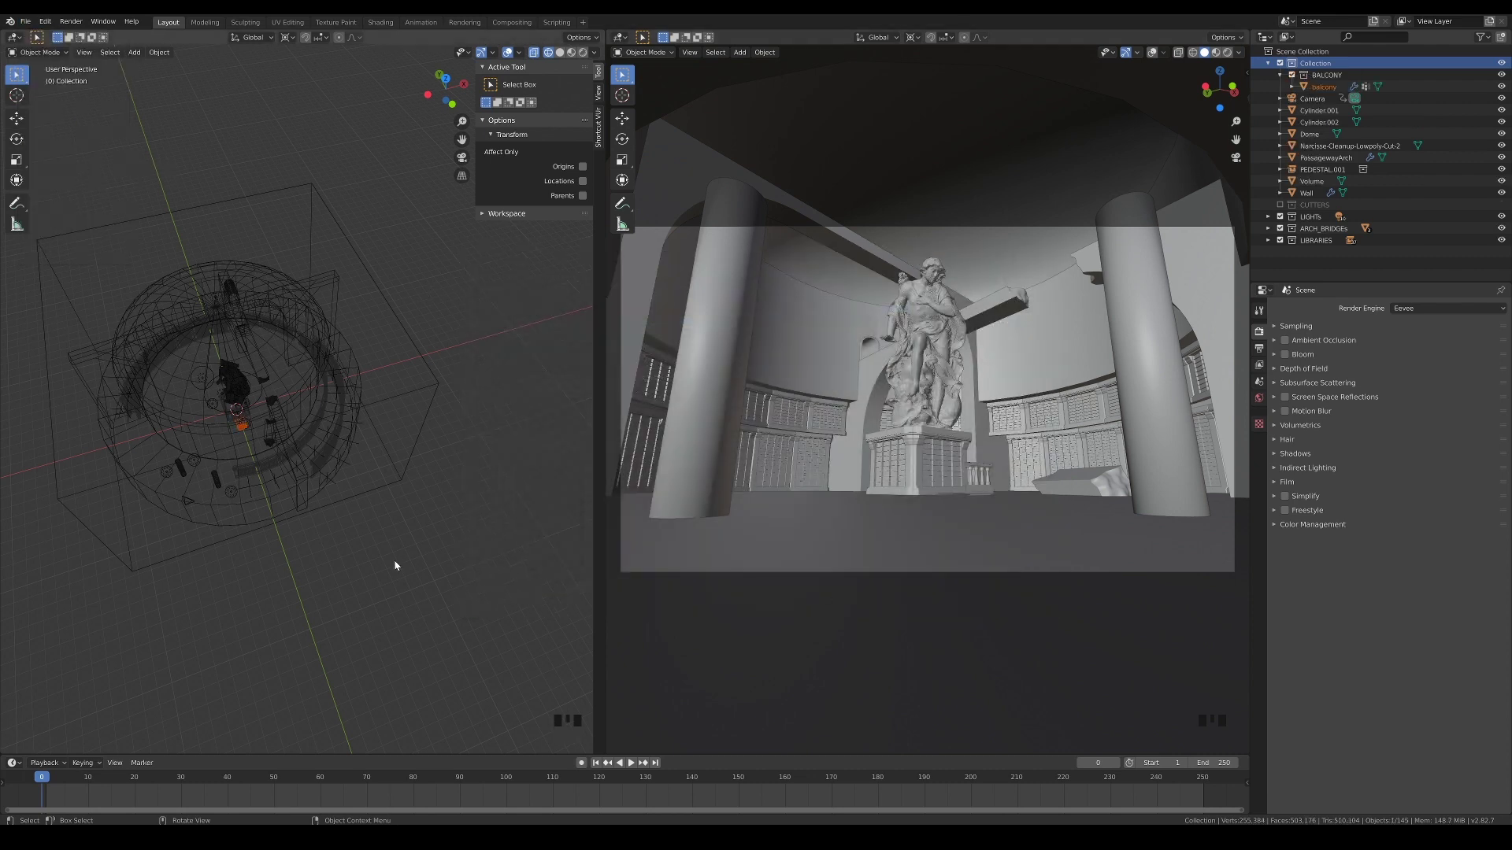
# - Add a Bezier circle at the scene centre and scale it to about 7.476, roughly 15 m across, inside the wall
pyautogui.keyDown('shift'); pyautogui.moveTo(394, 564); pyautogui.dragTo(347, 517, button='middle'); pyautogui.keyUp('shift')
pyautogui.press('KP_7')
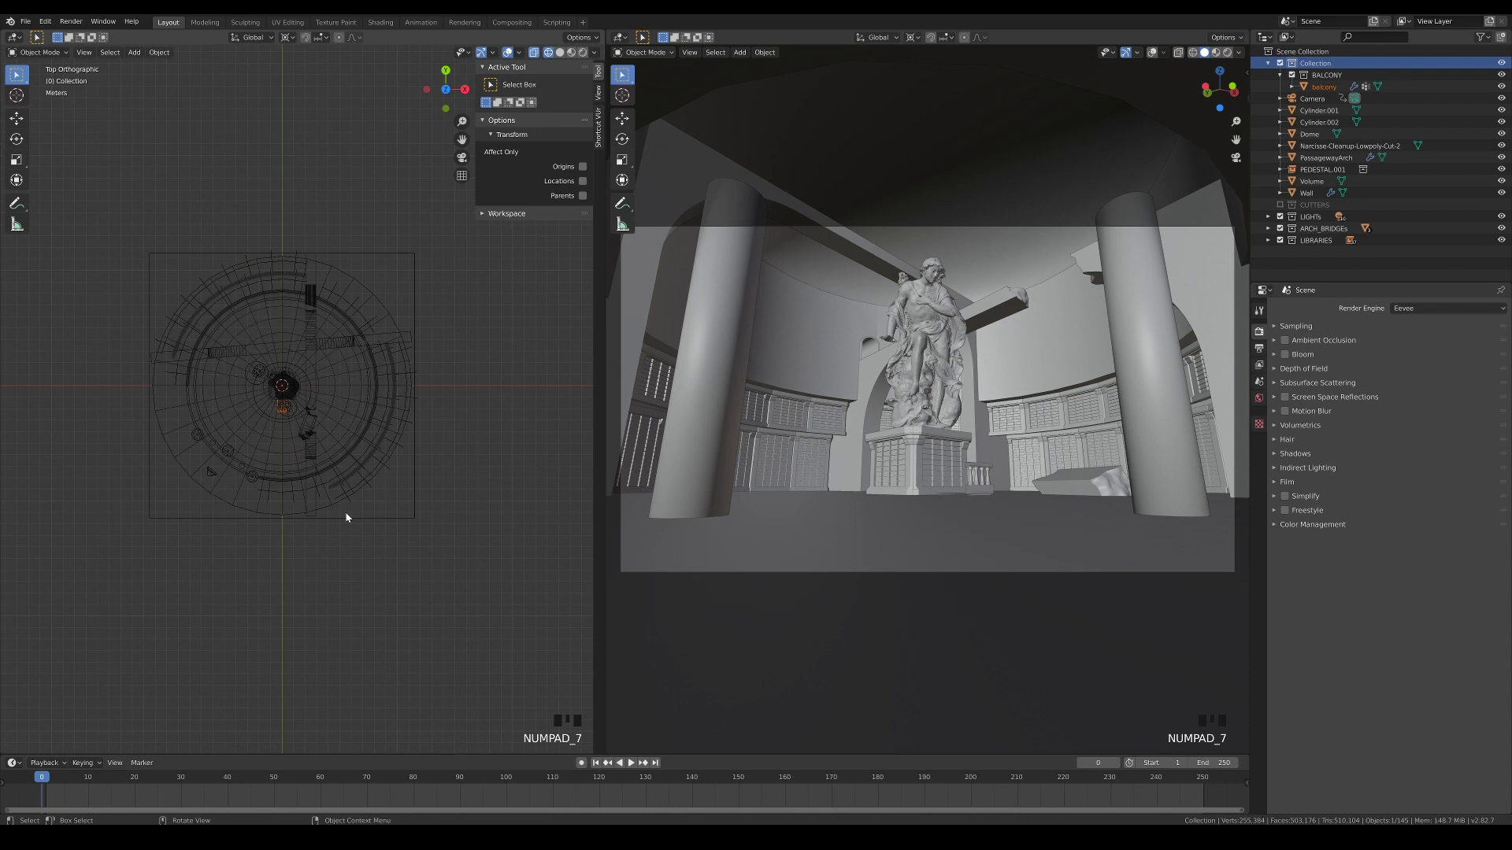
pyautogui.hotkey('shift', 'a')
pyautogui.moveTo(347, 516)
pyautogui.click(410, 526)
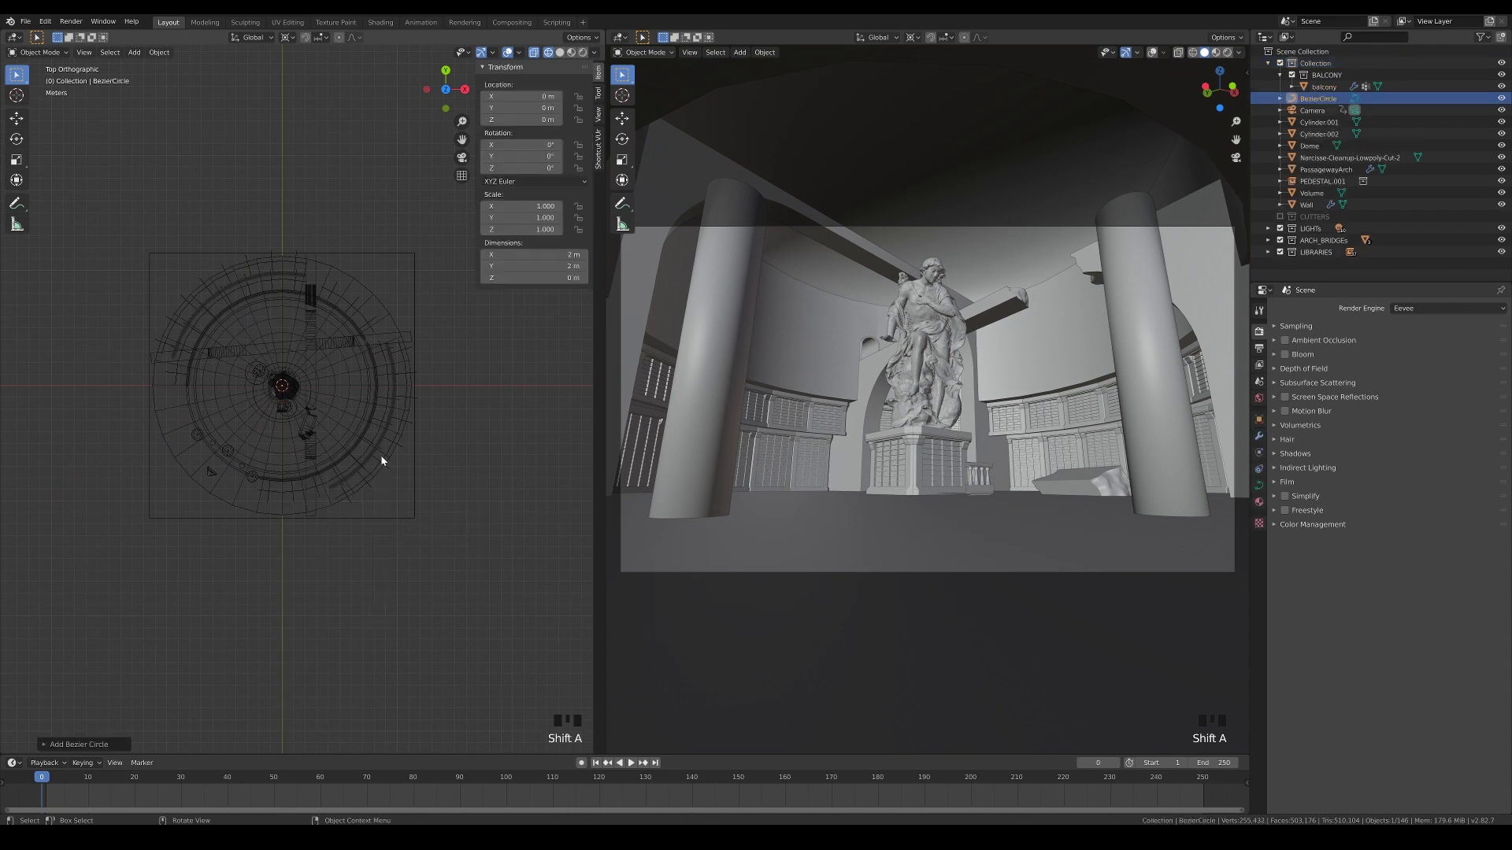
pyautogui.scroll(2, 304, 412)
pyautogui.press('s')
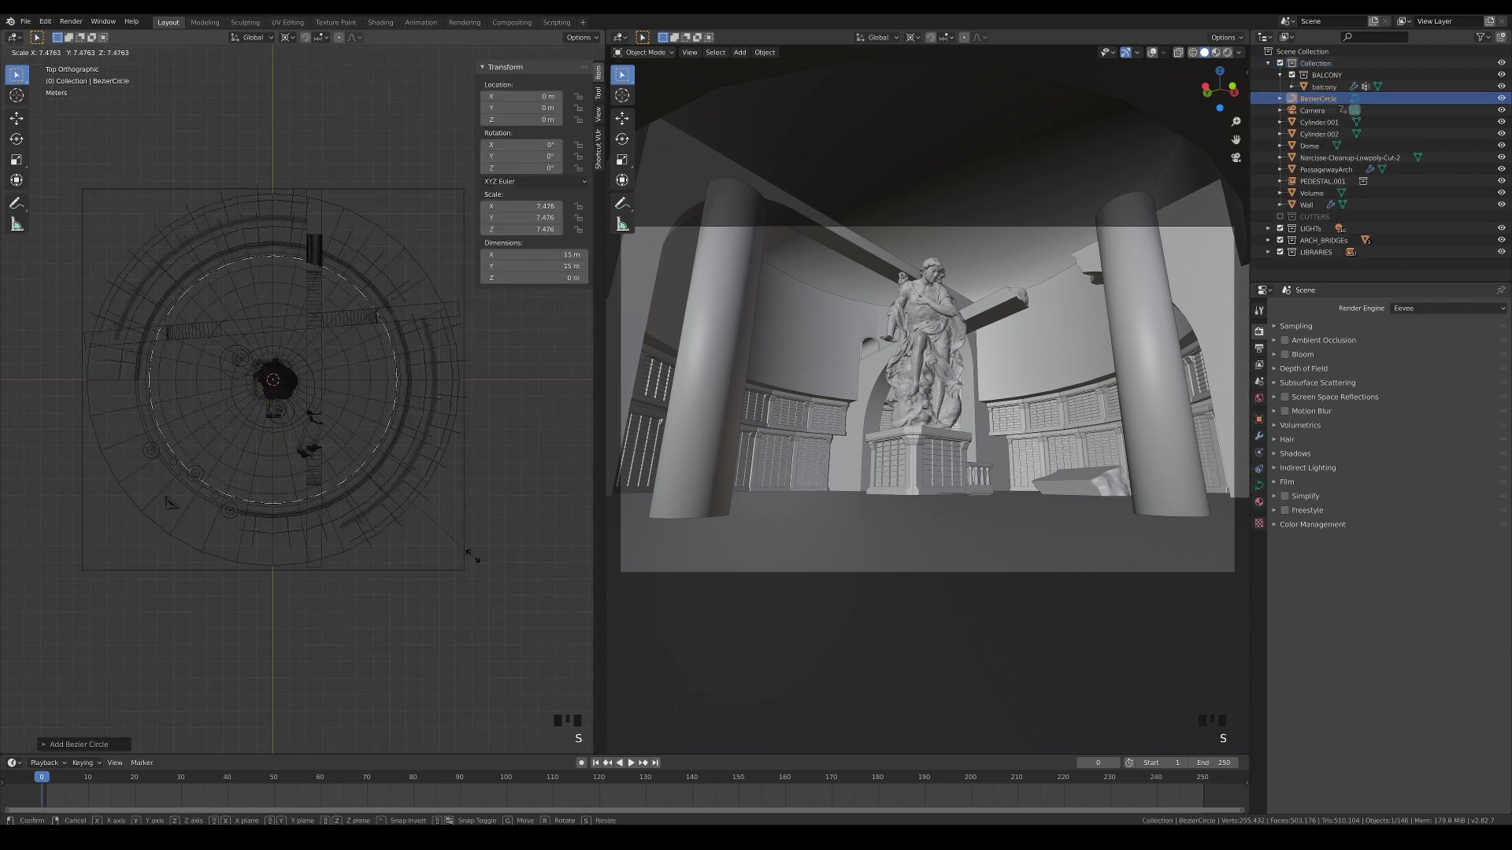
pyautogui.click(474, 560)
# - Raise the Bezier circle along Z to a height of about 2.73 m
pyautogui.press('KP_1')
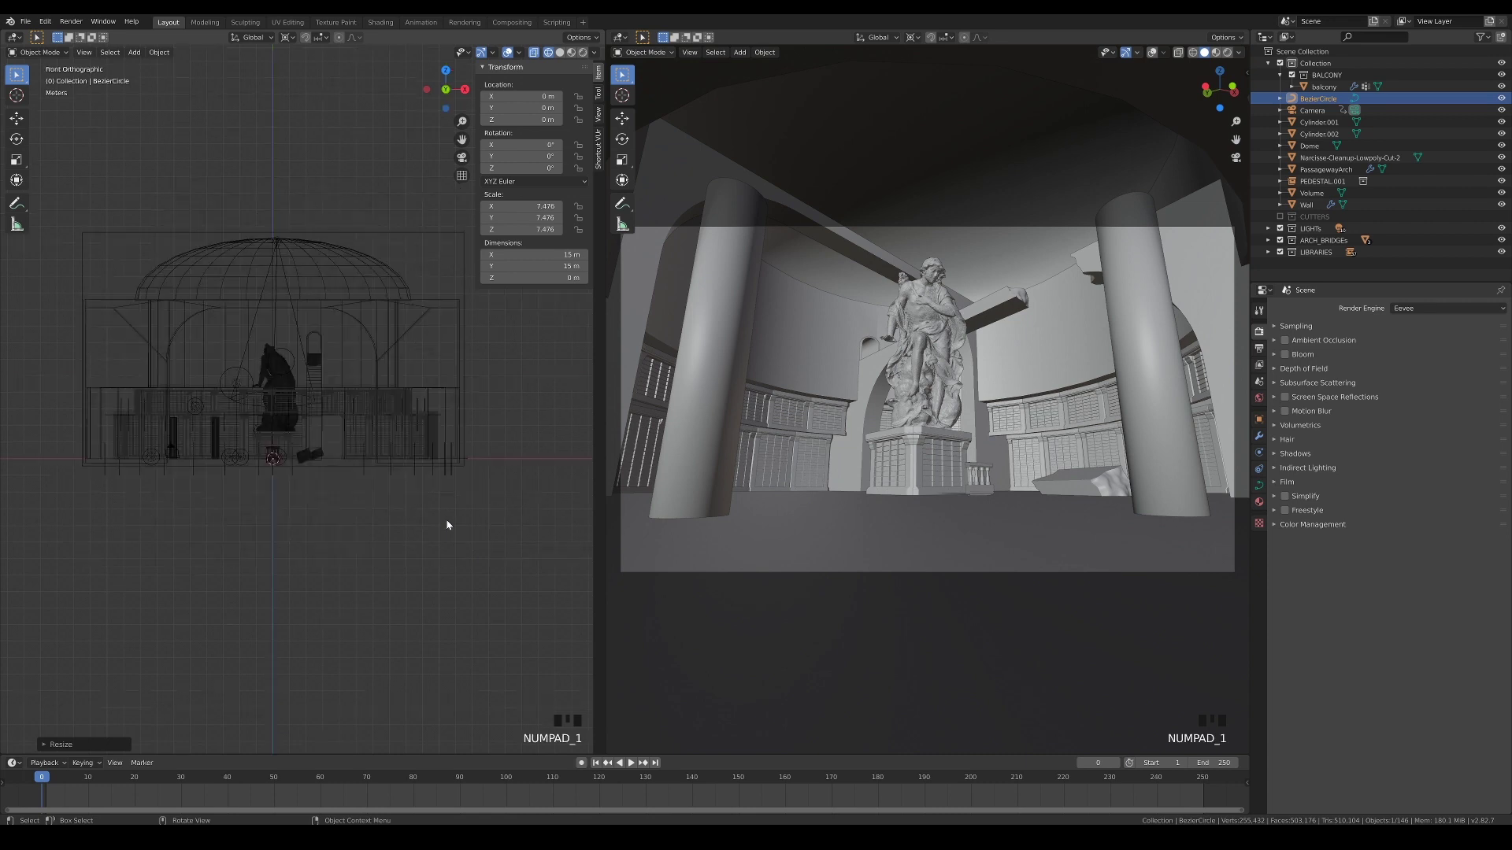
pyautogui.press('g')
pyautogui.press('z')
pyautogui.click(402, 477)
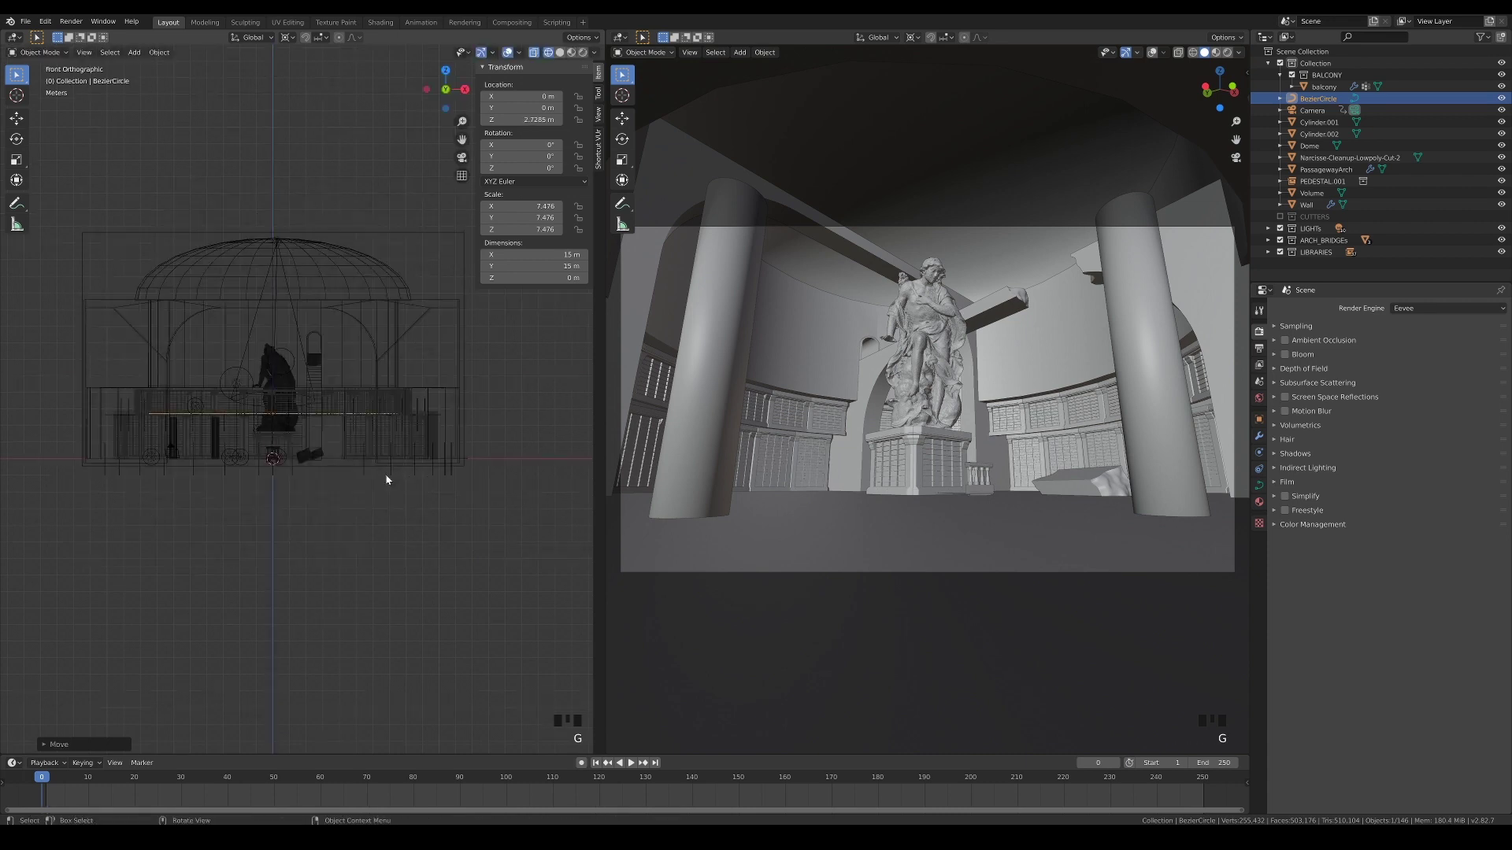
# - Add a Curve modifier to the balcony piece and set BezierCircle as its deforming object
pyautogui.scroll(5, 362, 488)
pyautogui.keyDown('shift'); pyautogui.moveTo(352, 494); pyautogui.dragTo(389, 531, button='middle'); pyautogui.keyUp('shift')
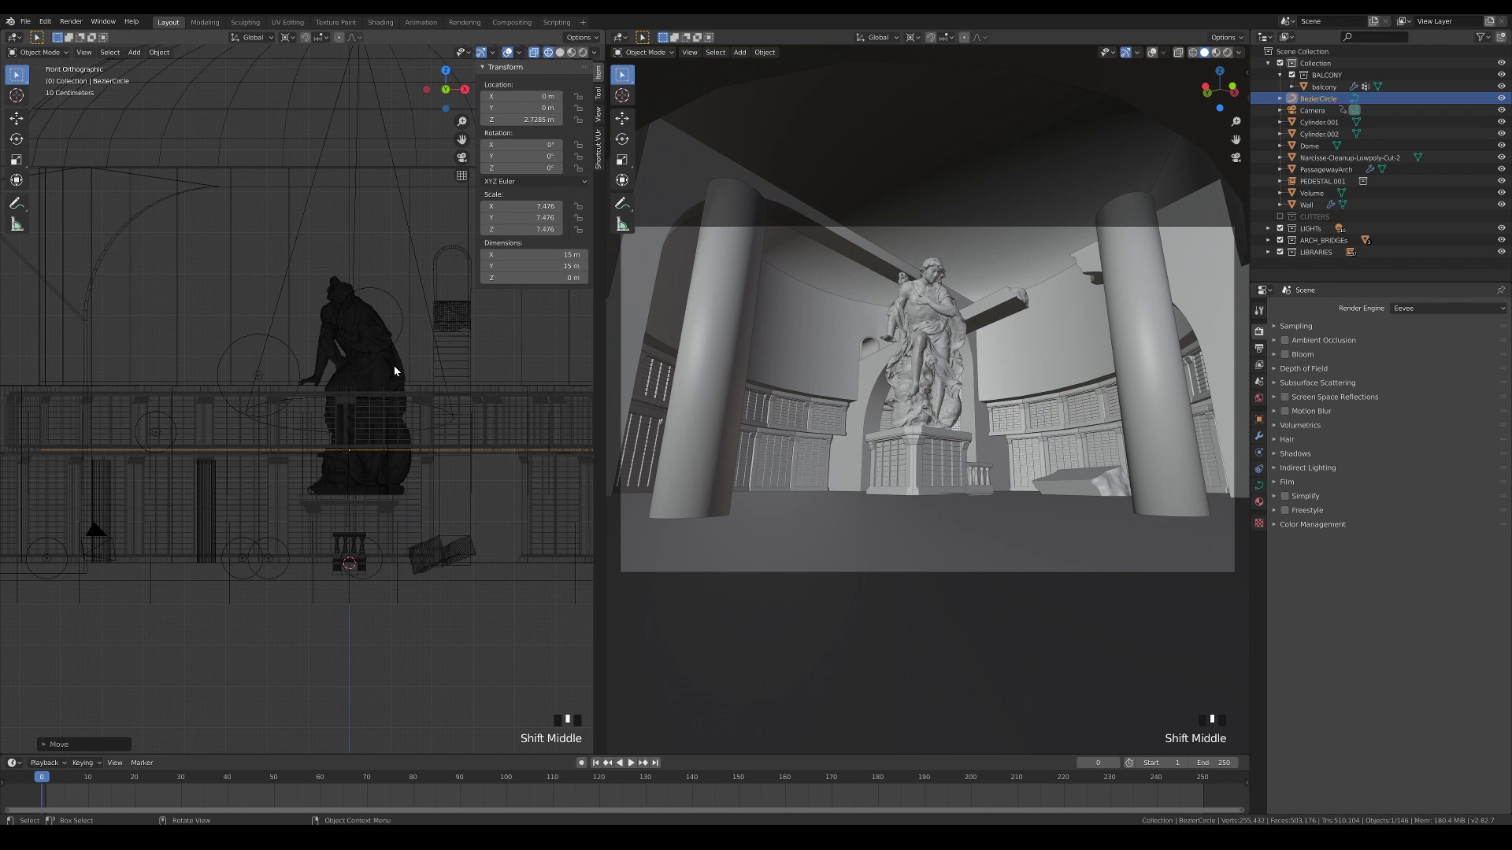
pyautogui.moveTo(394, 370); pyautogui.dragTo(400, 431, button='middle')
pyautogui.click(339, 524)
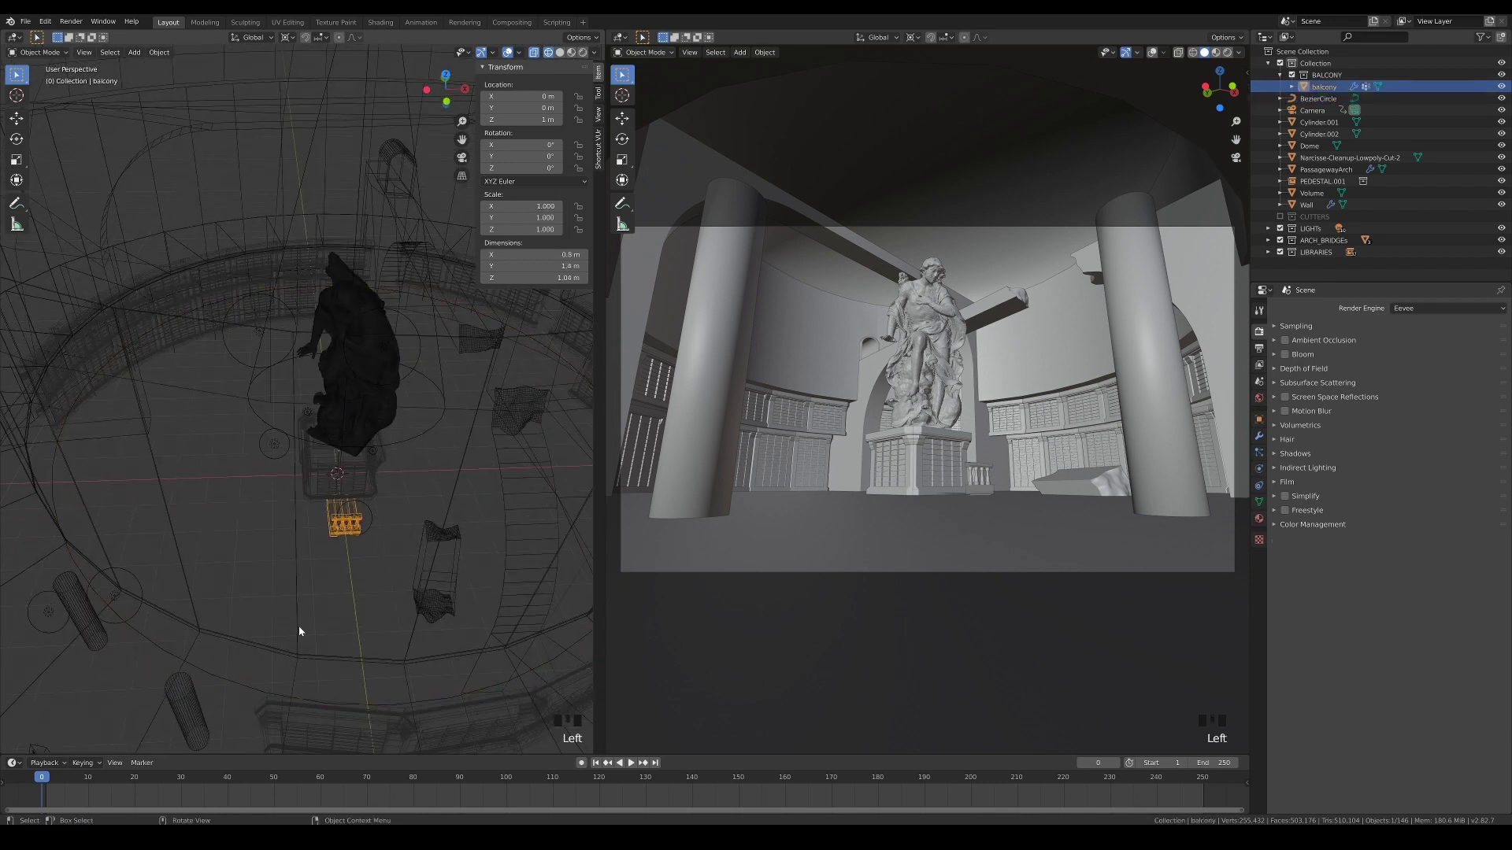
pyautogui.click(1259, 441)
pyautogui.click(1391, 311)
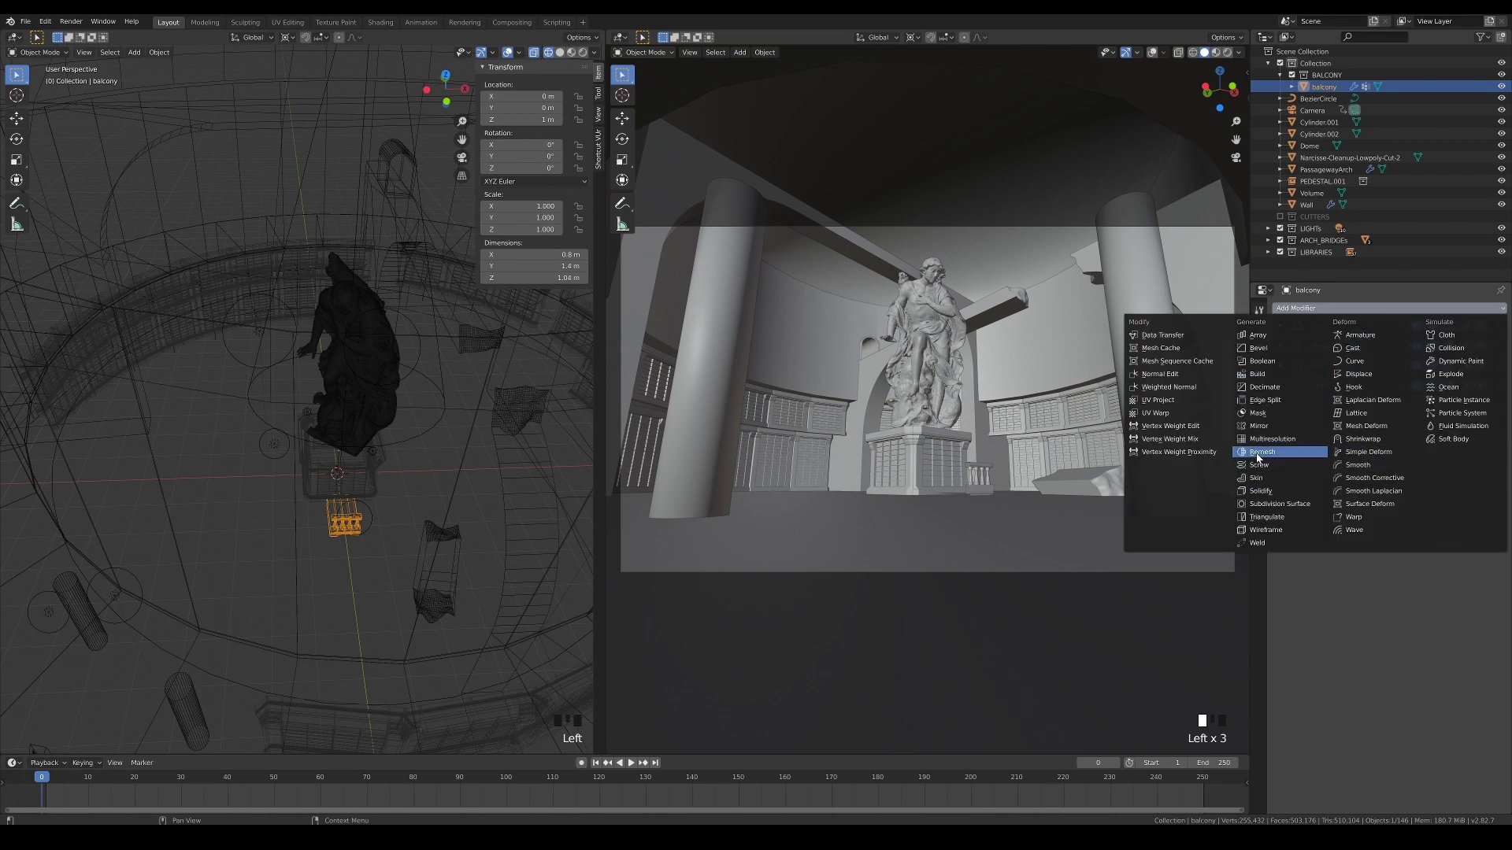
pyautogui.click(1364, 362)
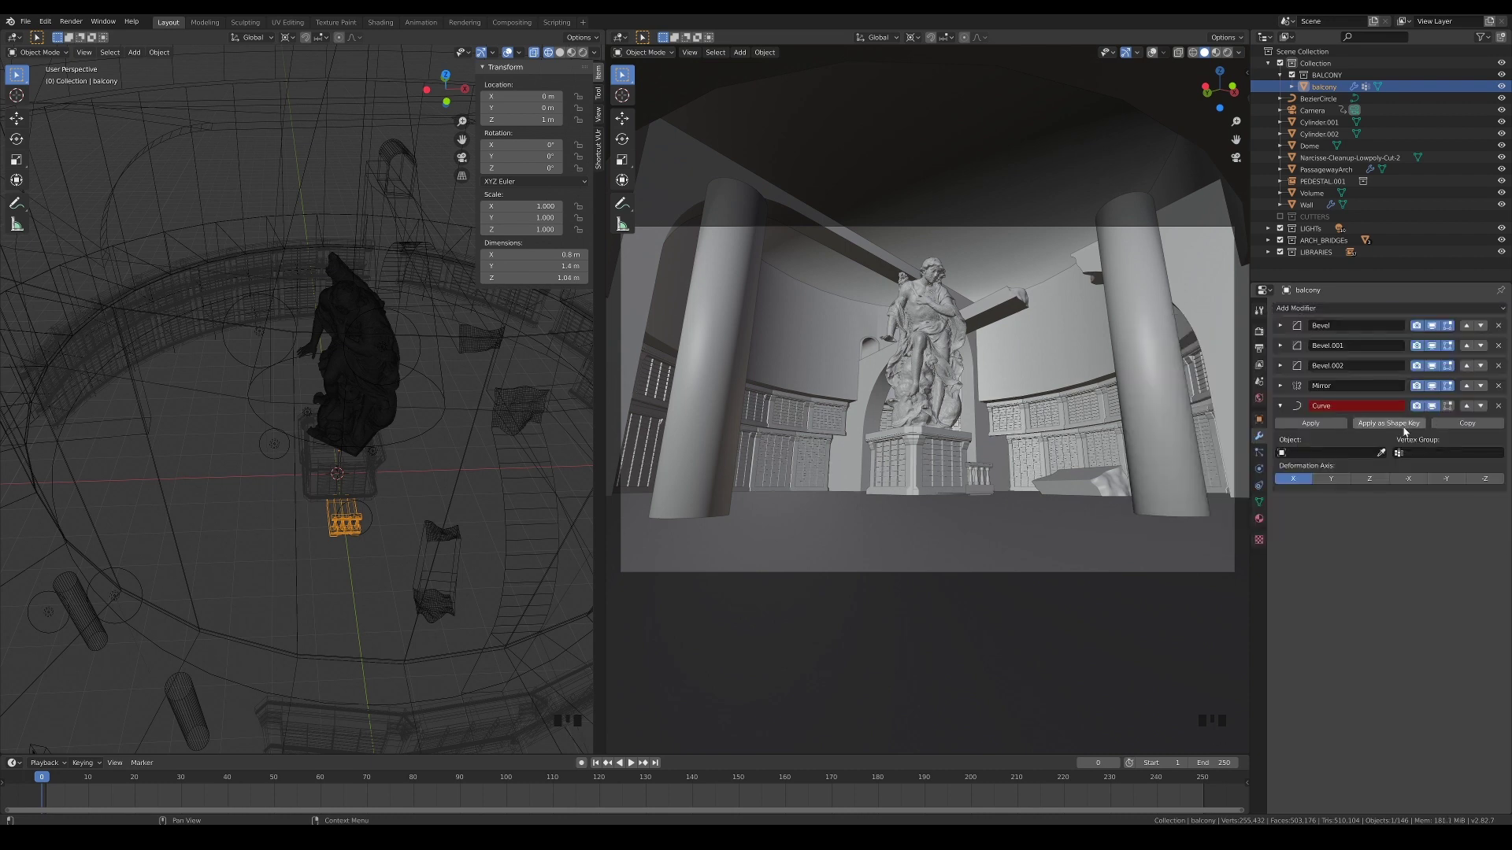
pyautogui.click(226, 676)
pyautogui.moveTo(305, 583); pyautogui.dragTo(383, 576, button='middle')
# - Add an Array modifier to the balcony, place it above the Curve modifier and set its count to 58
pyautogui.click(1317, 309)
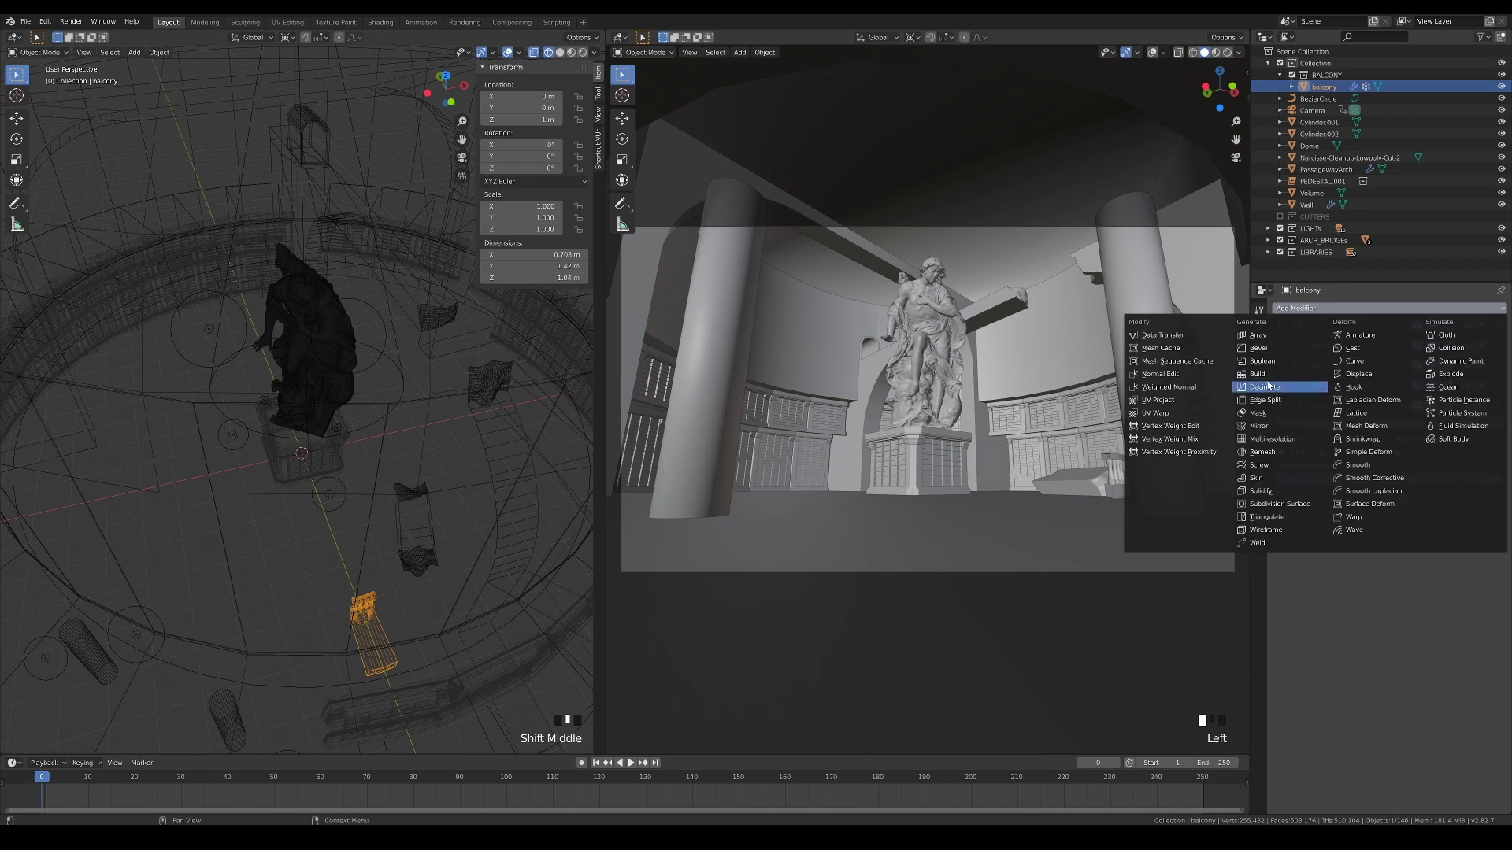
pyautogui.click(1261, 339)
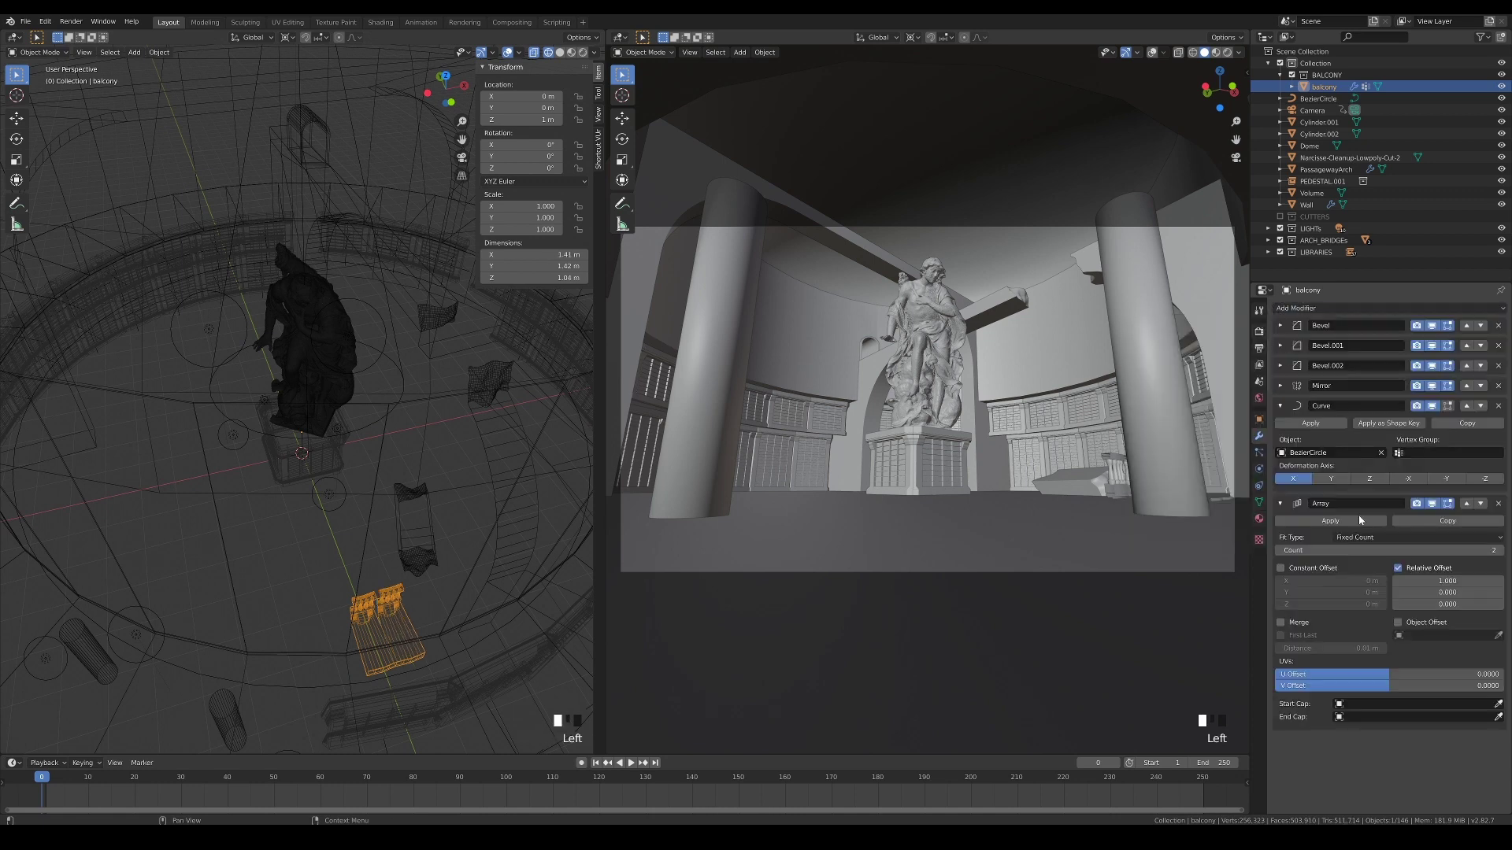
pyautogui.click(1467, 504)
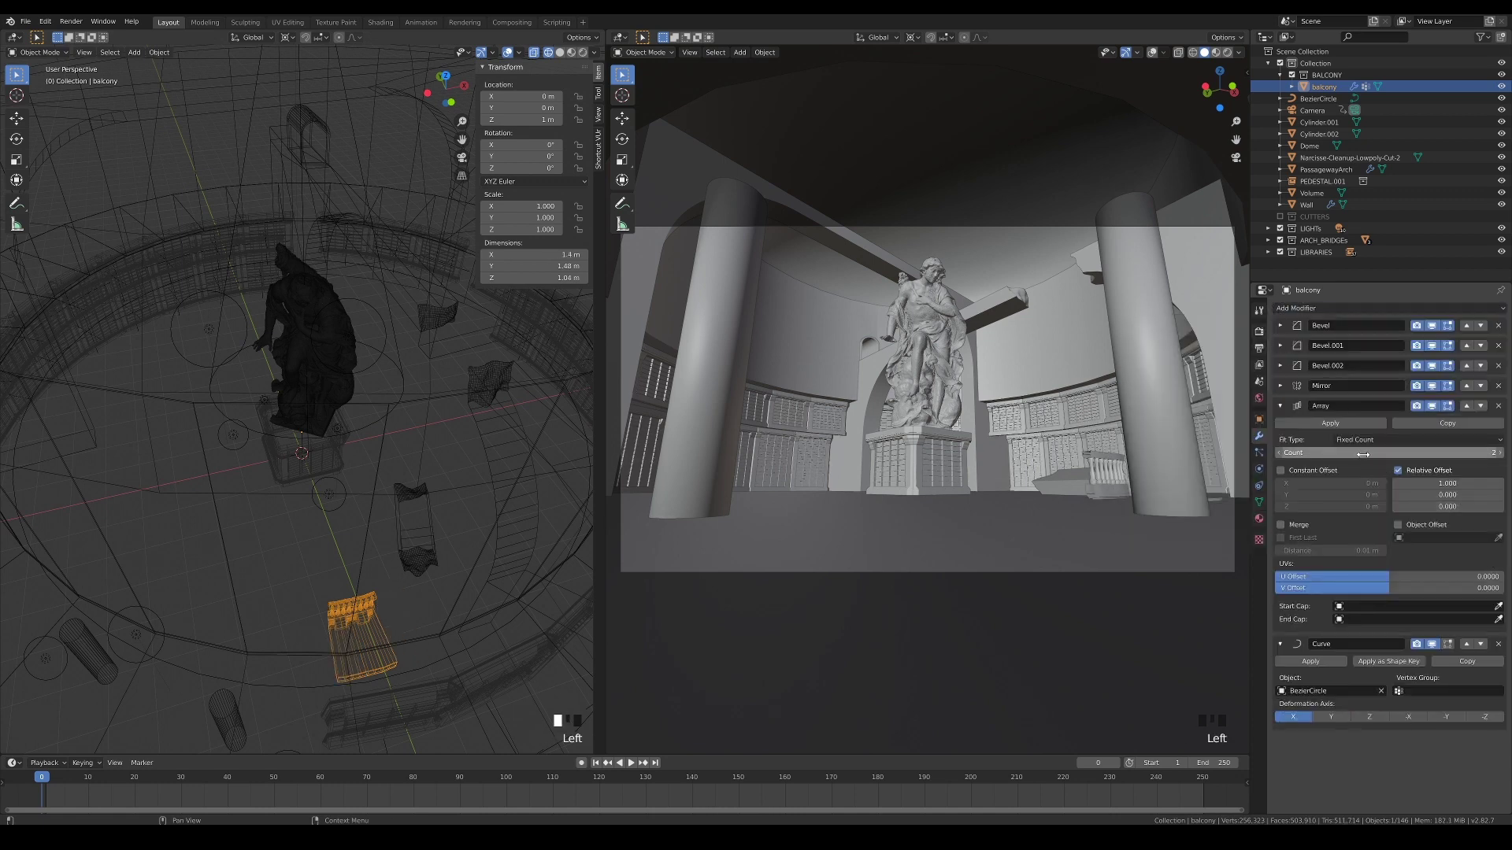
pyautogui.moveTo(1363, 454); pyautogui.dragTo(1410, 454)
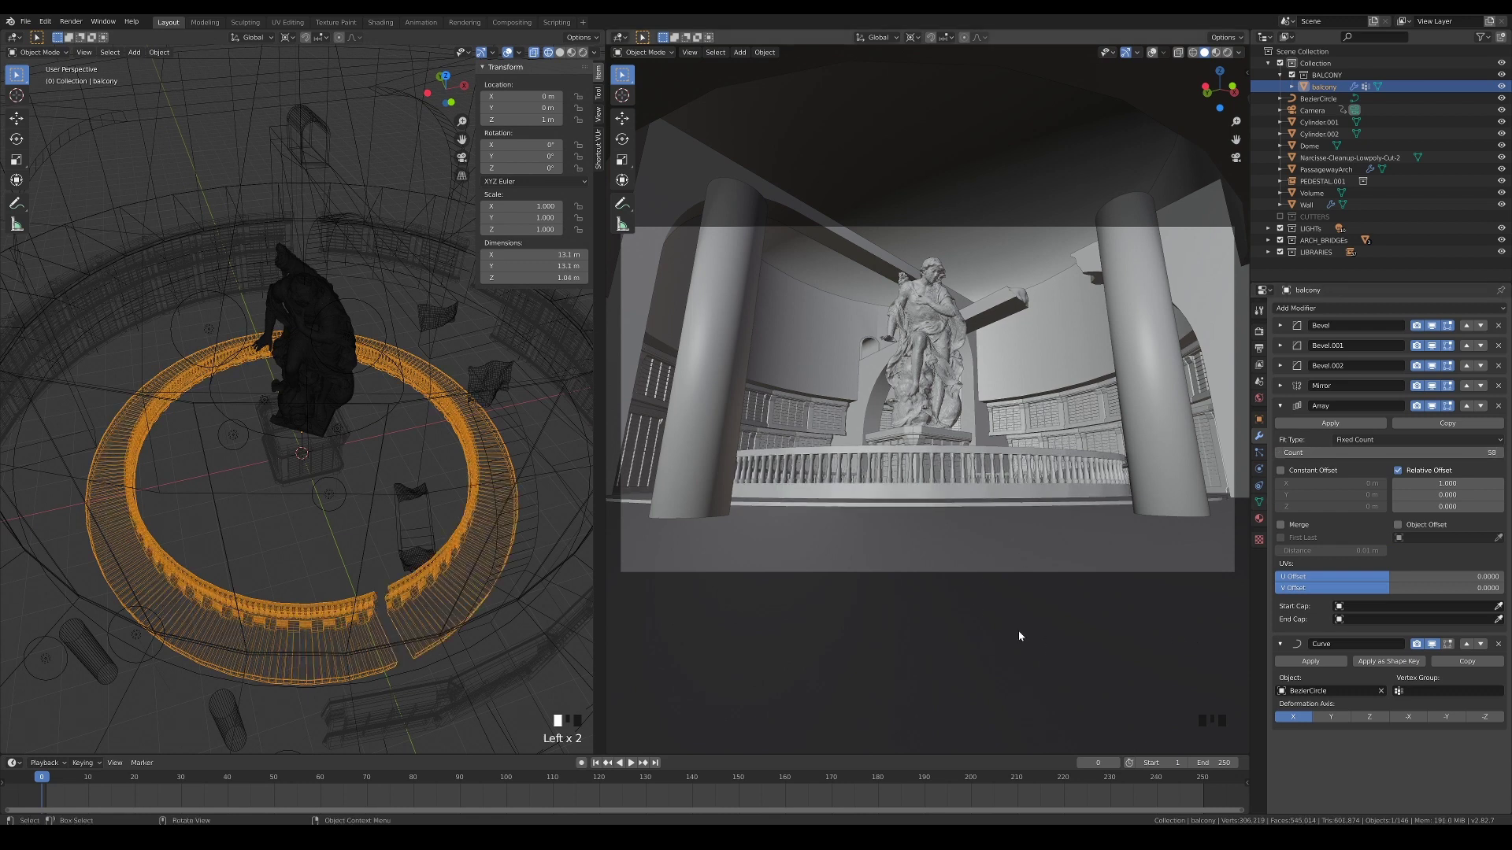
# - Raise the balcony ring to a height of about 3.6 m and move it about 2.31 m along Y to widen it towards the wall
pyautogui.press('KP_1')
pyautogui.press('g')
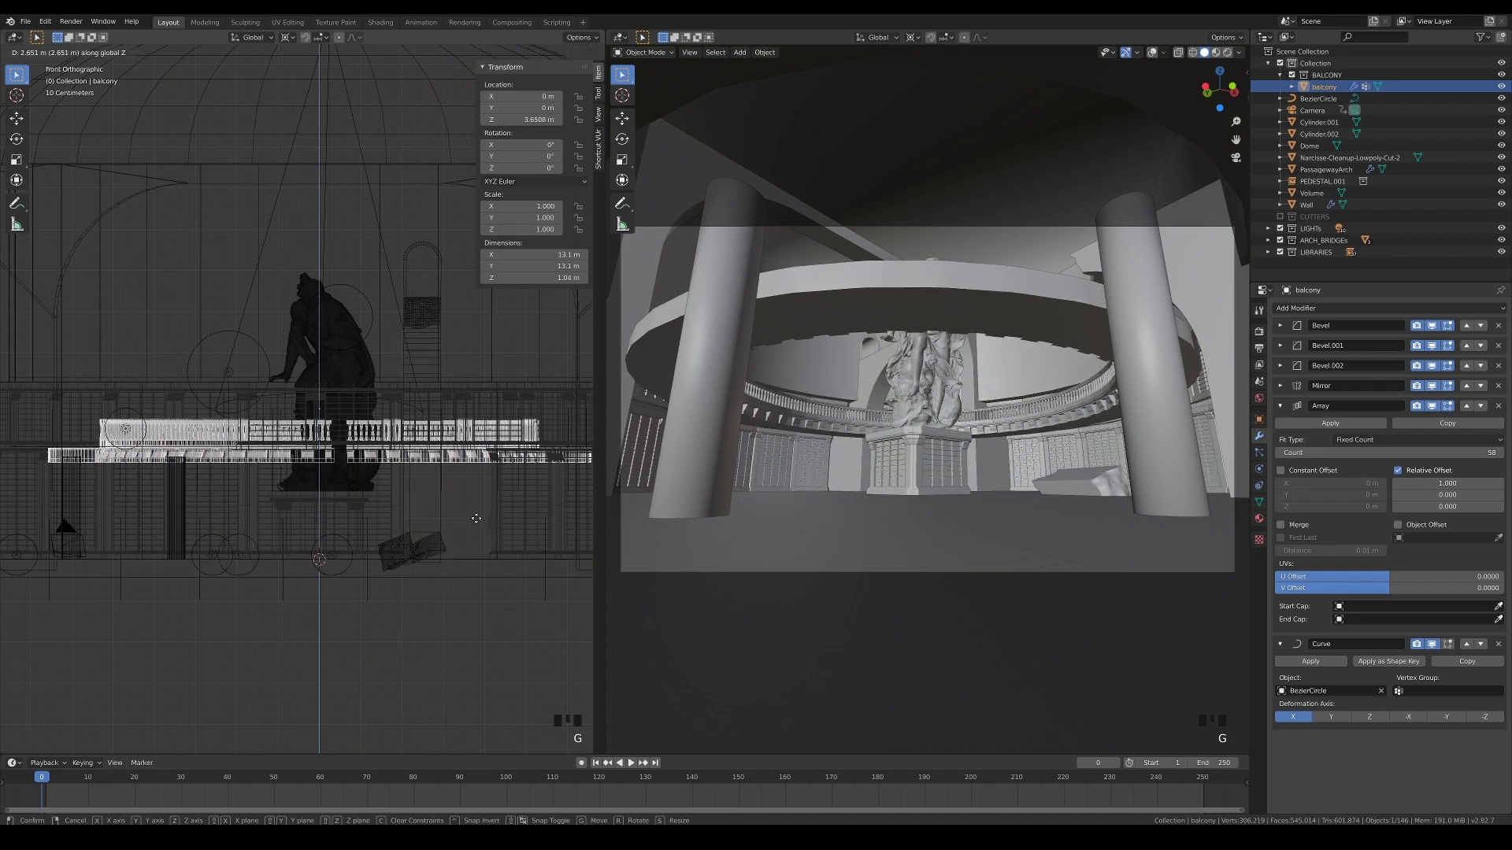
pyautogui.click(476, 525)
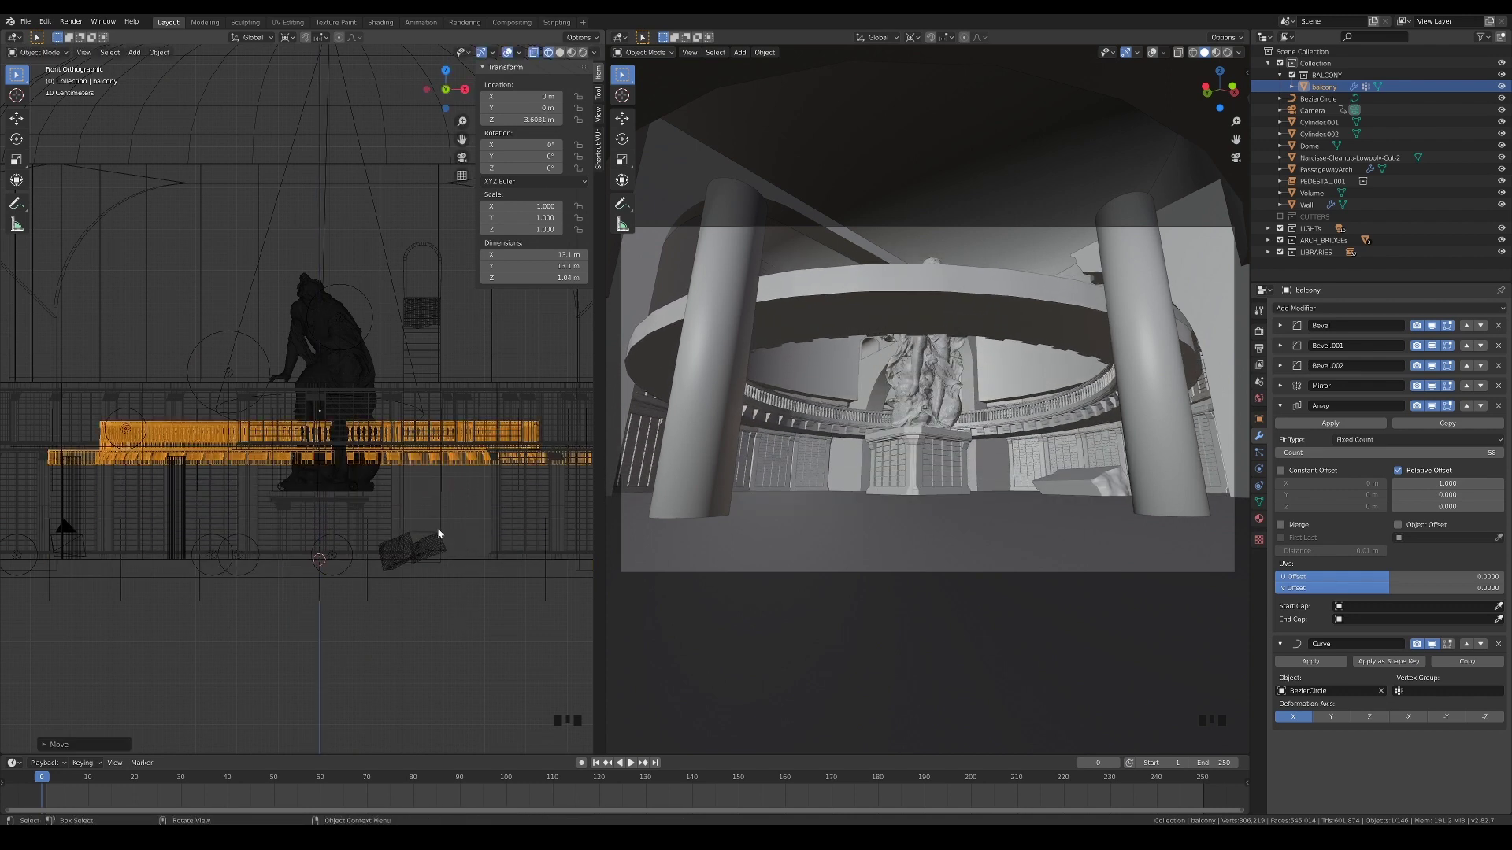
pyautogui.press('KP_7')
pyautogui.press('g')
pyautogui.press('y')
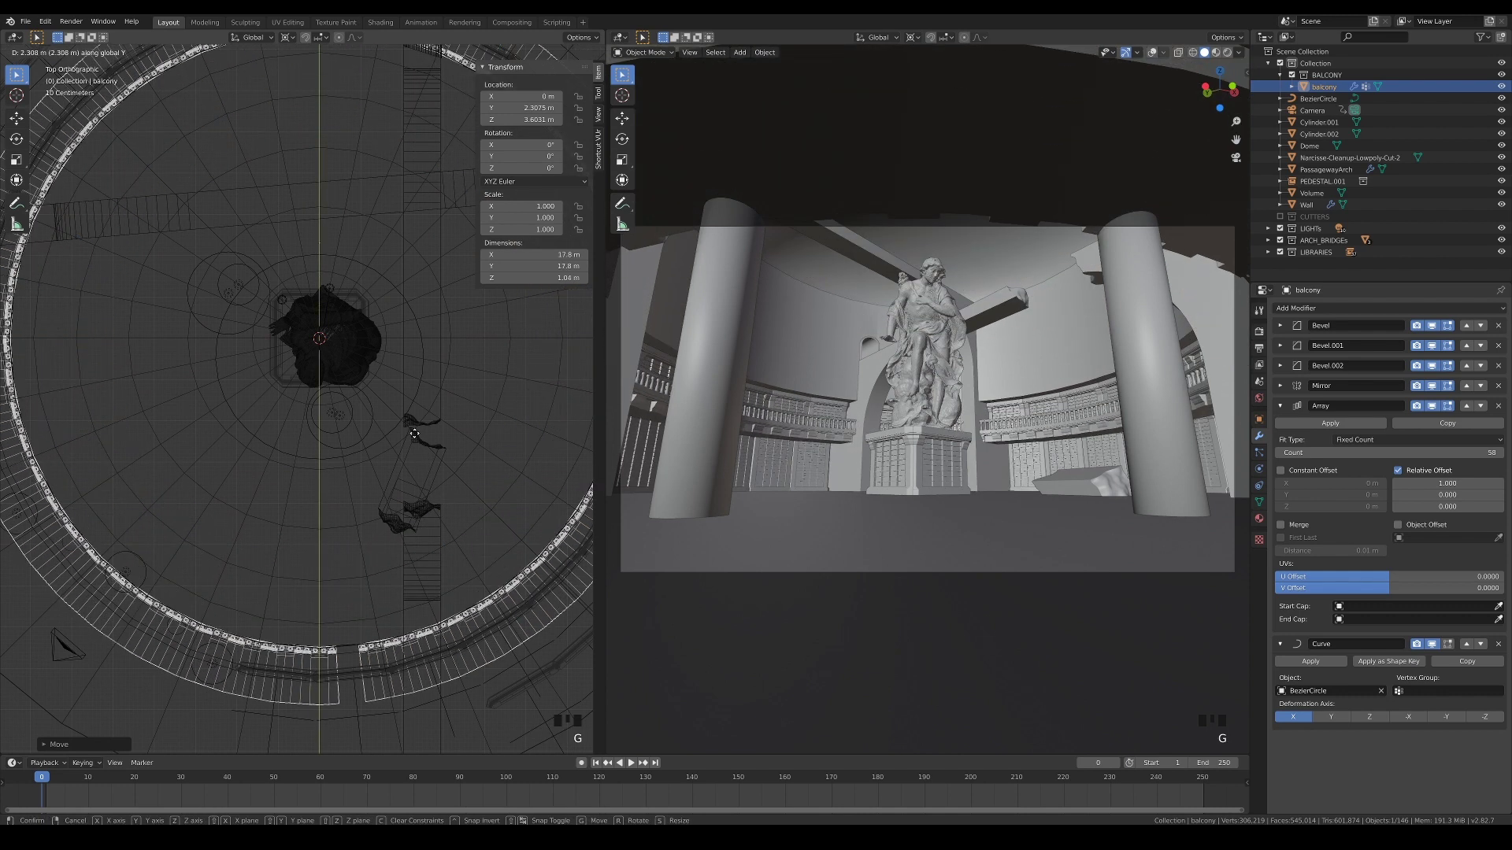
pyautogui.click(415, 433)
# - Examine in solid shading how the balcony ring sits against the shelves and arch, and return to wireframe
pyautogui.scroll(-3, 371, 467)
pyautogui.keyDown('shift'); pyautogui.moveTo(231, 410); pyautogui.dragTo(256, 473, button='middle'); pyautogui.keyUp('shift')
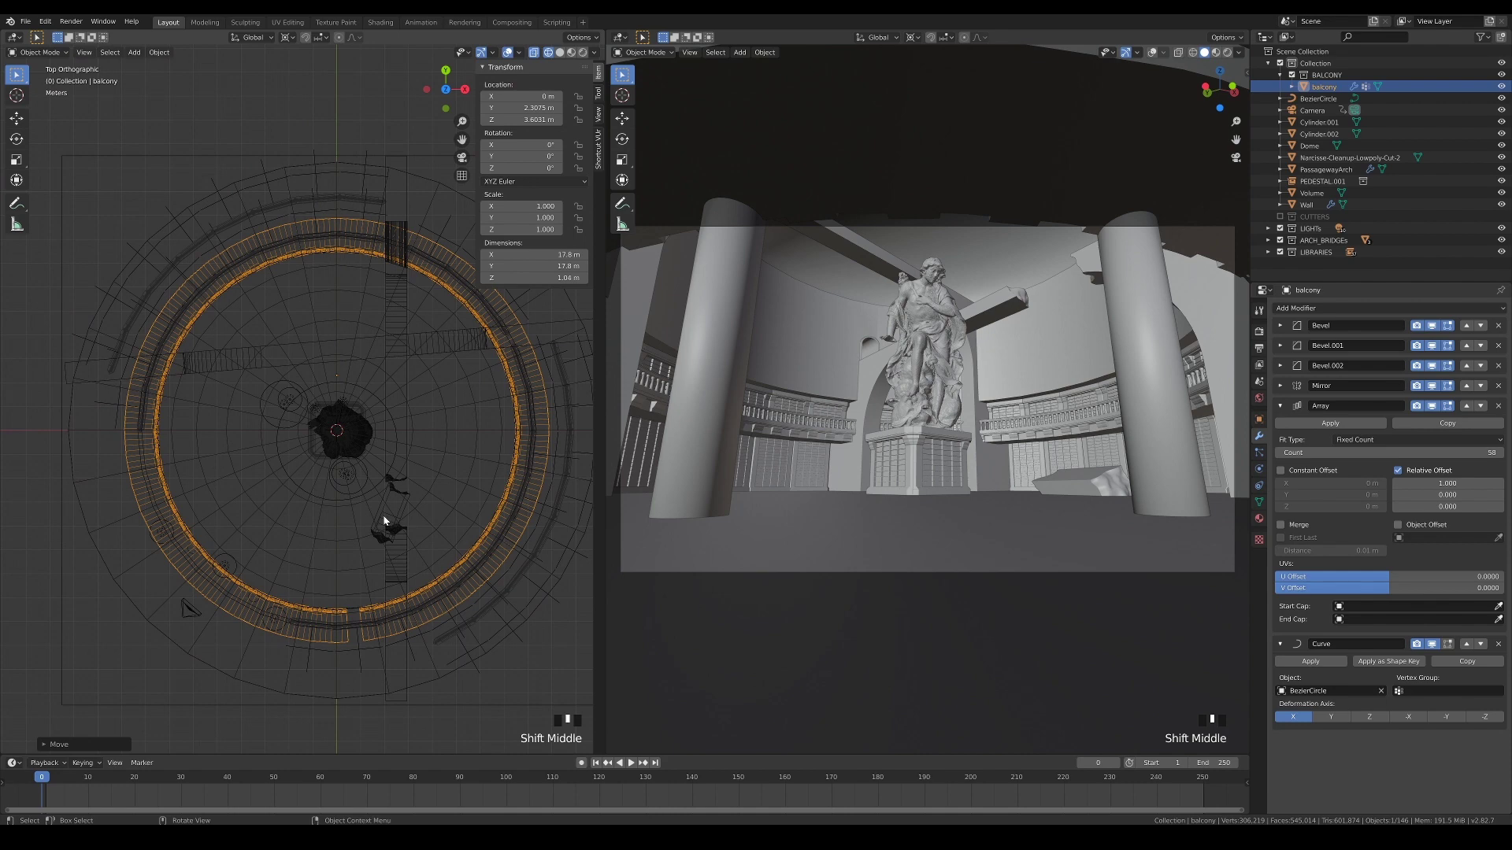
pyautogui.moveTo(384, 522); pyautogui.dragTo(398, 464, button='middle')
pyautogui.scroll(5, 386, 466)
pyautogui.moveTo(272, 496)
pyautogui.keyDown('shift'); pyautogui.mouseDown(button='middle')
pyautogui.moveTo(257, 520)
pyautogui.moveTo(284, 516)
pyautogui.mouseUp(button='middle'); pyautogui.keyUp('shift')
pyautogui.click(560, 53)
pyautogui.scroll(7, 338, 343)
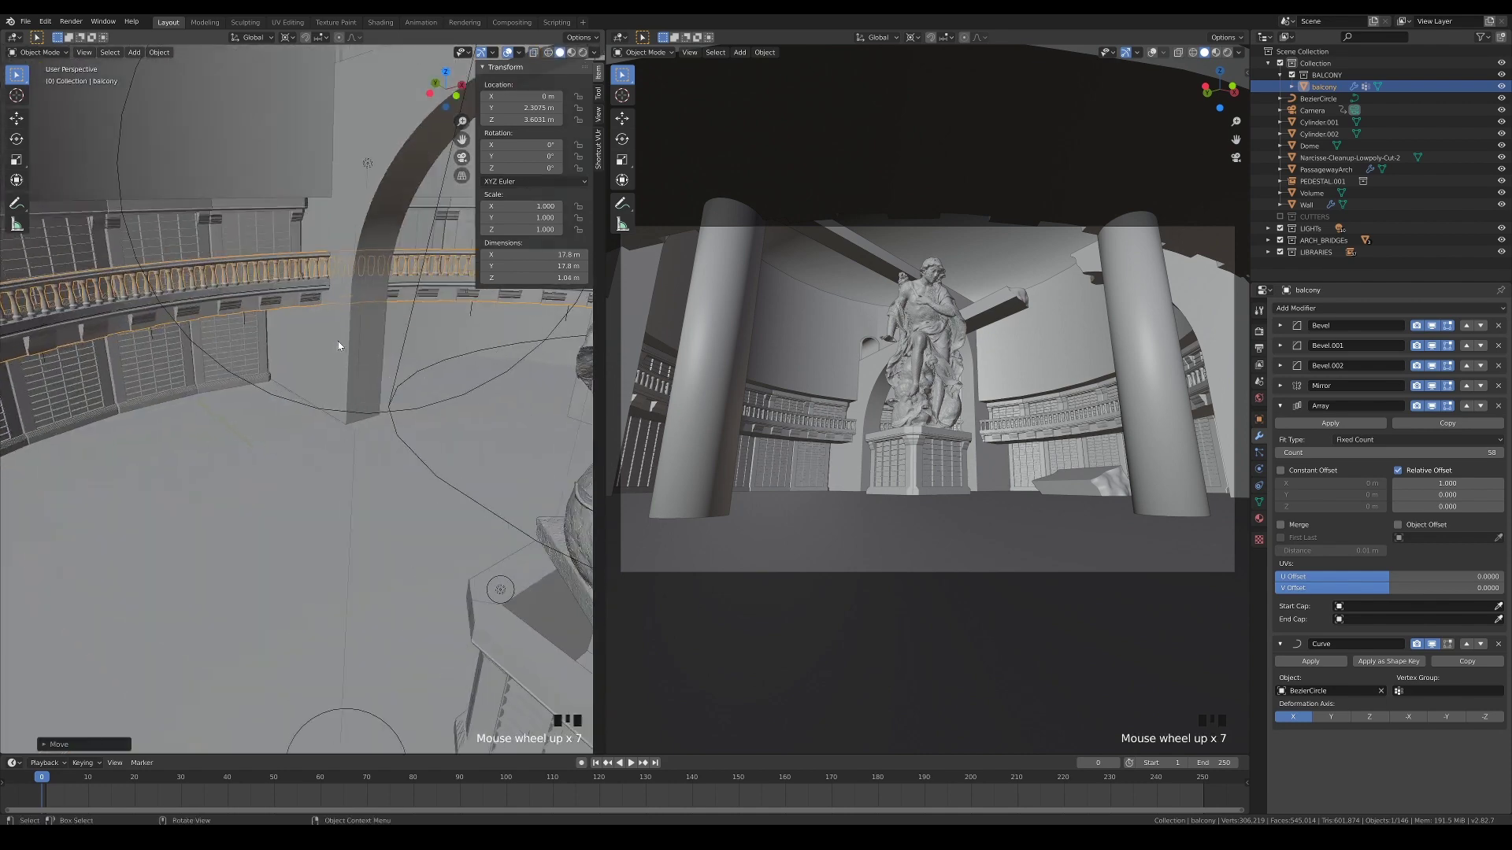
pyautogui.moveTo(338, 343)
pyautogui.keyDown('shift'); pyautogui.mouseDown(button='middle')
pyautogui.moveTo(297, 467)
pyautogui.moveTo(278, 451)
pyautogui.moveTo(277, 470)
pyautogui.moveTo(270, 449)
pyautogui.mouseUp(button='middle'); pyautogui.keyUp('shift')
pyautogui.scroll(-9, 269, 448)
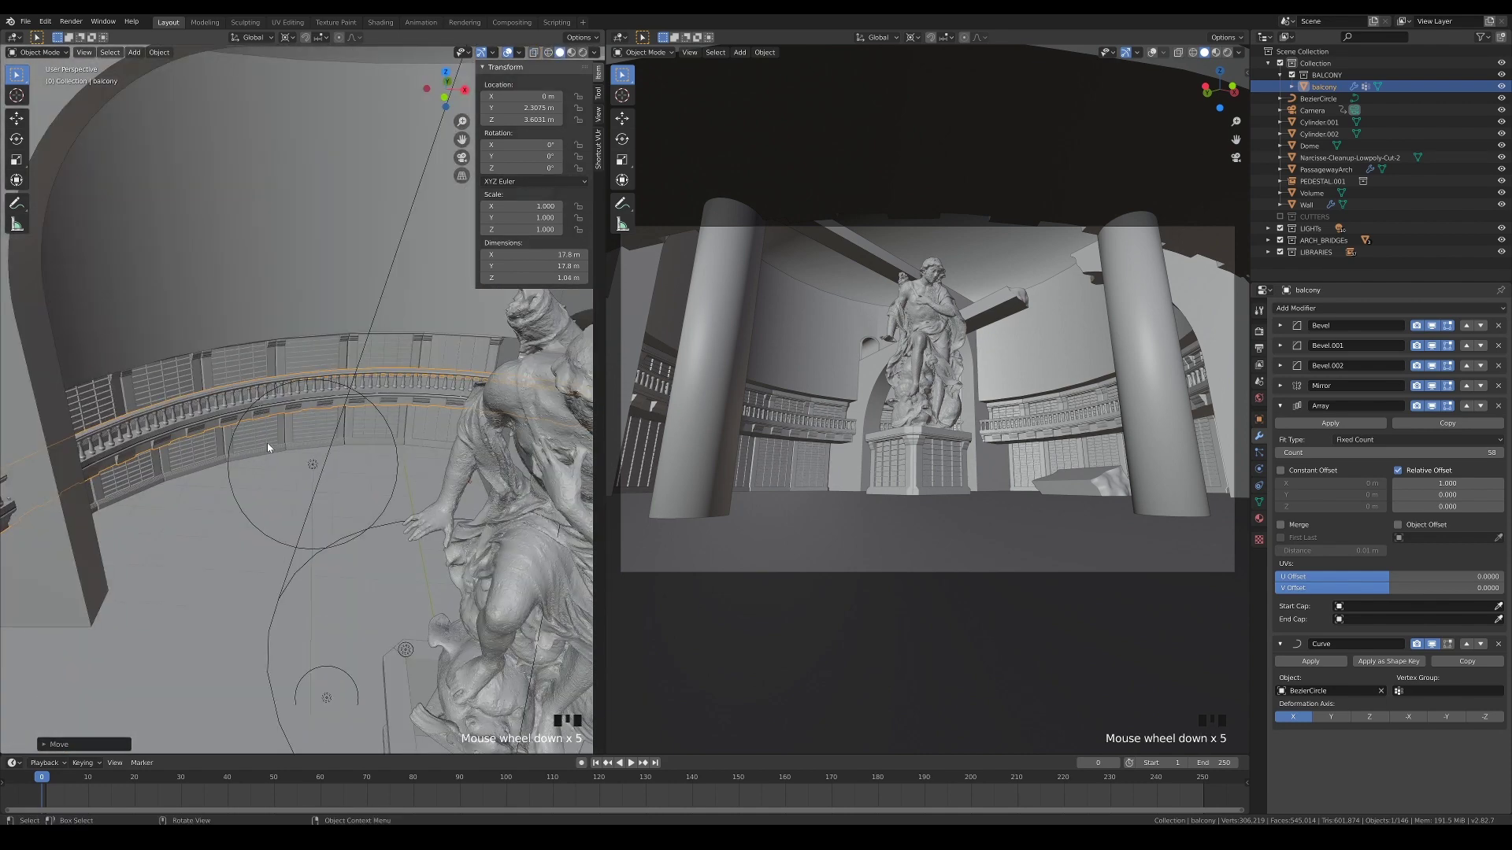
pyautogui.press('z')
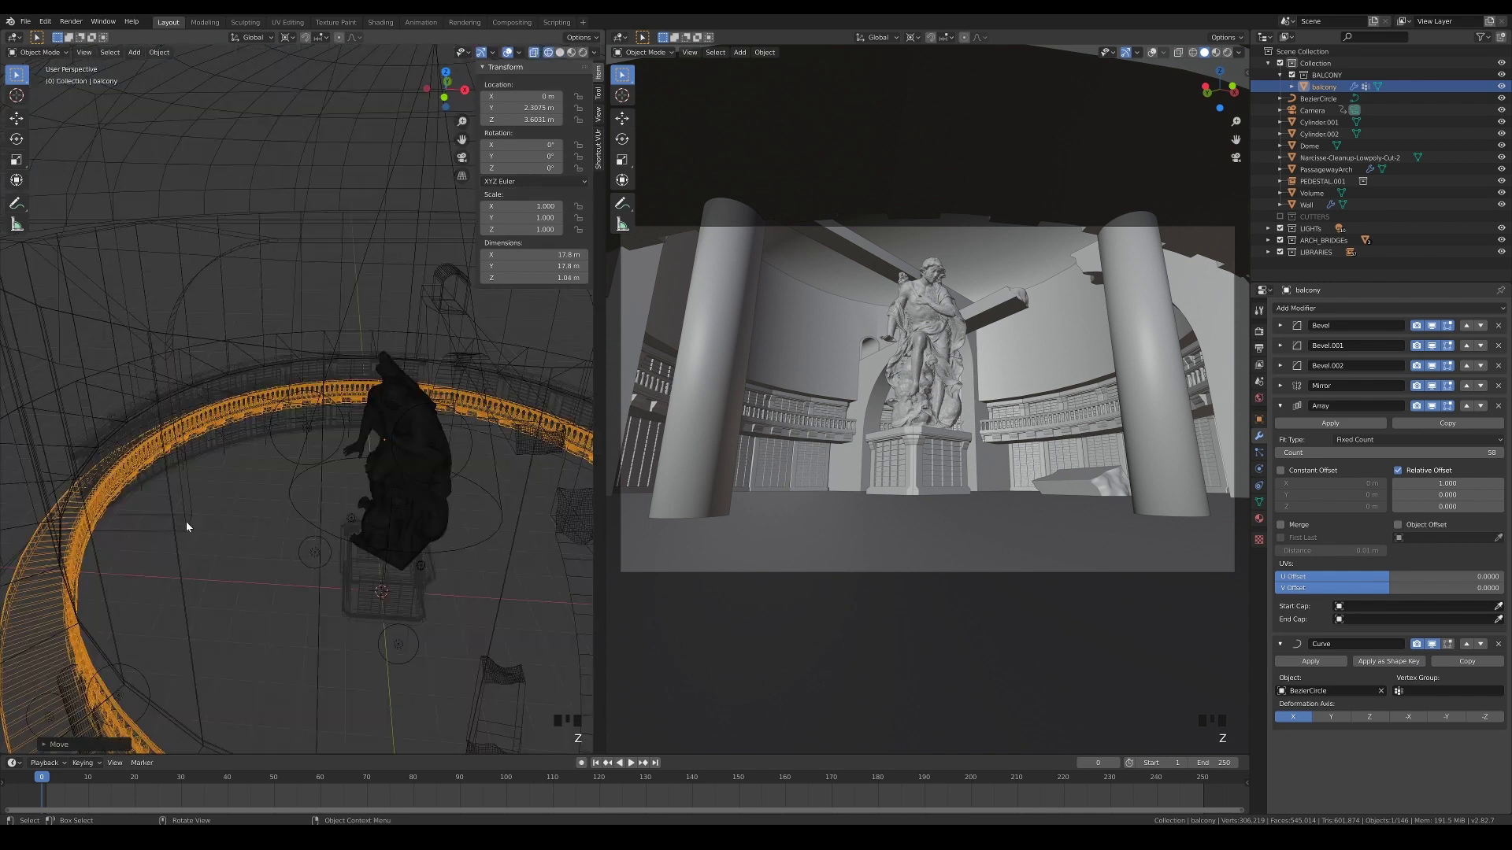
# - Link the CANDLESTAND collection from props_02.blend into the scene
pyautogui.click(416, 640)
pyautogui.keyDown('shift'); pyautogui.moveTo(417, 642); pyautogui.dragTo(366, 578, button='middle'); pyautogui.keyUp('shift')
pyautogui.scroll(-5, 315, 541)
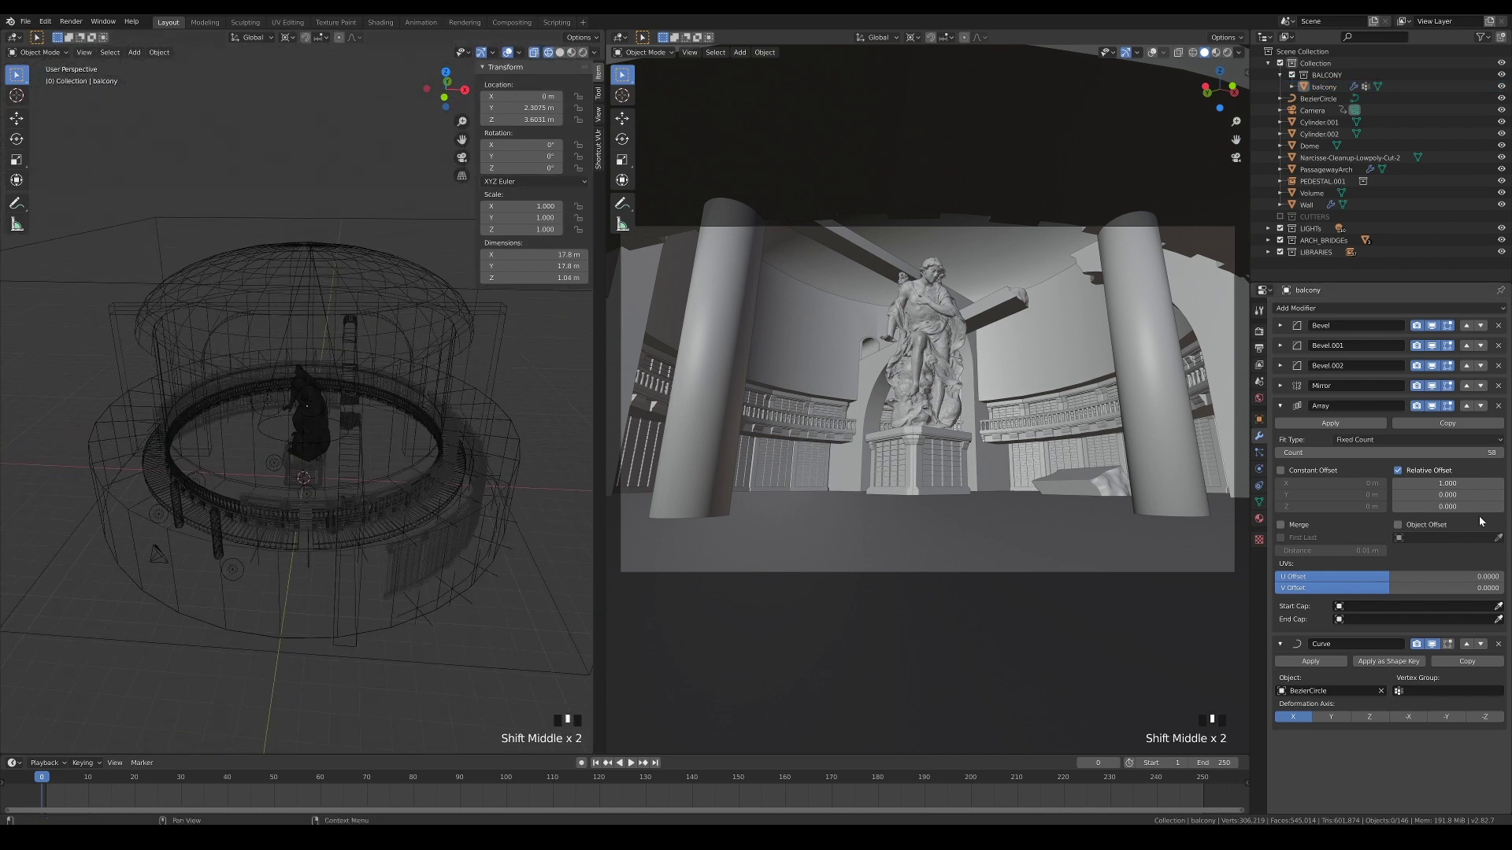
pyautogui.click(44, 51)
pyautogui.click(27, 22)
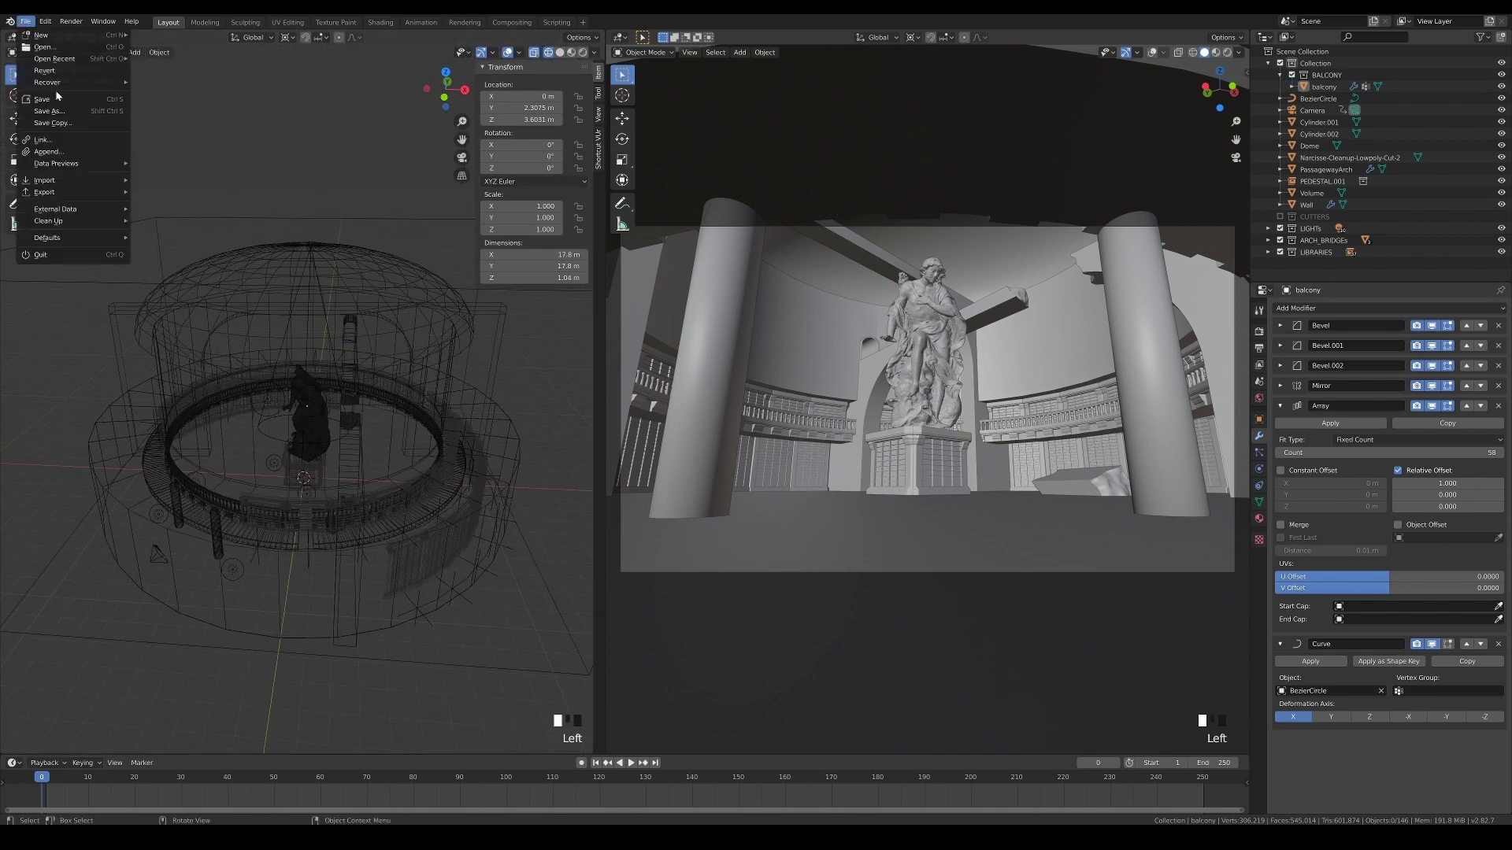
pyautogui.click(77, 143)
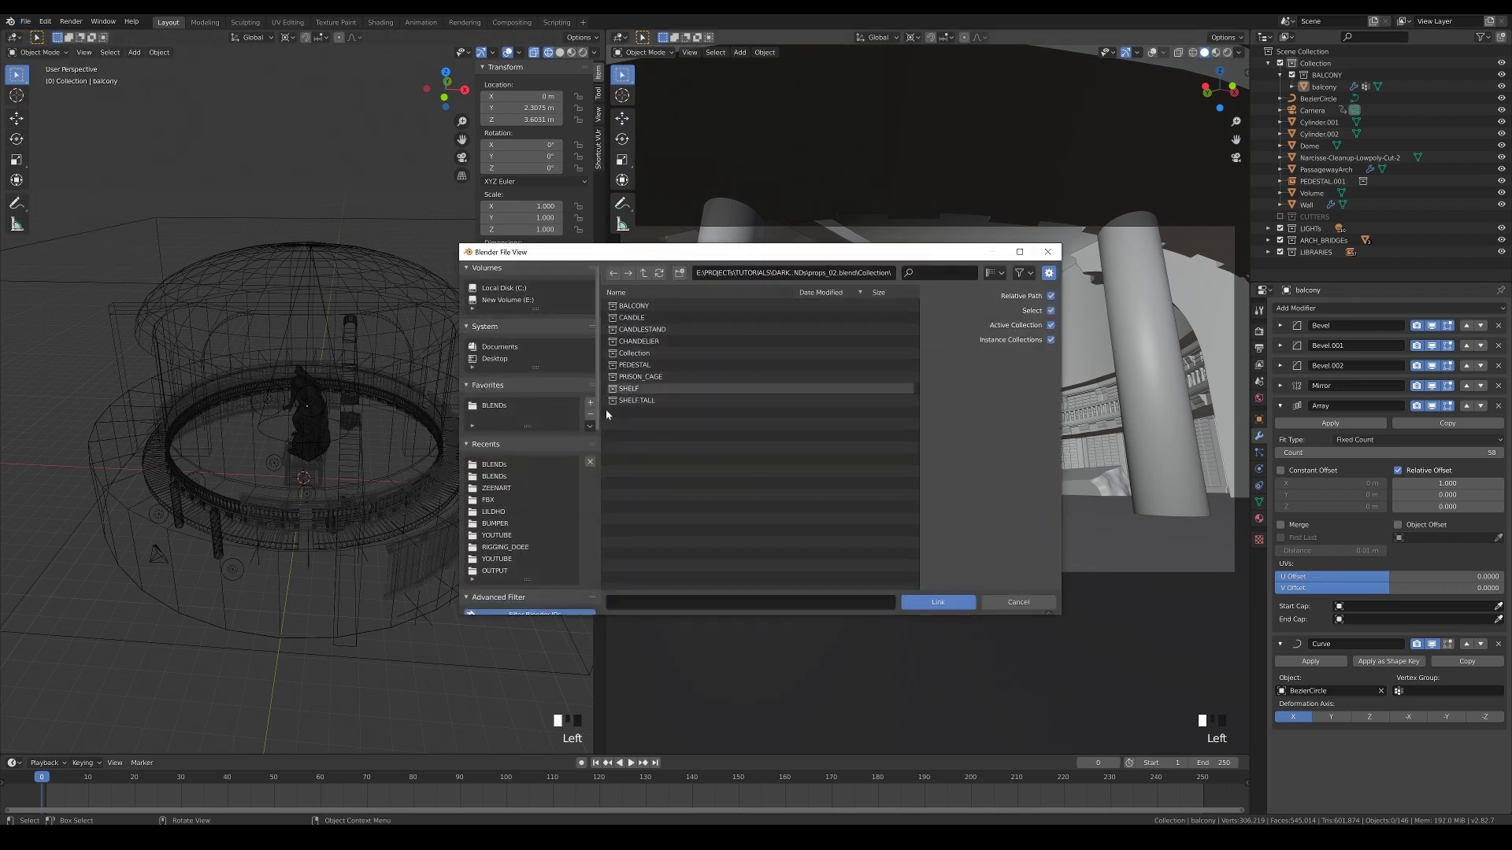
pyautogui.click(659, 330)
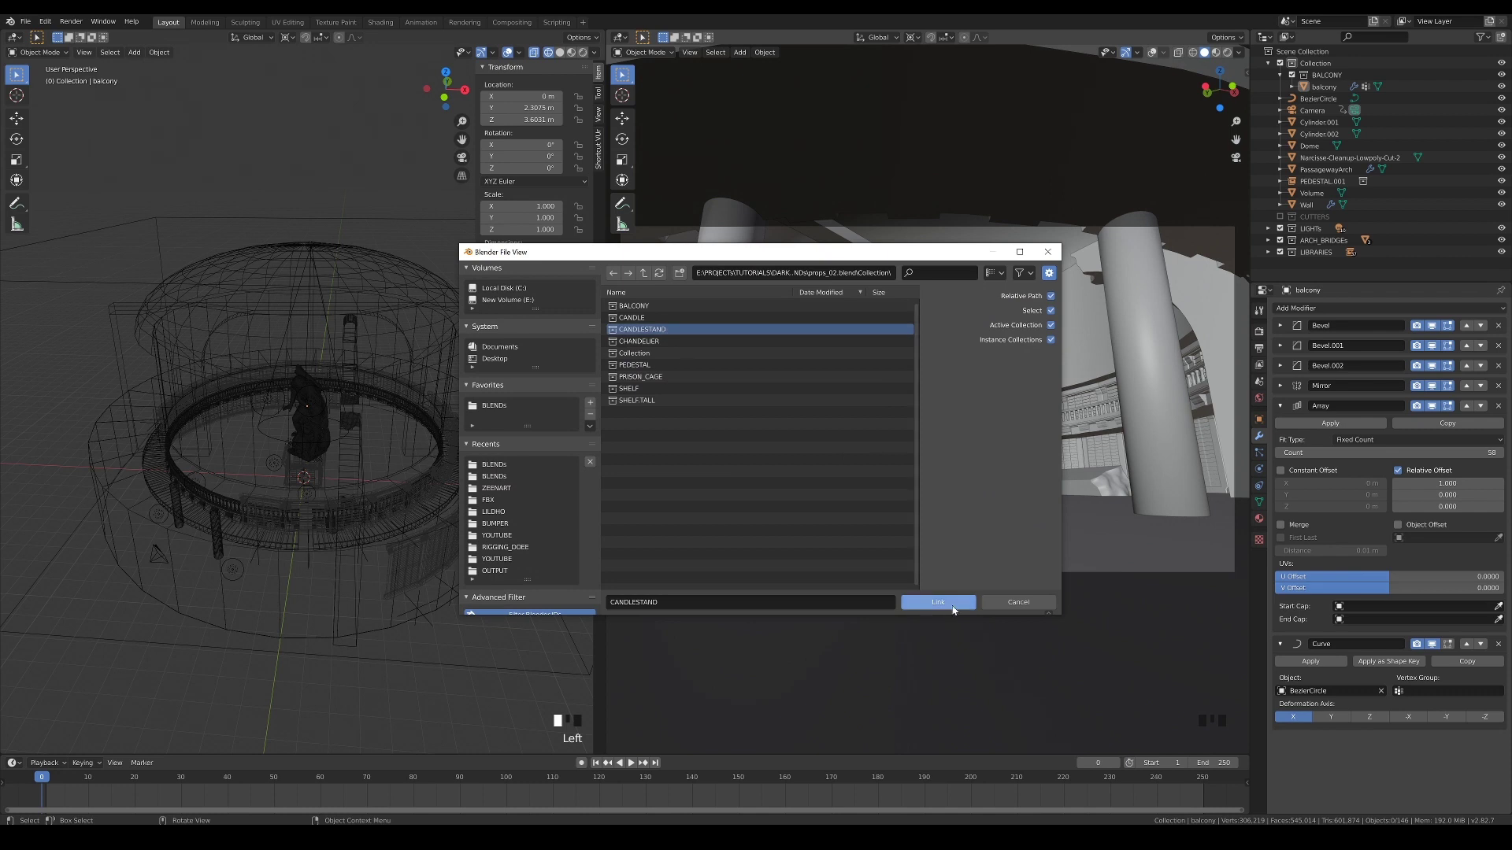
pyautogui.click(938, 603)
# - Move the candlestand across the floor to about X -4.99 m, Y -3.74 m, between the statue and the camera-side column
pyautogui.scroll(3, 347, 589)
pyautogui.press('KP_7')
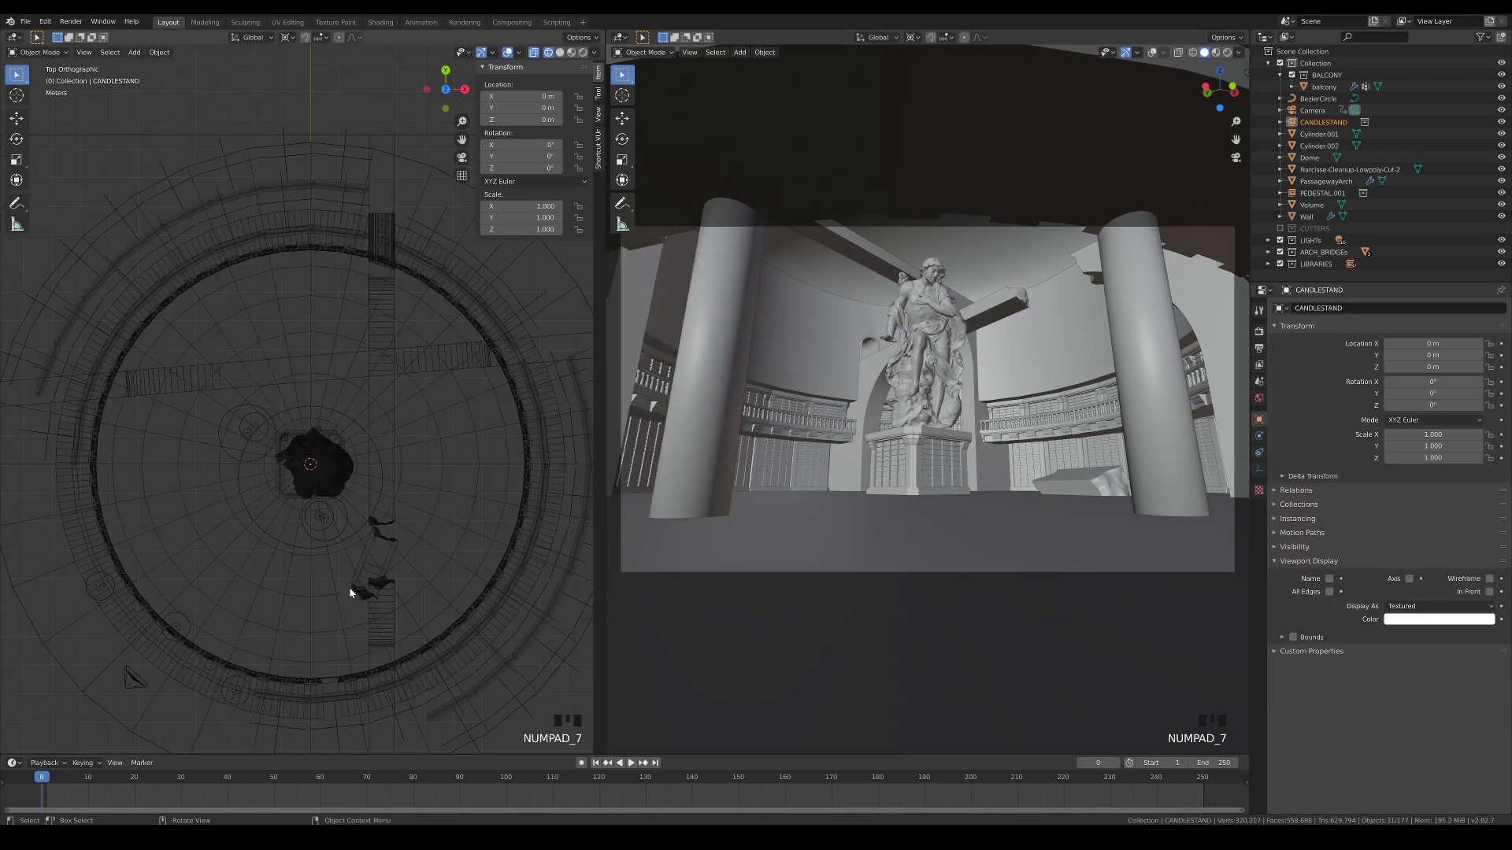
pyautogui.scroll(4, 348, 577)
pyautogui.press('g')
pyautogui.click(196, 585)
pyautogui.scroll(-3, 268, 638)
pyautogui.keyDown('shift'); pyautogui.moveTo(277, 611); pyautogui.dragTo(278, 543, button='middle'); pyautogui.keyUp('shift')
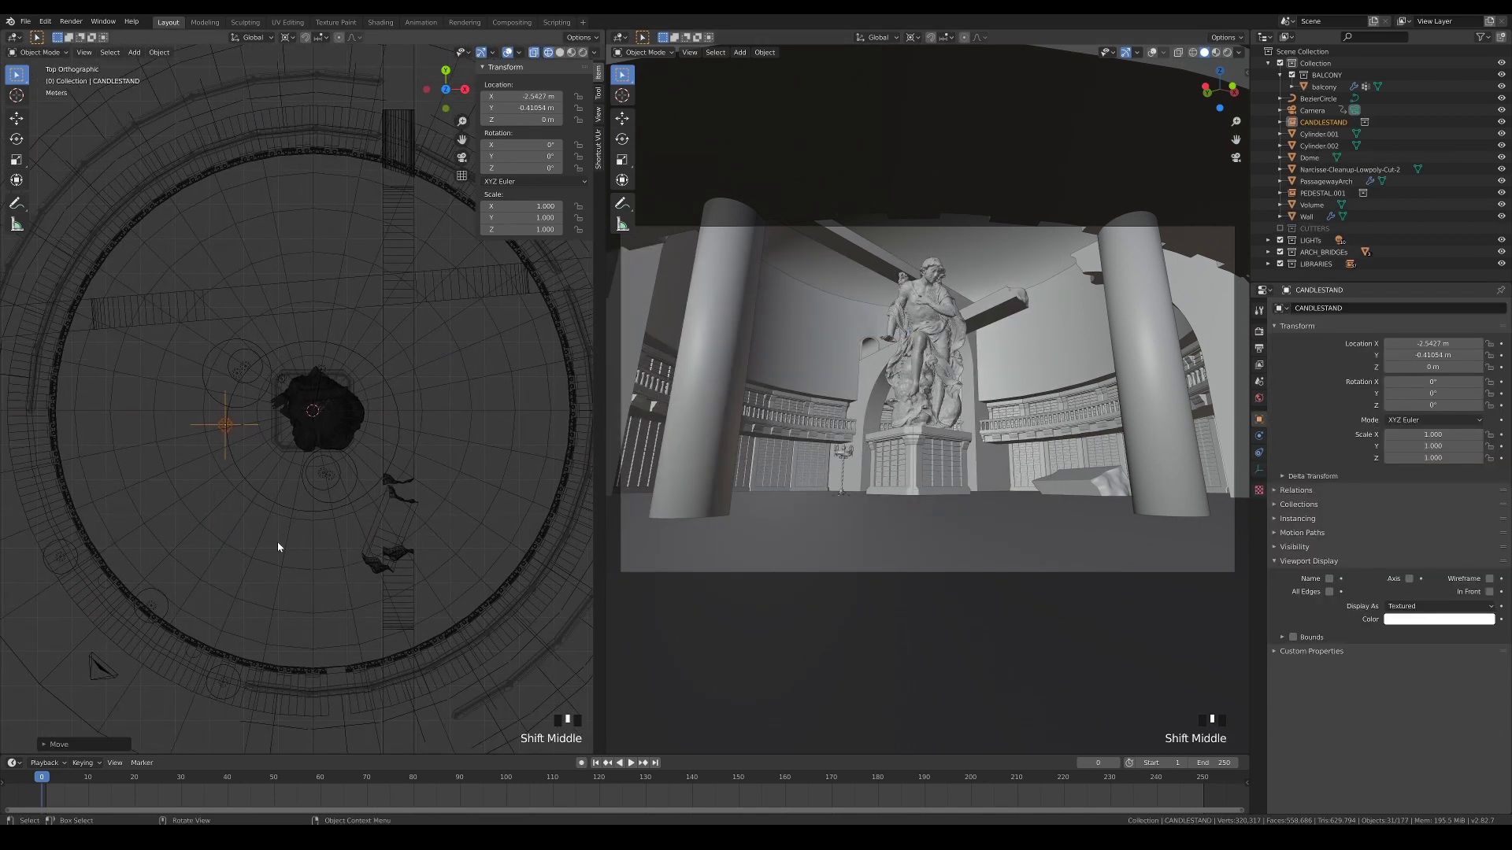
pyautogui.press('g')
pyautogui.click(197, 632)
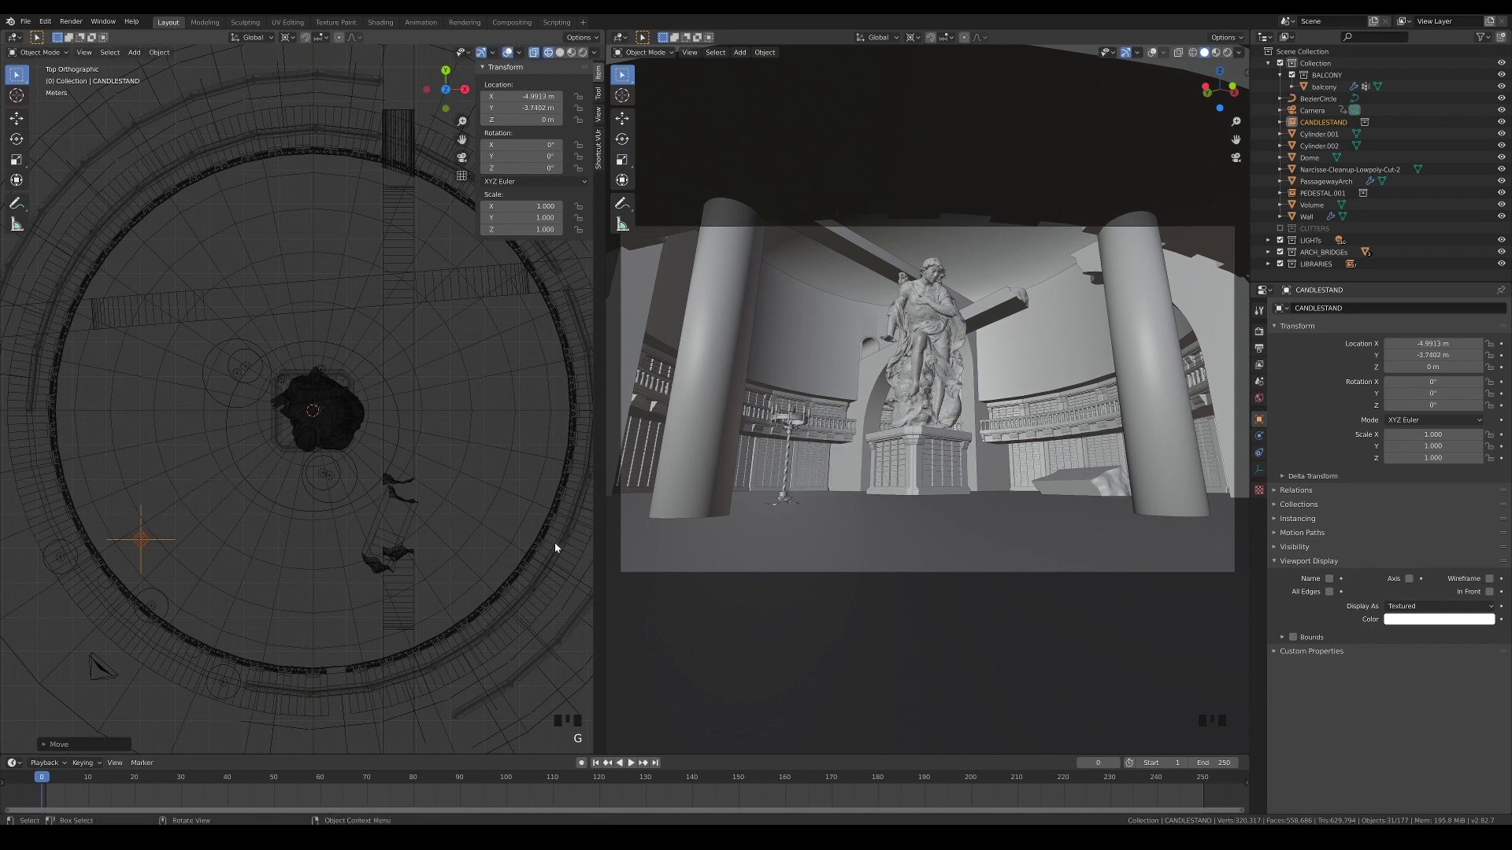
# - Link the PRISON_CAGE collection from props_02.blend into the scene
pyautogui.click(25, 24)
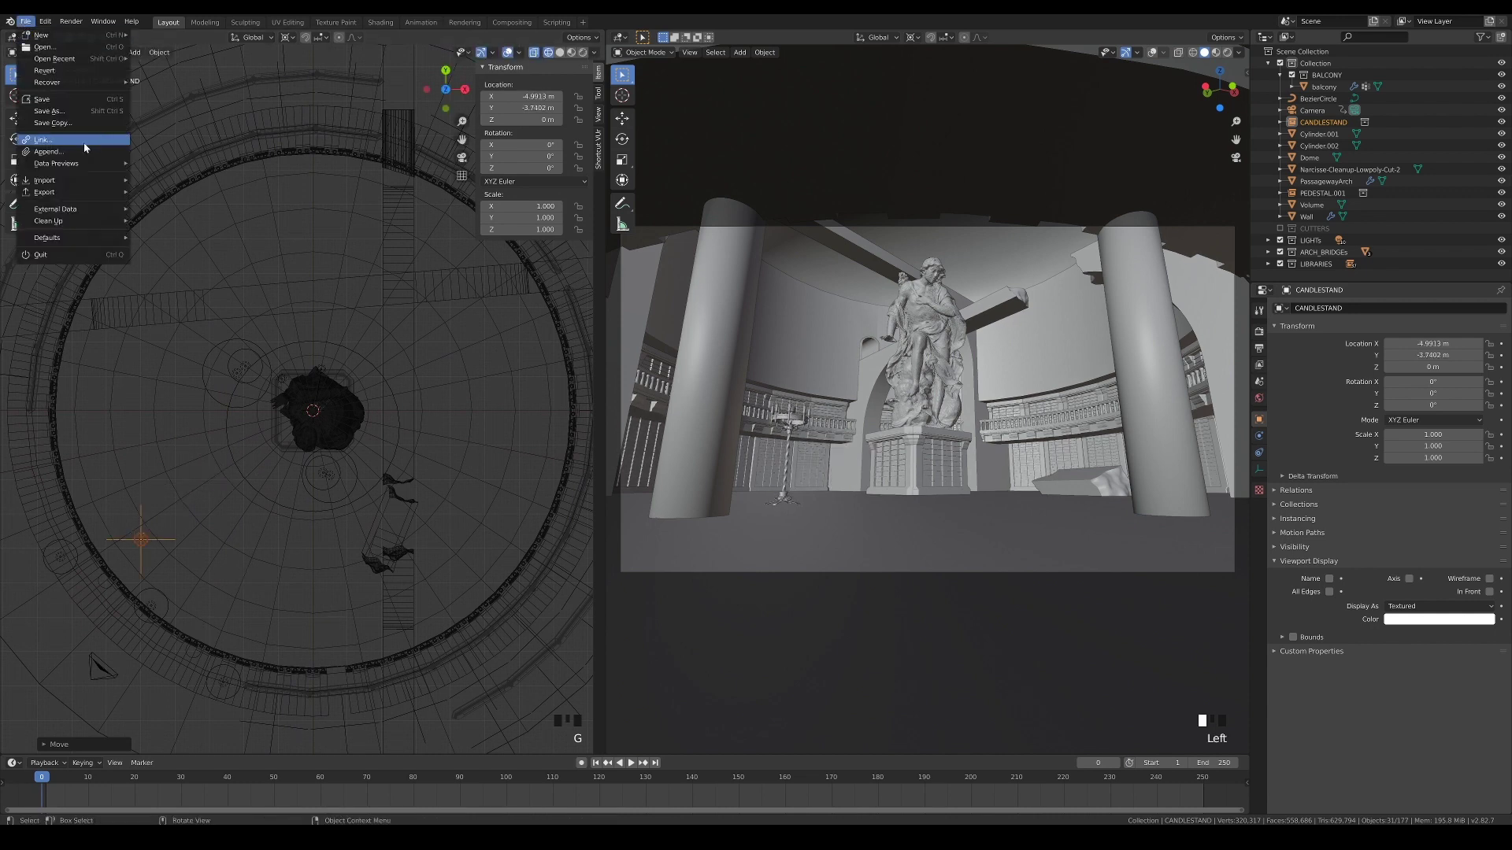
pyautogui.click(86, 141)
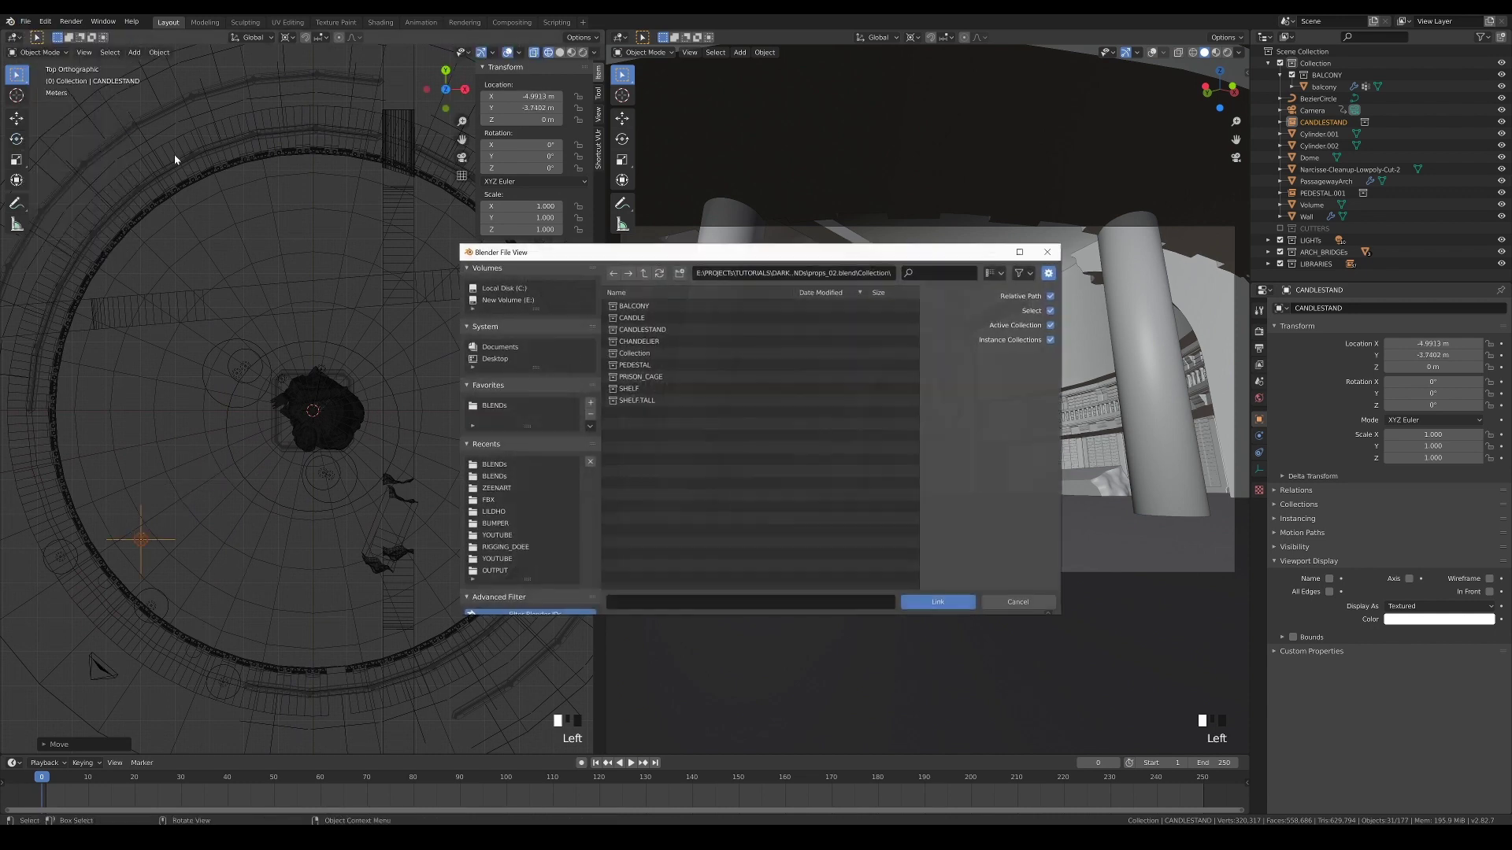
pyautogui.click(666, 376)
pyautogui.click(942, 606)
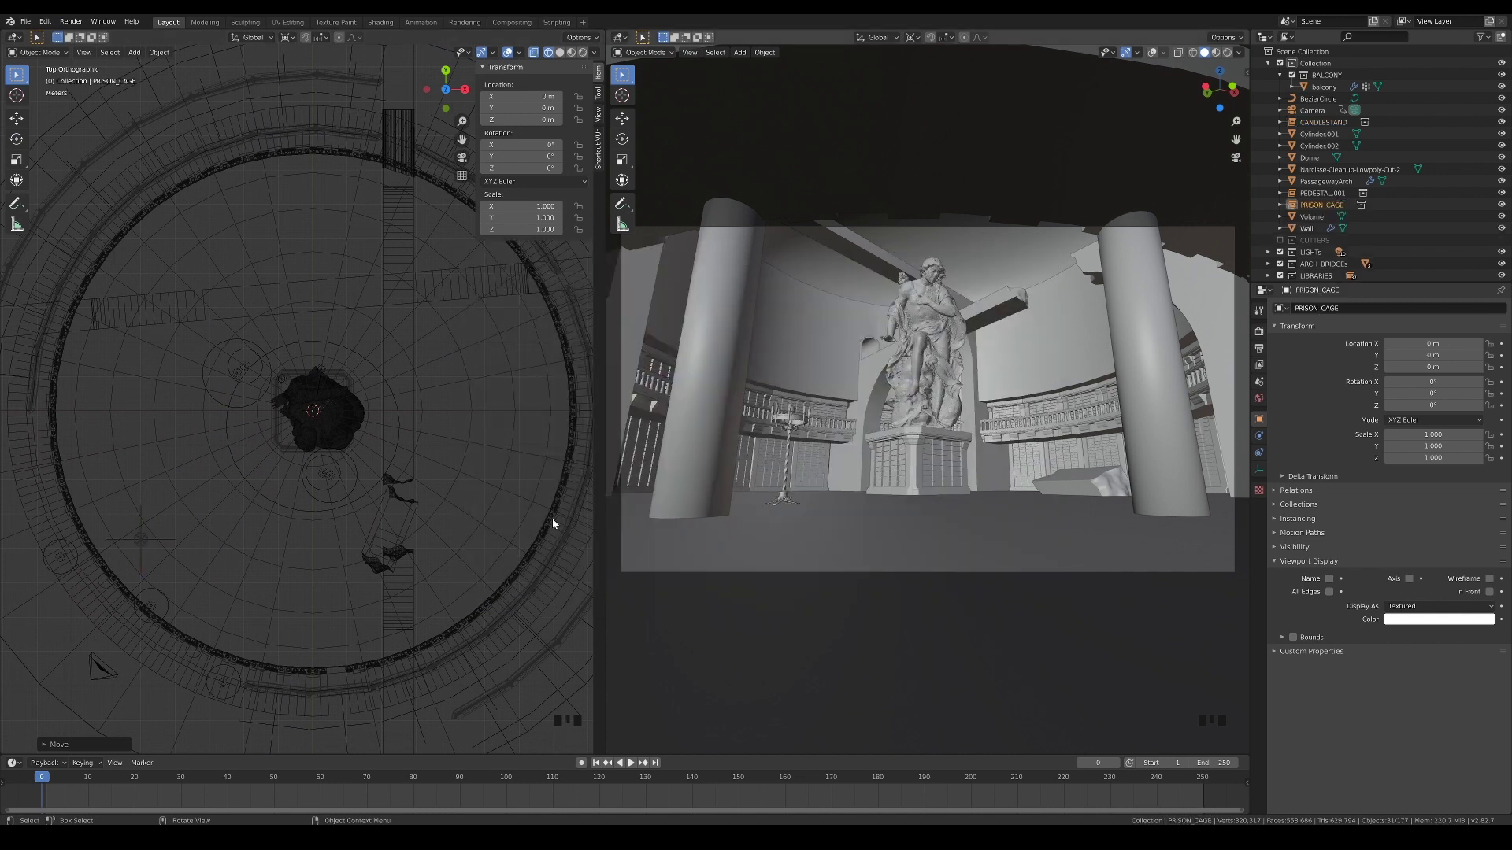
# - Raise the prison cage to about 4.36 m and shift it in plan to about X 1.19 m, Y -4.83 m
pyautogui.press('KP_1')
pyautogui.press('g')
pyautogui.press('z')
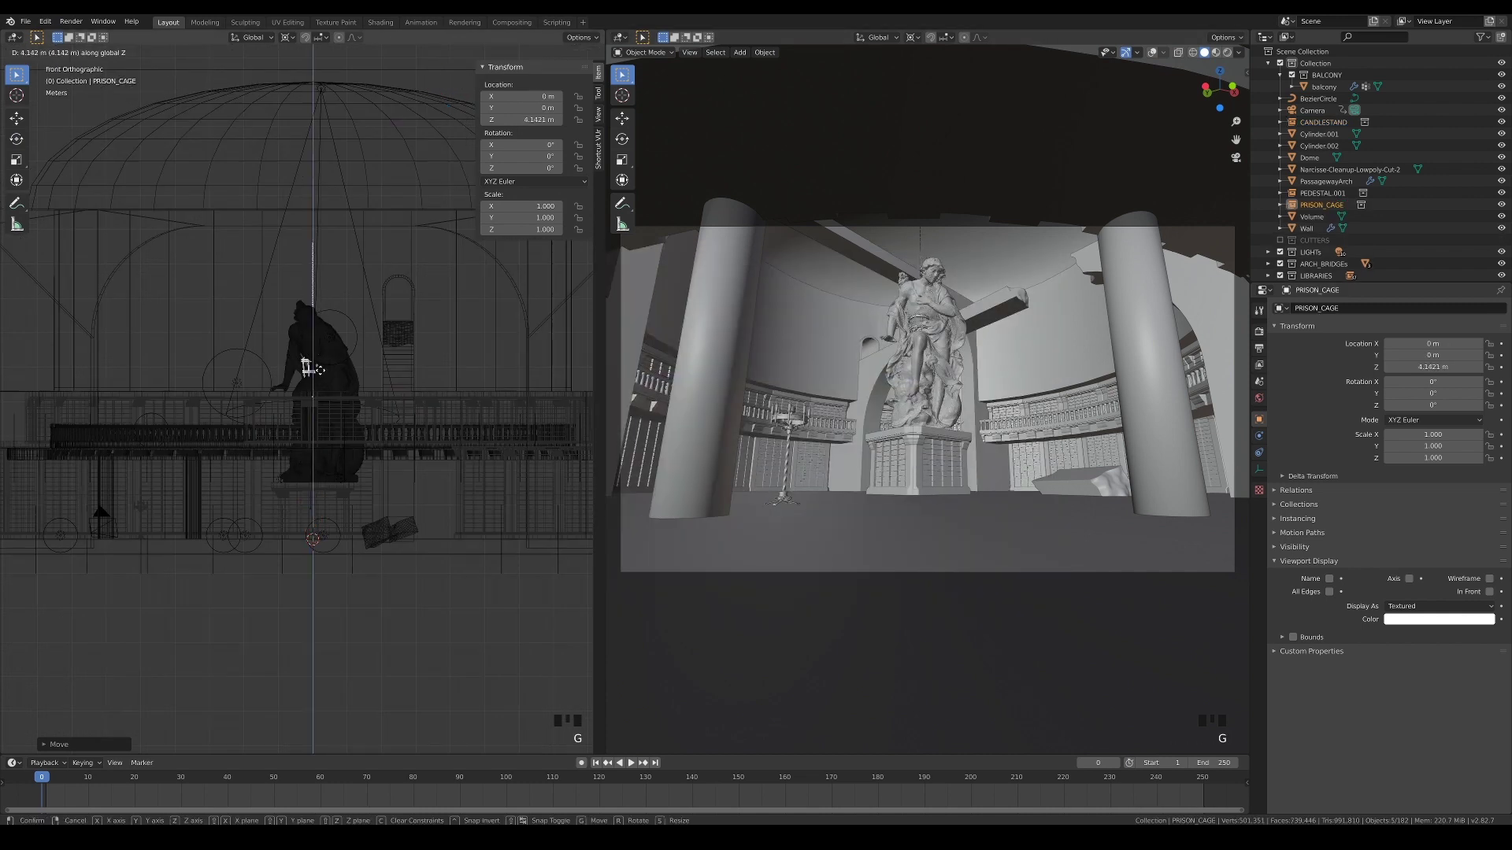
pyautogui.press('z')
pyautogui.press('z')
pyautogui.press('KP_7')
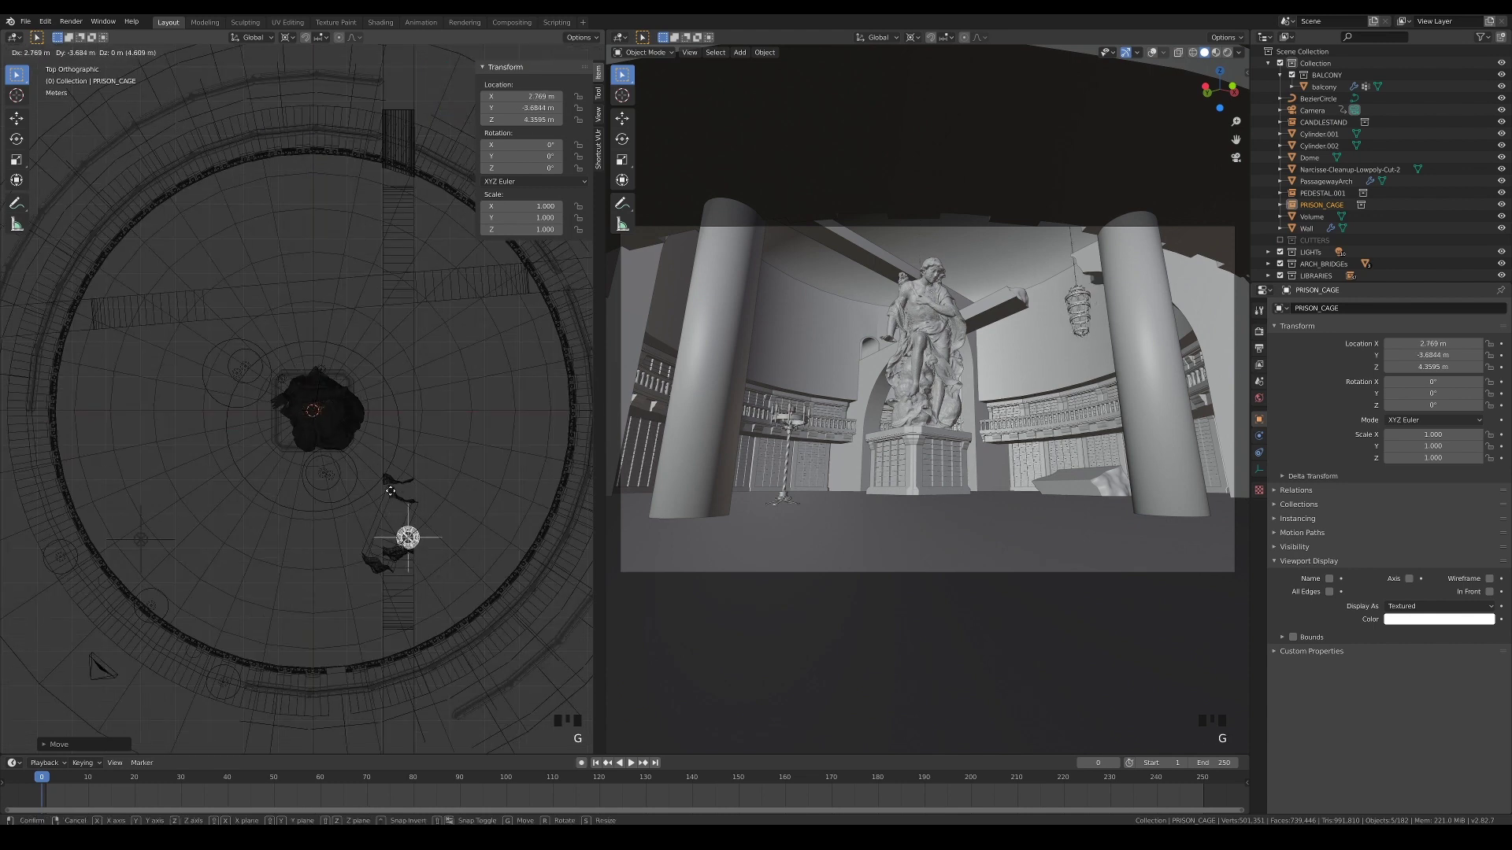
pyautogui.click(331, 528)
# - Lower the prison cage to about 2.72 m and nudge it to about X 1.22 m, Y -4.58 m
pyautogui.press('g')
pyautogui.press('z')
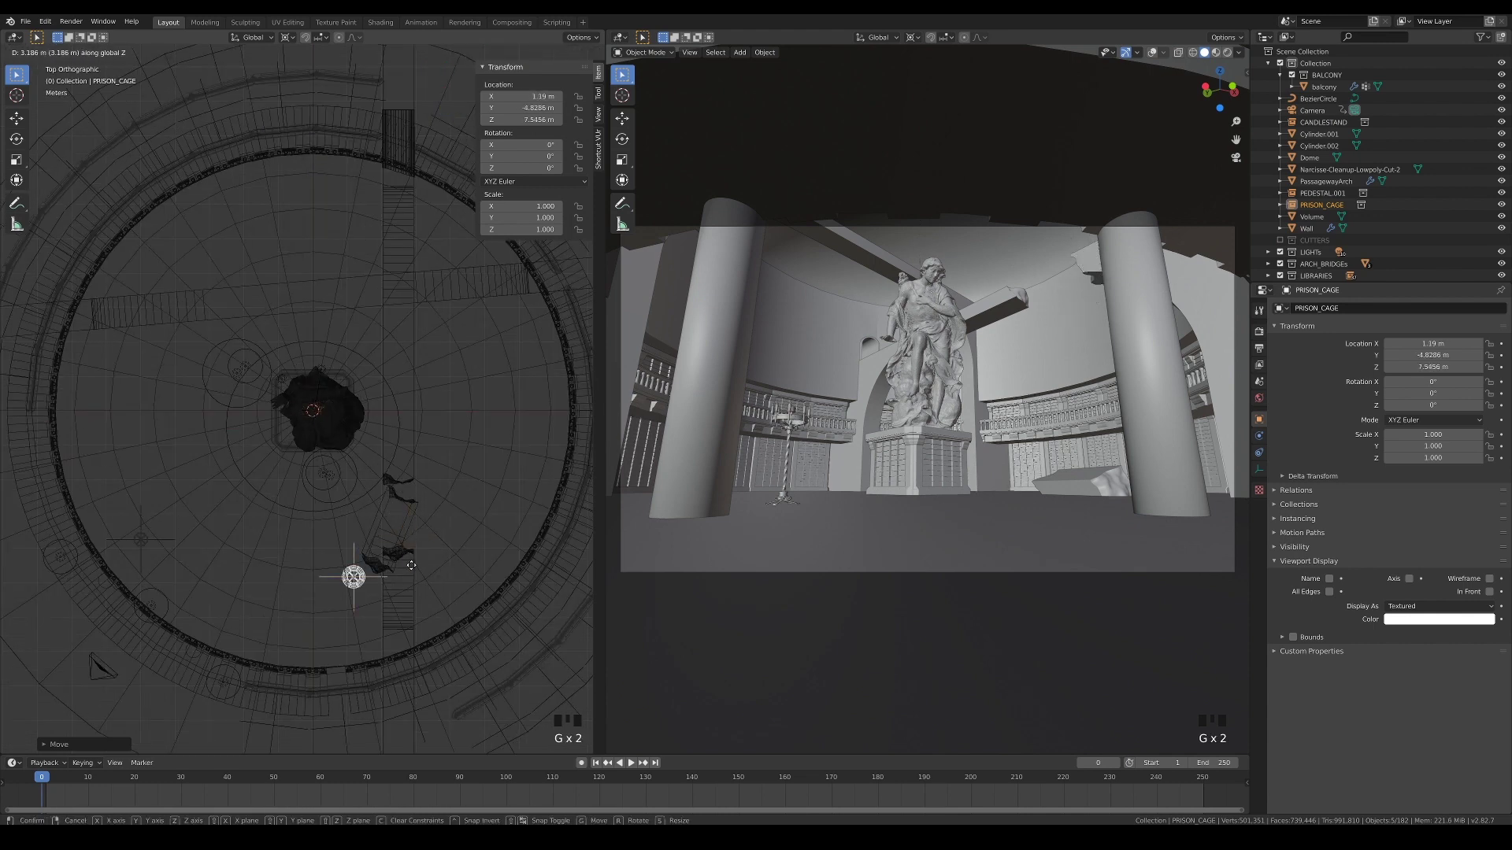
pyautogui.click(431, 510)
pyautogui.press('g')
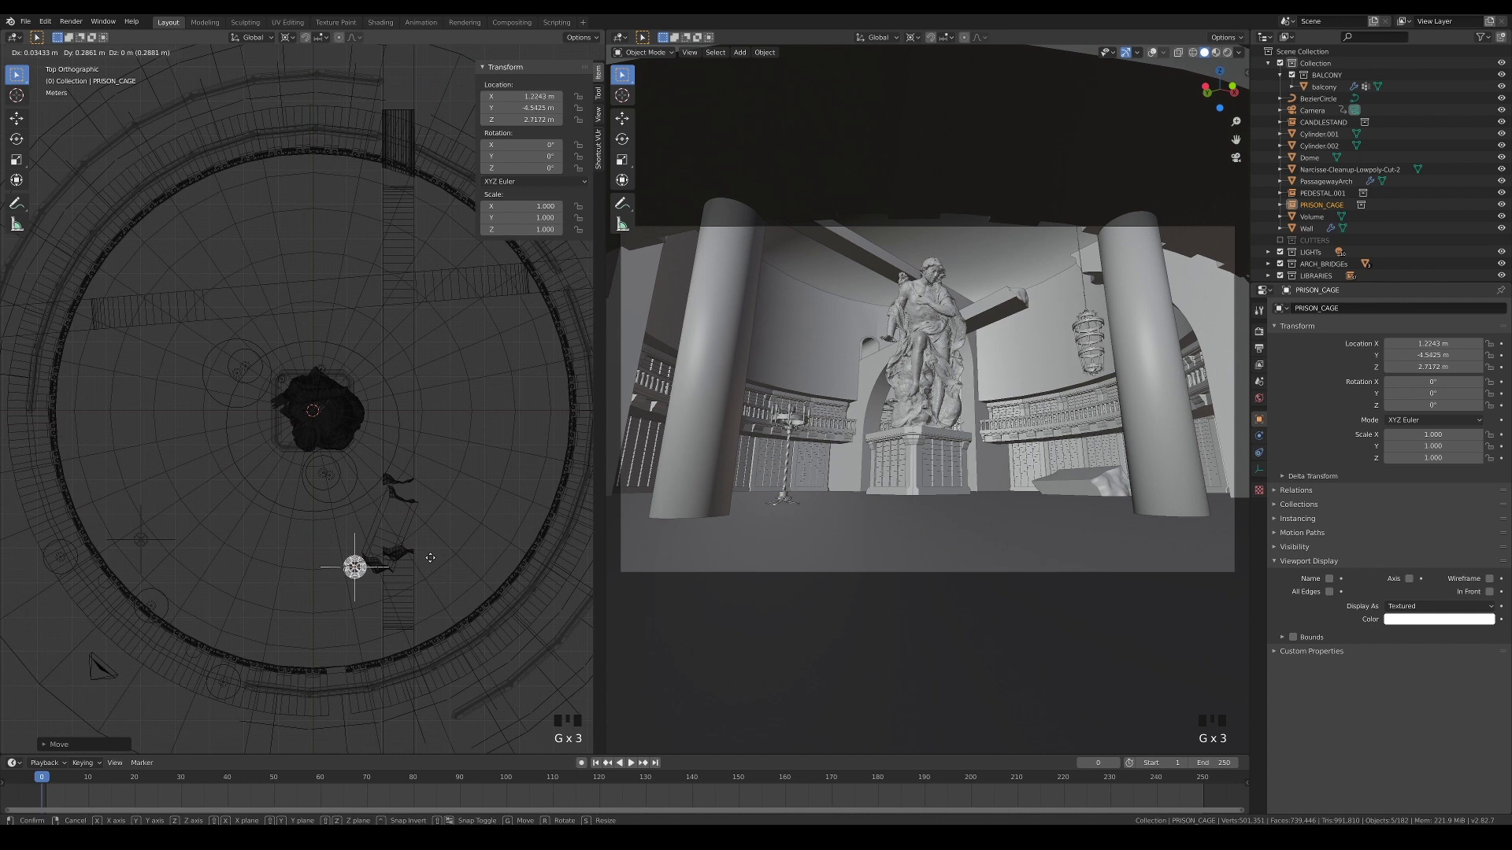
pyautogui.click(449, 552)
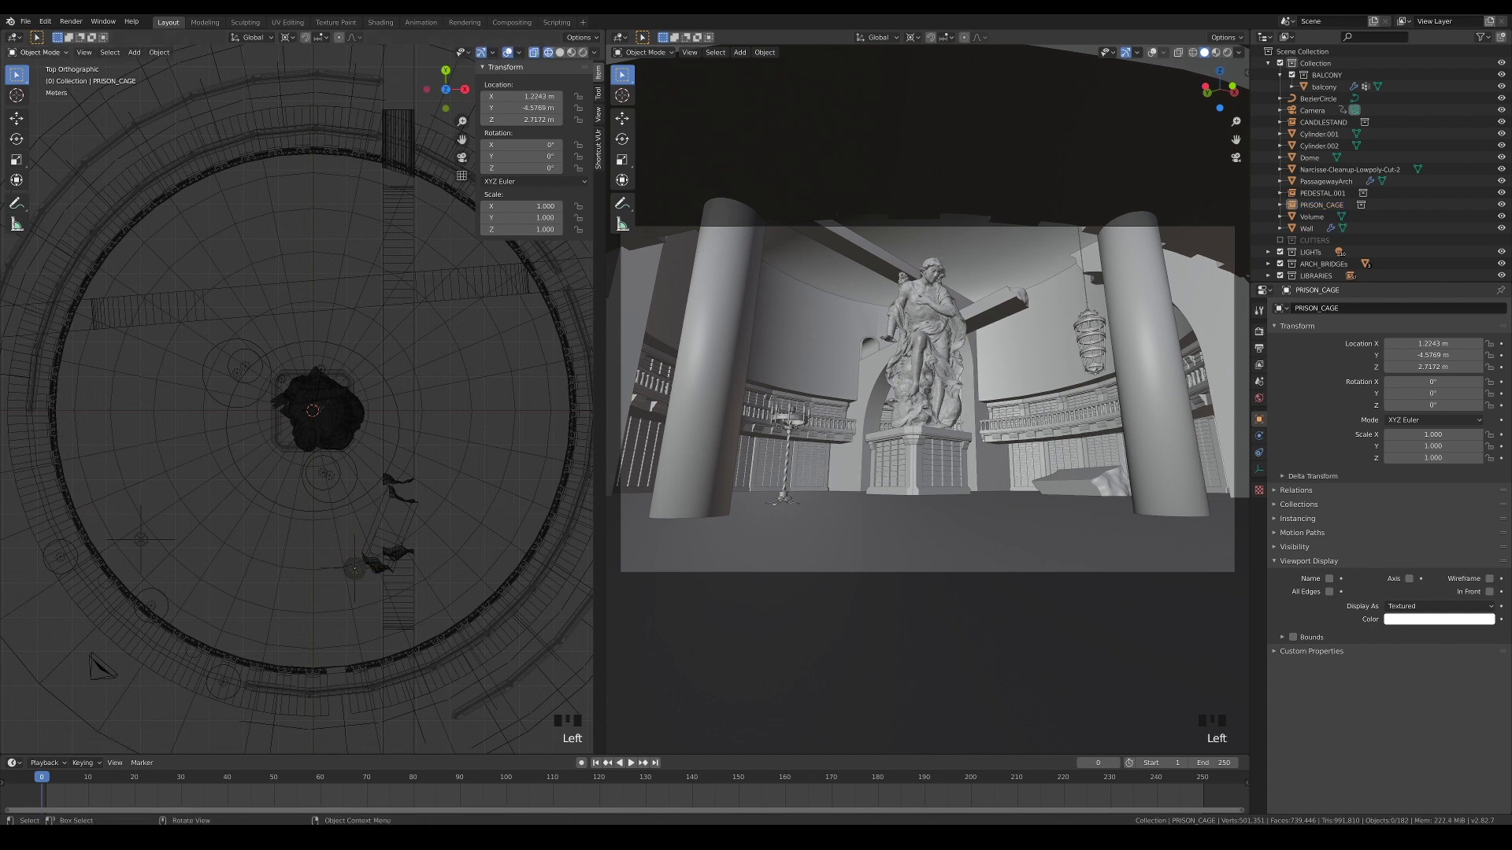
# - Link the CHANDELIER collection from props_02.blend into the scene
pyautogui.click(26, 21)
pyautogui.click(73, 142)
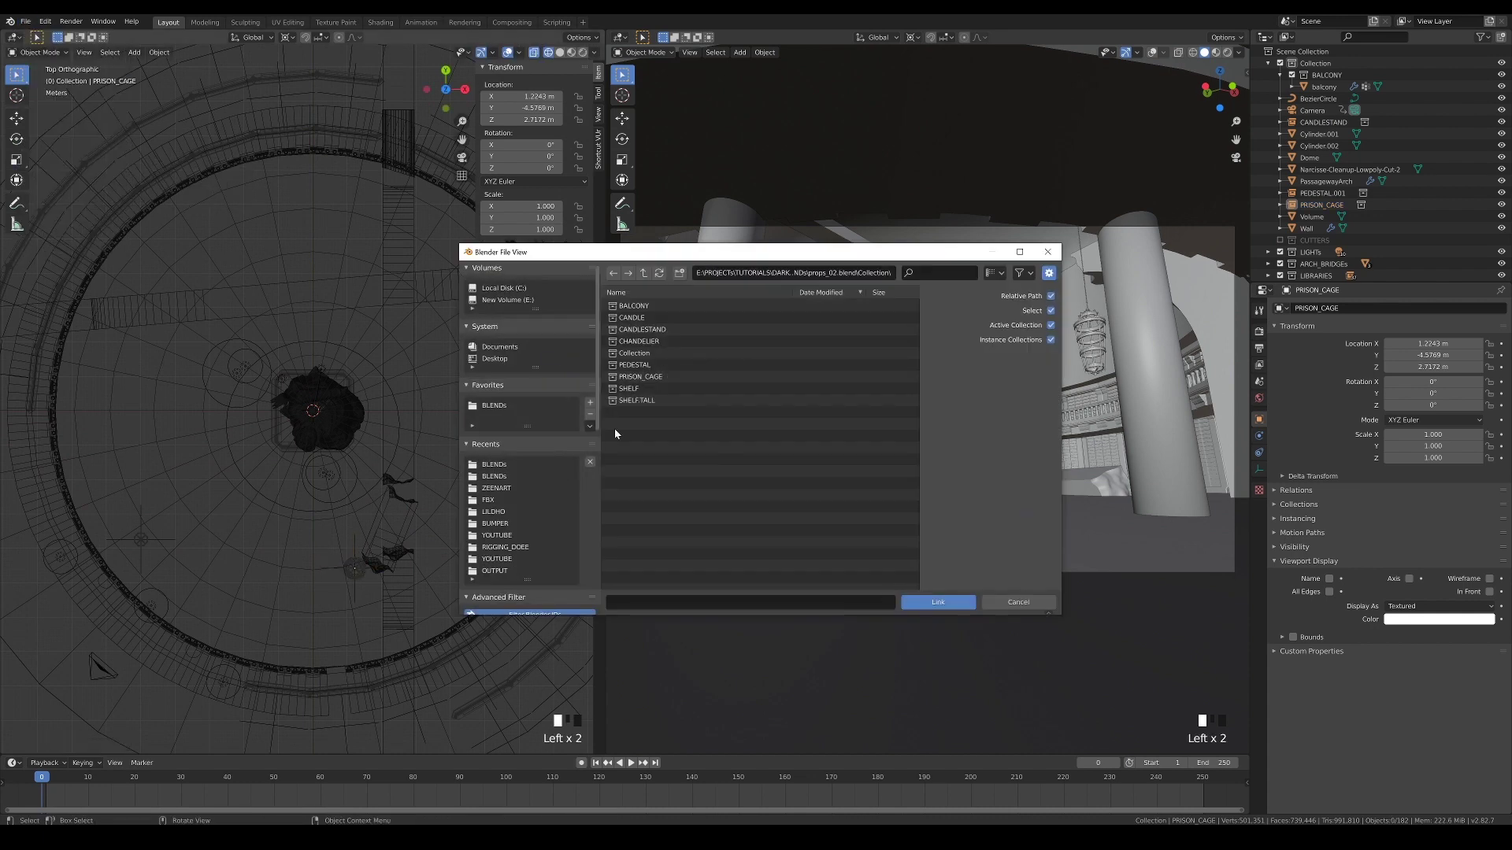
pyautogui.click(690, 341)
pyautogui.click(938, 601)
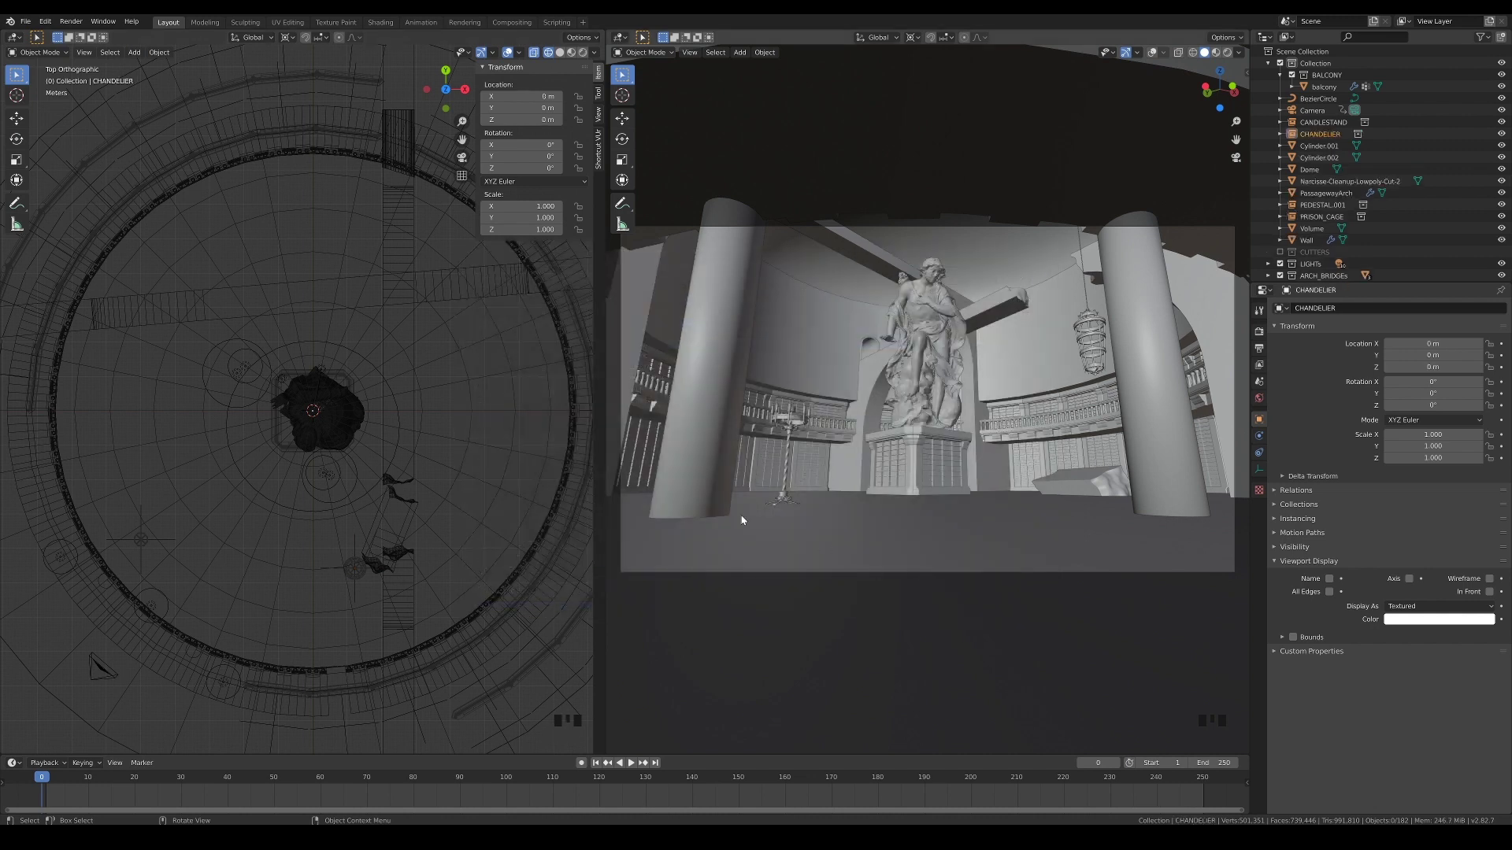
# - Raise the chandelier to a height of about 4.89 m and position it on the candlestand's side of the statue
pyautogui.press('KP_1')
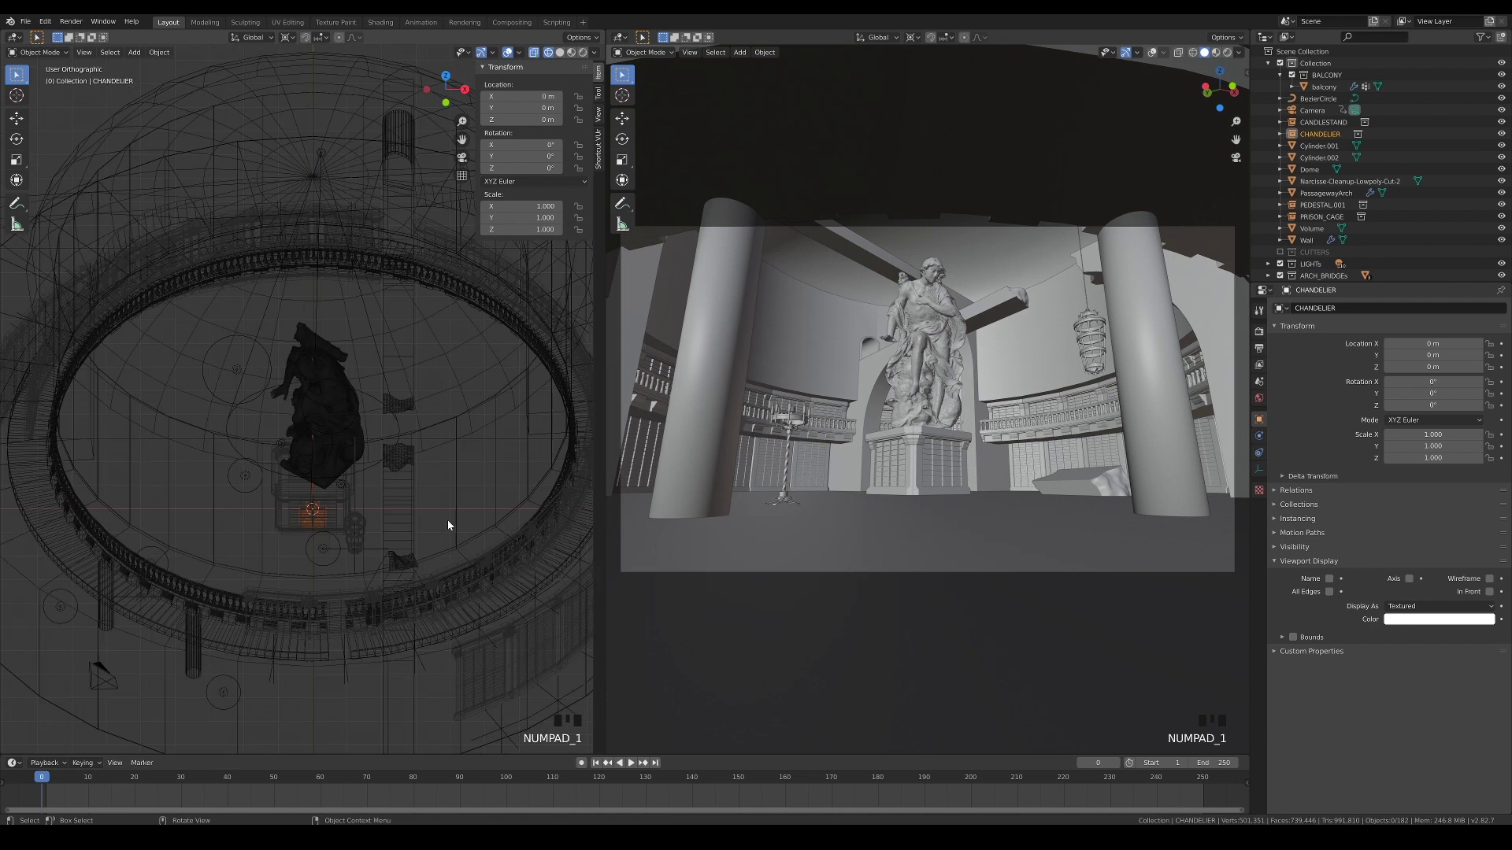
pyautogui.press('g')
pyautogui.press('z')
pyautogui.click(338, 364)
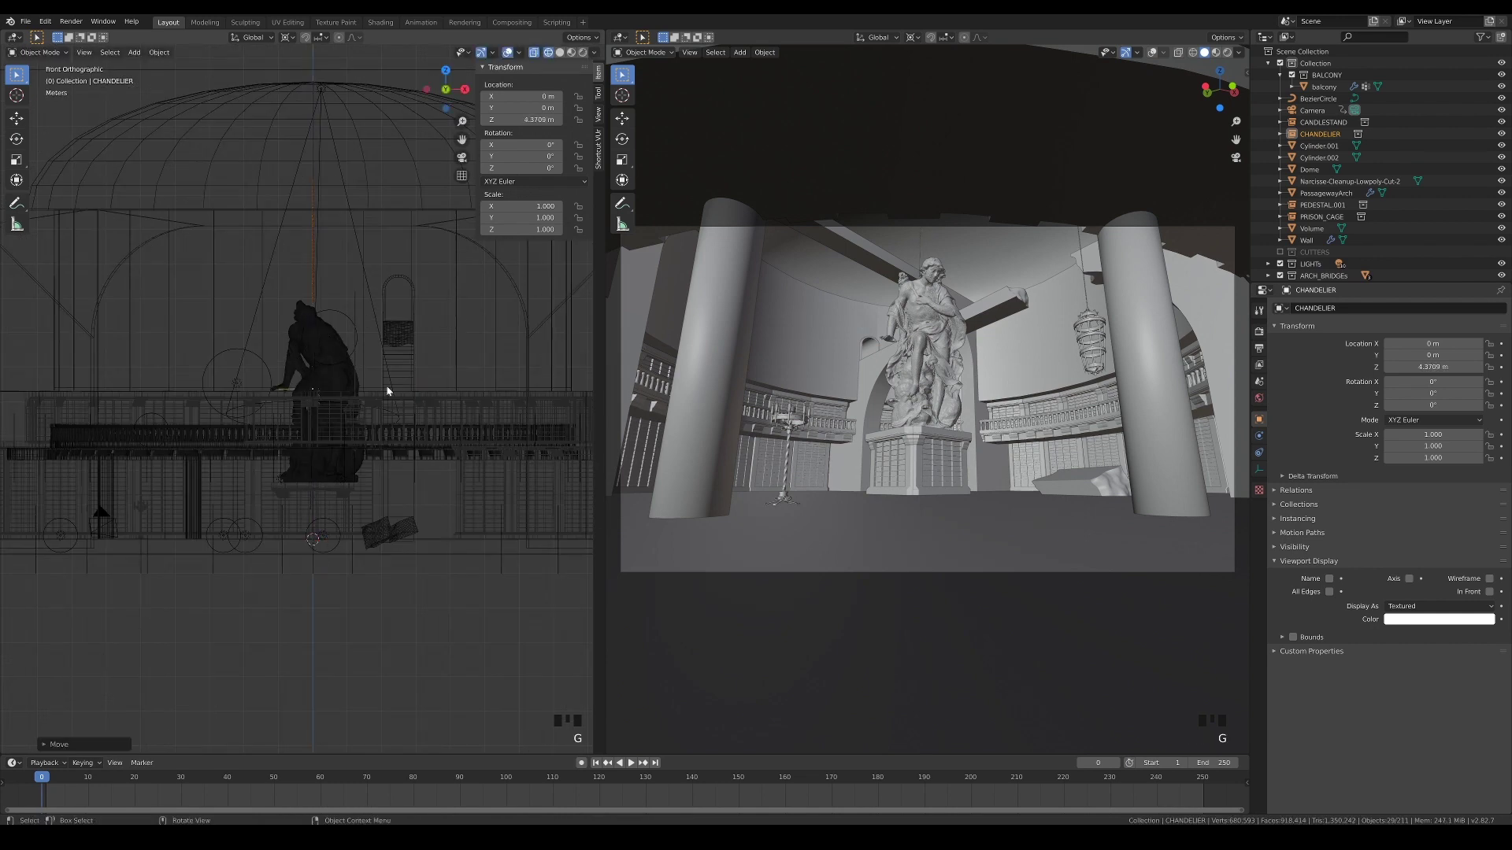
pyautogui.press('g')
pyautogui.click(354, 399)
pyautogui.press('KP_7')
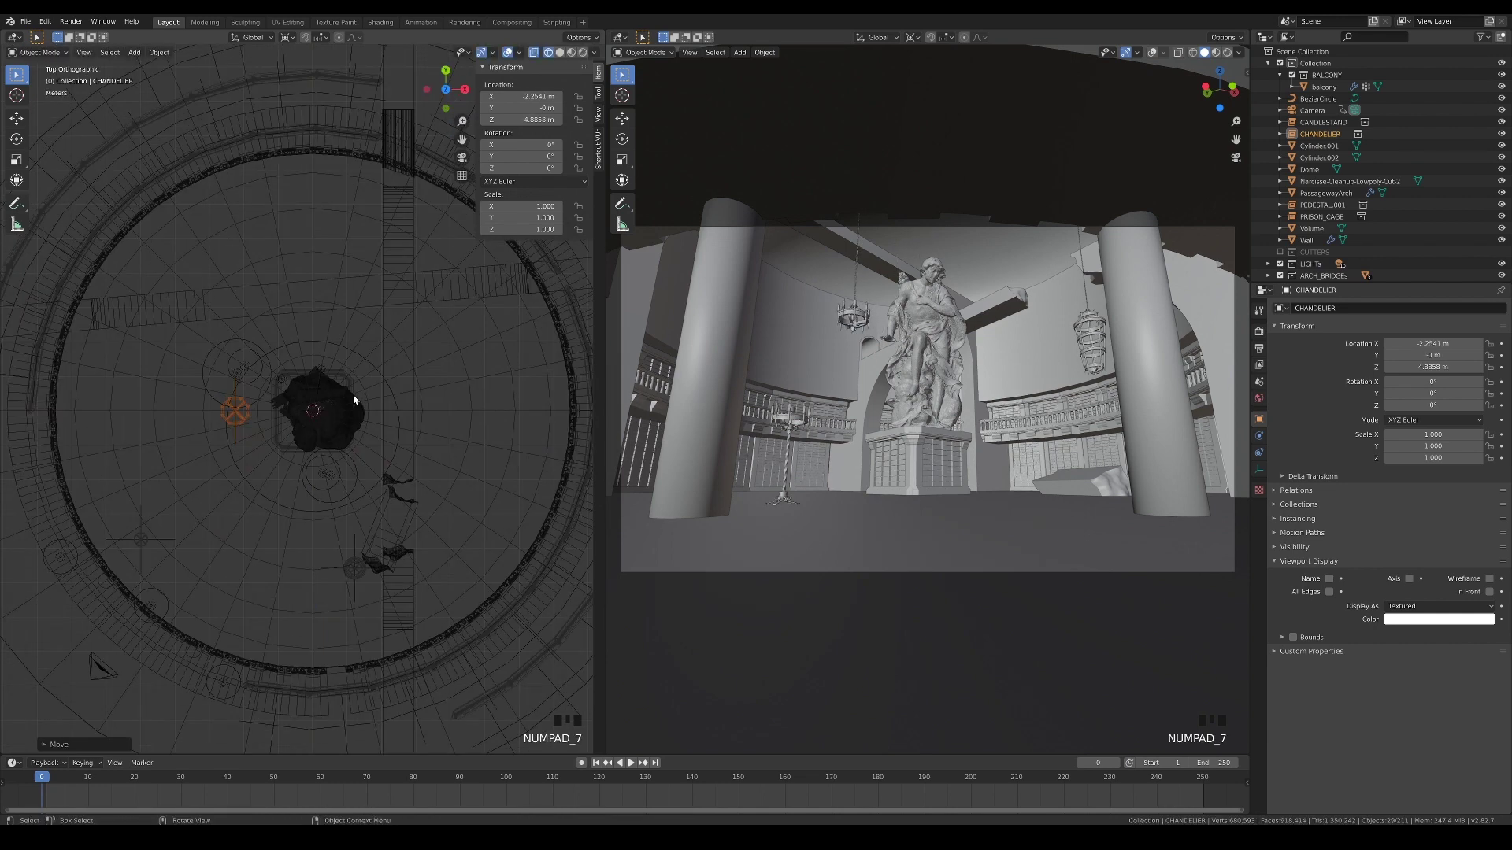
pyautogui.press('g')
pyautogui.click(353, 360)
# - Duplicate the chandelier and place the copy in front of the statue at about X 0.53 m, Y -1.90 m
pyautogui.moveTo(352, 513); pyautogui.dragTo(260, 497, button='middle')
pyautogui.press('KP_7')
pyautogui.hotkey('shift', 'd')
pyautogui.click(381, 547)
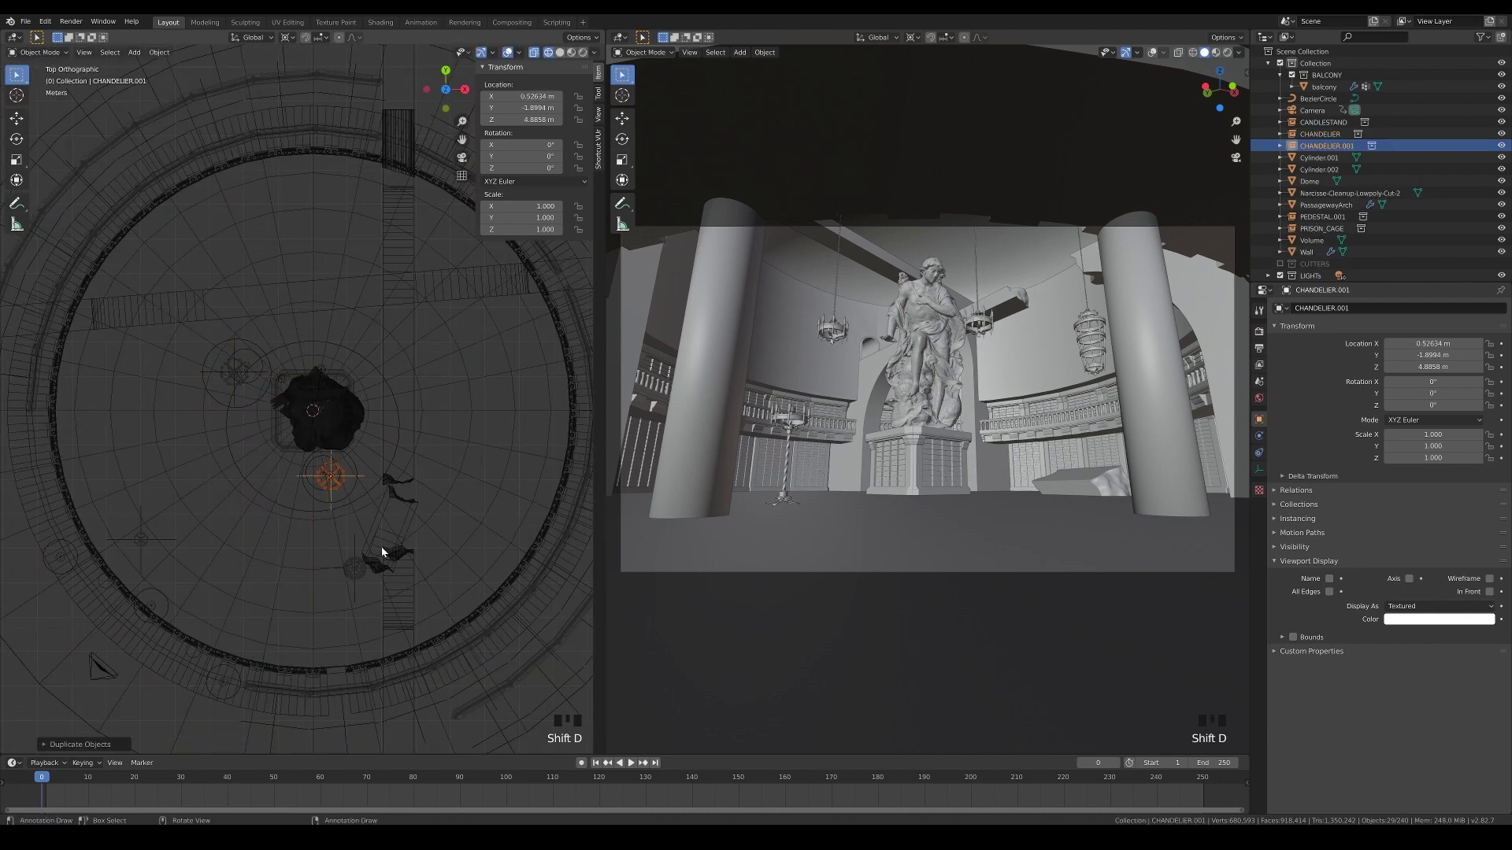
# - Raise the duplicated chandelier to a height of about 5.76 m
pyautogui.moveTo(381, 546); pyautogui.dragTo(409, 441, button='middle')
pyautogui.press('g')
pyautogui.click(435, 345)
pyautogui.moveTo(435, 345); pyautogui.dragTo(363, 384, button='middle')
pyautogui.press('KP_7')
pyautogui.click(300, 505)
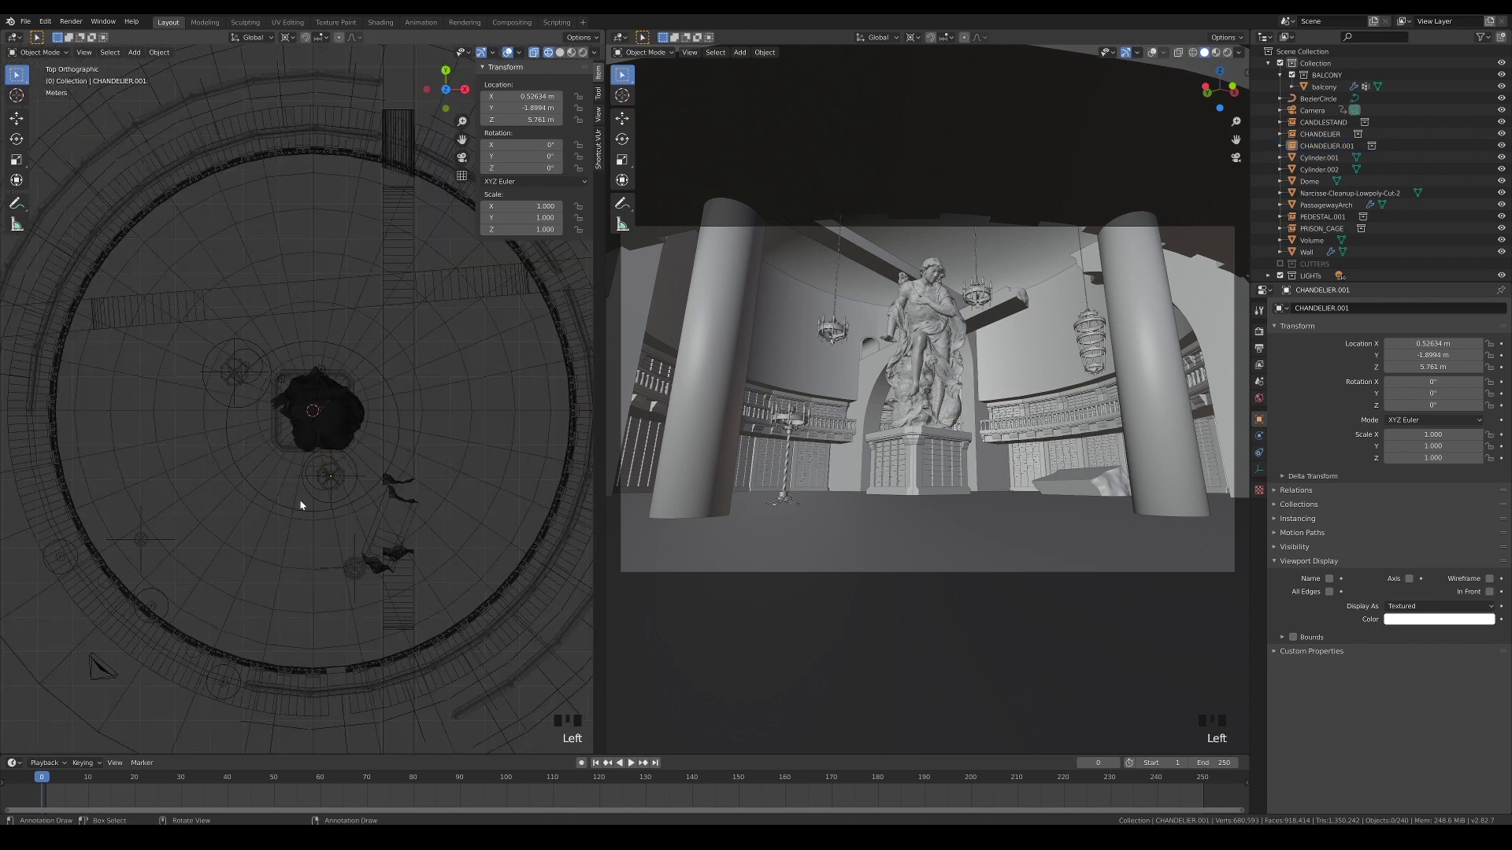
# - Link the CANDLE collection from props_02.blend and move it in front of the pedestal to about X -0.72 m, Y -1.57 m
pyautogui.click(26, 21)
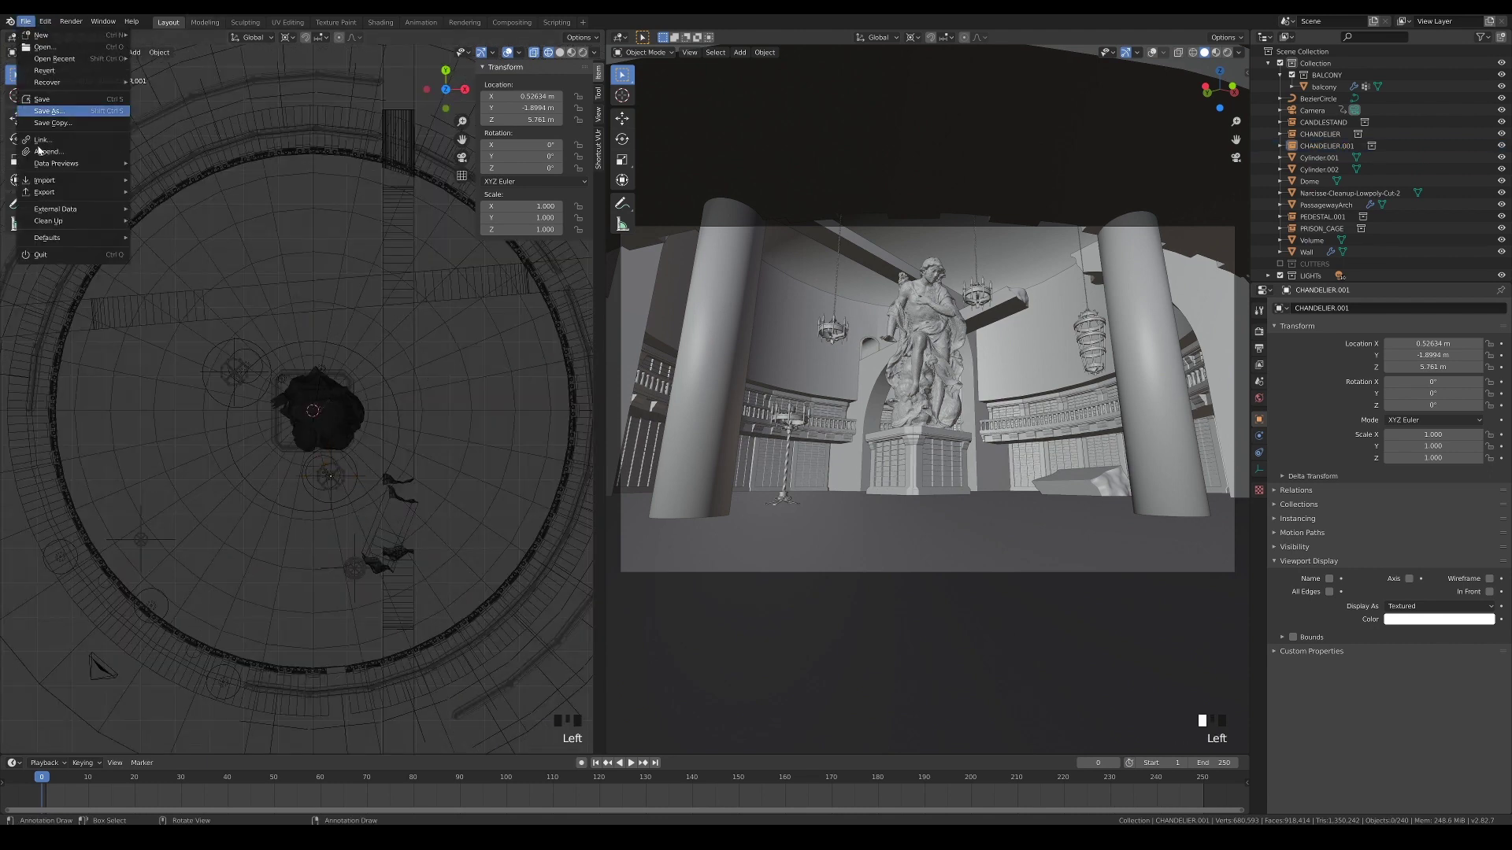
pyautogui.click(74, 142)
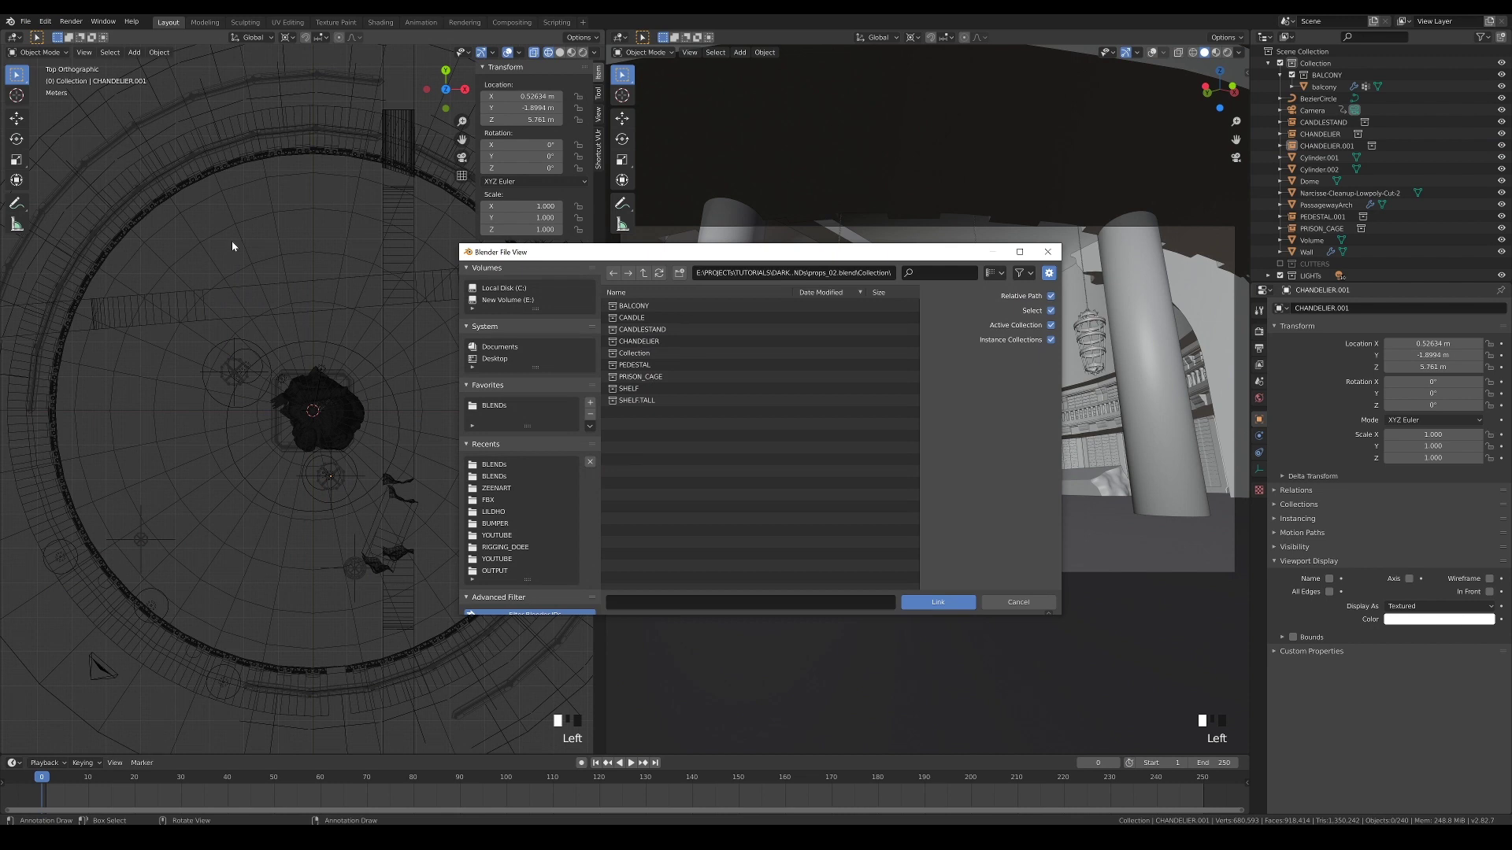
pyautogui.click(652, 318)
pyautogui.click(939, 603)
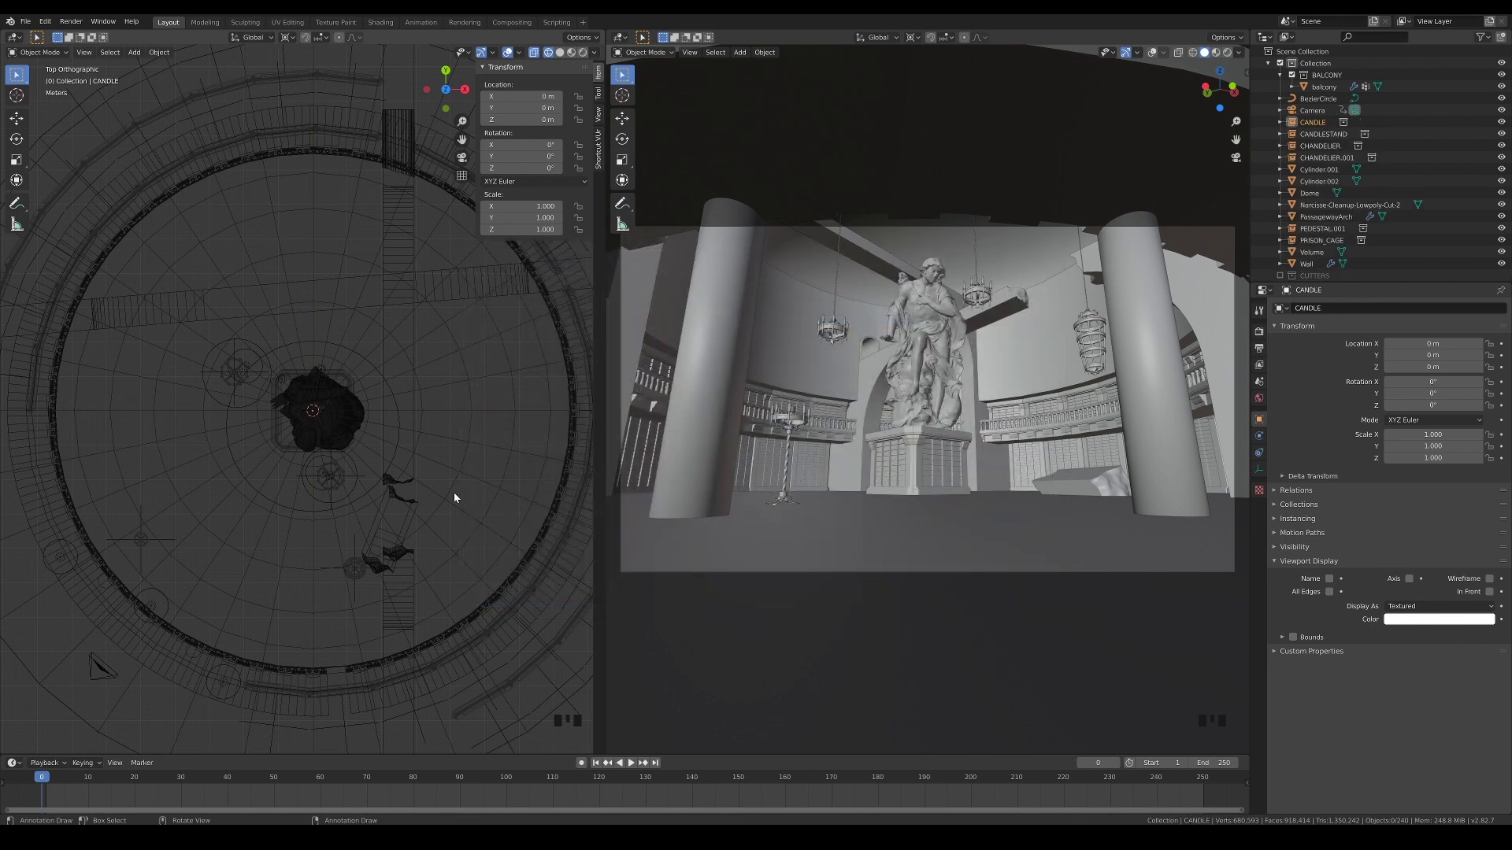
pyautogui.press('g')
pyautogui.click(381, 473)
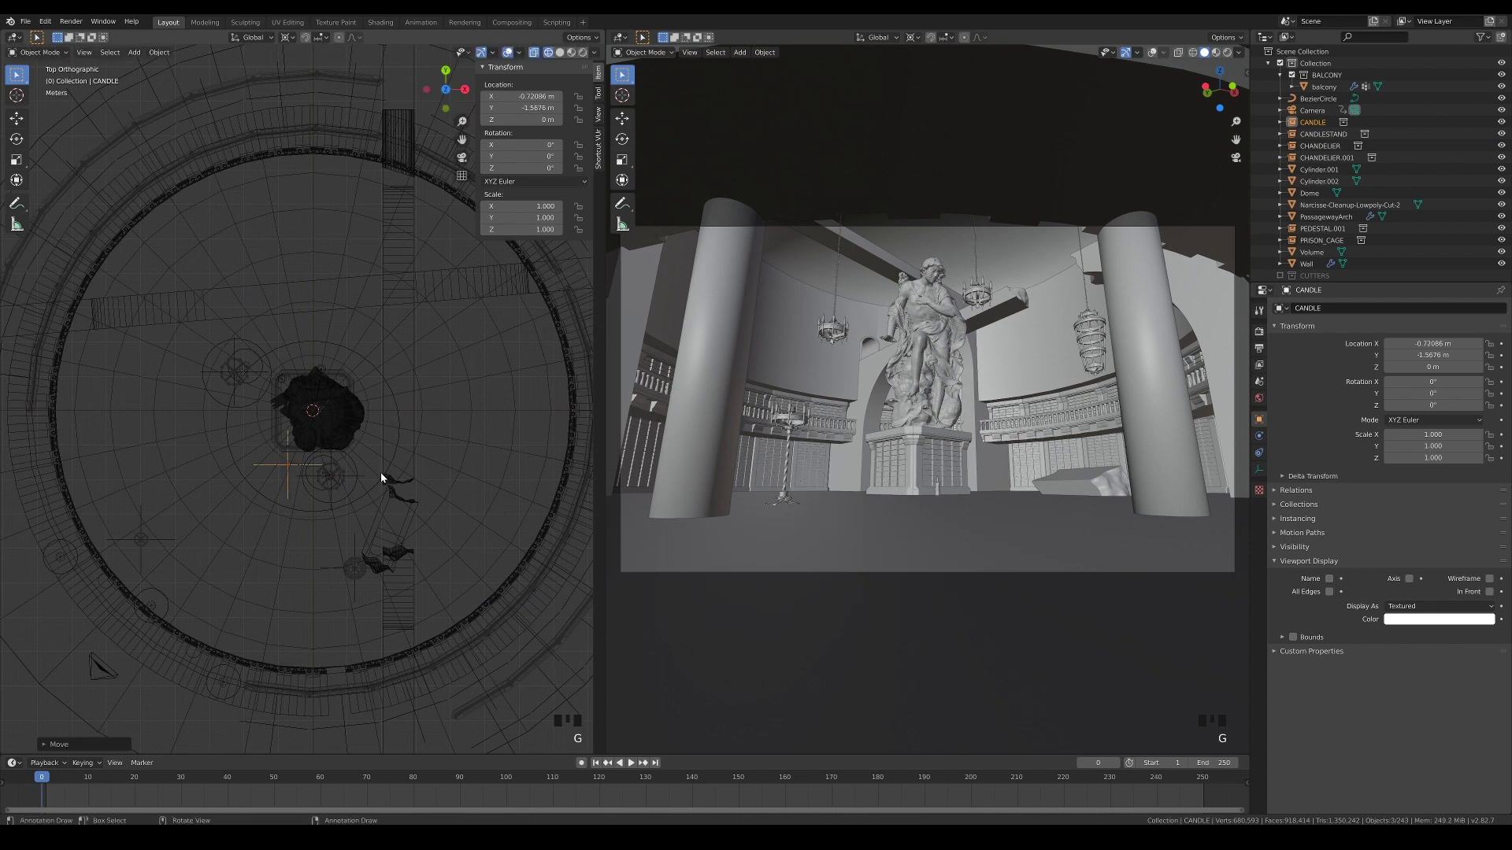
# - Adjust the candle's height in front view so it rests on the floor, at about Z -0.002 m
pyautogui.press('KP_1')
pyautogui.scroll(5, 436, 523)
pyautogui.keyDown('shift'); pyautogui.moveTo(437, 523); pyautogui.dragTo(336, 428, button='middle'); pyautogui.keyUp('shift')
pyautogui.scroll(5, 335, 469)
pyautogui.press('g')
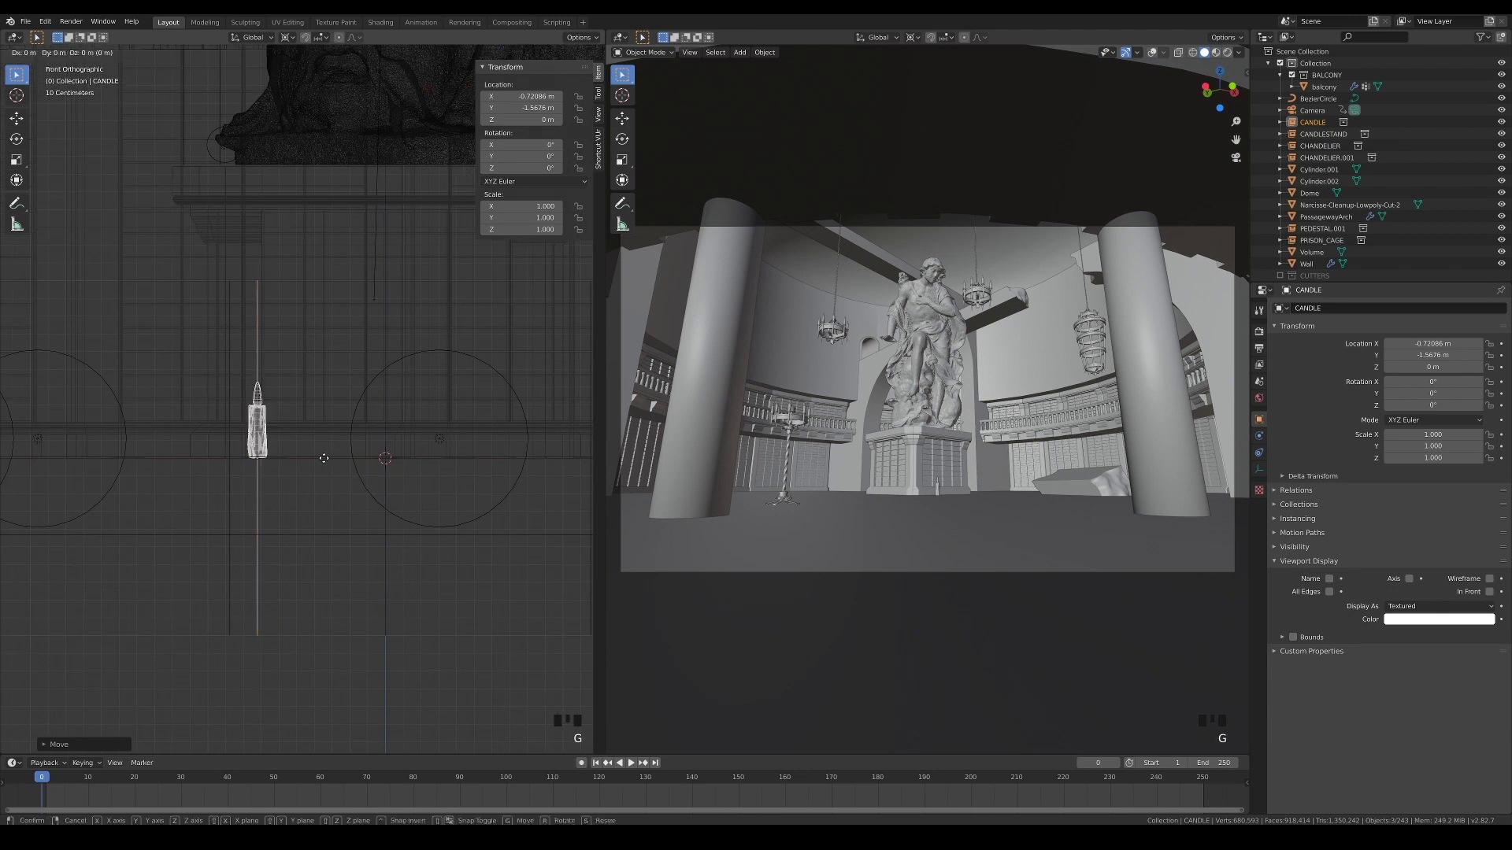
pyautogui.press('z')
pyautogui.click(334, 459)
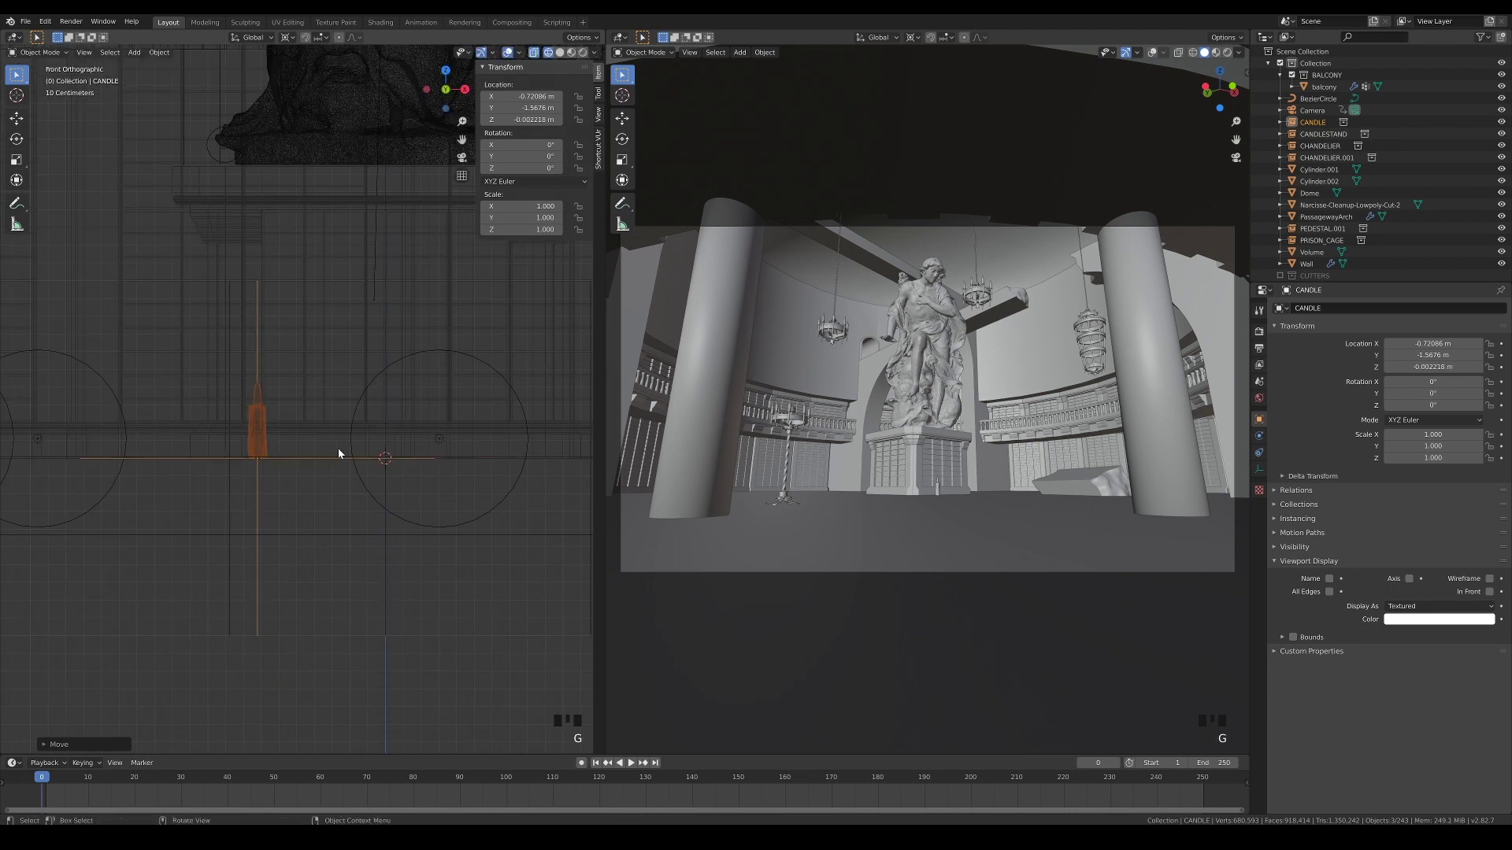
# - Shift the candle in plan to about X -0.51 m, Y -1.75 m and deselect it
pyautogui.press('KP_7')
pyautogui.keyDown('shift'); pyautogui.moveTo(331, 634); pyautogui.dragTo(272, 498, button='middle'); pyautogui.keyUp('shift')
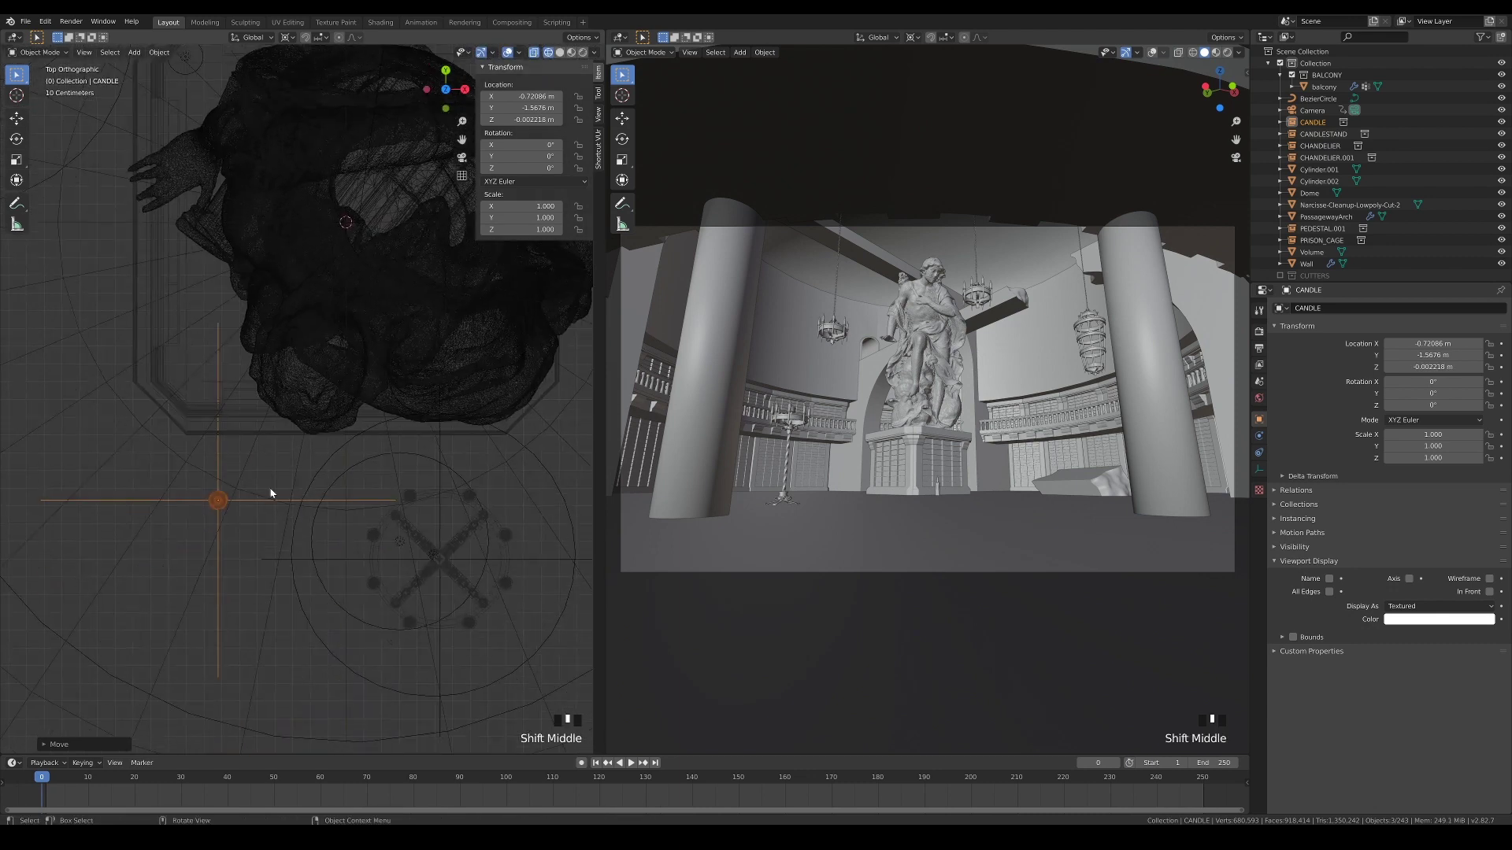
pyautogui.press('g')
pyautogui.click(306, 530)
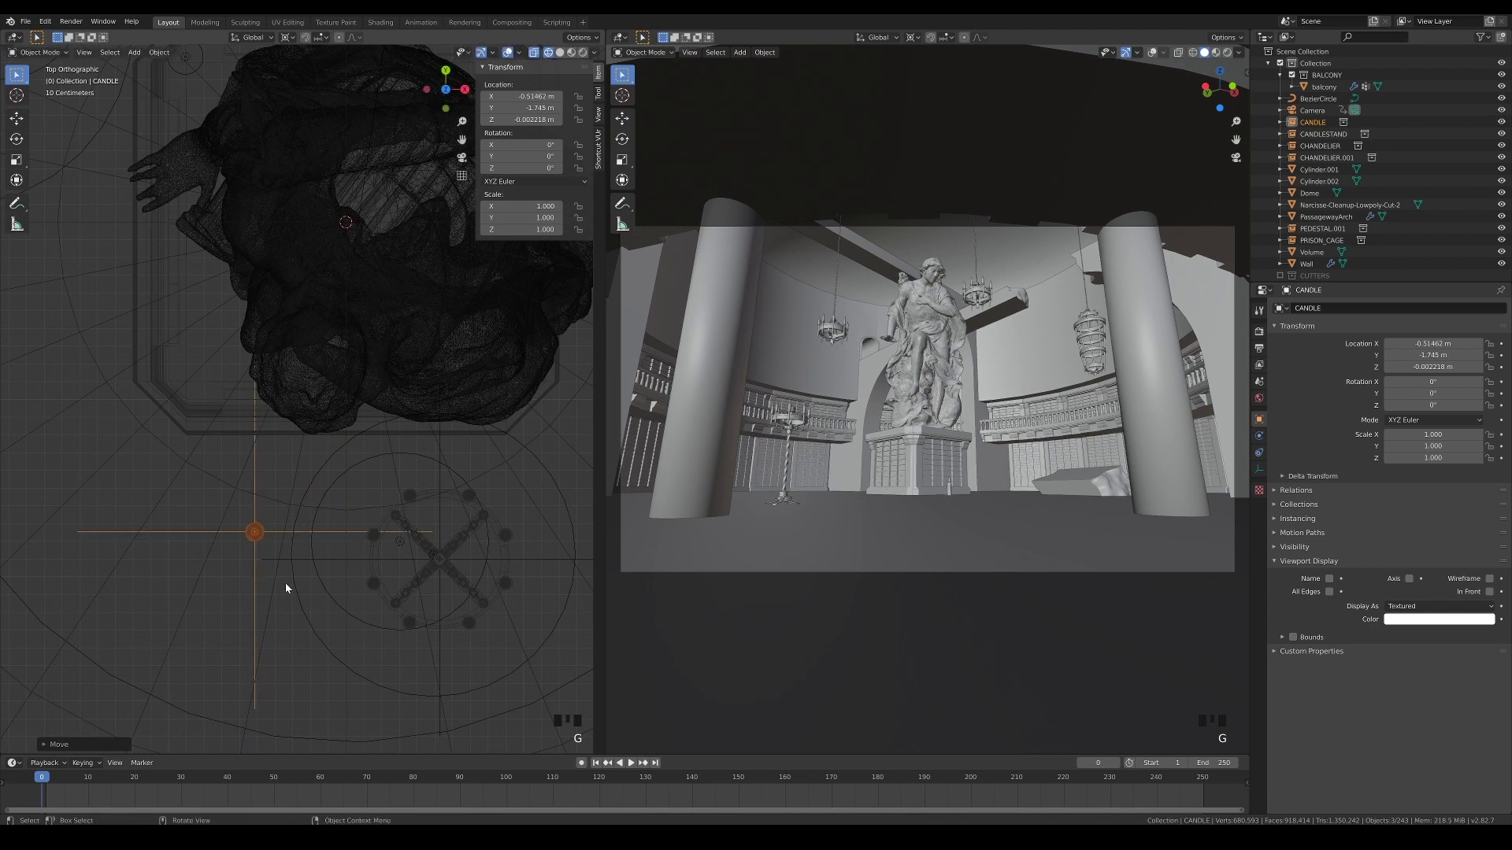
pyautogui.moveTo(237, 612); pyautogui.dragTo(239, 614)
pyautogui.scroll(-2, 311, 553)
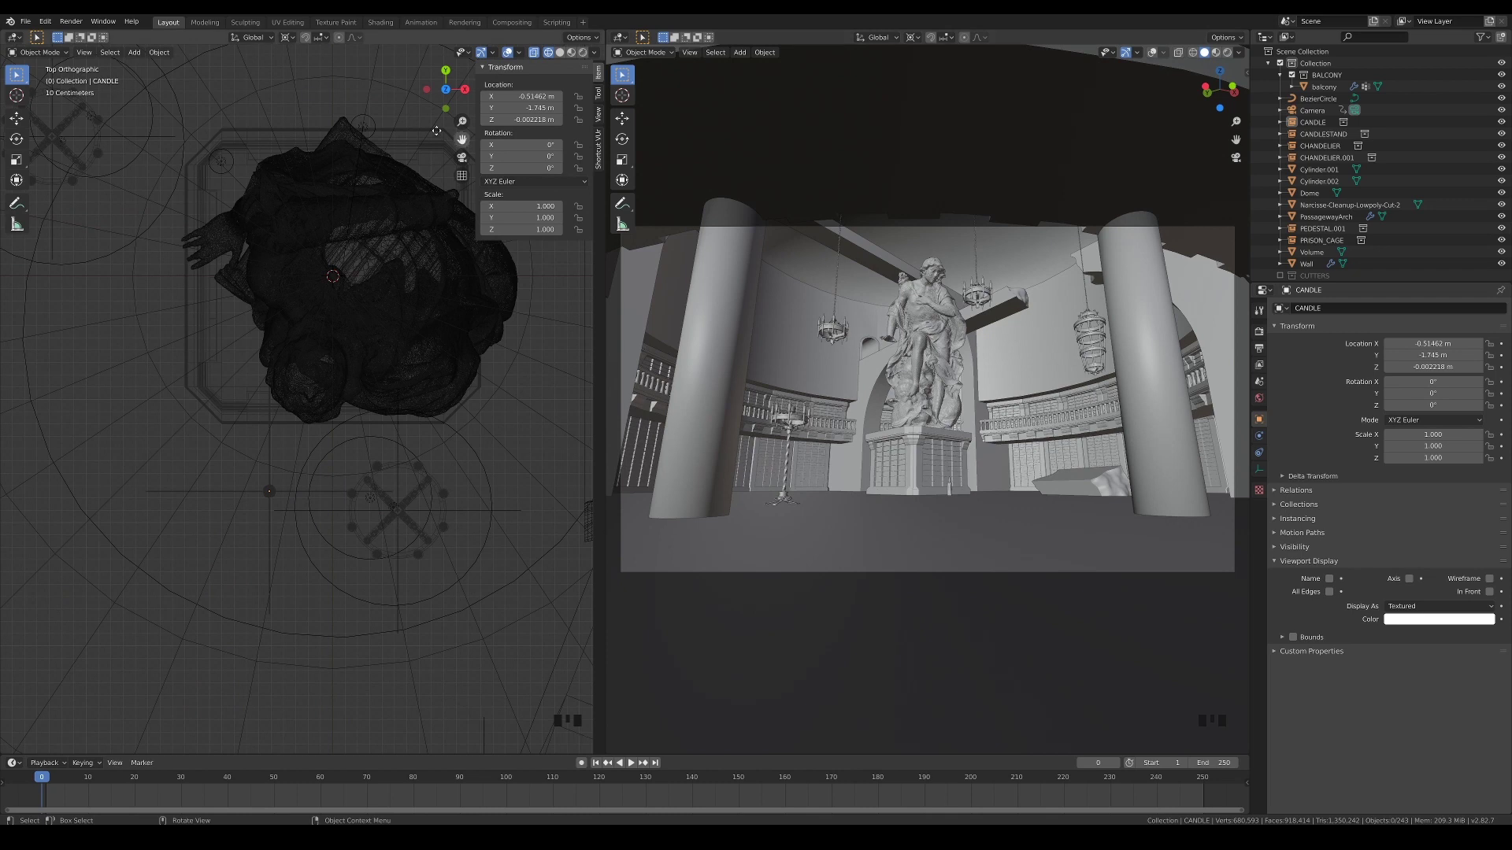
# - Link the ARCH collection from statues_01.blend into the scene
pyautogui.click(26, 21)
pyautogui.click(83, 147)
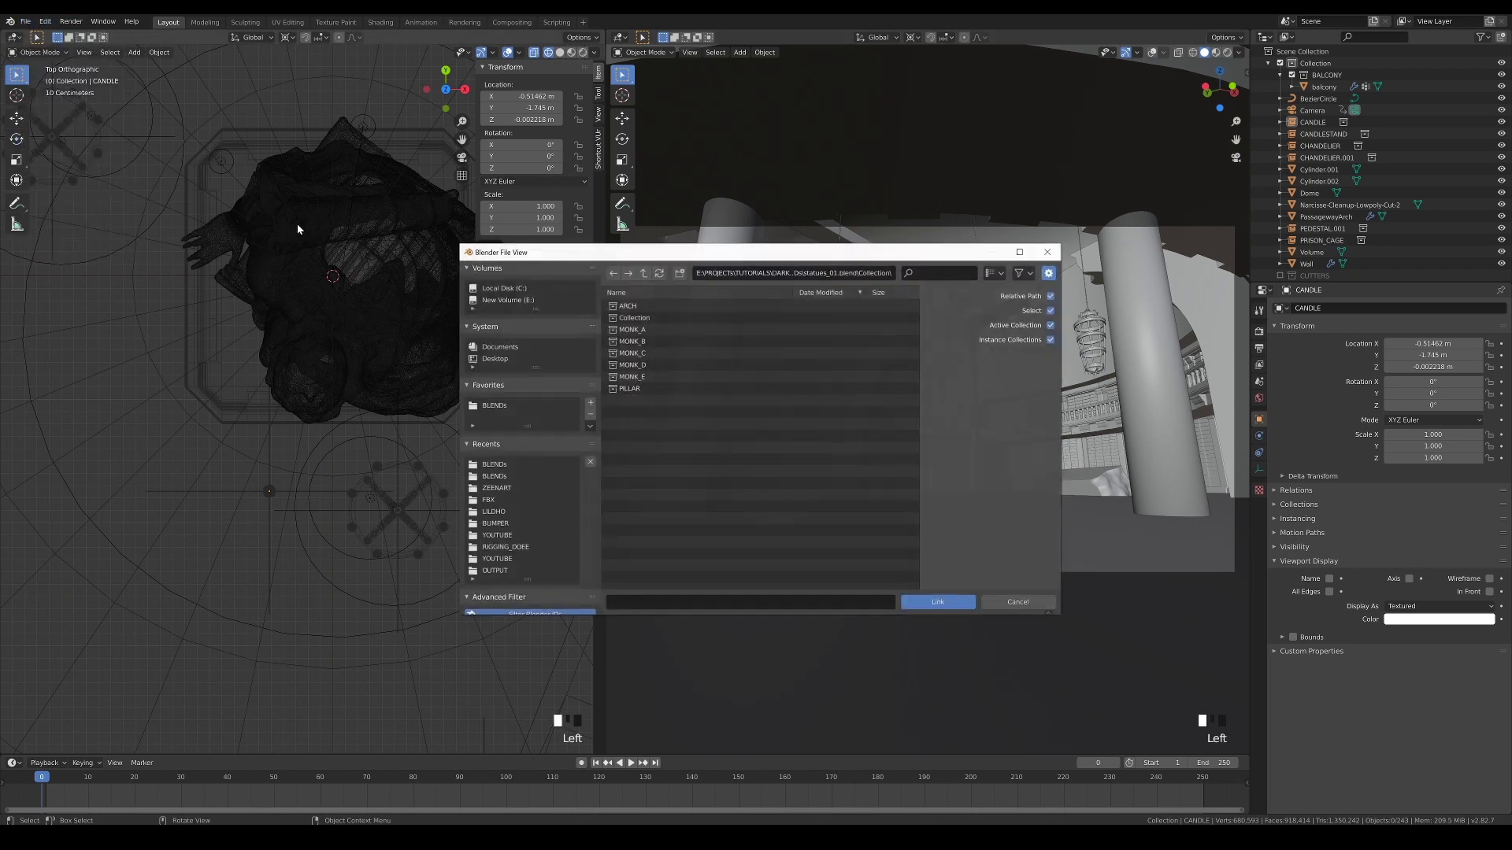
pyautogui.click(650, 306)
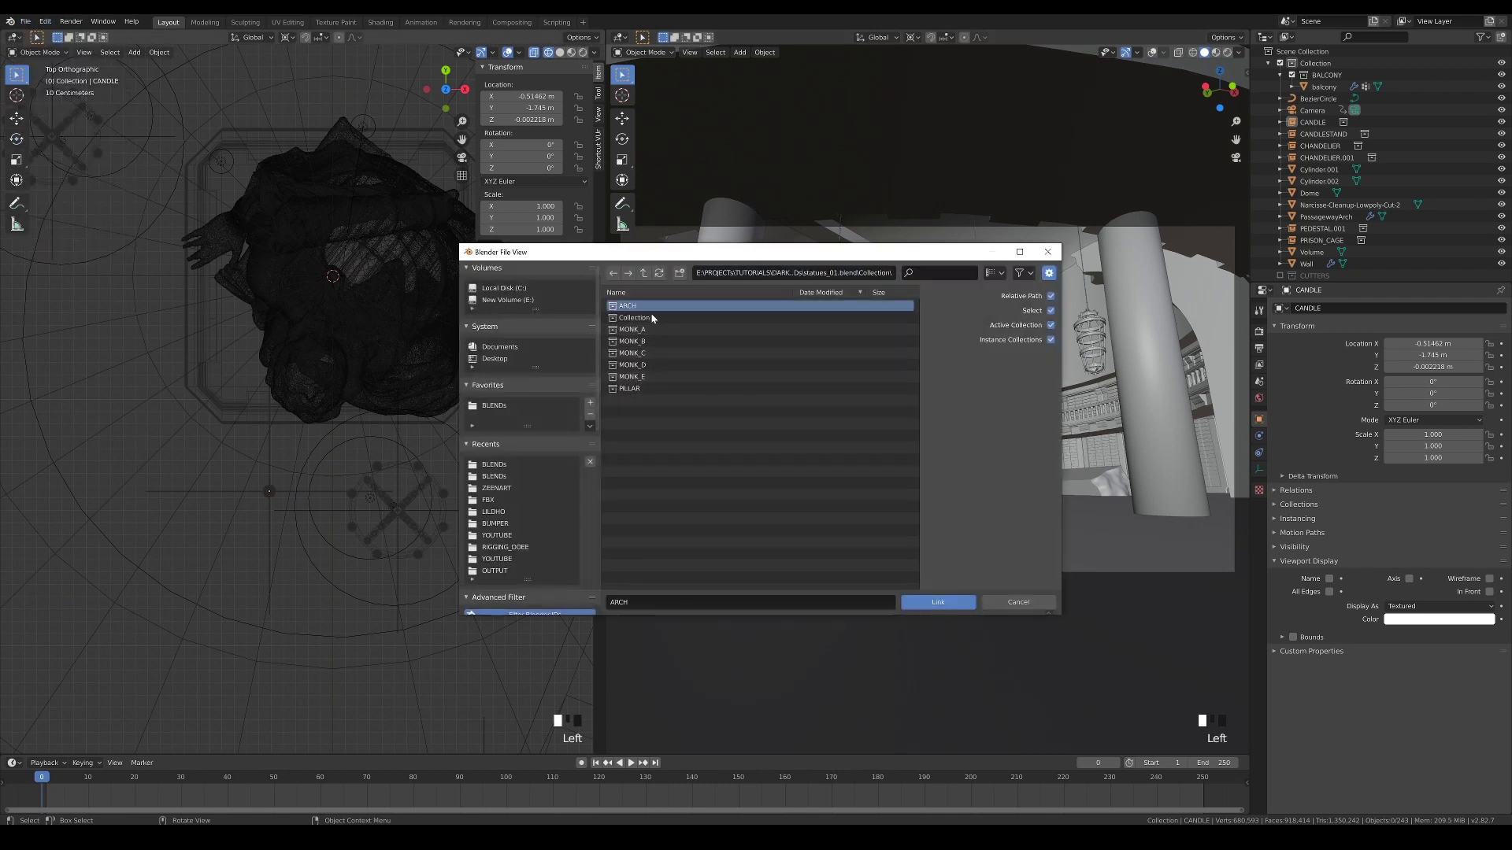
pyautogui.click(938, 603)
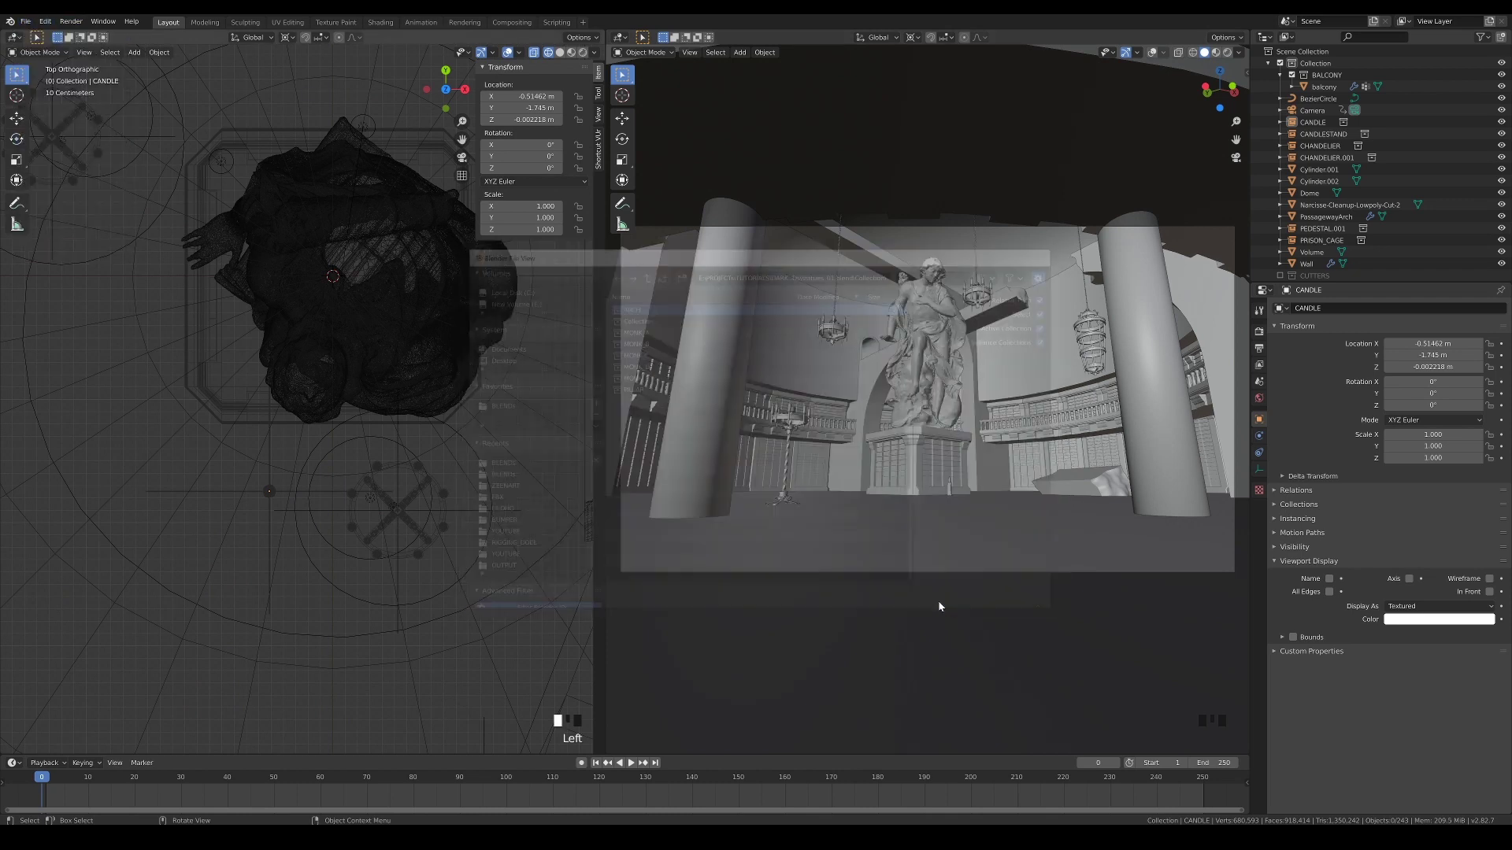
# - Link the PILLAR collection from statues_01.blend into the scene
pyautogui.click(26, 22)
pyautogui.click(83, 147)
pyautogui.click(645, 389)
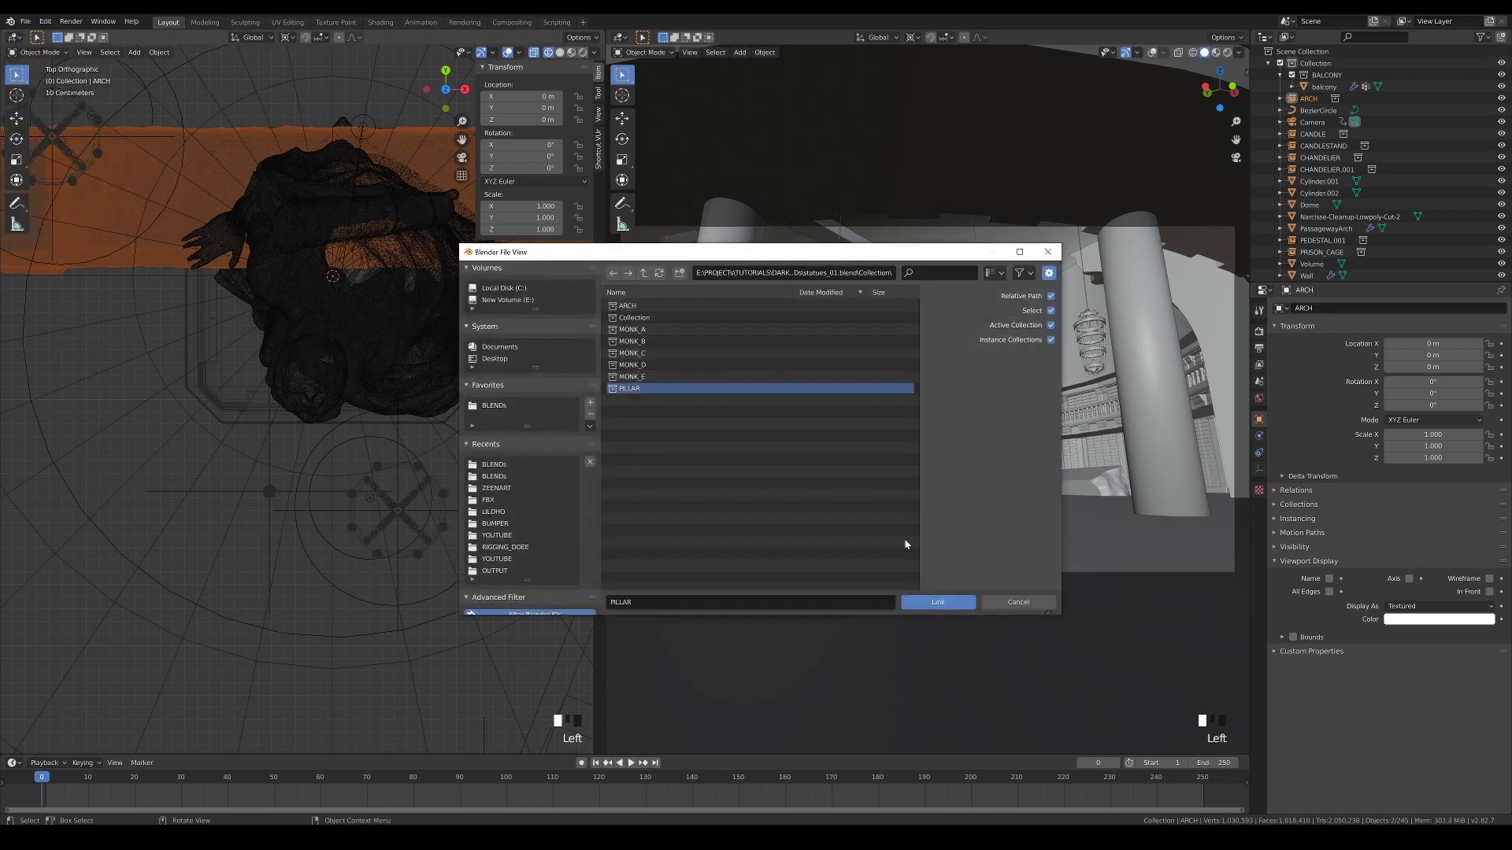
pyautogui.click(938, 603)
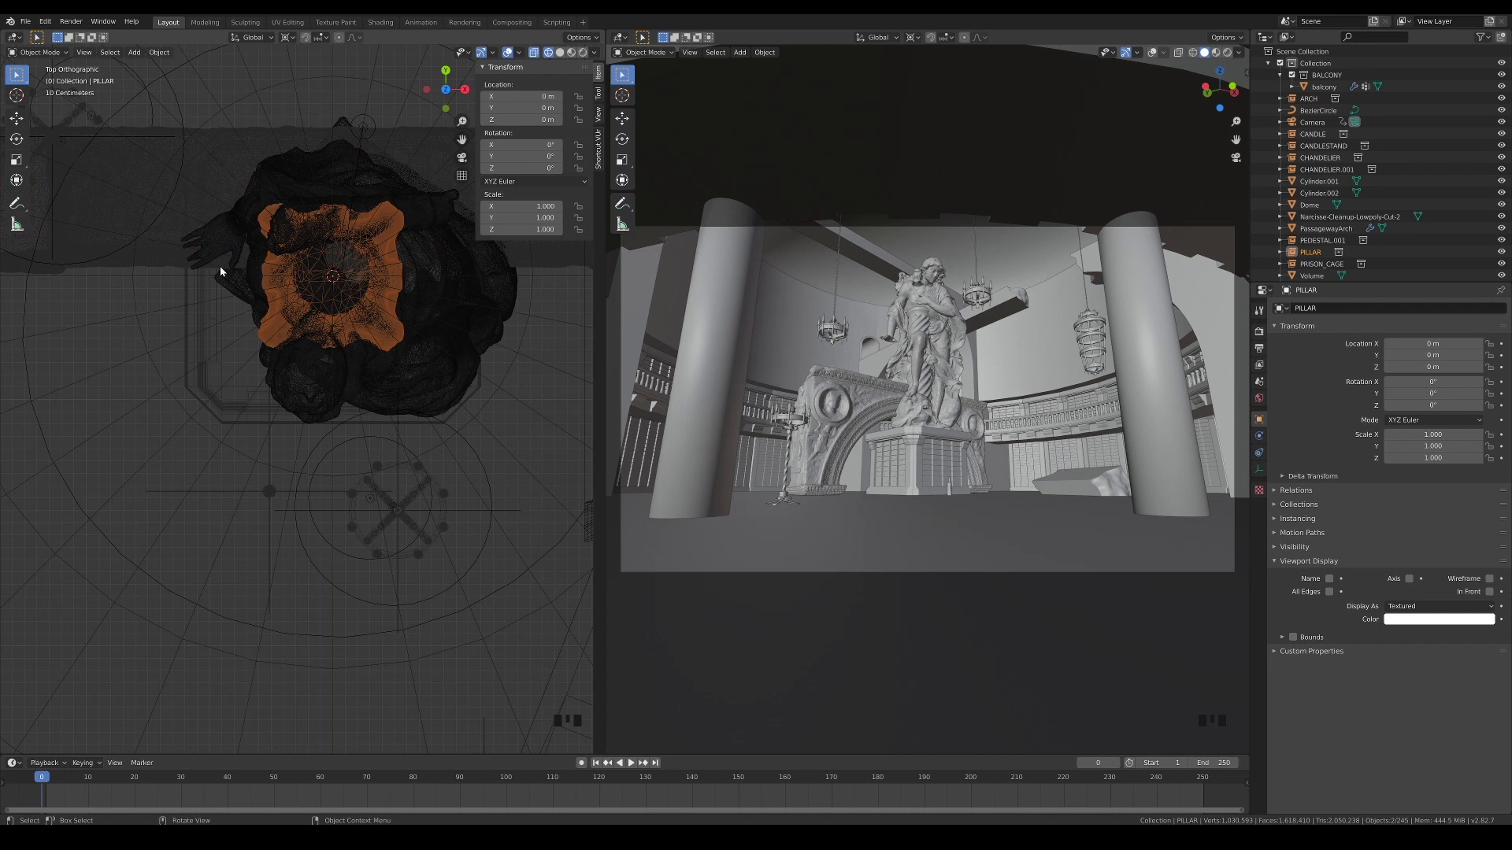
# - Set the linked arch's scale to 0.25 on all three axes
pyautogui.click(162, 272)
pyautogui.scroll(-6, 176, 272)
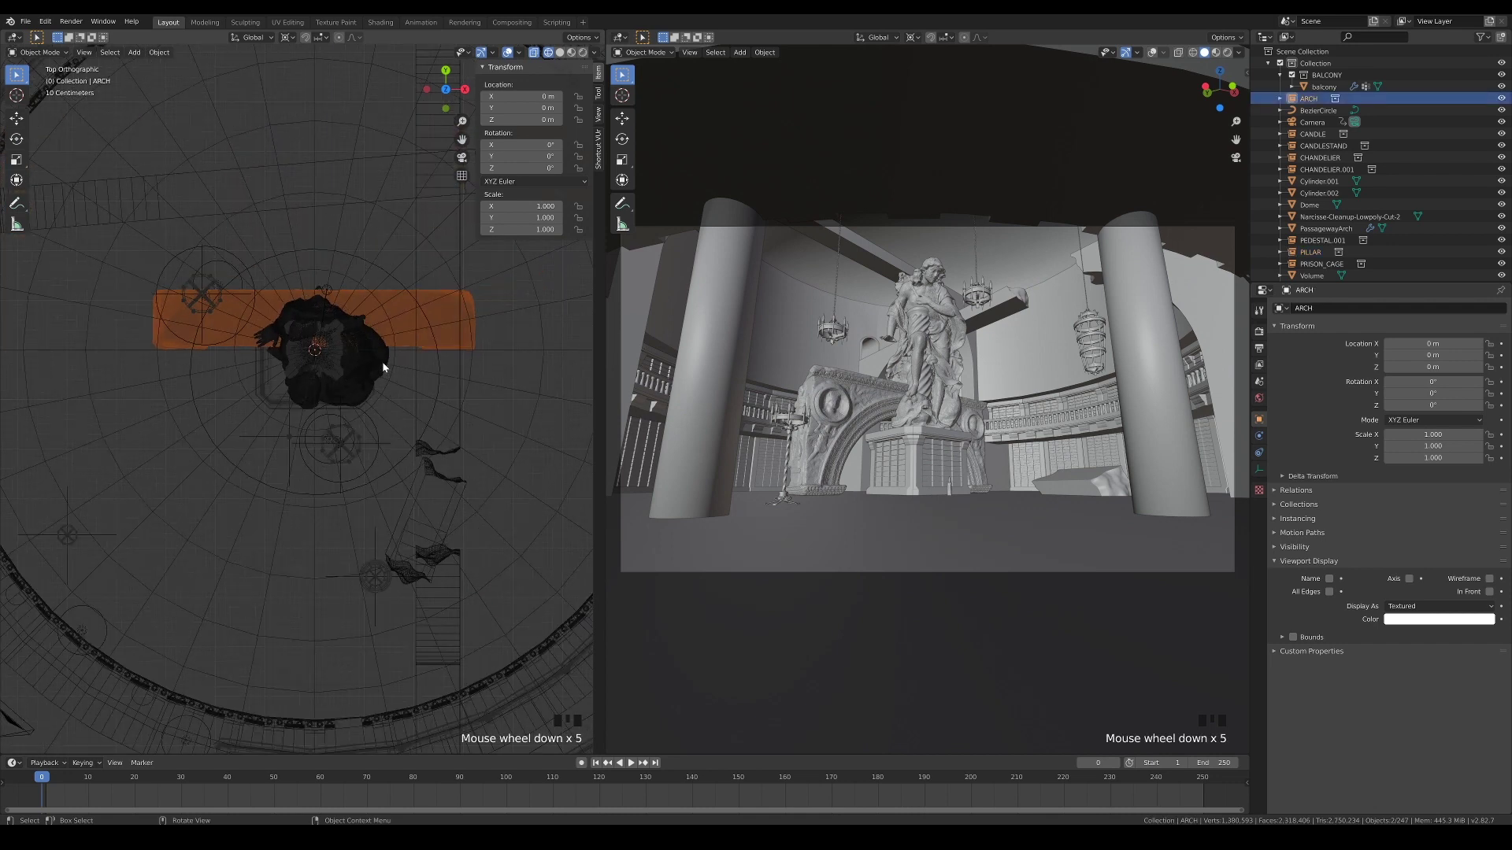
pyautogui.press('s')
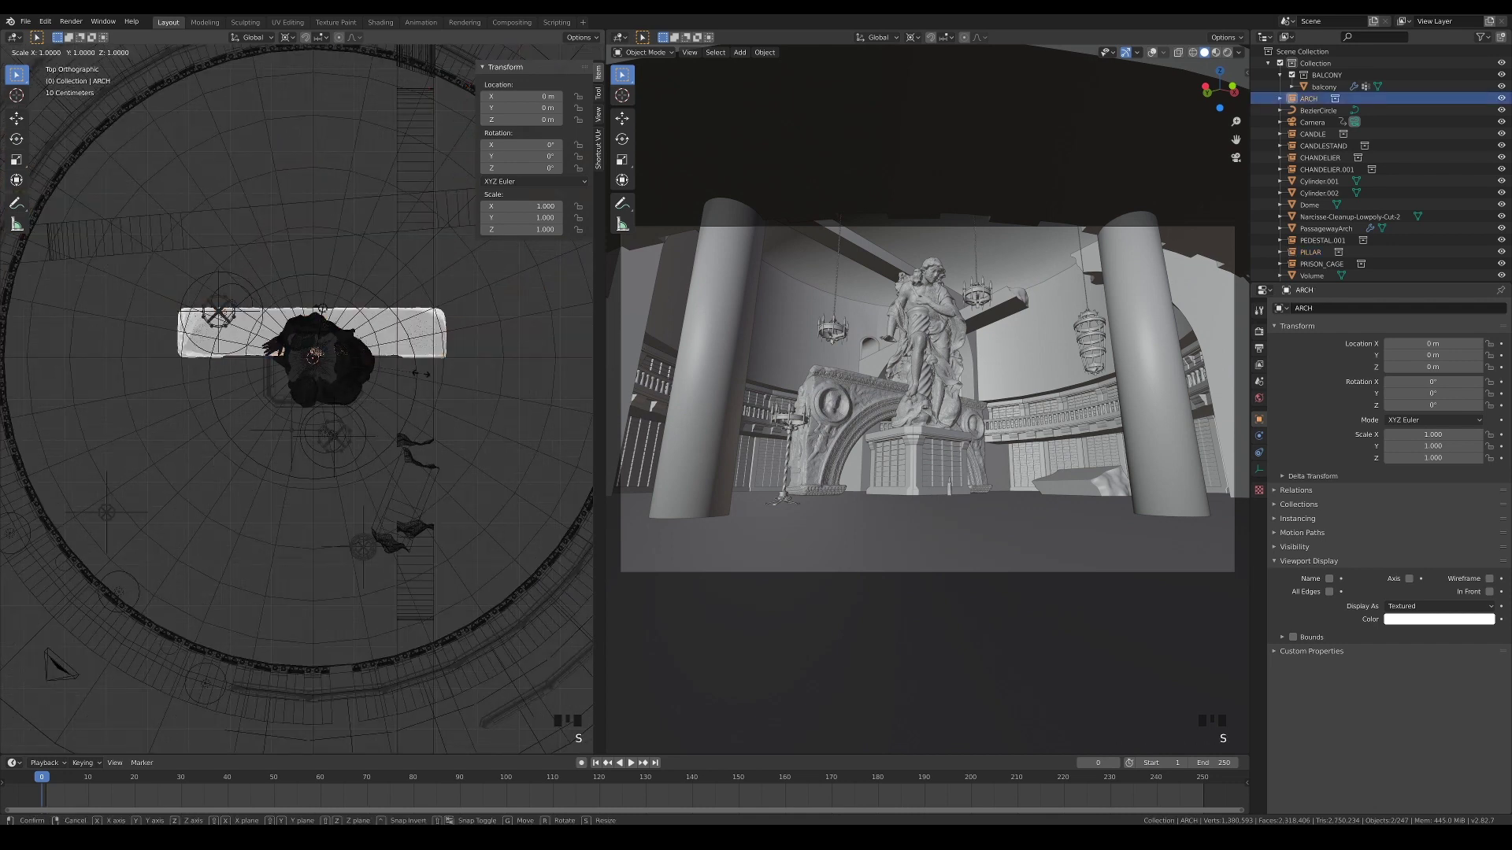
pyautogui.press('Escape')
pyautogui.write('0.25')
pyautogui.press('Tab')
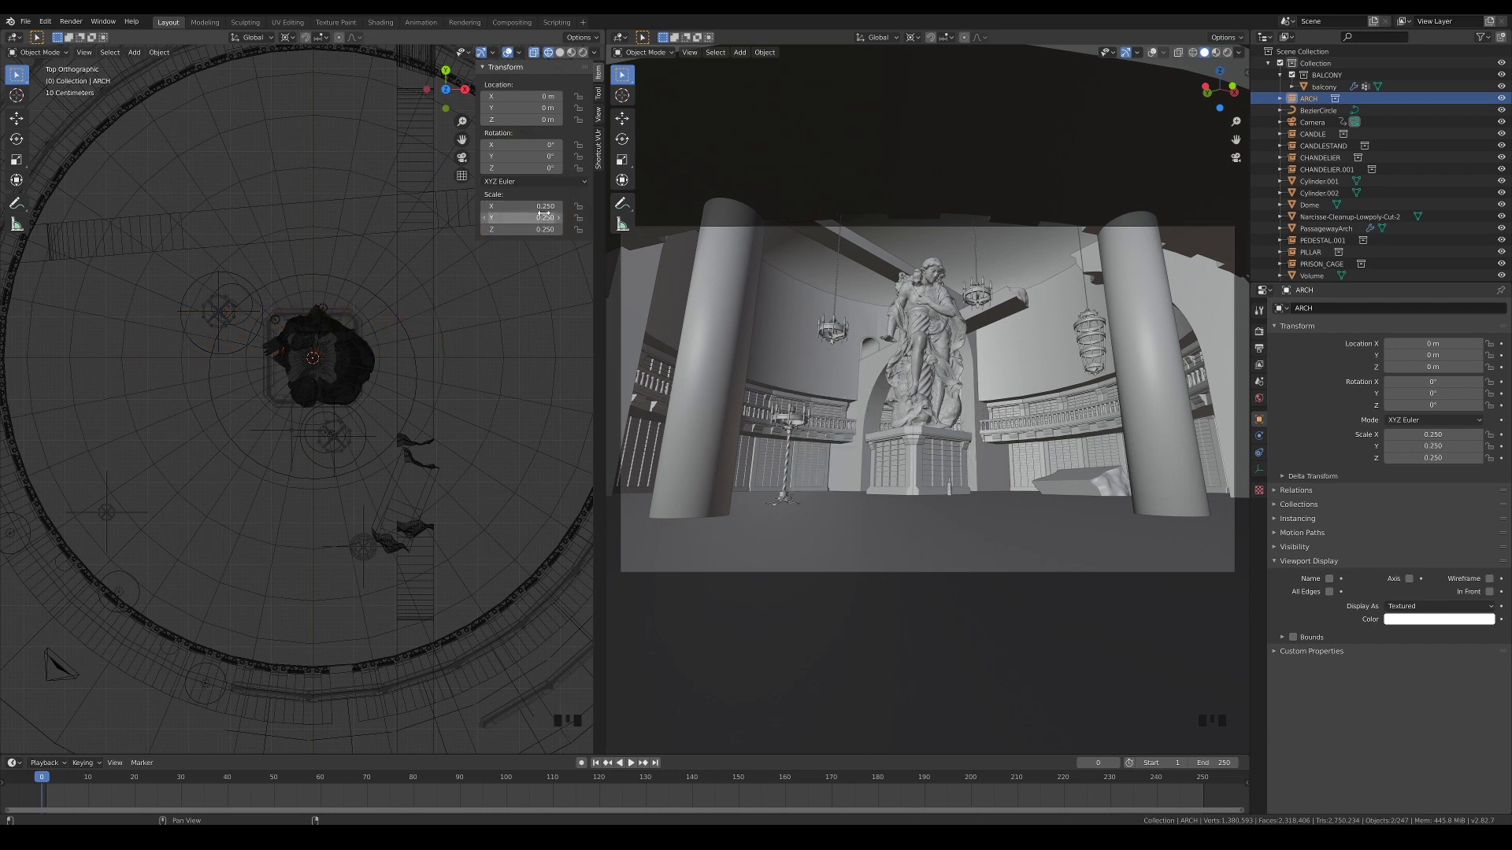
# - Move the arch in plan to the curved rear wall, at about X 1.13 m, Y 7.79 m
pyautogui.keyDown('shift'); pyautogui.moveTo(336, 306); pyautogui.dragTo(330, 394, button='middle'); pyautogui.keyUp('shift')
pyautogui.press('g')
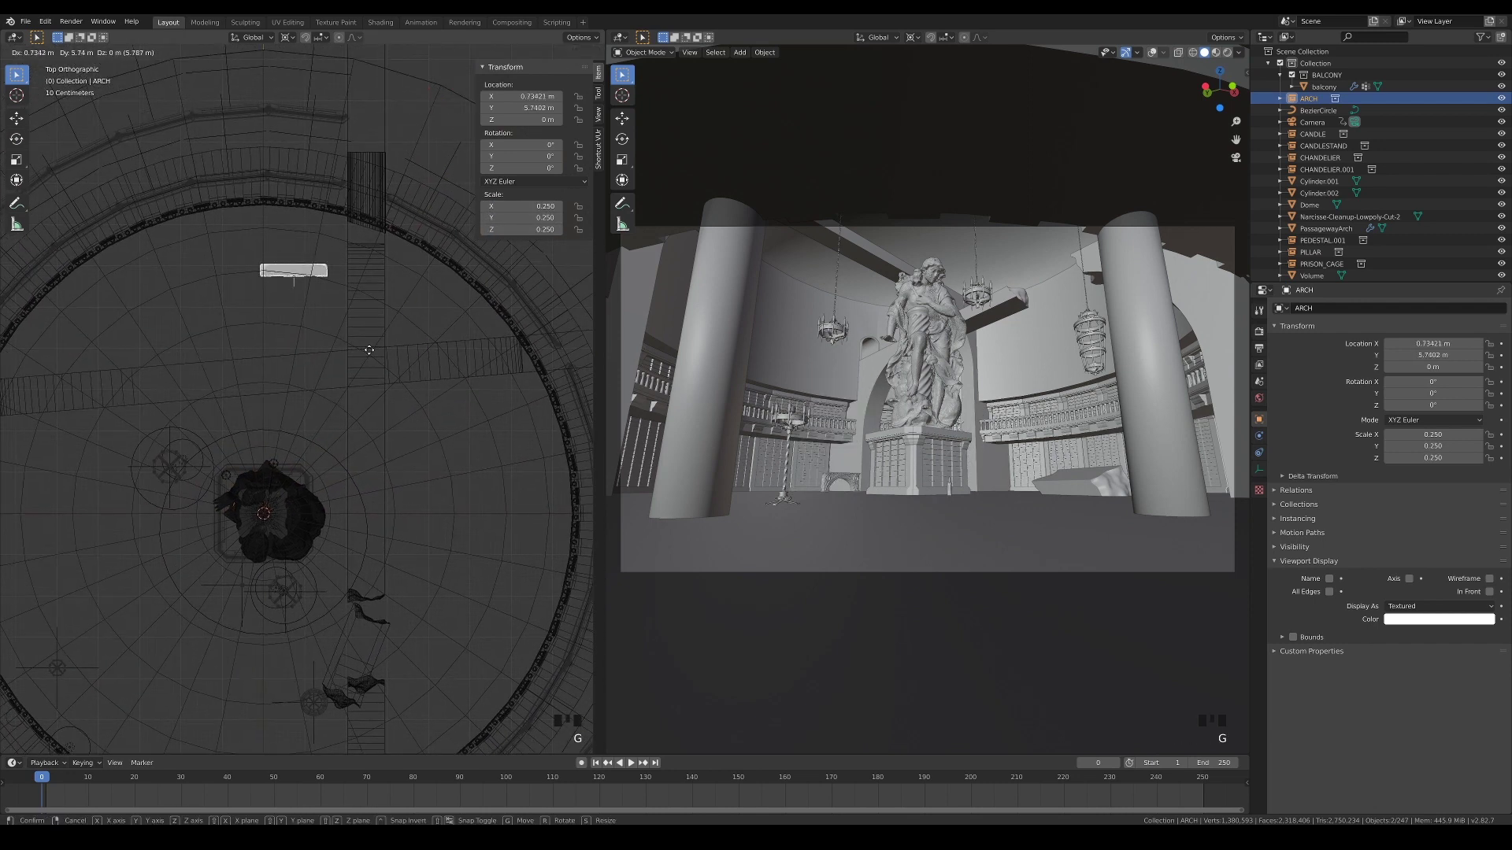
pyautogui.click(383, 283)
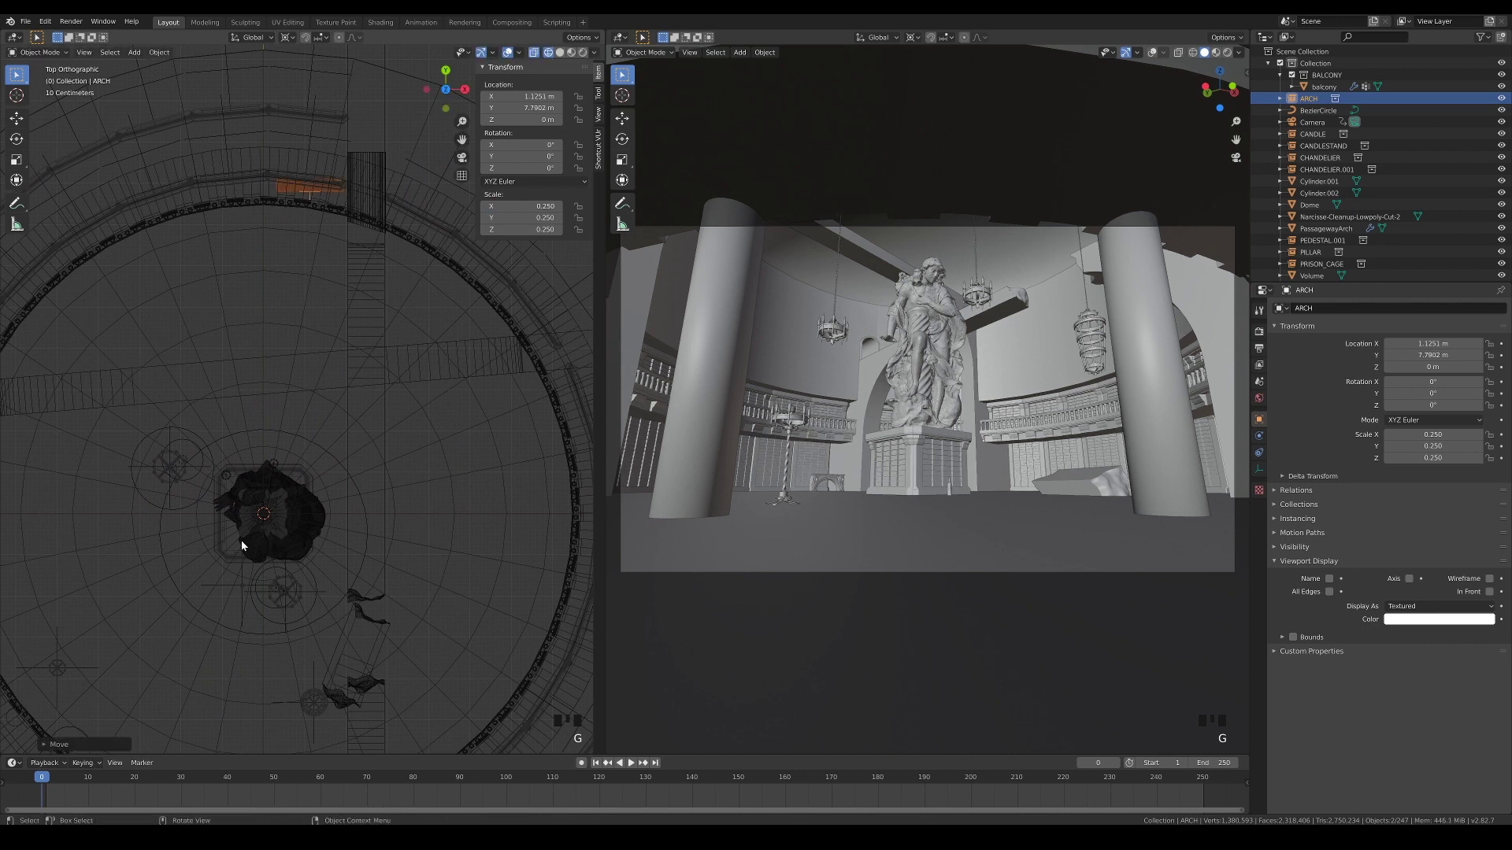
# - Move the pillar in plan to the end of the arch, at about X 1.82 m, Y 7.99 m
pyautogui.click(933, 388)
pyautogui.press('g')
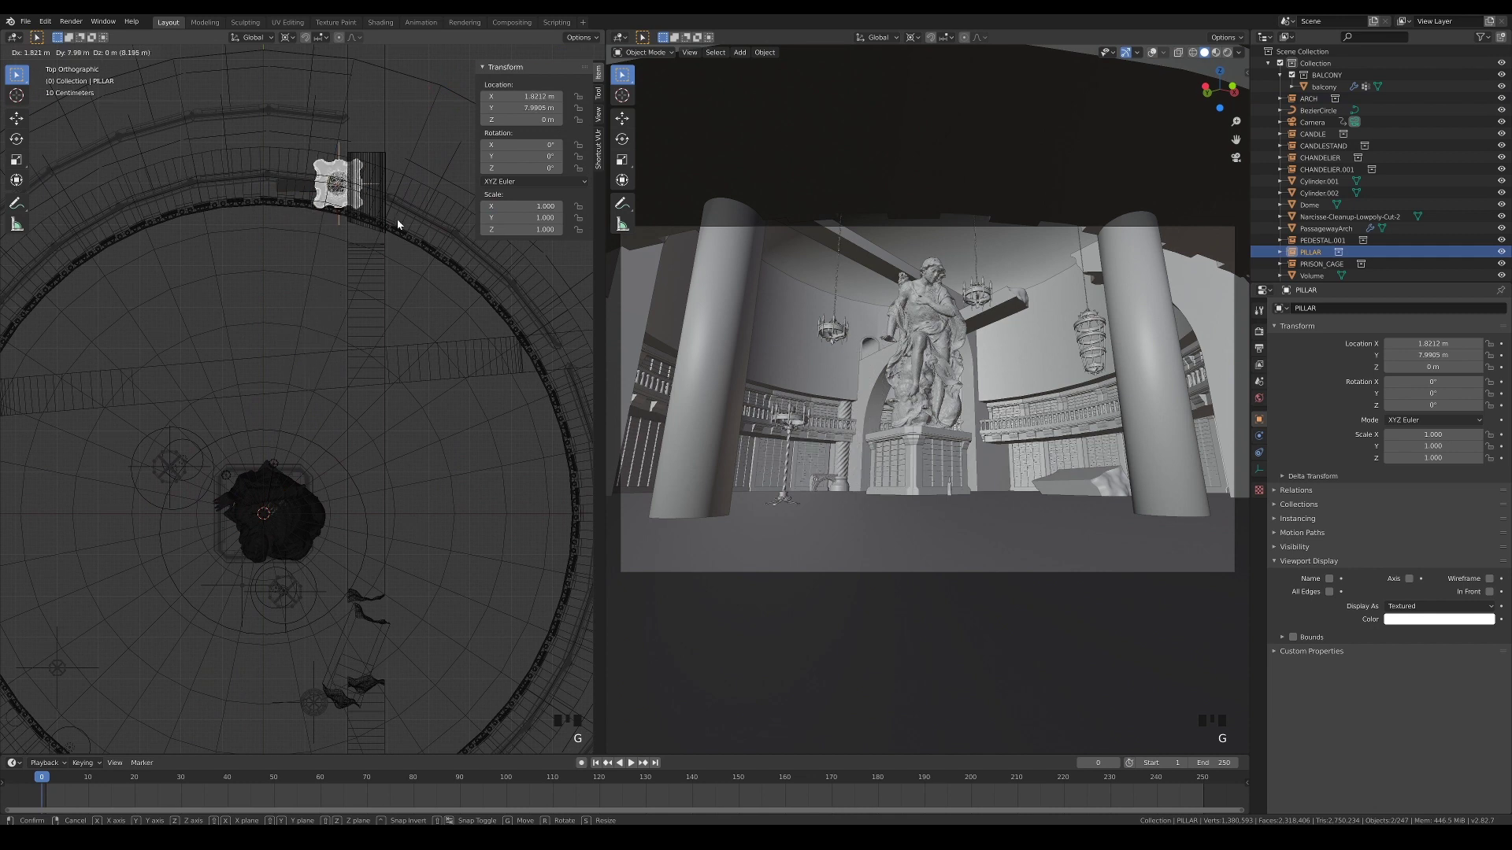
pyautogui.click(397, 219)
# - Change the pivot point so the pillar scales about its own origin, and scale it uniformly to about 0.355 to fit beneath the balcony
pyautogui.keyDown('shift'); pyautogui.moveTo(393, 245); pyautogui.dragTo(383, 362, button='middle'); pyautogui.keyUp('shift')
pyautogui.press('KP_1')
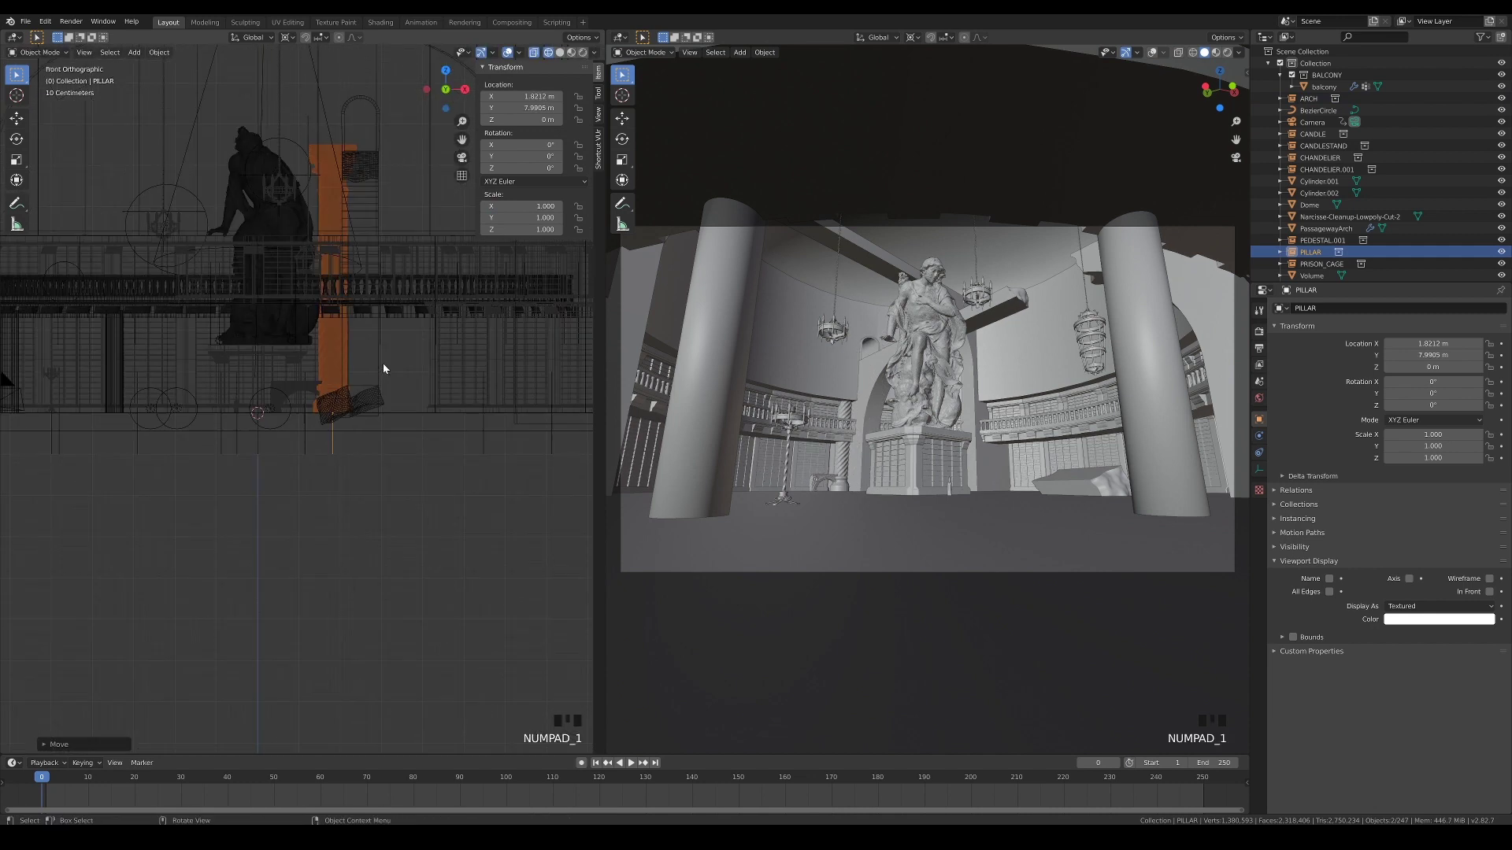
pyautogui.scroll(7, 419, 469)
pyautogui.keyDown('shift'); pyautogui.moveTo(405, 412); pyautogui.dragTo(358, 496, button='middle'); pyautogui.keyUp('shift')
pyautogui.press('s')
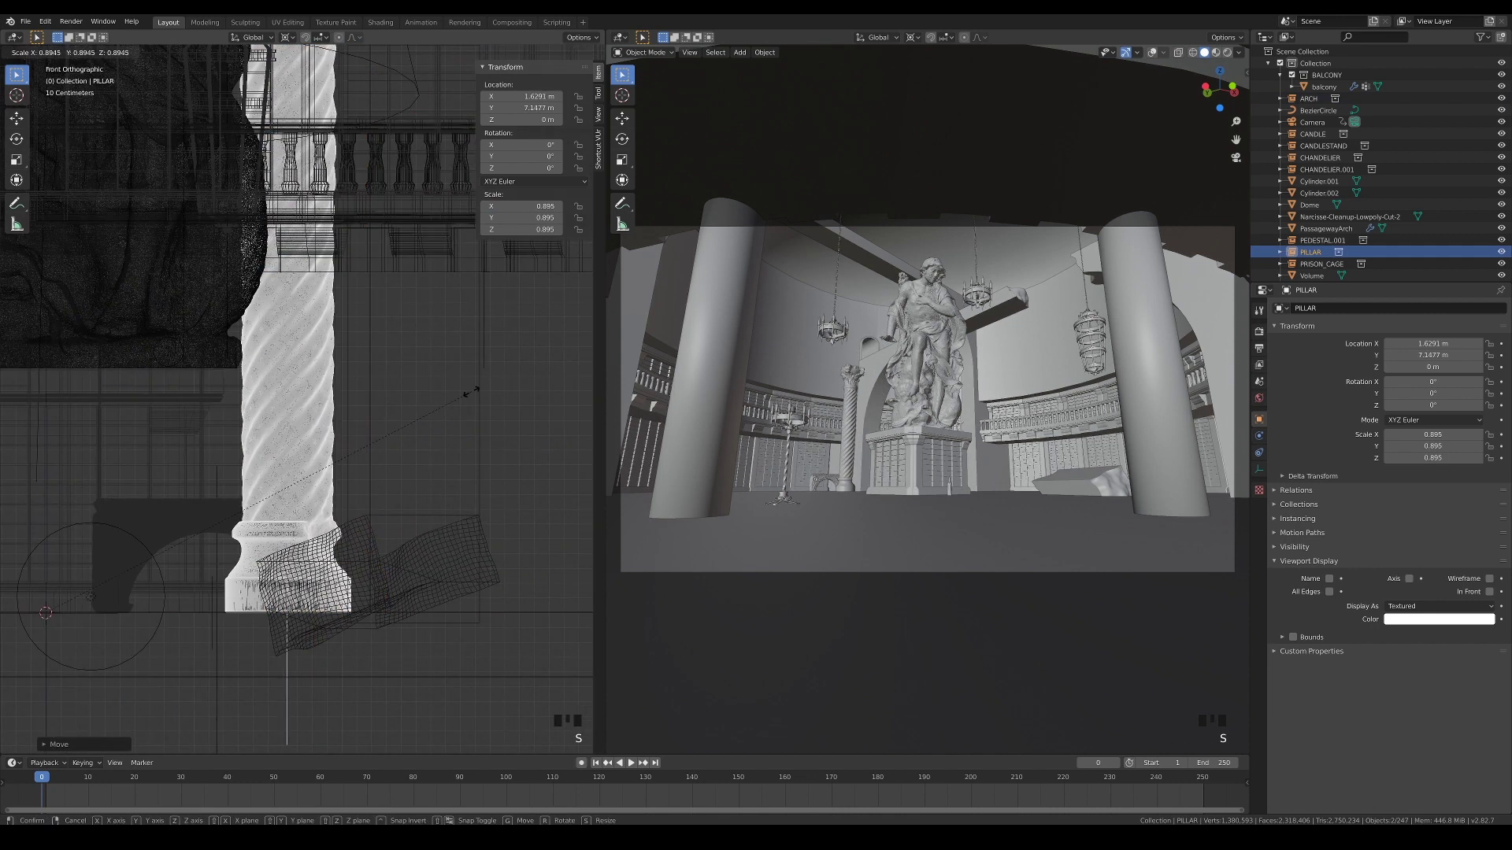
pyautogui.rightClick(472, 391)
pyautogui.click(292, 38)
pyautogui.click(324, 79)
pyautogui.press('s')
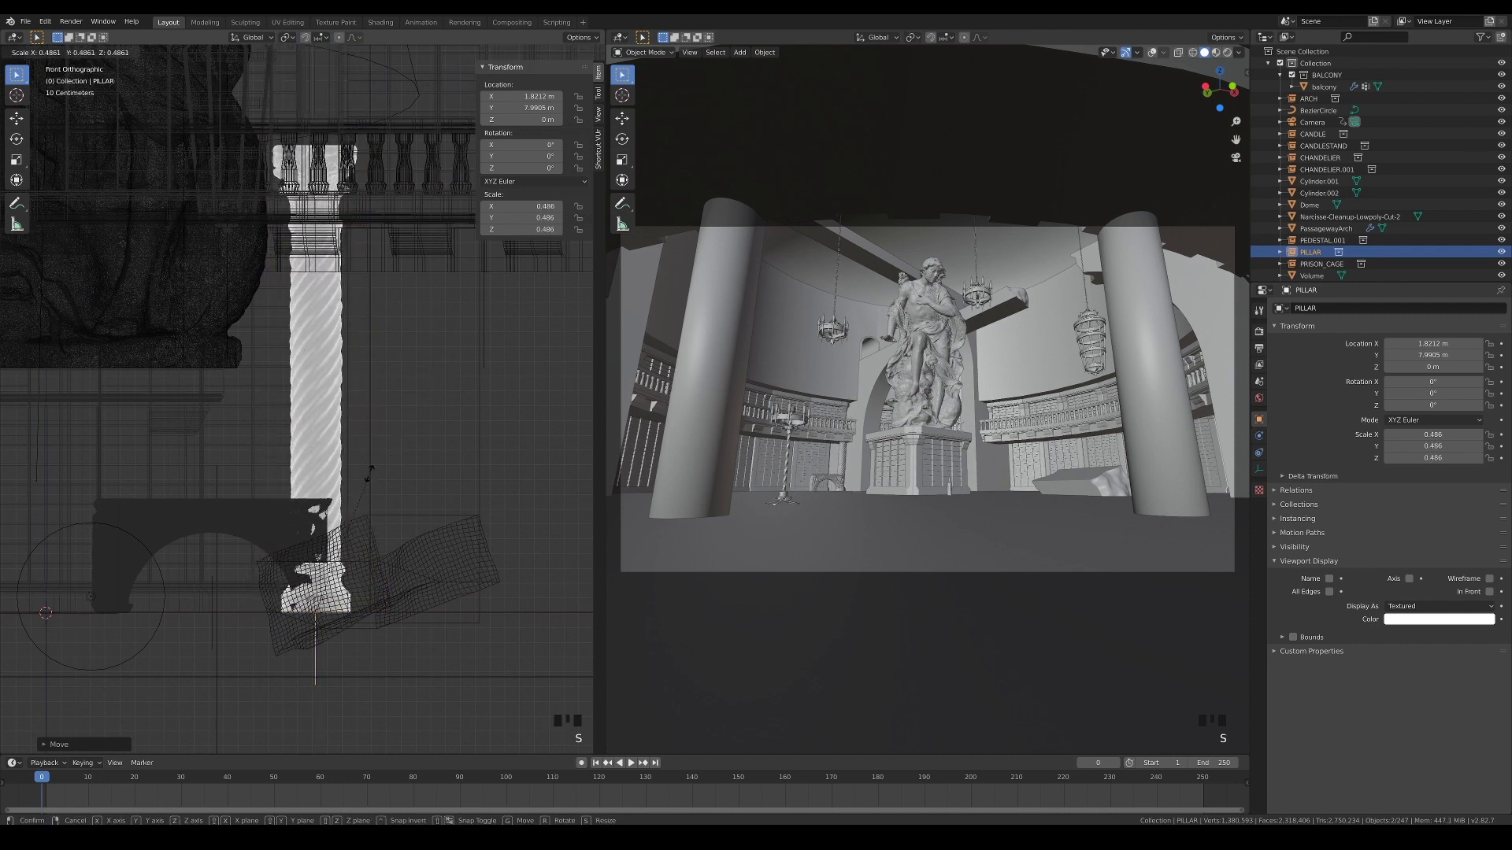
pyautogui.click(340, 517)
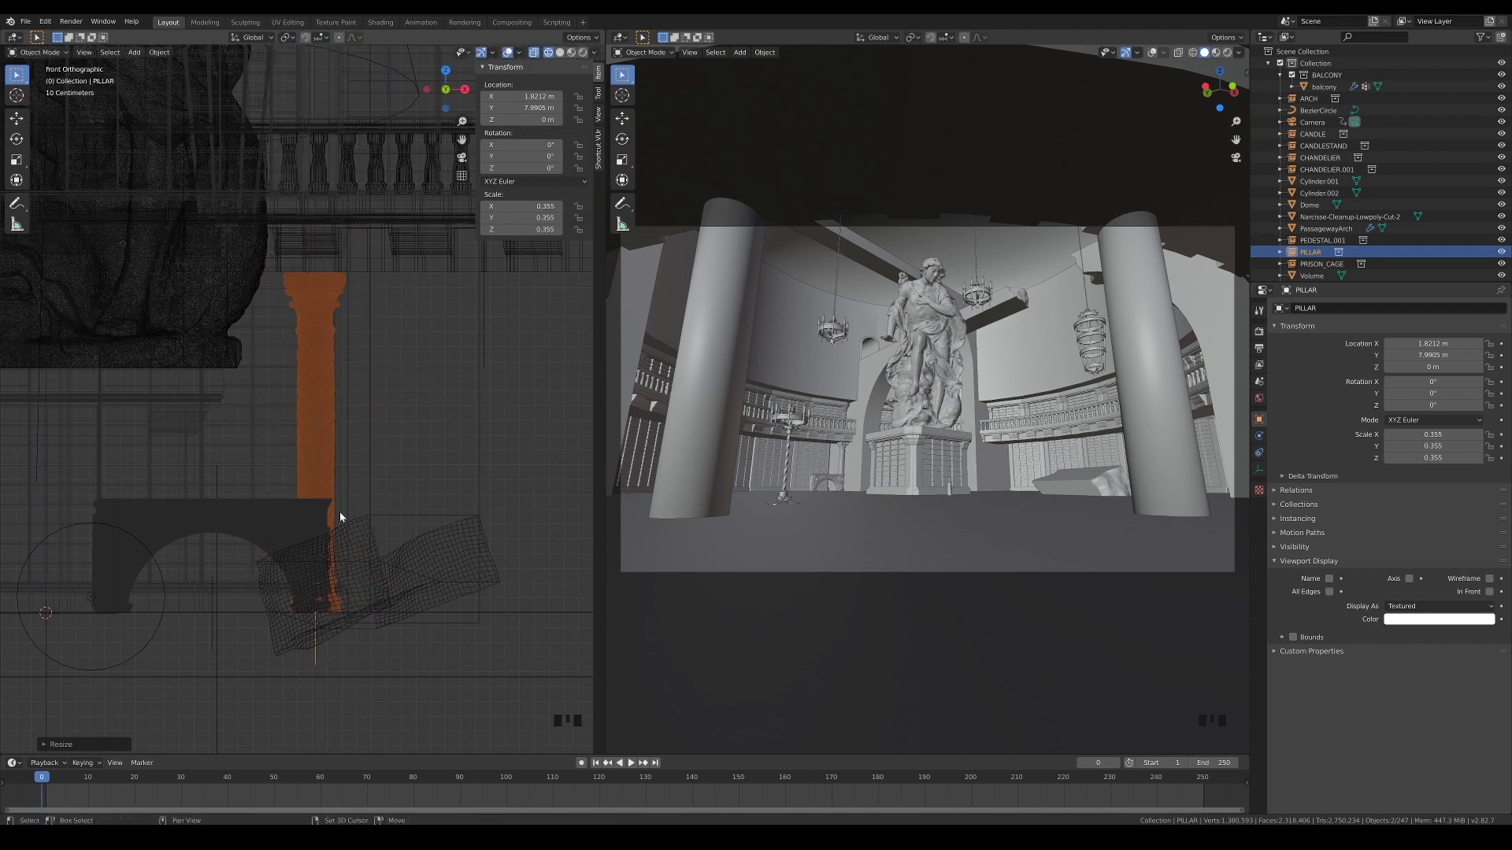
# - Raise the arch vertically to about Z 1.52 m so its top lines up with the pillar's top
pyautogui.click(185, 516)
pyautogui.press('KP_1')
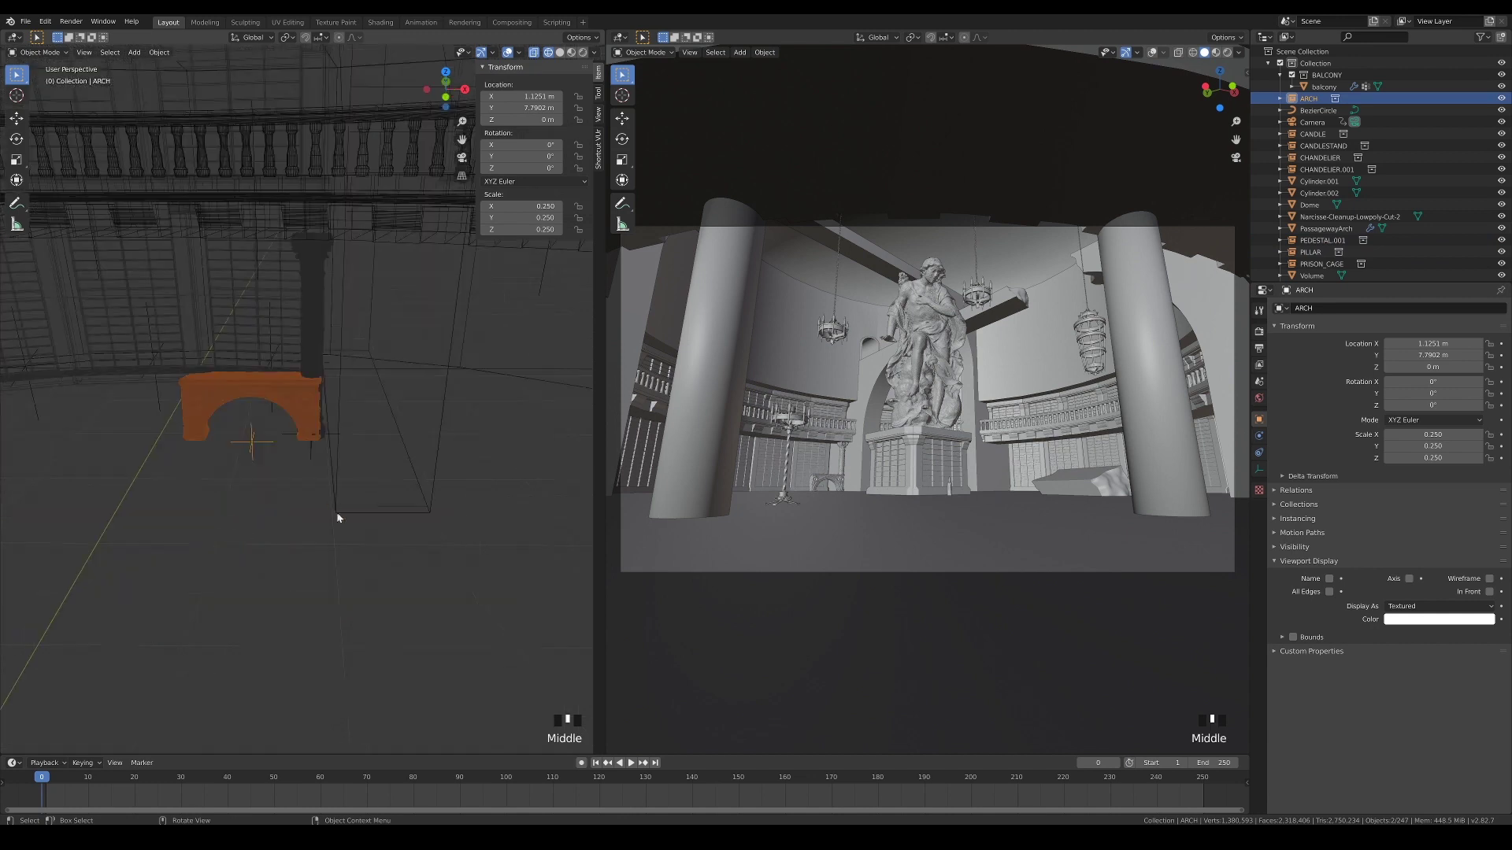
pyautogui.press('g')
pyautogui.press('z')
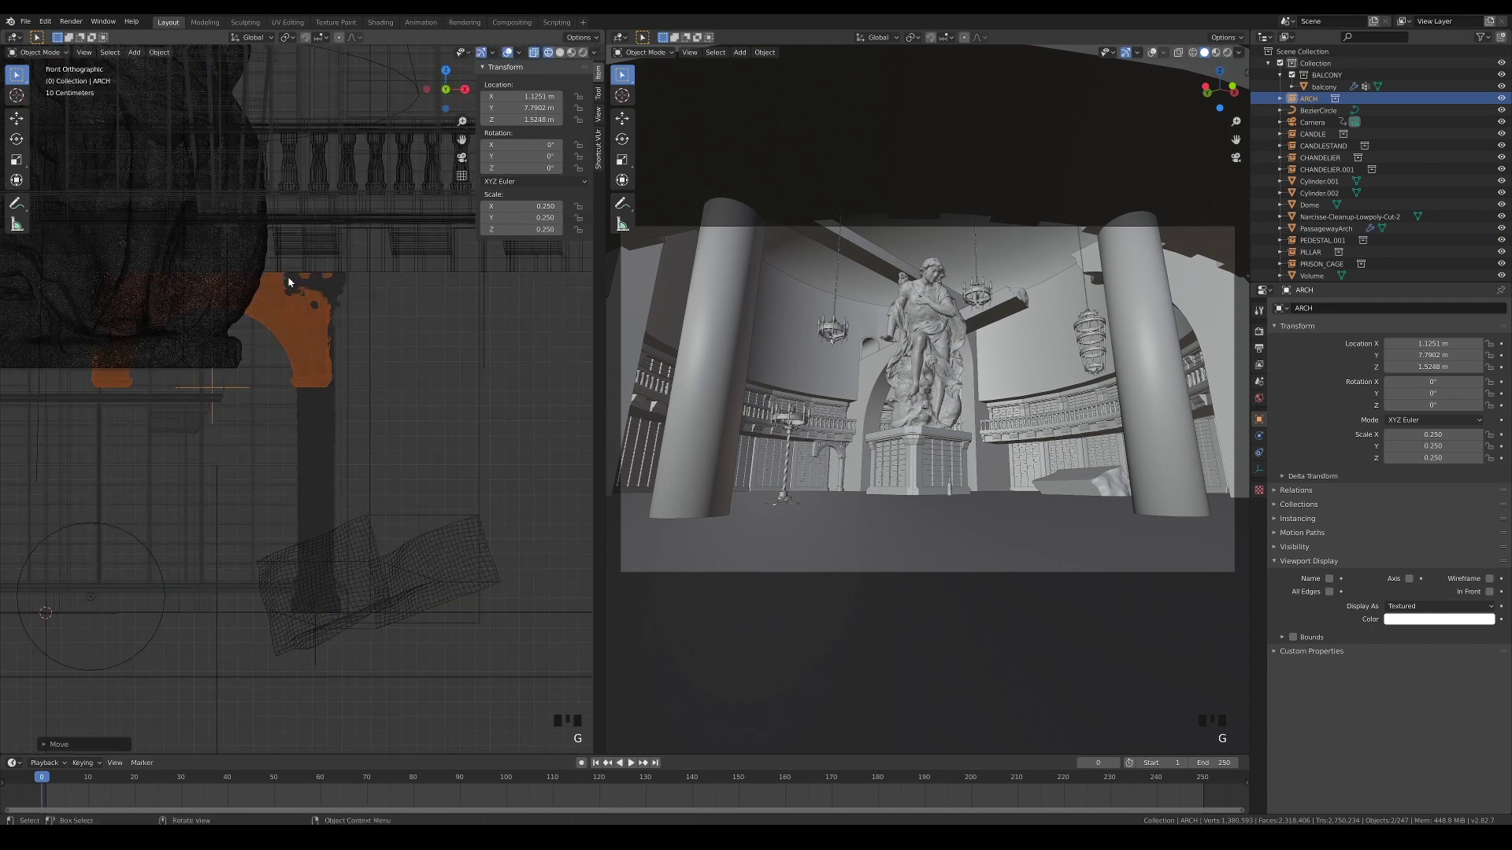
pyautogui.click(288, 282)
# - Rotate the arch to about -7.2° around Z to follow the wall and move it to about X 1.06 m, Y 8.00 m
pyautogui.press('KP_7')
pyautogui.keyDown('shift'); pyautogui.moveTo(288, 282); pyautogui.dragTo(372, 565, button='middle'); pyautogui.keyUp('shift')
pyautogui.press('r')
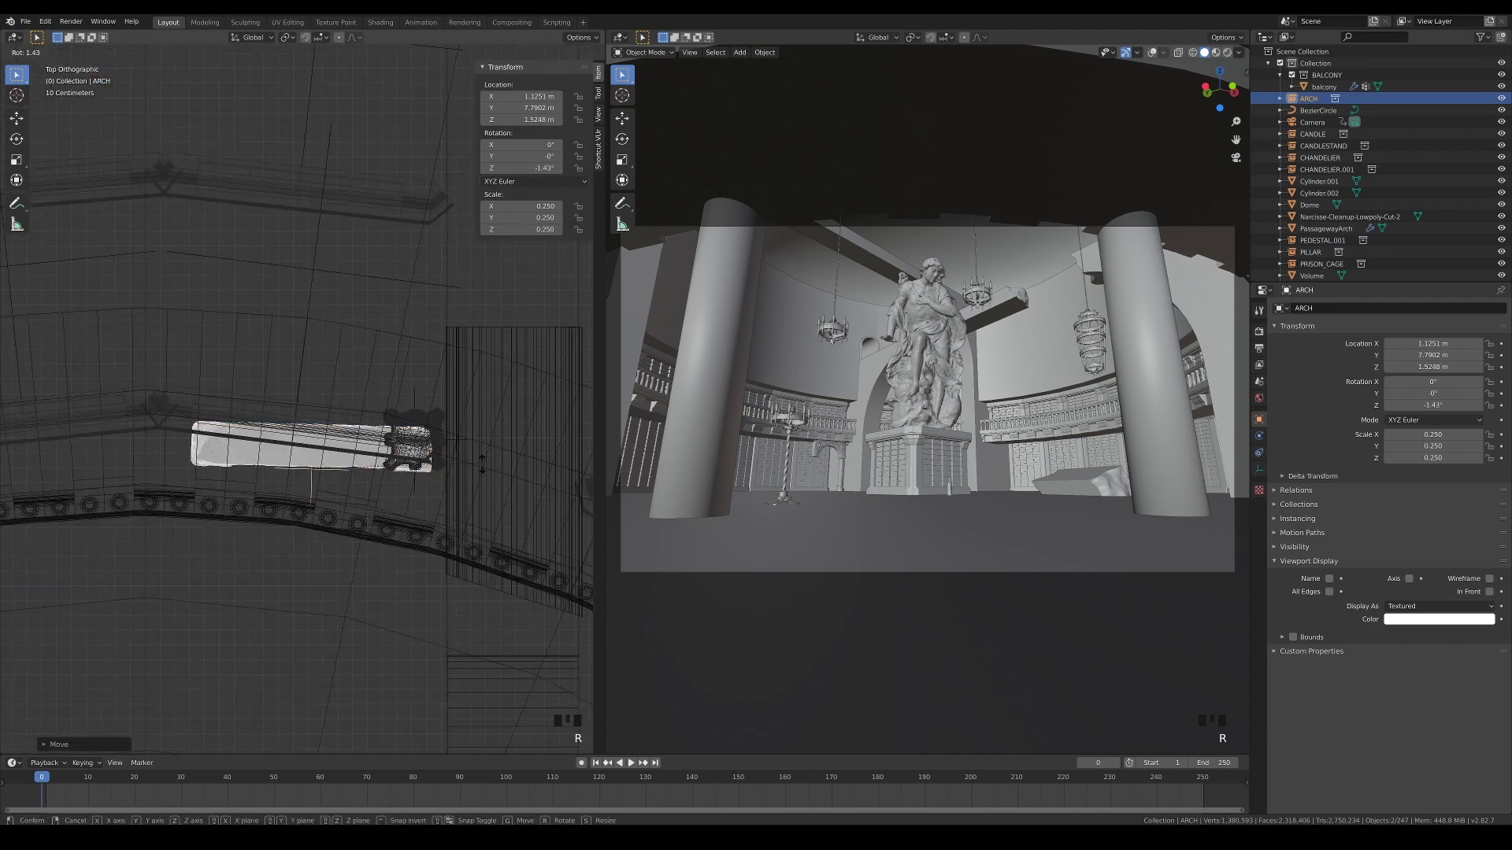
pyautogui.click(498, 479)
pyautogui.press('g')
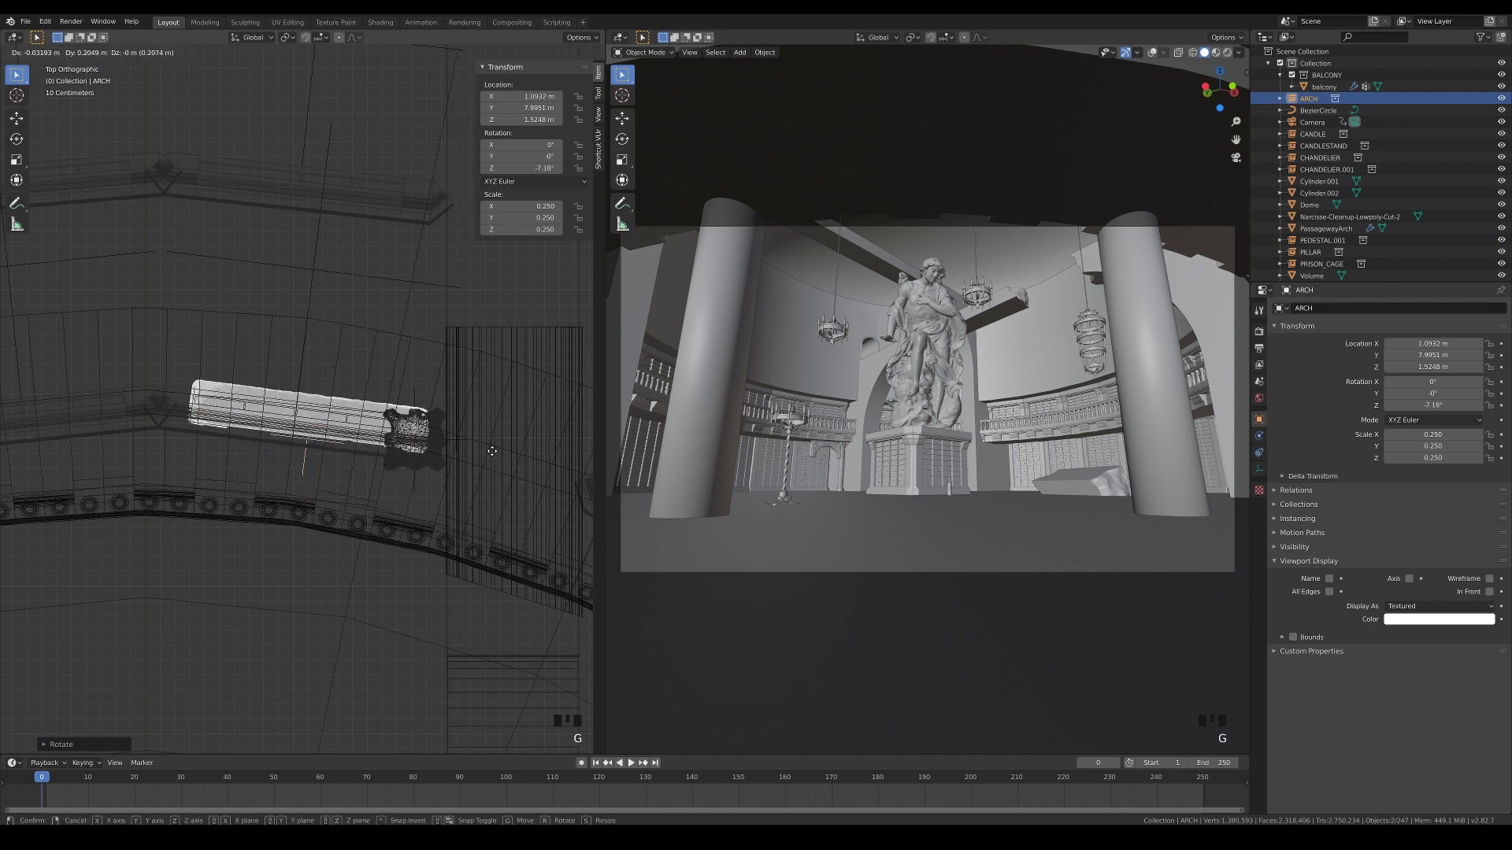
pyautogui.click(487, 451)
# - Rotate the pillar to about -14.2° around Z and move it to about X 2.02 m, Y 7.94 m
pyautogui.scroll(7, 432, 535)
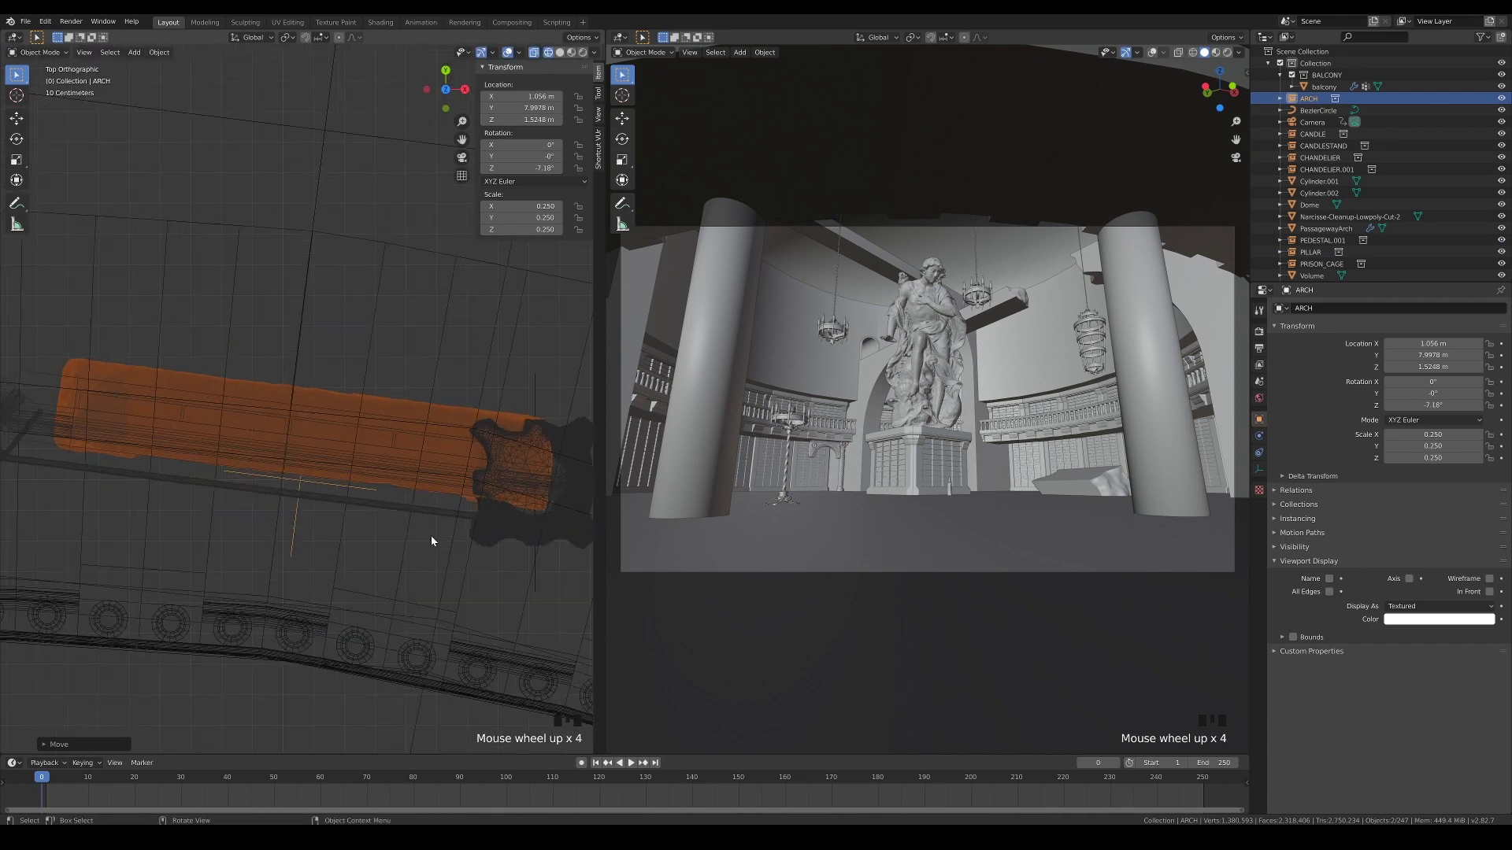
pyautogui.click(386, 452)
pyautogui.press('r')
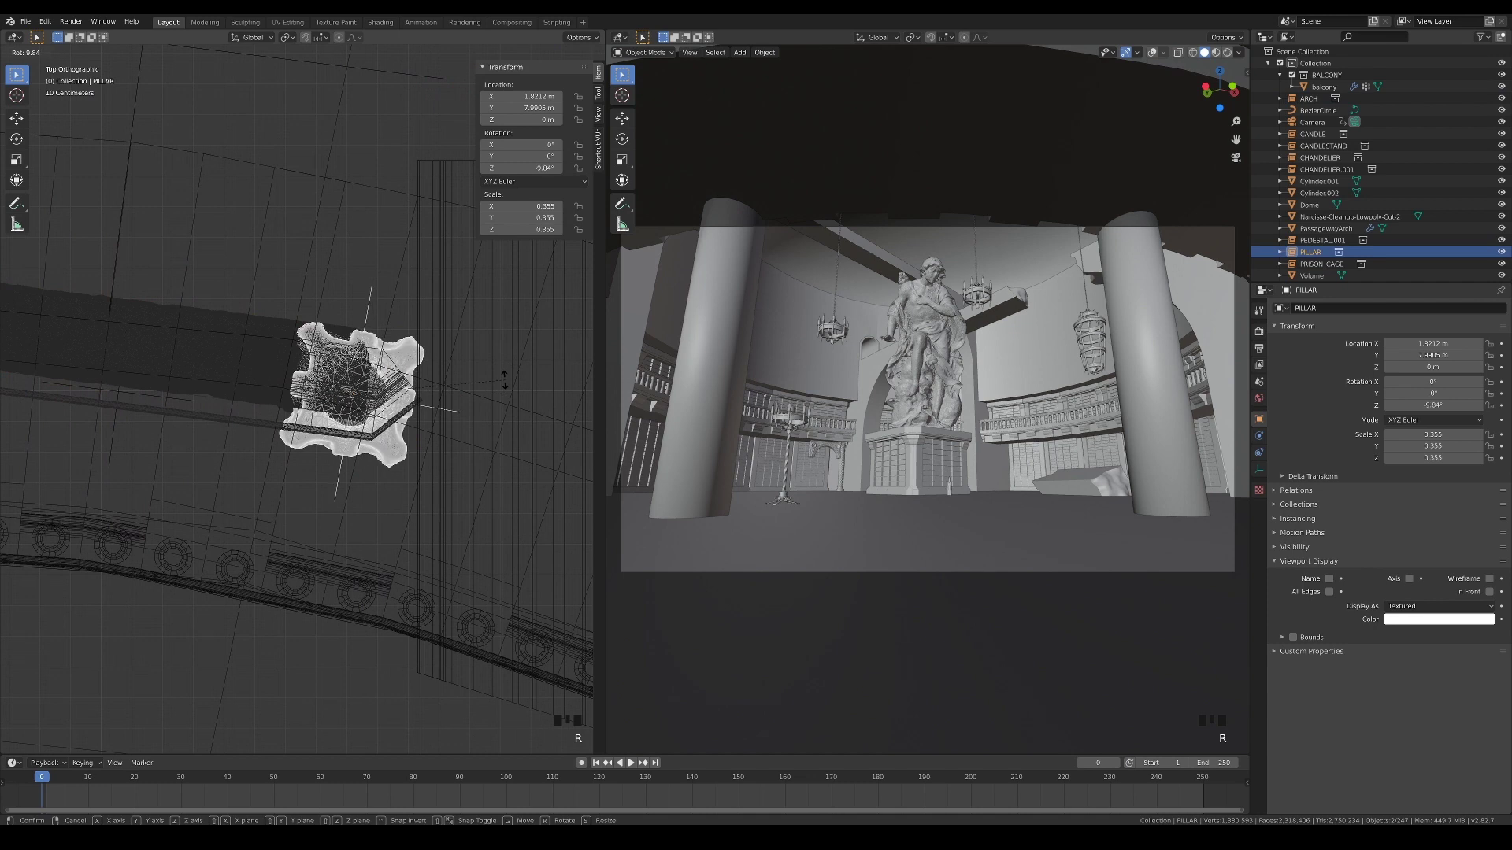
pyautogui.click(469, 420)
pyautogui.scroll(-3, 488, 472)
pyautogui.press('g')
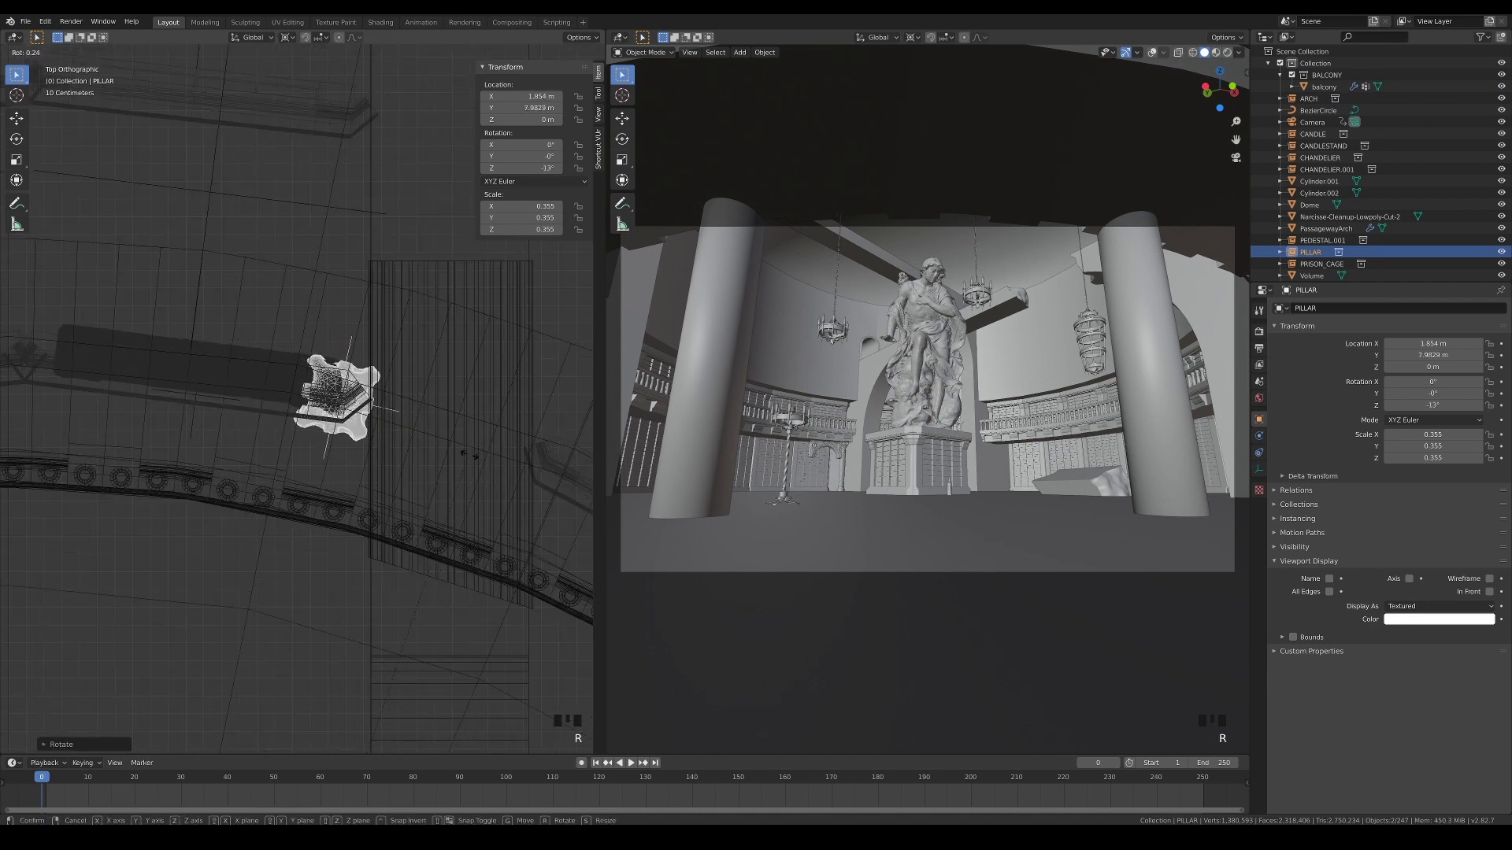
pyautogui.click(358, 429)
# - Move the arch onto the pillar at about X 1.29 m, Y 7.96 m and rotate it to about -9° around Z
pyautogui.click(331, 363)
pyautogui.click(331, 363)
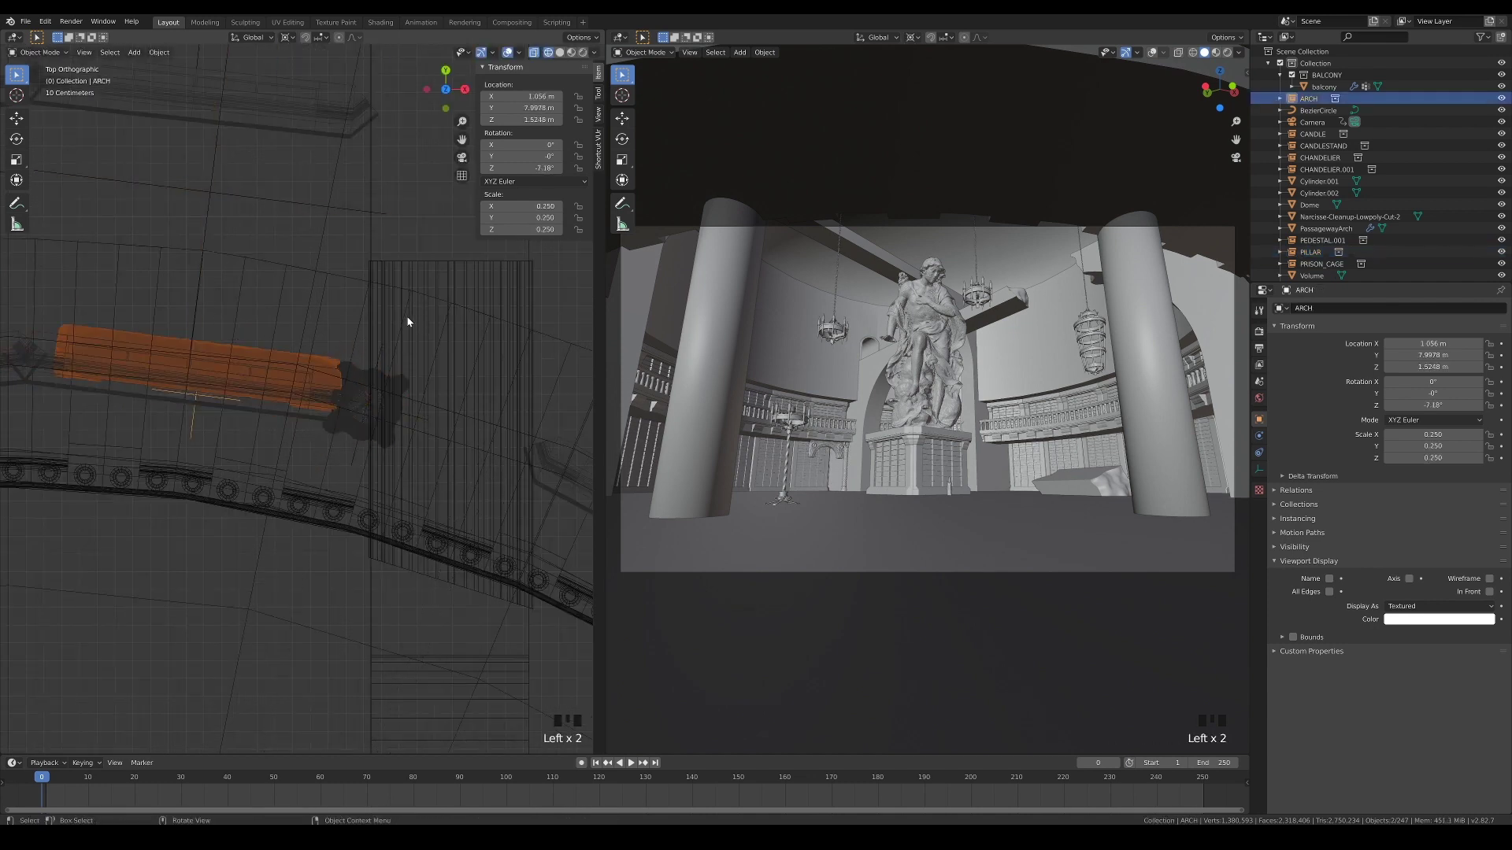
pyautogui.press('g')
pyautogui.click(451, 329)
pyautogui.press('r')
pyautogui.click(453, 334)
# - Nudge the arch in plan to about X 1.33 m, Y 8.02 m so it sits centred over the pillar's capital
pyautogui.scroll(8, 810, 465)
pyautogui.moveTo(810, 464)
pyautogui.keyDown('shift'); pyautogui.mouseDown(button='middle')
pyautogui.moveTo(846, 455)
pyautogui.moveTo(811, 451)
pyautogui.mouseUp(button='middle'); pyautogui.keyUp('shift')
pyautogui.scroll(7, 845, 455)
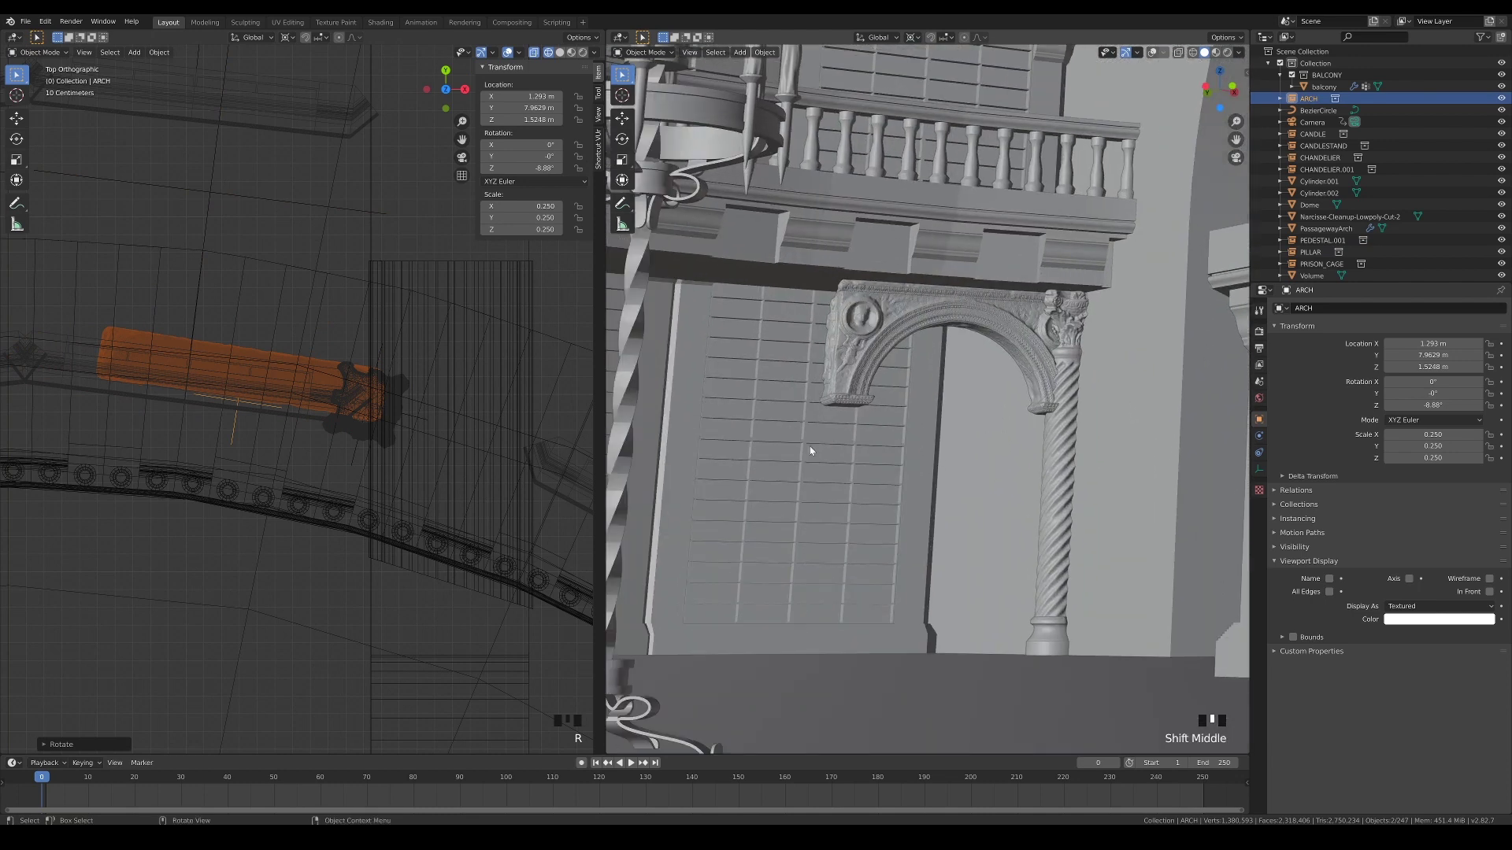
pyautogui.press('g')
pyautogui.click(305, 465)
pyautogui.scroll(-5, 306, 466)
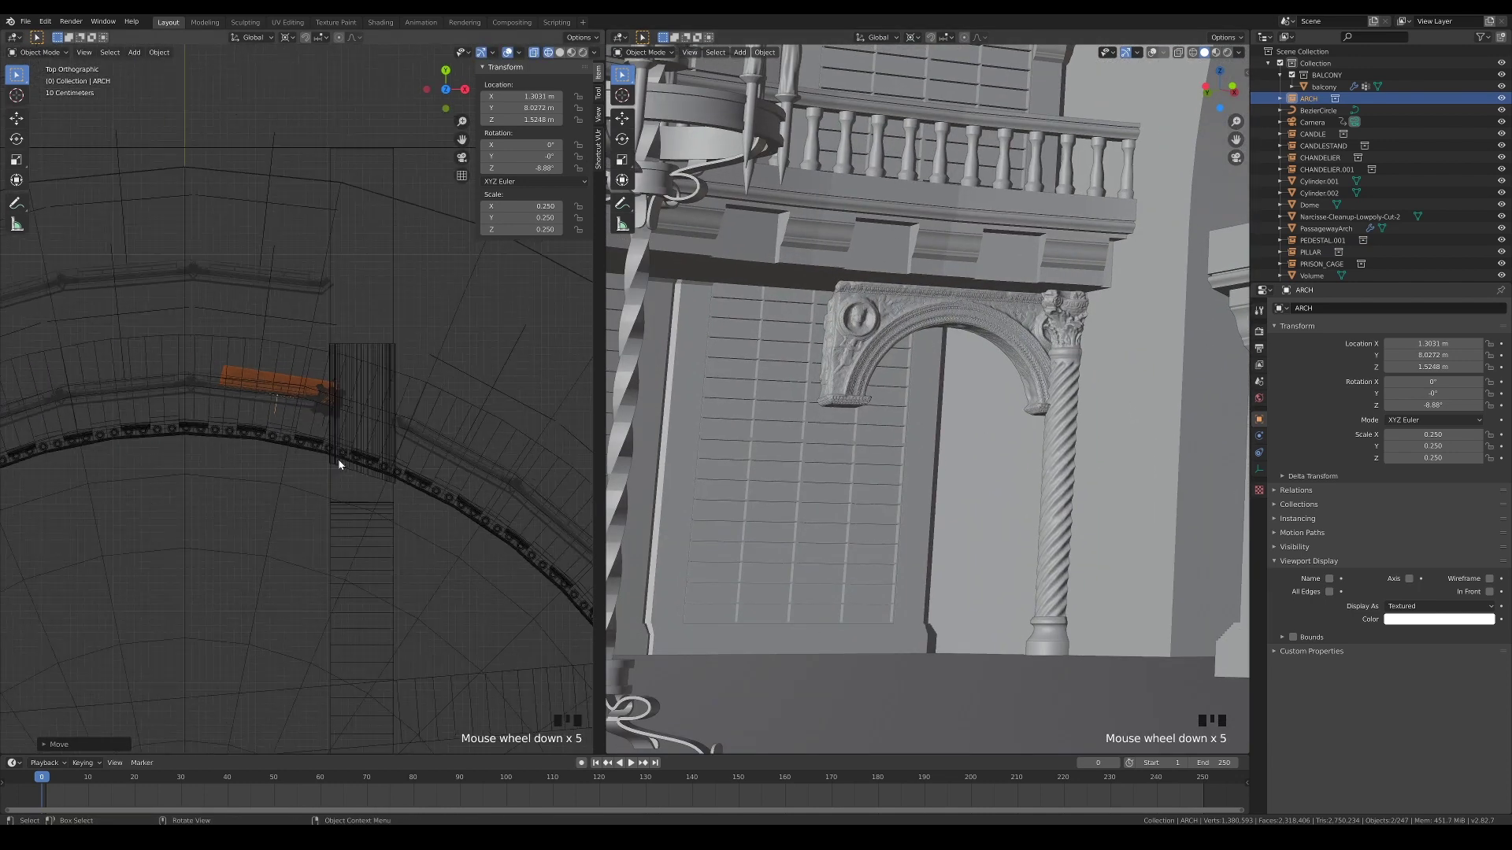
pyautogui.press('g')
pyautogui.click(342, 461)
# - Duplicate the pillar to the arch's free end at about X 0.61 m, Y 8.17 m, rotated to about -4.2° around Z
pyautogui.click(328, 426)
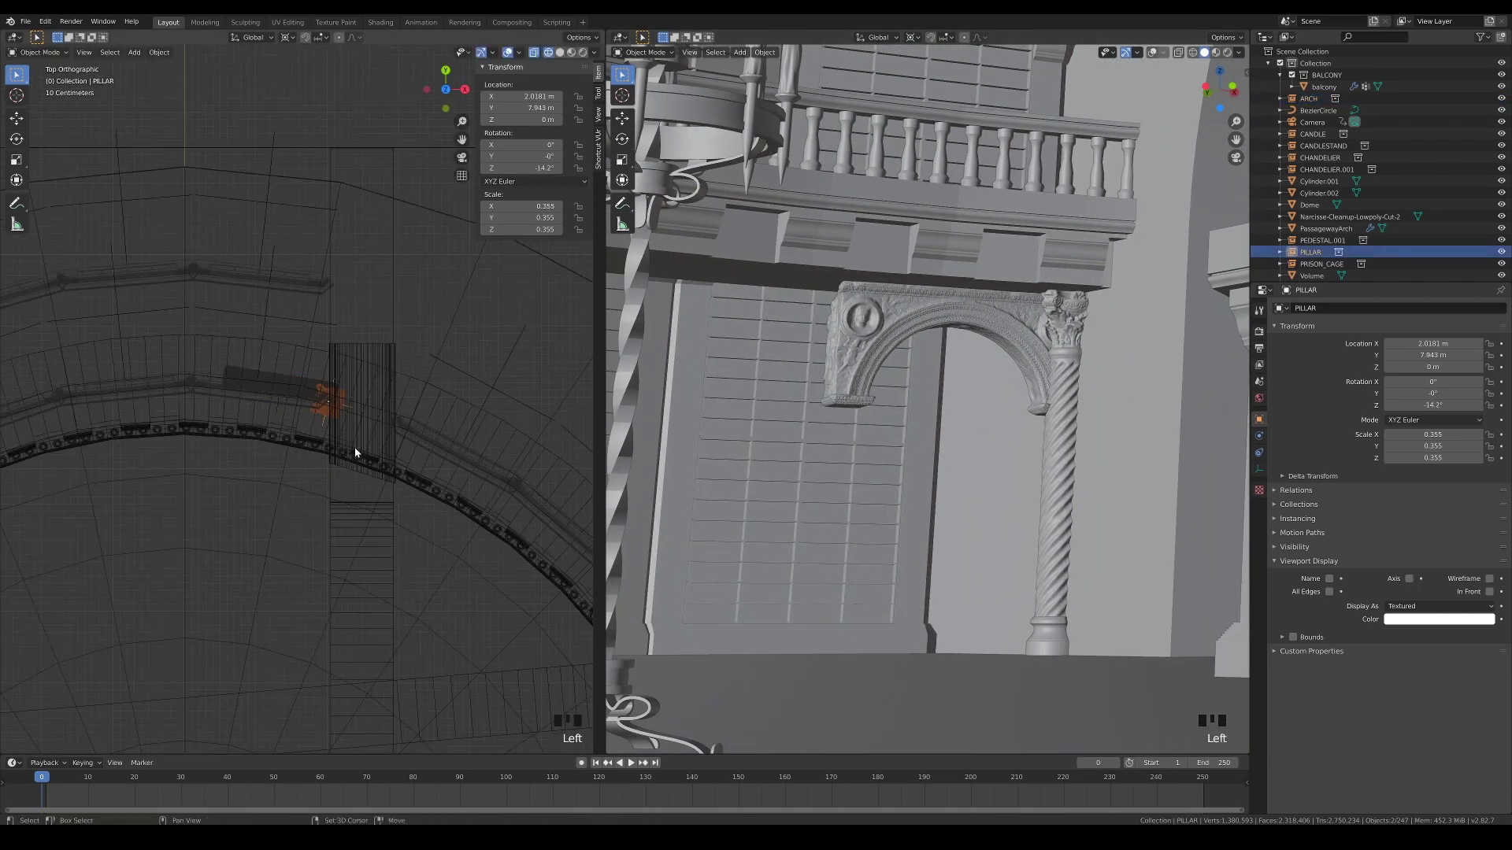
pyautogui.hotkey('shift', 'd')
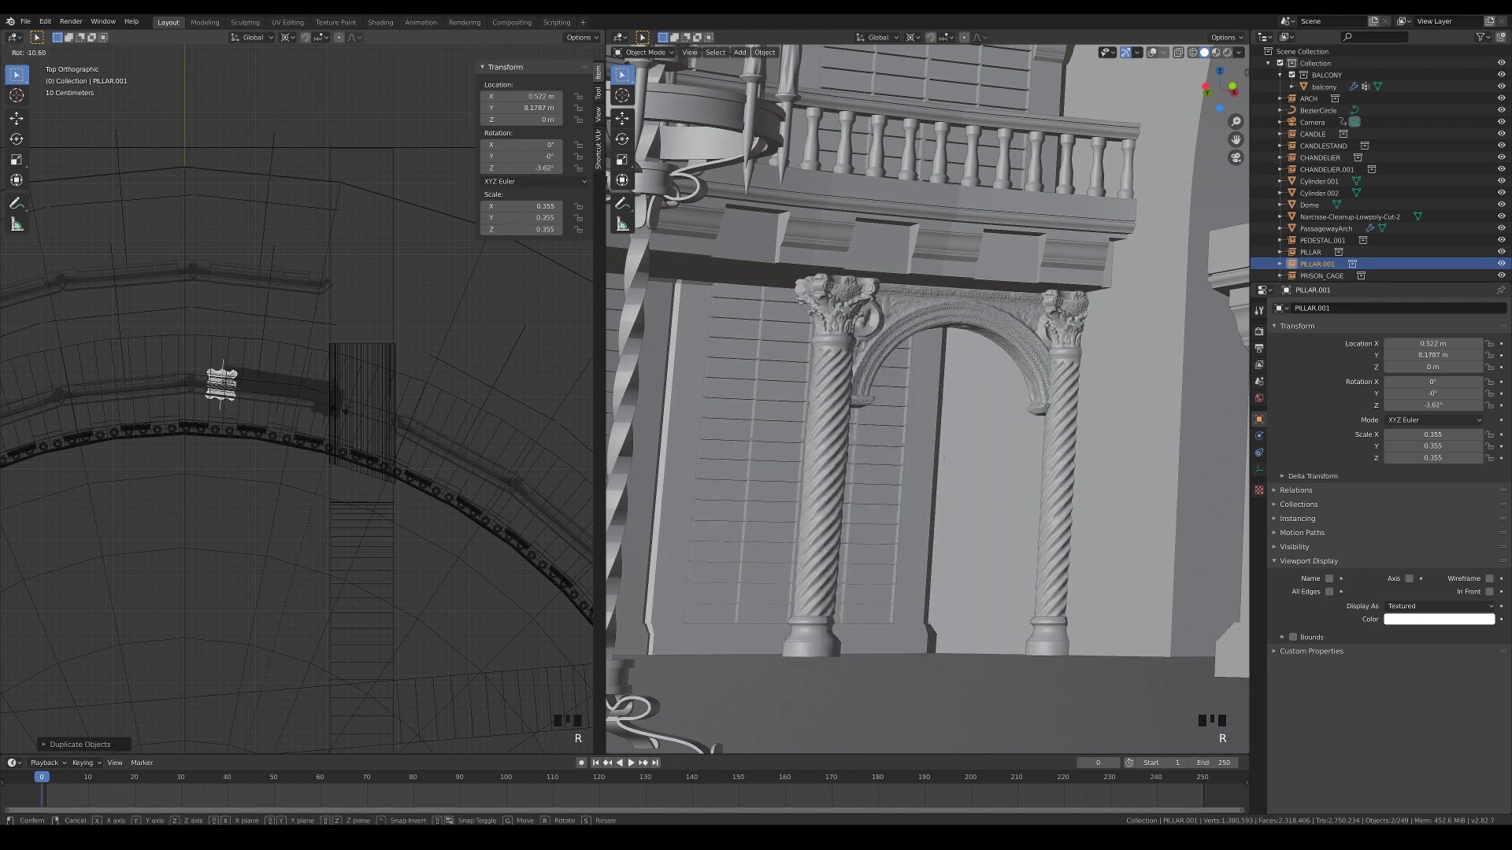
pyautogui.press('r')
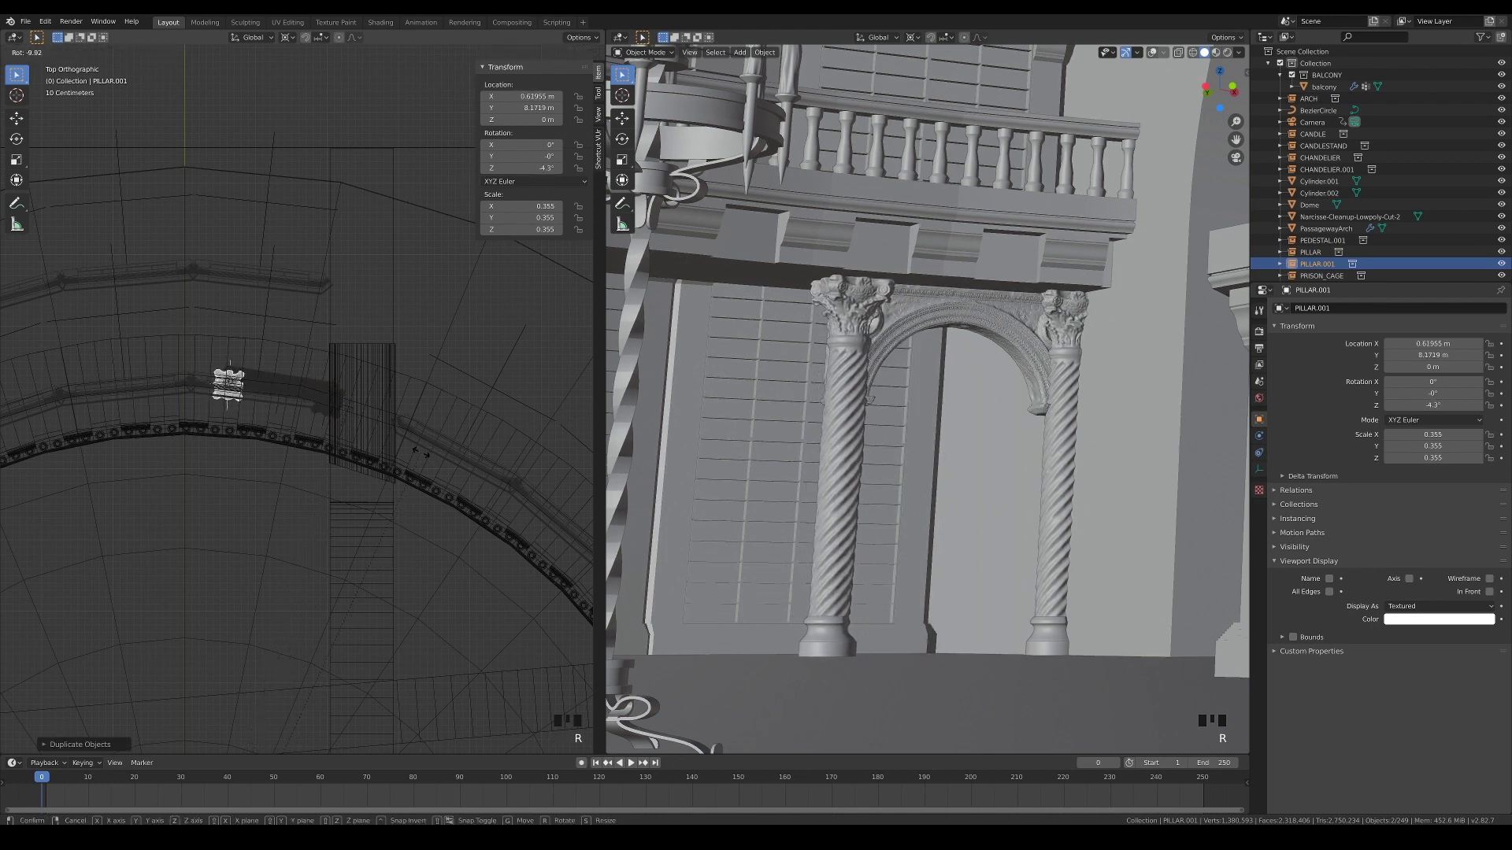
pyautogui.click(399, 449)
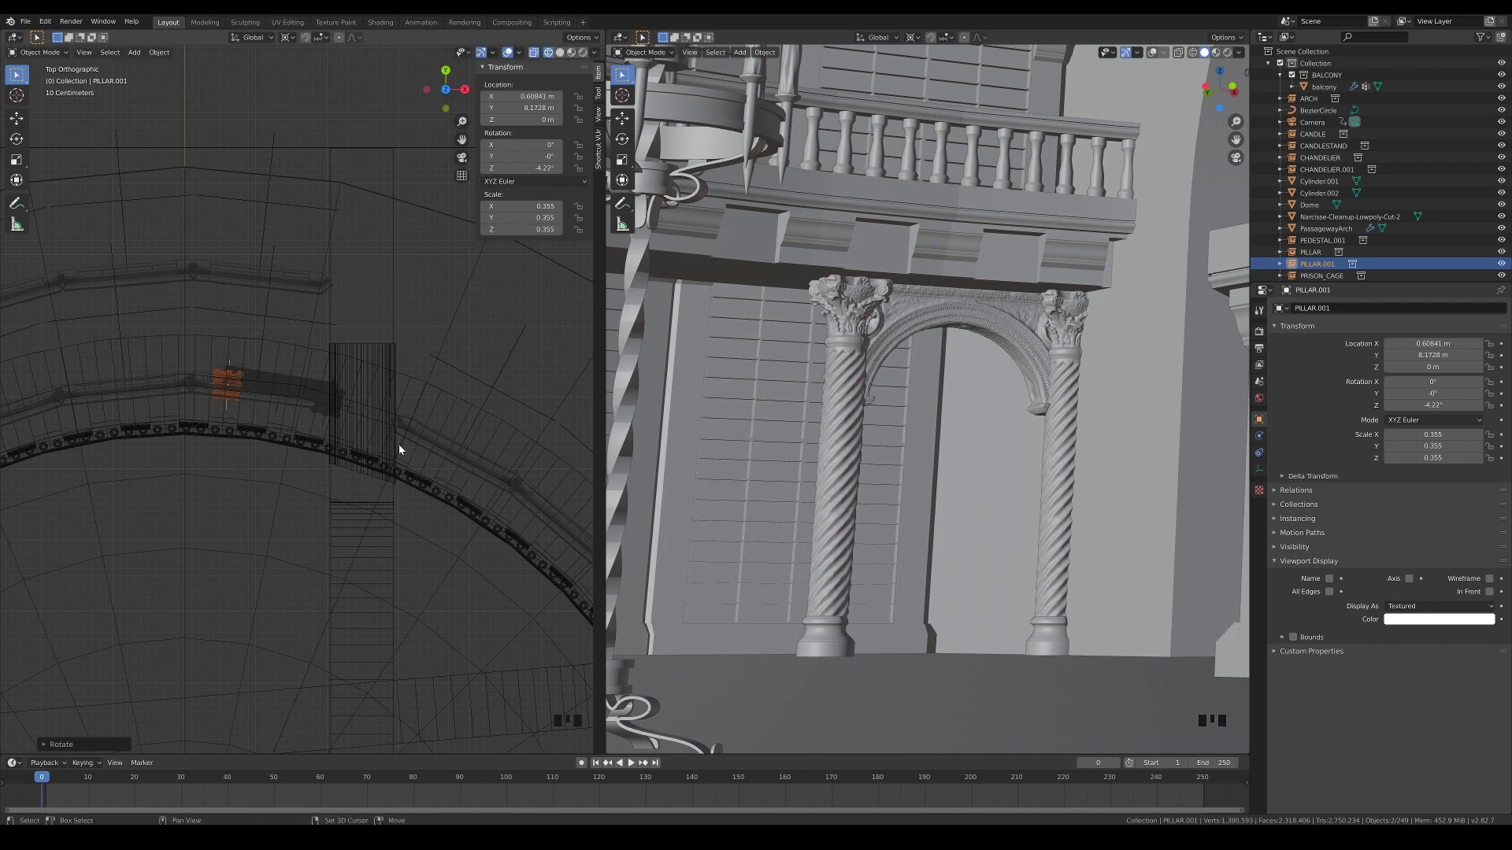
# - Duplicate the arch beyond the second pillar at about X -0.10 m, Y 8.13 m, rotated to about 1° around Z
pyautogui.scroll(4, 296, 467)
pyautogui.keyDown('shift'); pyautogui.moveTo(296, 493); pyautogui.dragTo(417, 401, button='middle'); pyautogui.keyUp('shift')
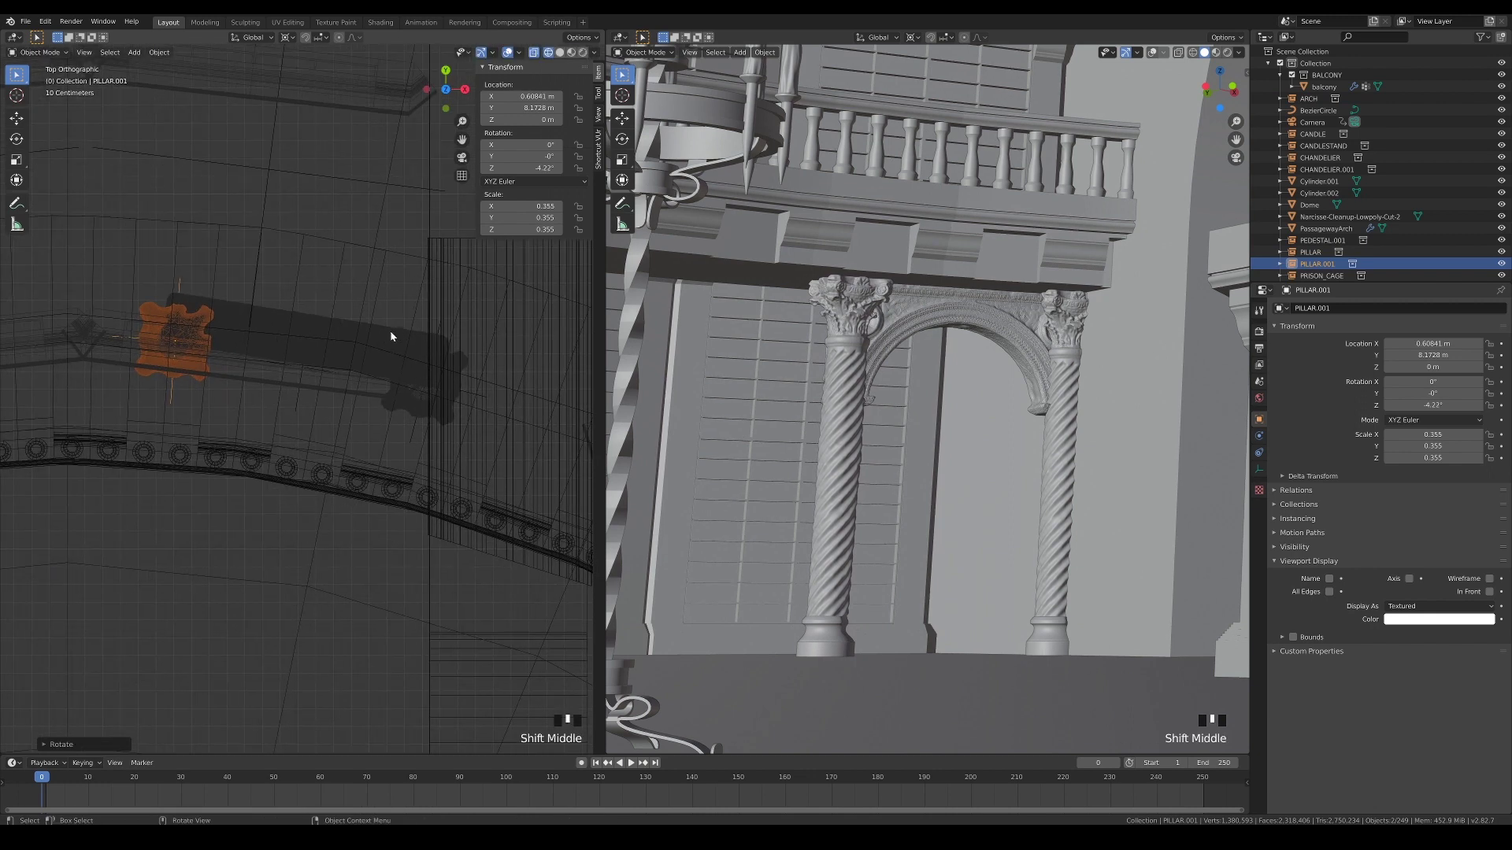
pyautogui.click(399, 371)
pyautogui.hotkey('shift', 'd')
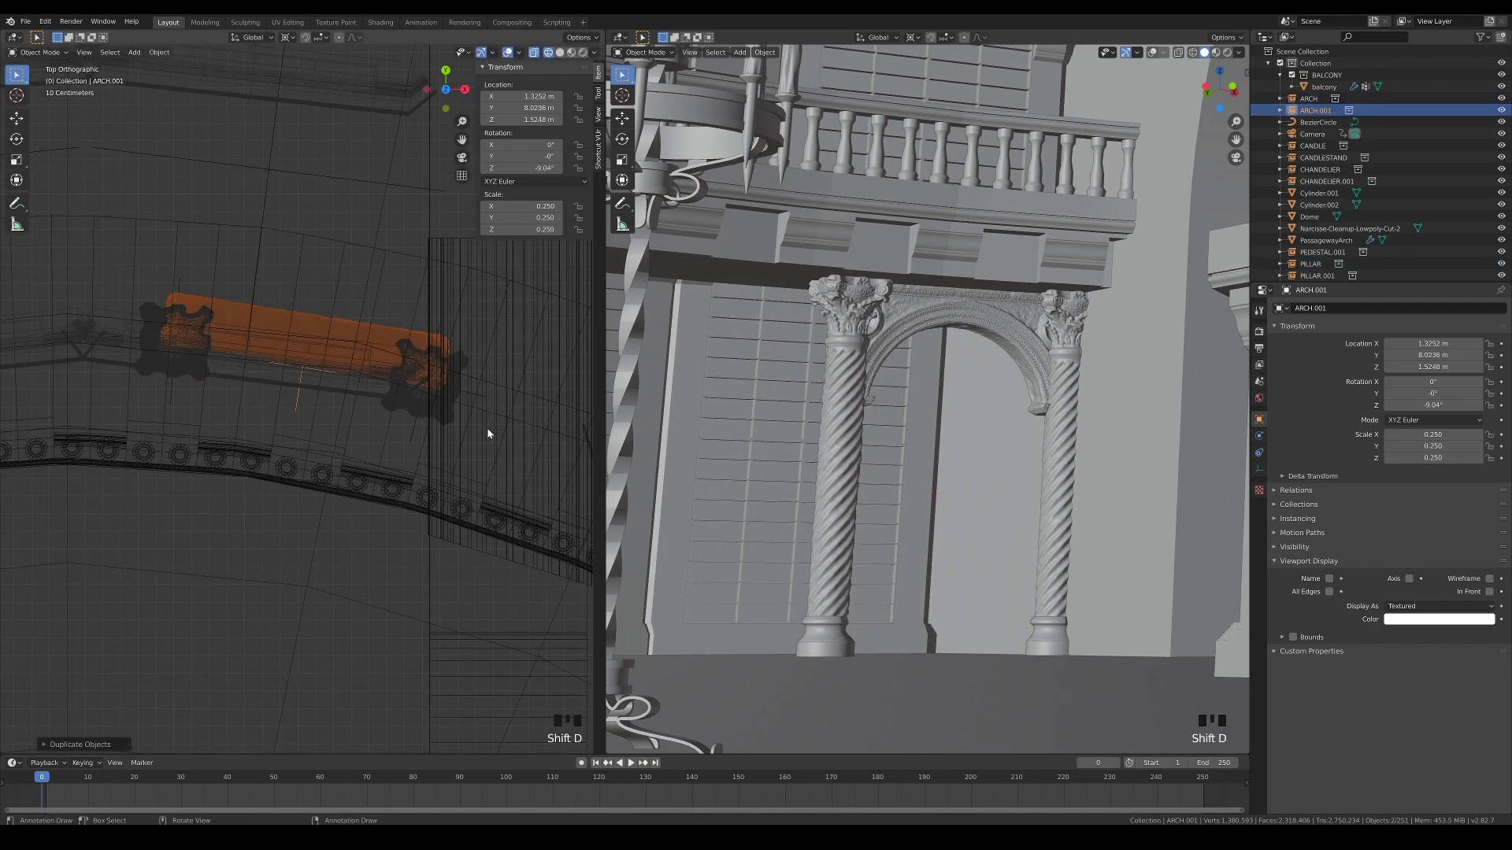
pyautogui.press('r')
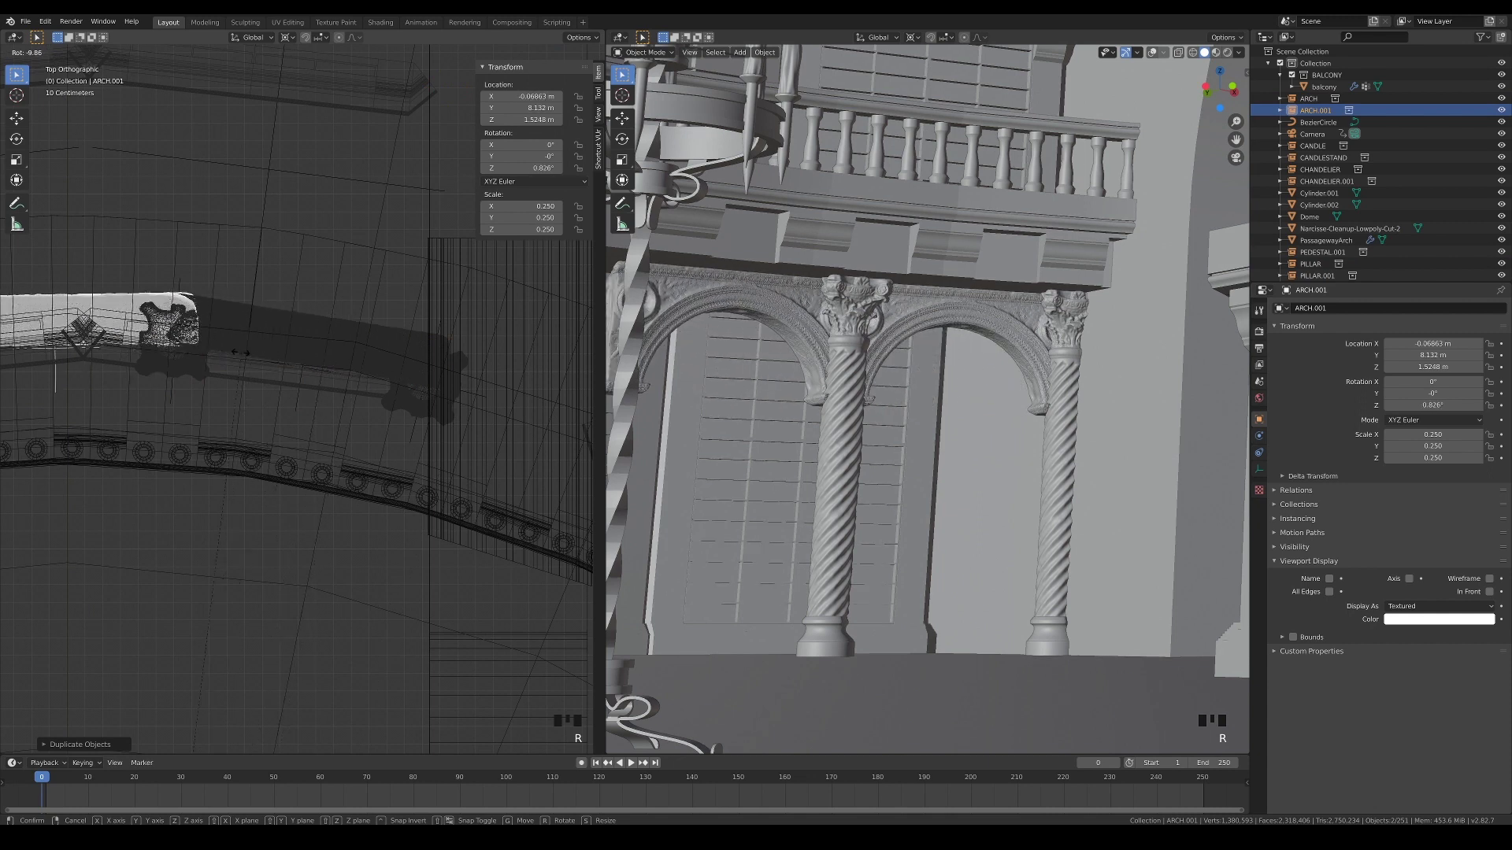
pyautogui.click(168, 351)
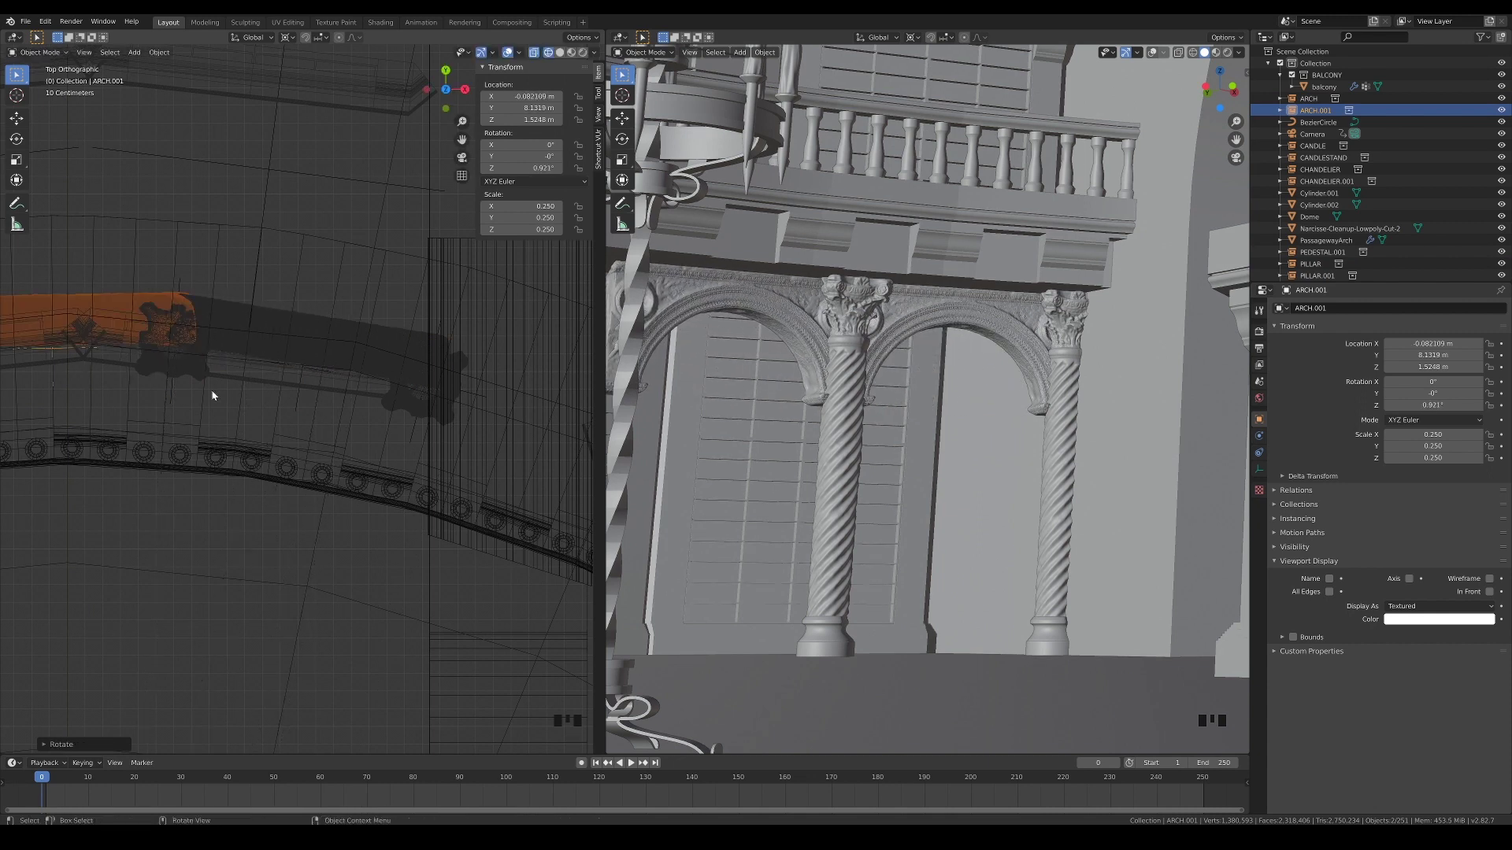
pyautogui.keyDown('shift'); pyautogui.moveTo(210, 392); pyautogui.dragTo(365, 500, button='middle'); pyautogui.keyUp('shift')
pyautogui.press('r')
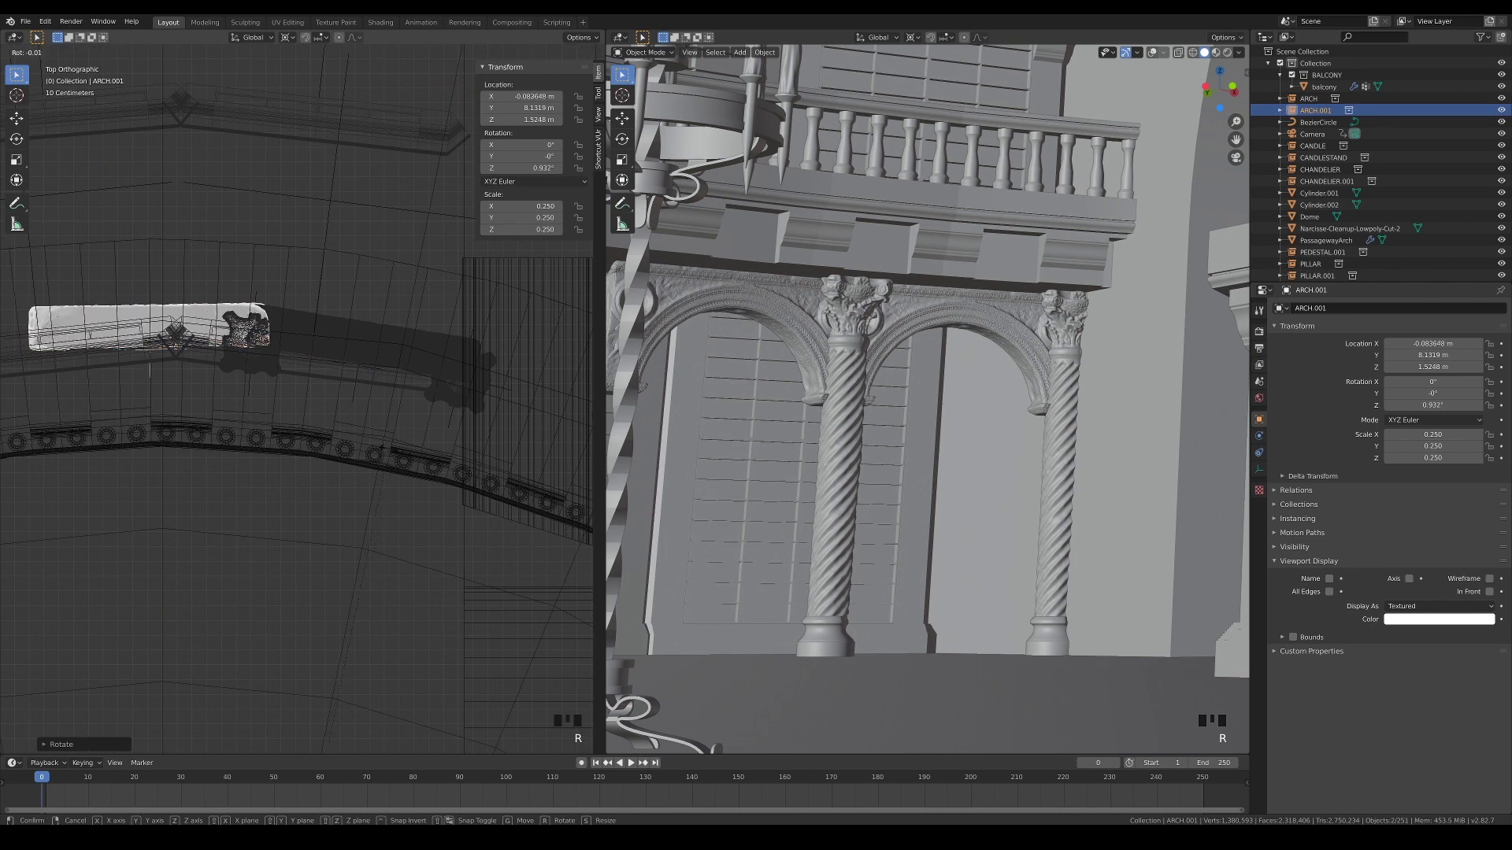
pyautogui.click(352, 425)
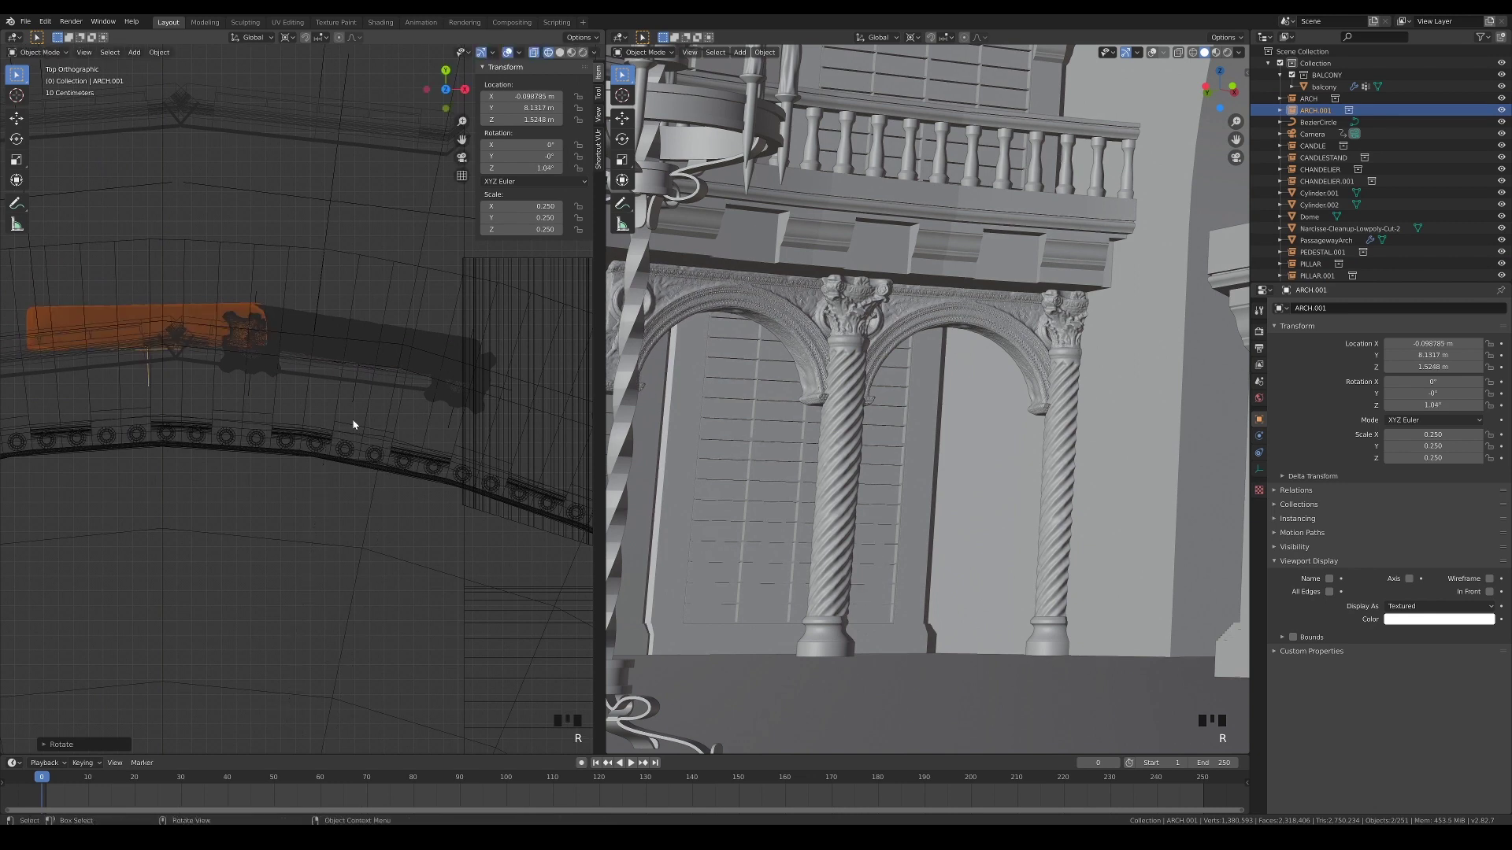
# - Select both arches and both pillars of the arcade and move them into a new collection named PILLARs
pyautogui.keyDown('shift'); pyautogui.click(273, 313); pyautogui.keyUp('shift')
pyautogui.keyDown('shift'); pyautogui.click(254, 379); pyautogui.keyUp('shift')
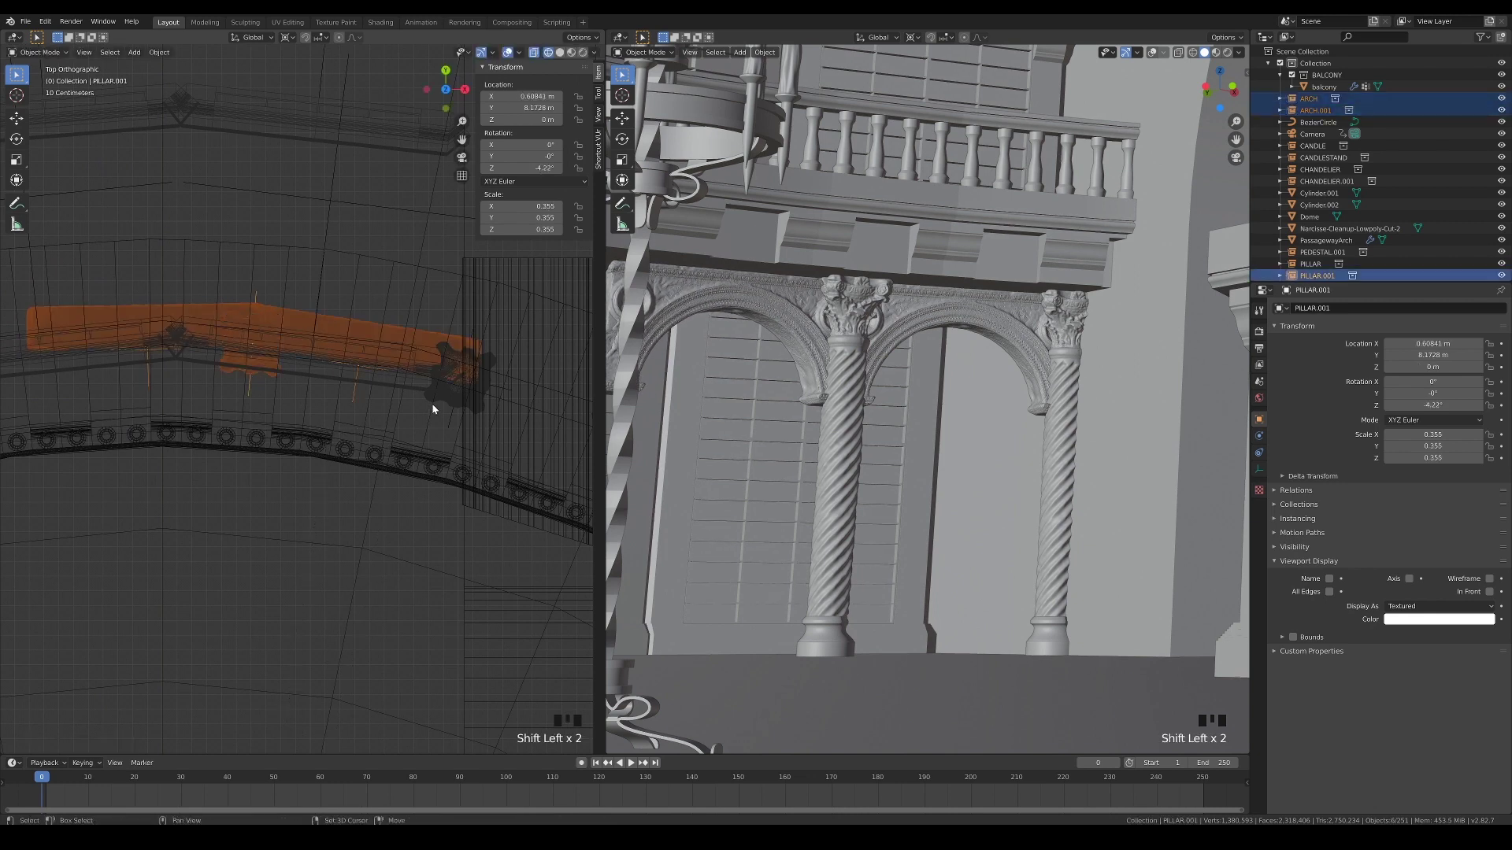
pyautogui.keyDown('shift'); pyautogui.click(446, 420); pyautogui.keyUp('shift')
pyautogui.press('m')
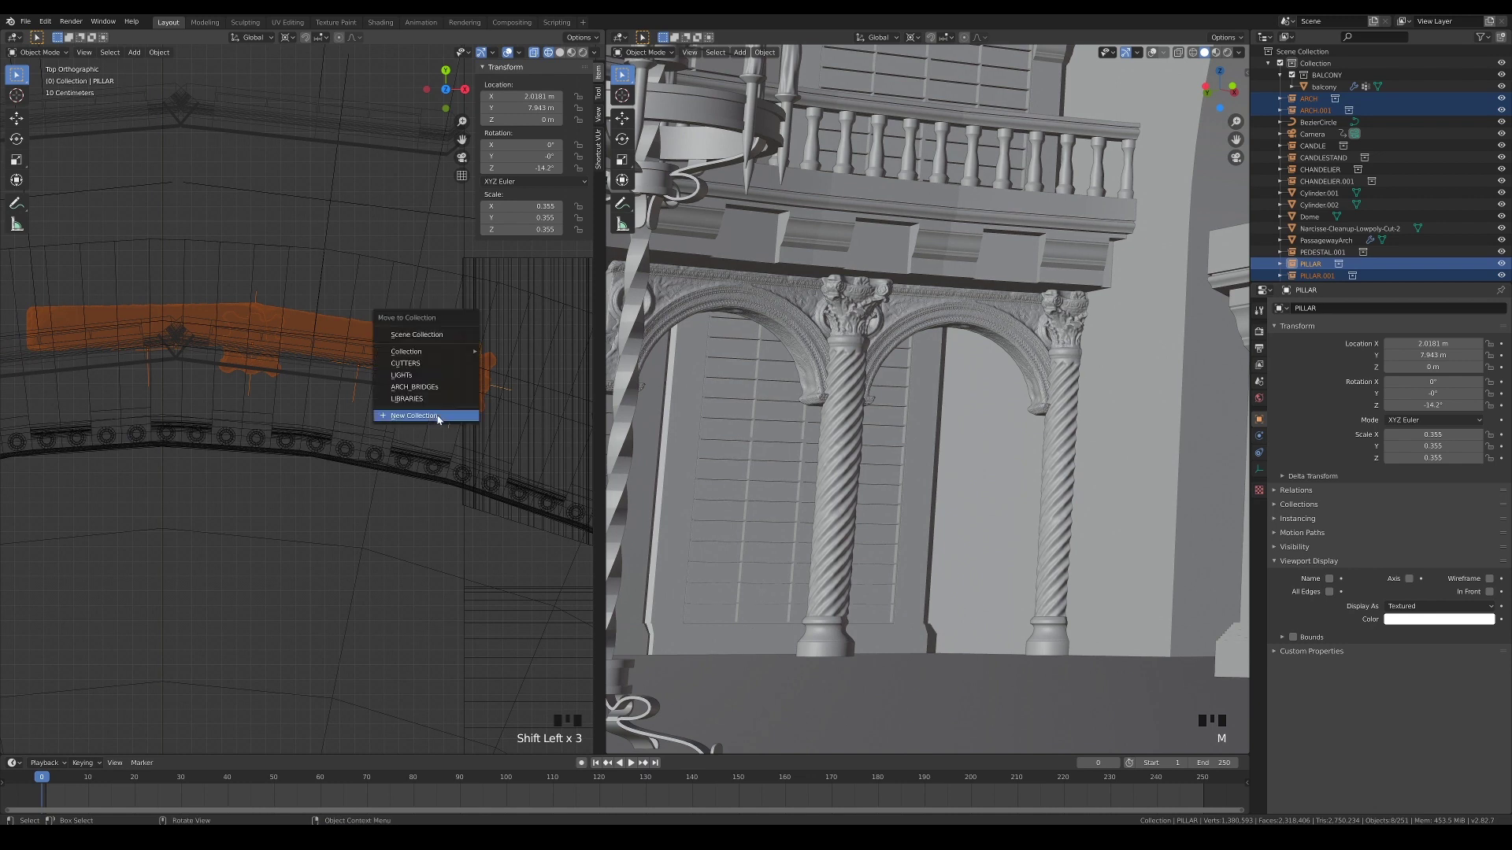
pyautogui.click(439, 416)
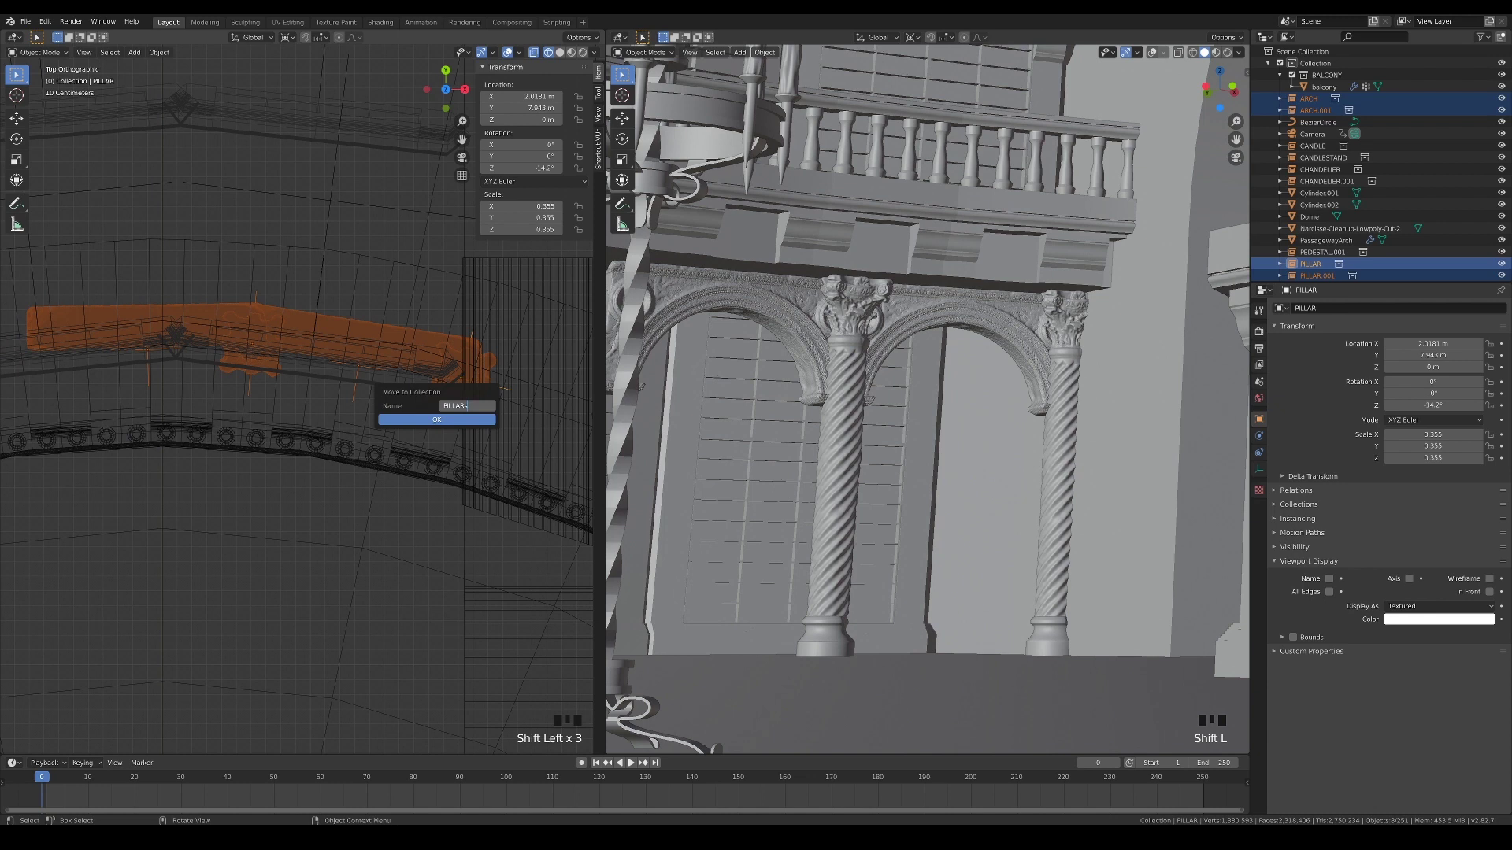
pyautogui.press('Return')
pyautogui.click(455, 423)
# - Add a collection instance of PILLARs and rotate it to about 20.6° around Z to continue the arcade along the wall
pyautogui.scroll(-3, 462, 425)
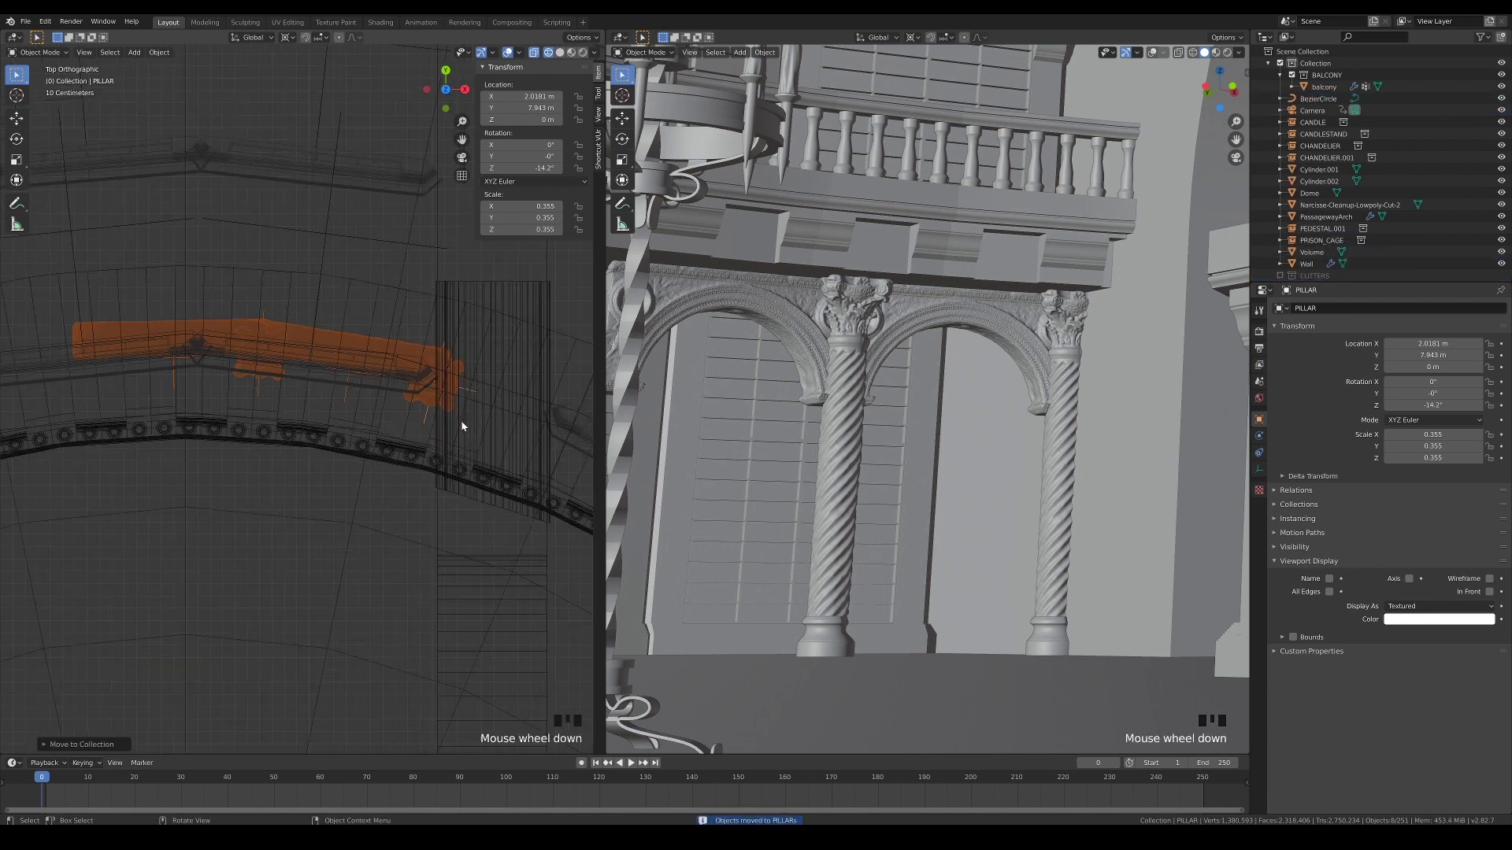
pyautogui.keyDown('shift'); pyautogui.moveTo(319, 448); pyautogui.dragTo(360, 448, button='middle'); pyautogui.keyUp('shift')
pyautogui.hotkey('shift', 'a')
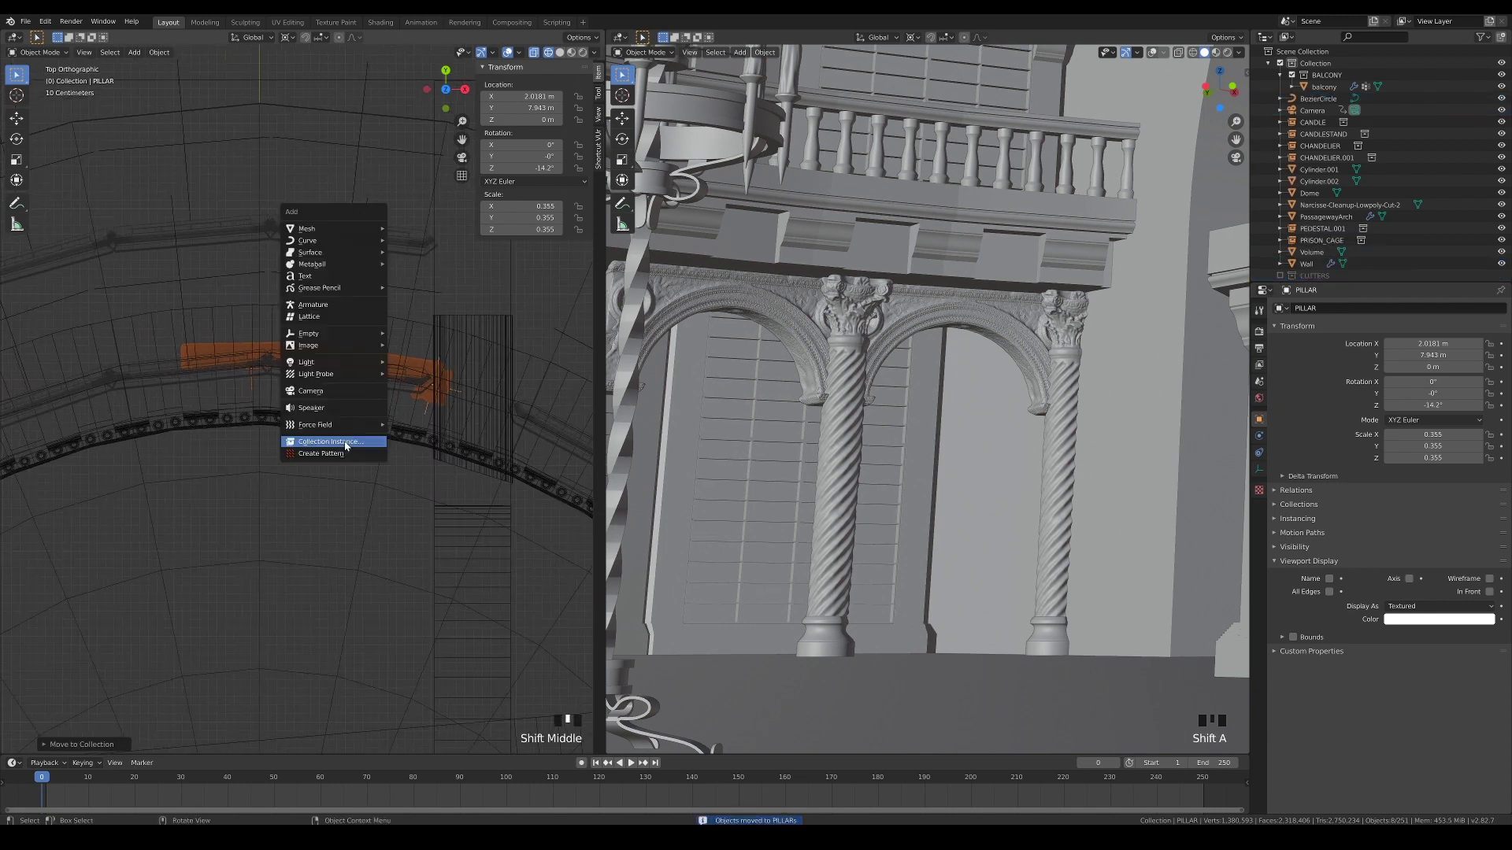
pyautogui.click(345, 444)
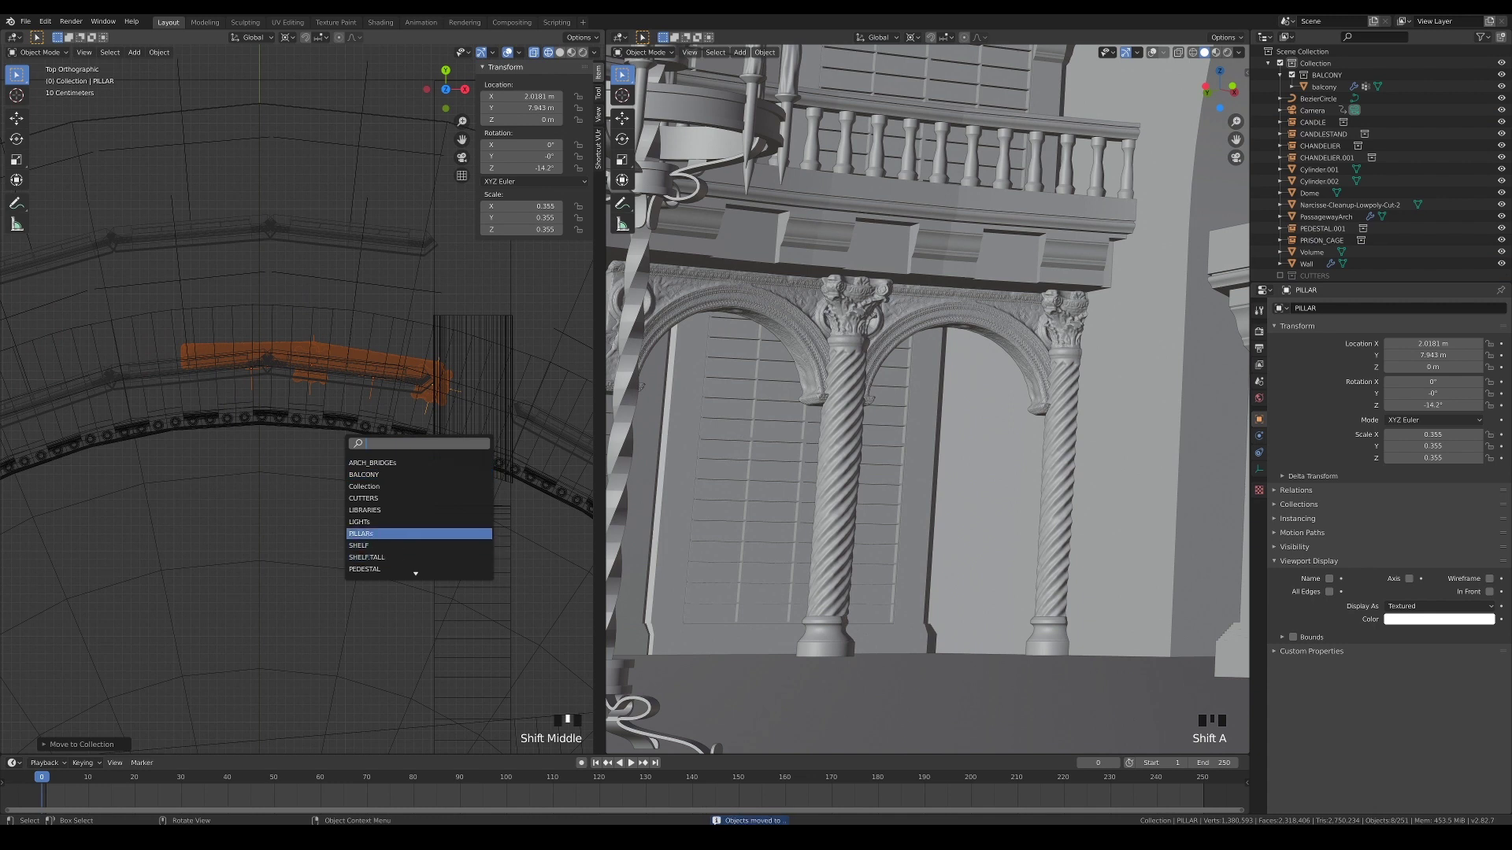
pyautogui.click(400, 535)
pyautogui.press('r')
pyautogui.click(193, 515)
pyautogui.keyDown('shift'); pyautogui.moveTo(890, 504); pyautogui.dragTo(966, 516, button='middle'); pyautogui.keyUp('shift')
pyautogui.press('r')
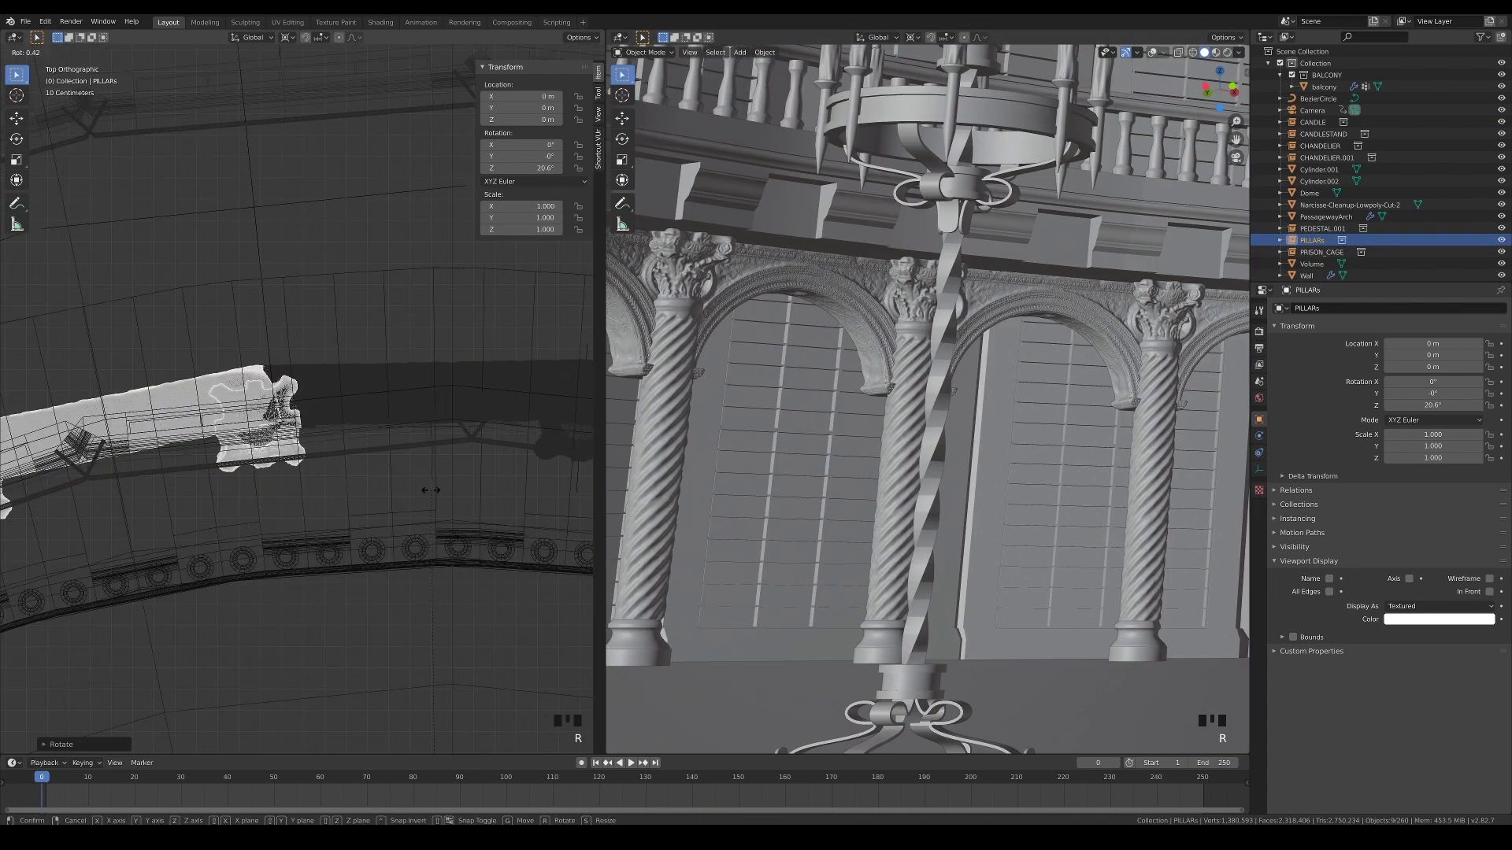
pyautogui.click(431, 489)
# - Duplicate the PILLARs instance in place and rotate the copy to about 40° around Z, meeting the previous section's end
pyautogui.scroll(-4, 816, 469)
pyautogui.moveTo(378, 543); pyautogui.dragTo(370, 420, button='middle')
pyautogui.hotkey('shift', 'd')
pyautogui.rightClick(370, 418)
pyautogui.scroll(-4, 459, 438)
pyautogui.press('KP_7')
pyautogui.press('r')
pyautogui.click(459, 438)
pyautogui.scroll(8, 473, 472)
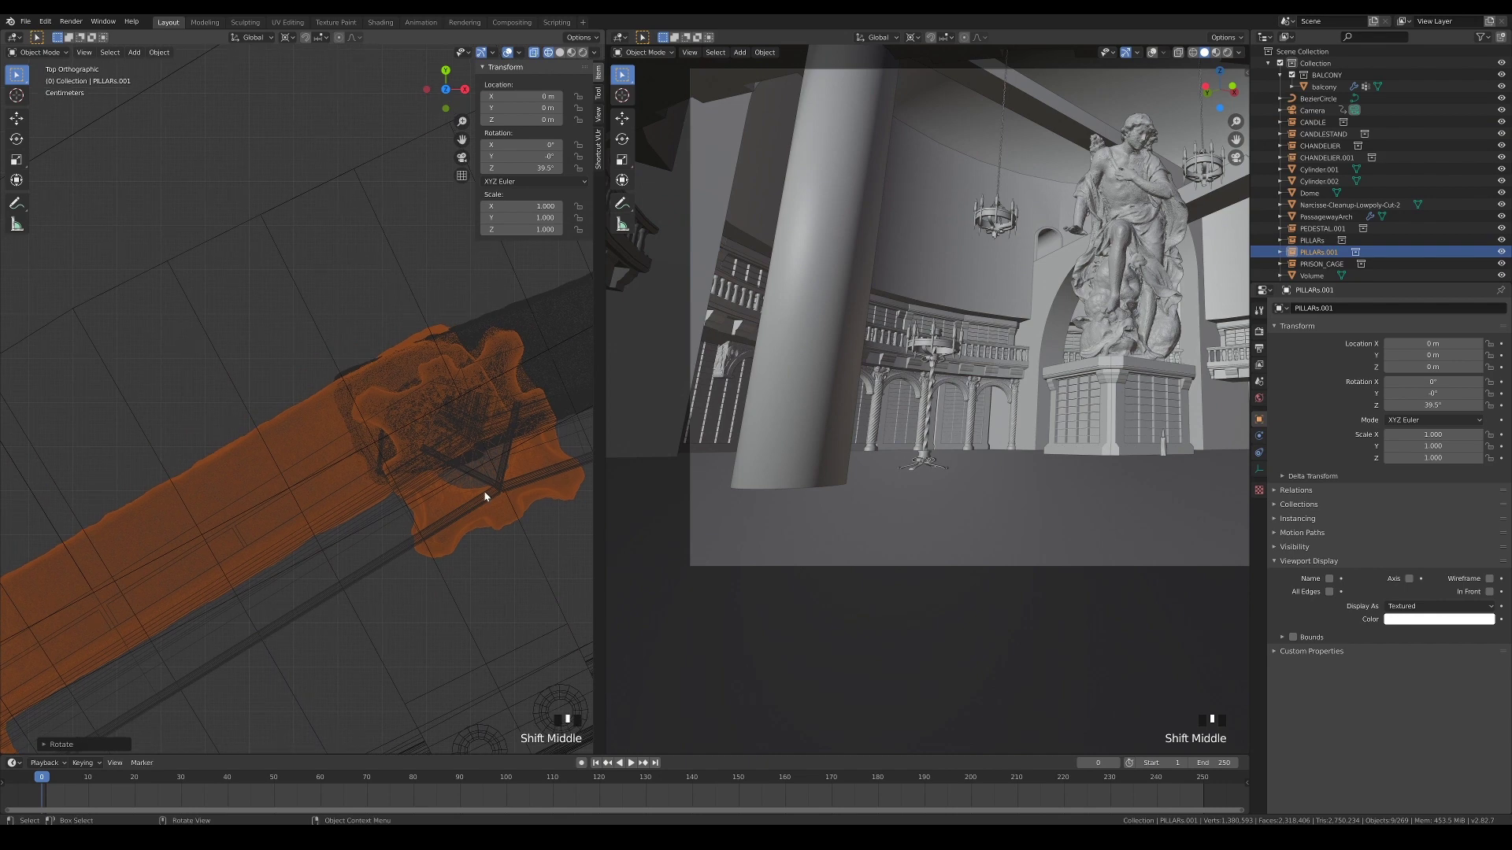
pyautogui.press('KP_Decimal')
pyautogui.press('r')
# - Duplicate the arcade instance once more and rotate the copy to about 60.7° around Z, aligned with its neighbour
pyautogui.scroll(-8, 434, 503)
pyautogui.hotkey('shift', 'd')
pyautogui.press('r')
pyautogui.click(224, 527)
pyautogui.press('KP_Decimal')
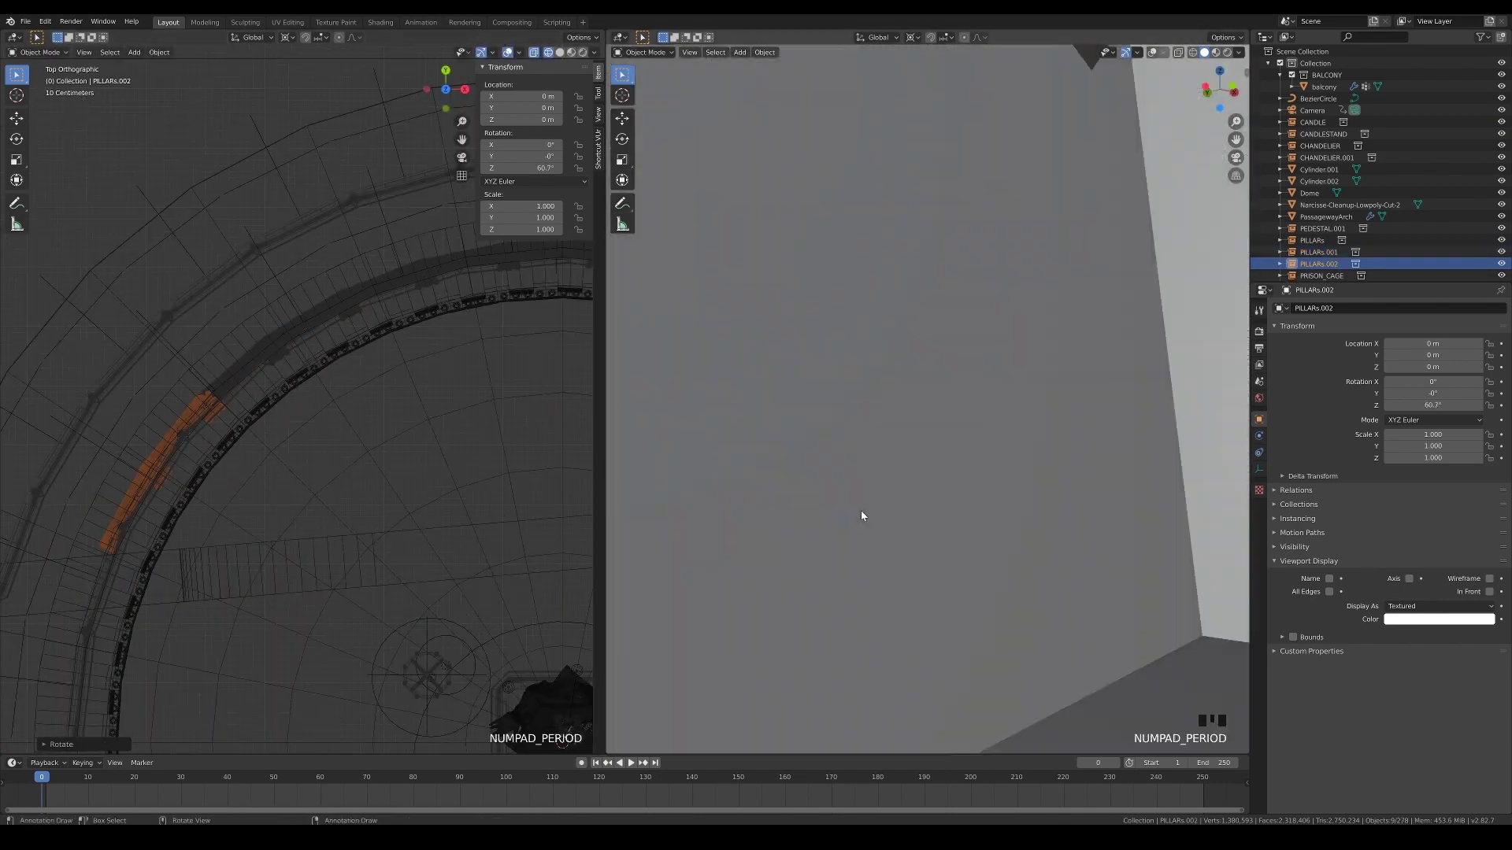
pyautogui.press('r')
pyautogui.click(805, 513)
# - Duplicate the three arcade instances twice, rotating each set of copies around the centre to another stretch of the curved wall
pyautogui.moveTo(835, 504); pyautogui.dragTo(1115, 425, button='middle')
pyautogui.keyDown('ctrl'); pyautogui.click(1319, 252); pyautogui.keyUp('ctrl')
pyautogui.keyDown('ctrl'); pyautogui.click(1312, 240); pyautogui.keyUp('ctrl')
pyautogui.press('KP_0')
pyautogui.scroll(-5, 486, 446)
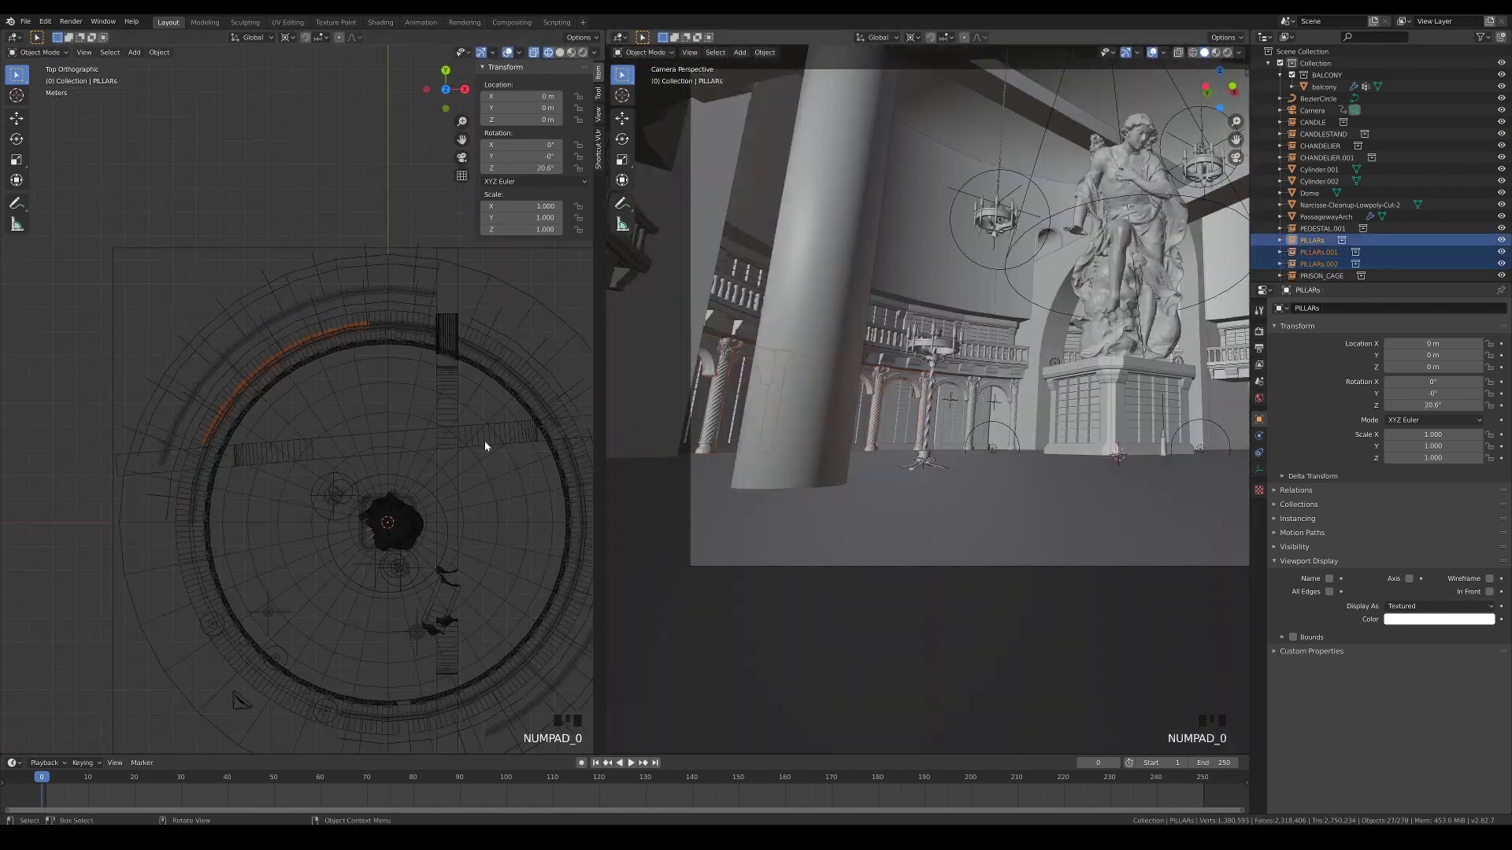
pyautogui.keyDown('shift'); pyautogui.moveTo(423, 423); pyautogui.dragTo(349, 321, button='middle'); pyautogui.keyUp('shift')
pyautogui.hotkey('shift', 'd')
pyautogui.press('r')
pyautogui.click(418, 687)
pyautogui.hotkey('shift', 'd')
pyautogui.press('r')
pyautogui.click(416, 542)
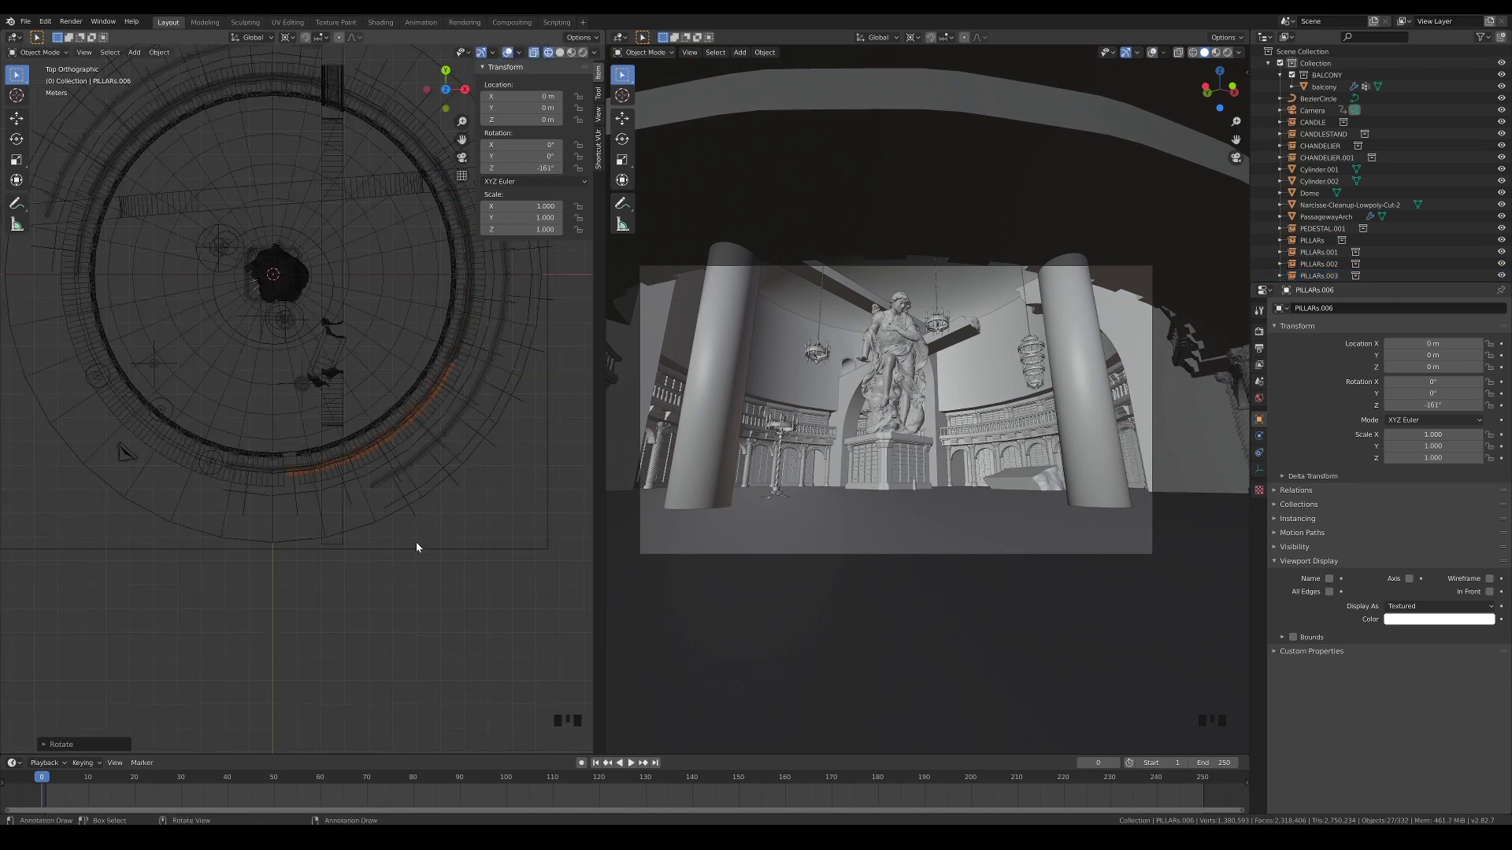
# - Select all the PILLARs instances and move them into a new collection named ALL_PILLARs
pyautogui.moveTo(416, 542); pyautogui.dragTo(429, 378, button='middle')
pyautogui.scroll(-7, 1320, 157)
pyautogui.keyDown('shift'); pyautogui.click(1319, 224); pyautogui.keyUp('shift')
pyautogui.moveTo(319, 429); pyautogui.dragTo(304, 486, button='middle')
pyautogui.press('m')
pyautogui.click(299, 486)
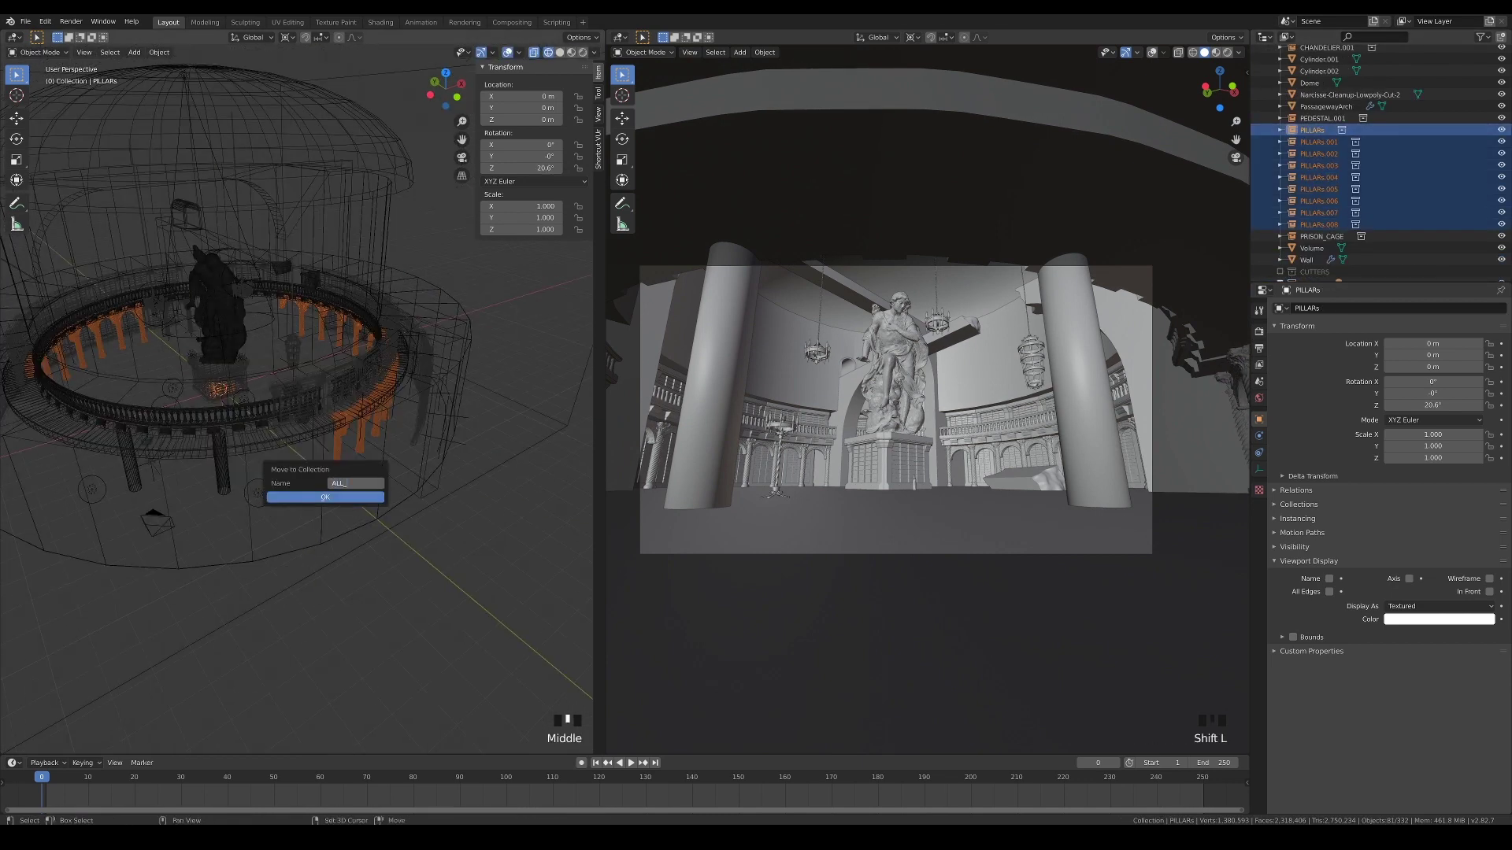
pyautogui.click(326, 497)
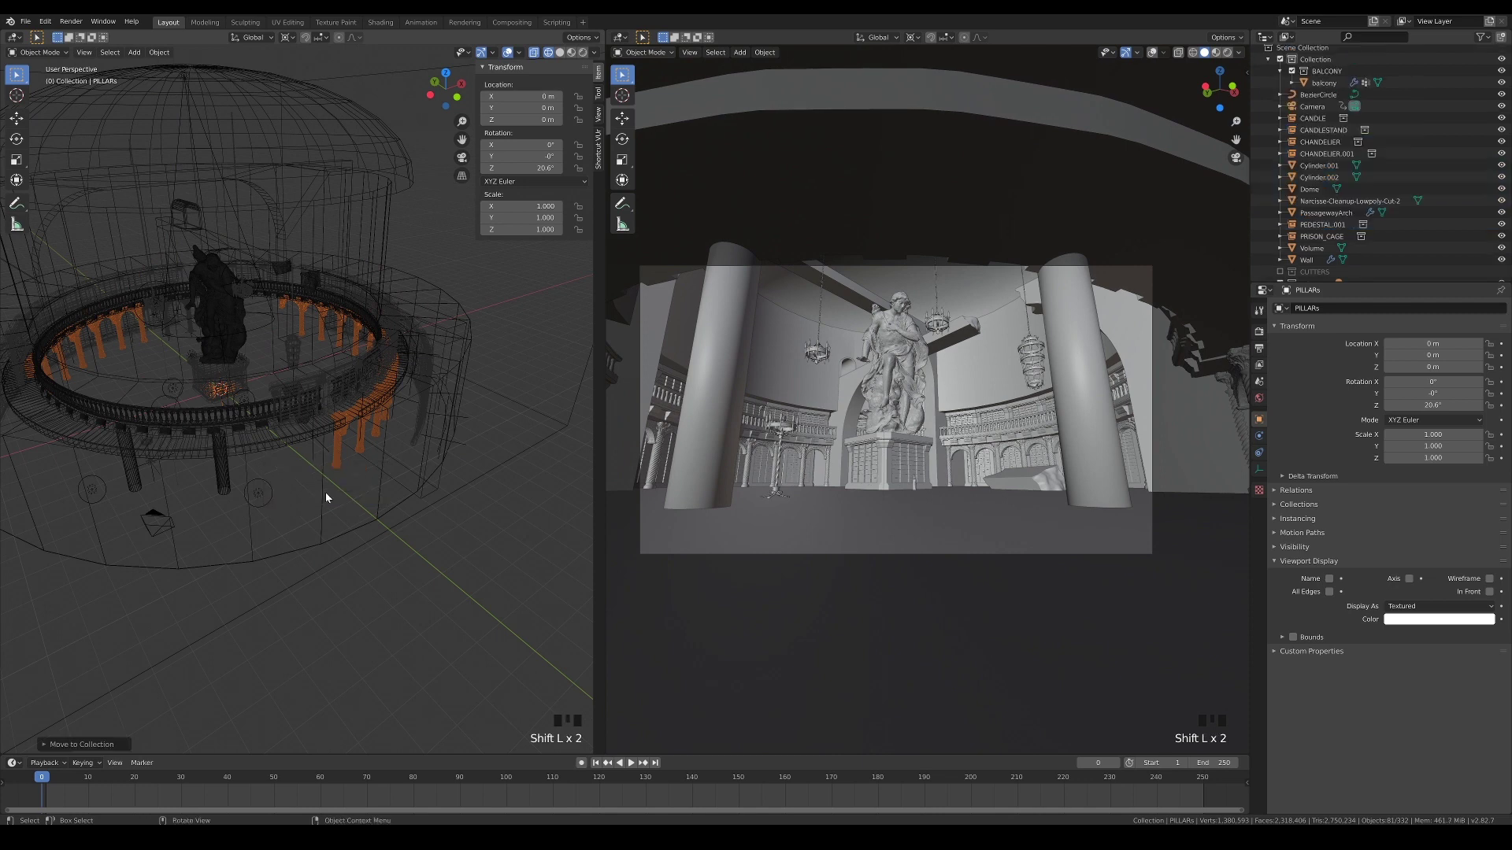
# - Collapse the new pillar collections in the outliner and reorder PILLARs to sit above CUTTERS
pyautogui.scroll(-5, 1323, 197)
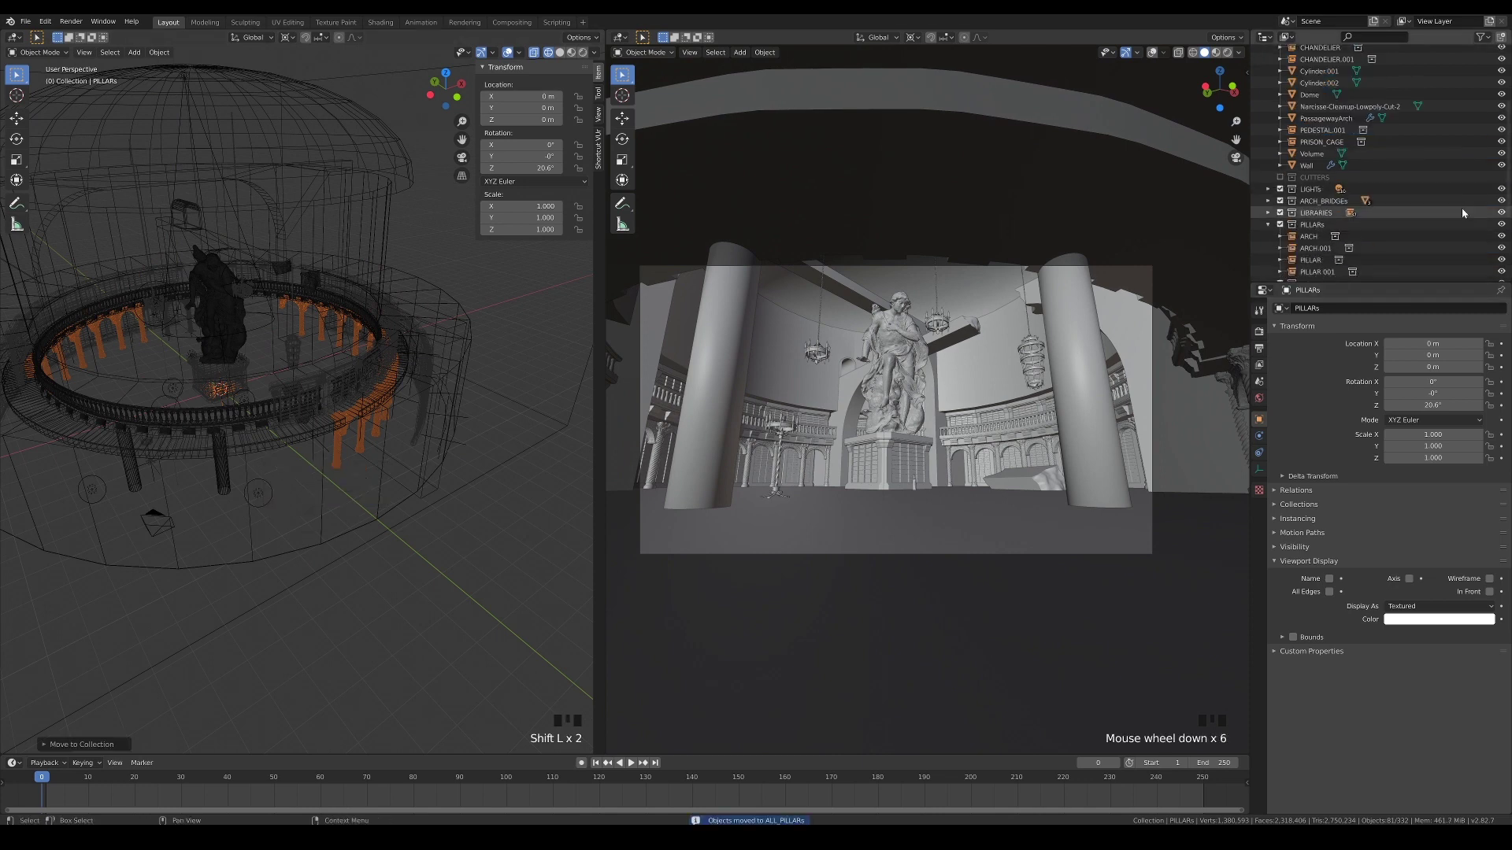
pyautogui.click(1274, 239)
pyautogui.click(1269, 237)
pyautogui.scroll(-4, 1313, 252)
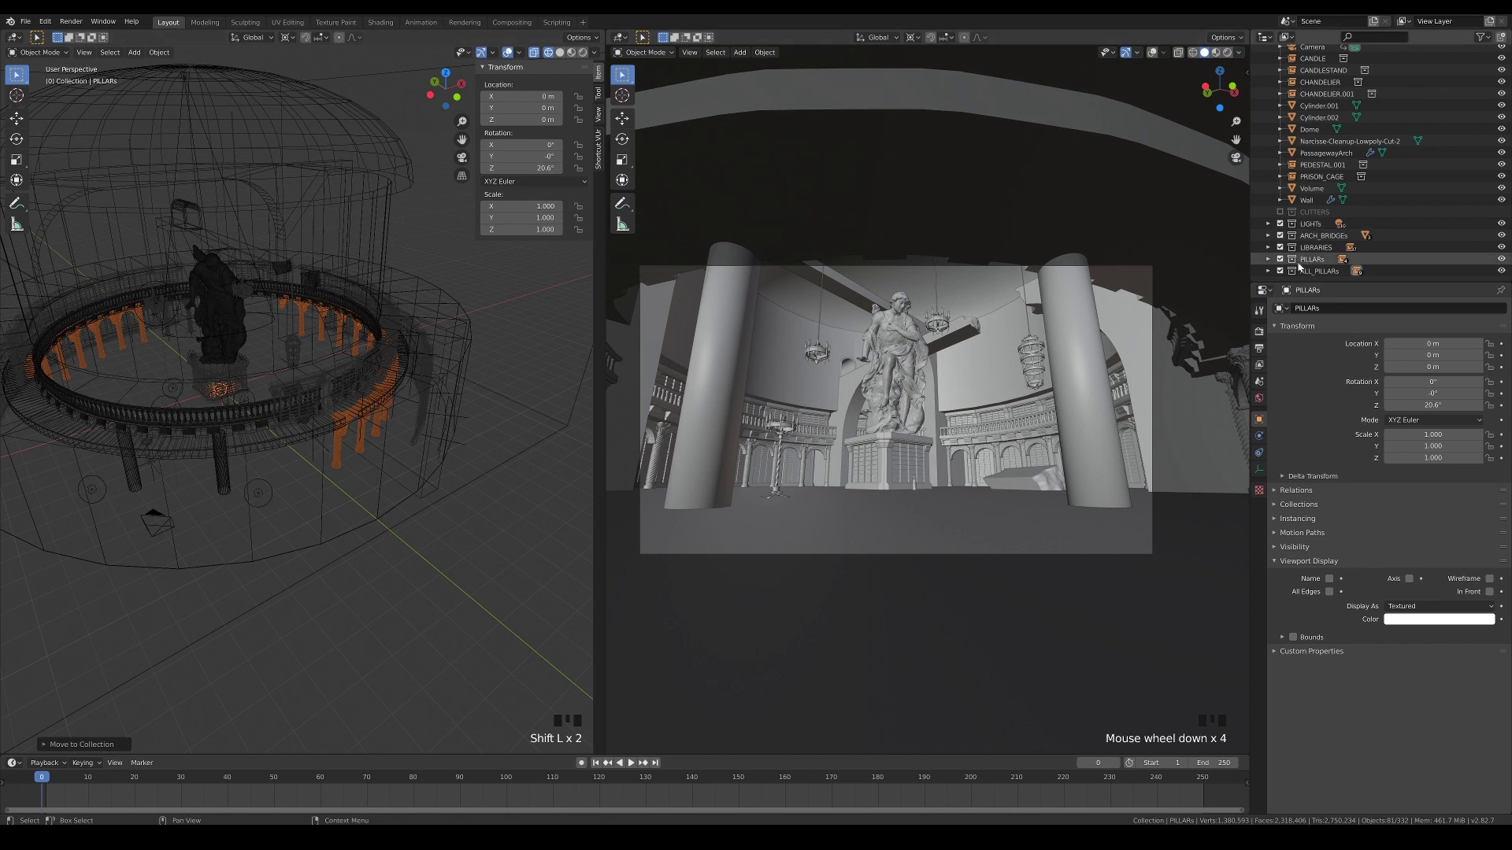
pyautogui.moveTo(1312, 259); pyautogui.dragTo(1314, 213)
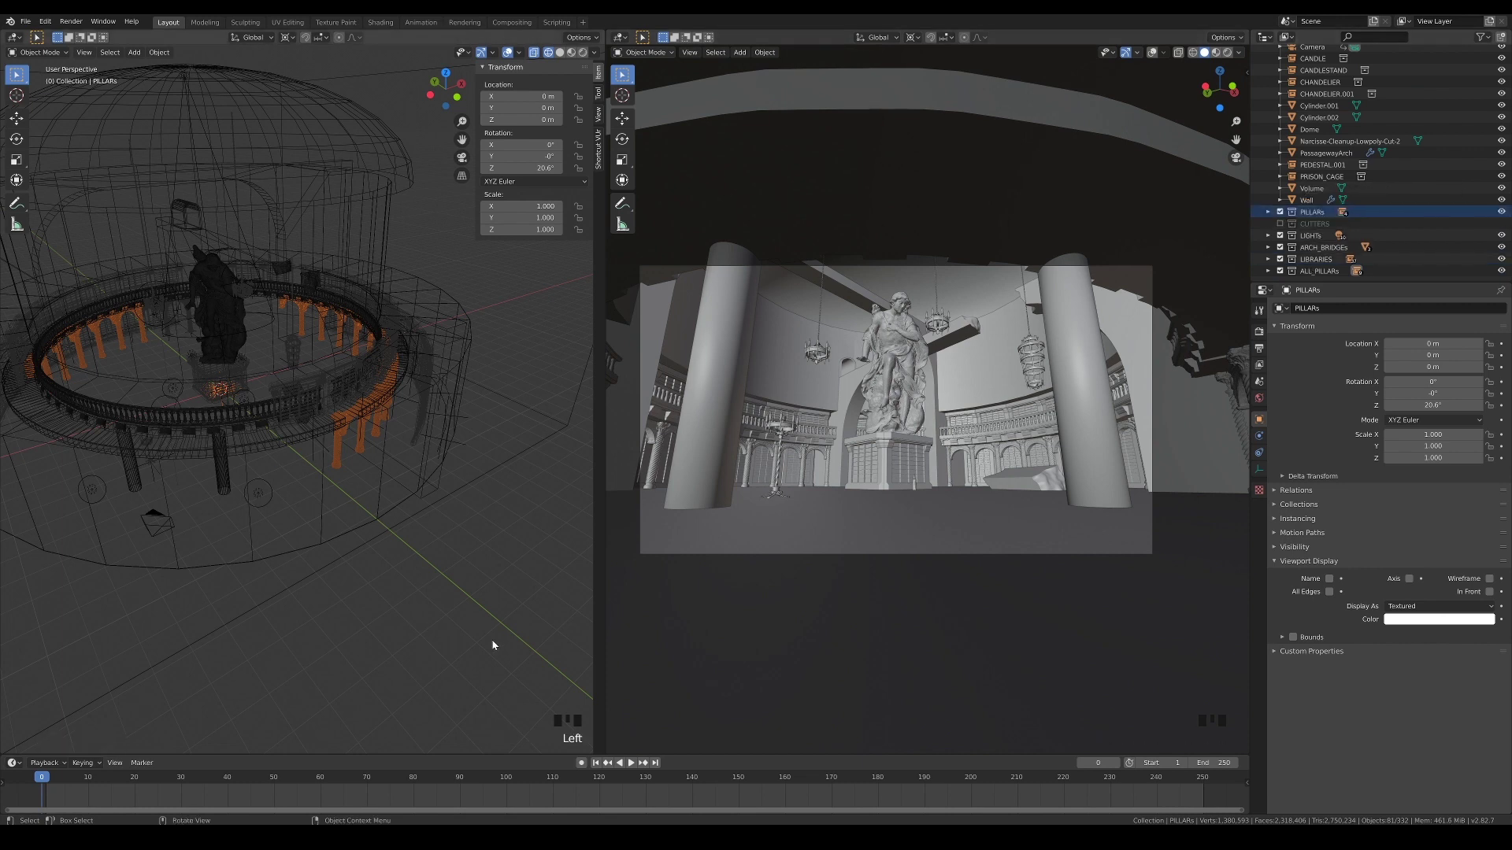
# - Link the collections MONK_A through MONK_E from the statues_01.blend library into the scene
pyautogui.click(360, 604)
pyautogui.moveTo(360, 604); pyautogui.dragTo(432, 556, button='middle')
pyautogui.keyDown('shift'); pyautogui.moveTo(432, 555); pyautogui.dragTo(442, 608, button='middle'); pyautogui.keyUp('shift')
pyautogui.scroll(-1, 443, 555)
pyautogui.moveTo(443, 608); pyautogui.dragTo(445, 543, button='middle')
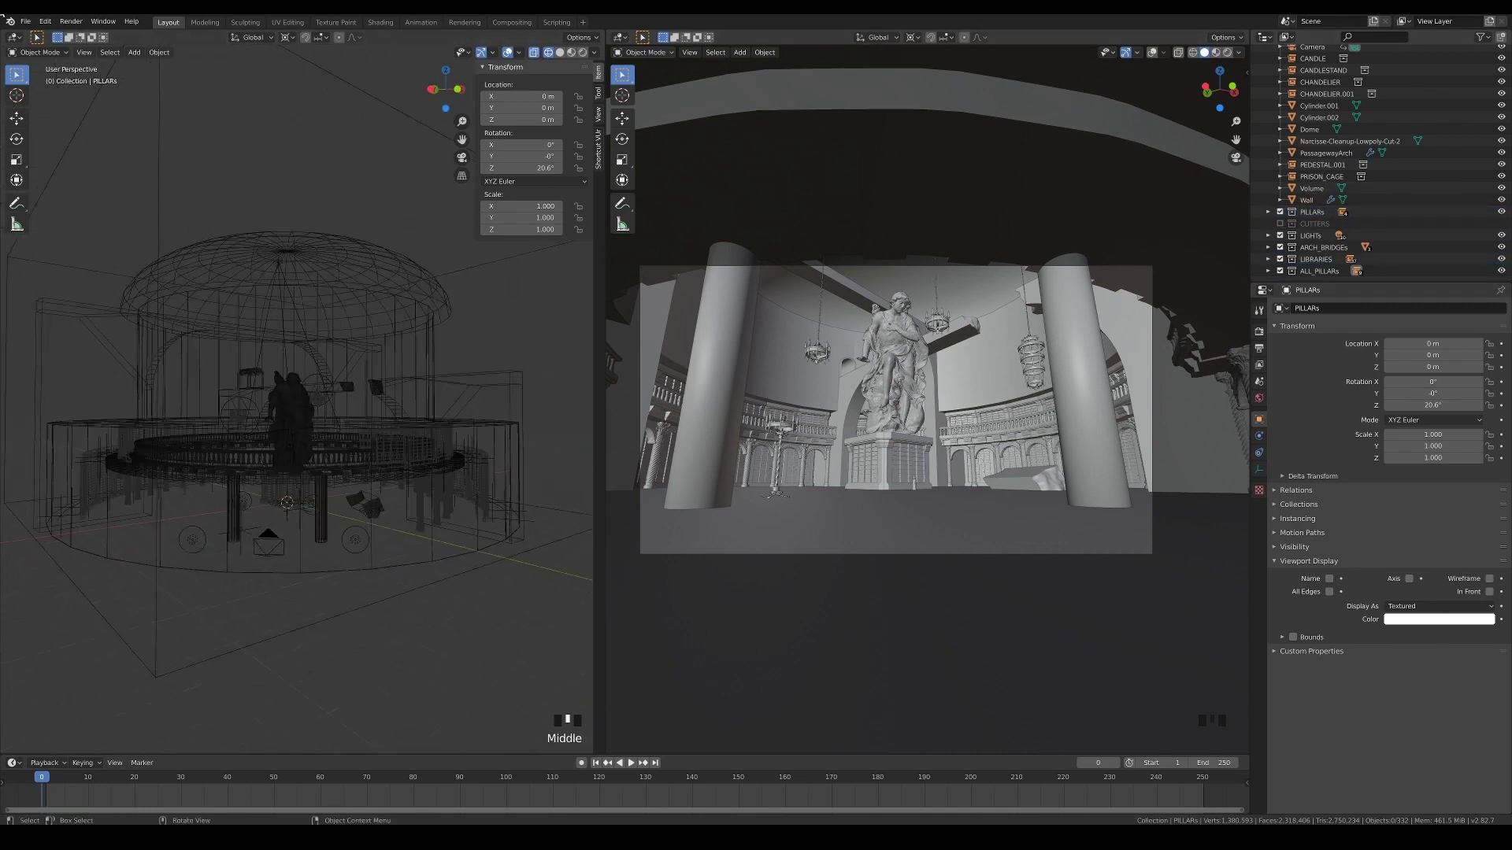
pyautogui.click(25, 21)
pyautogui.click(67, 141)
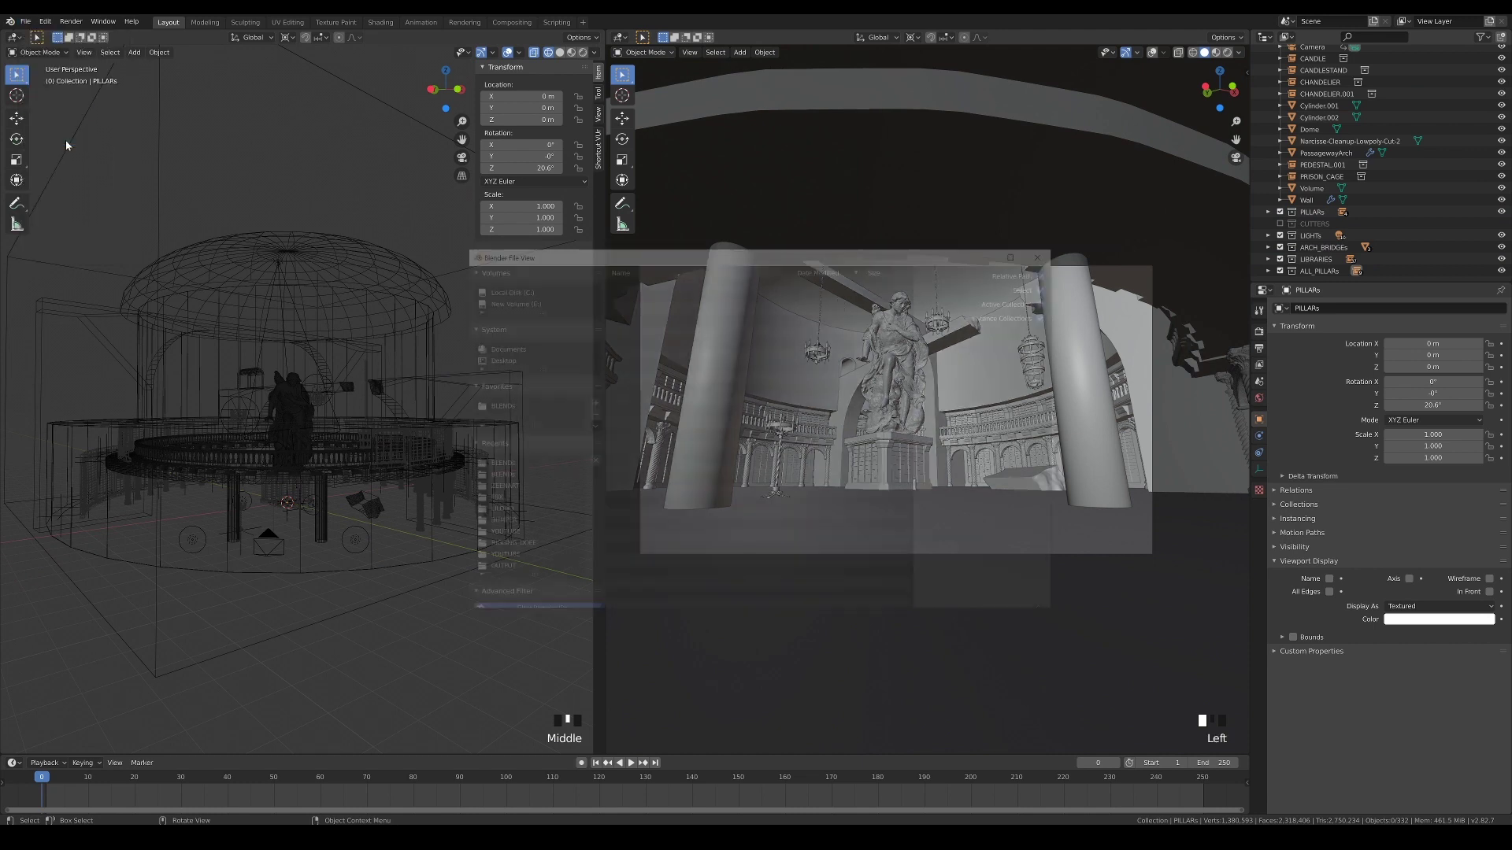
pyautogui.click(645, 331)
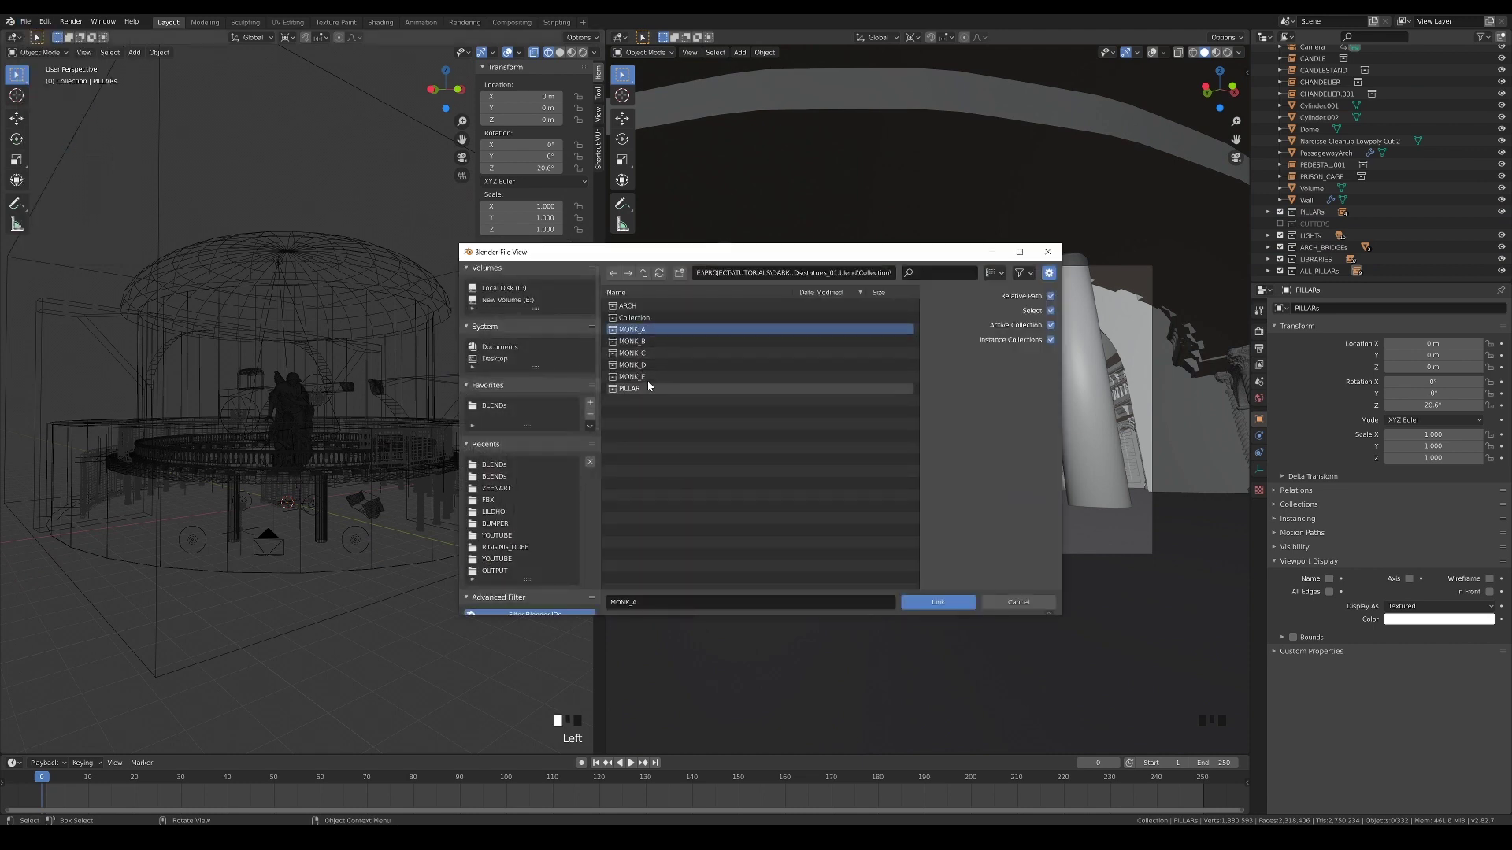
pyautogui.keyDown('shift'); pyautogui.click(632, 377); pyautogui.keyUp('shift')
pyautogui.press('Return')
# - Move the five linked monks to about X -2.50 m, Y -2.16 m and scale them to 0.5
pyautogui.press('KP_7')
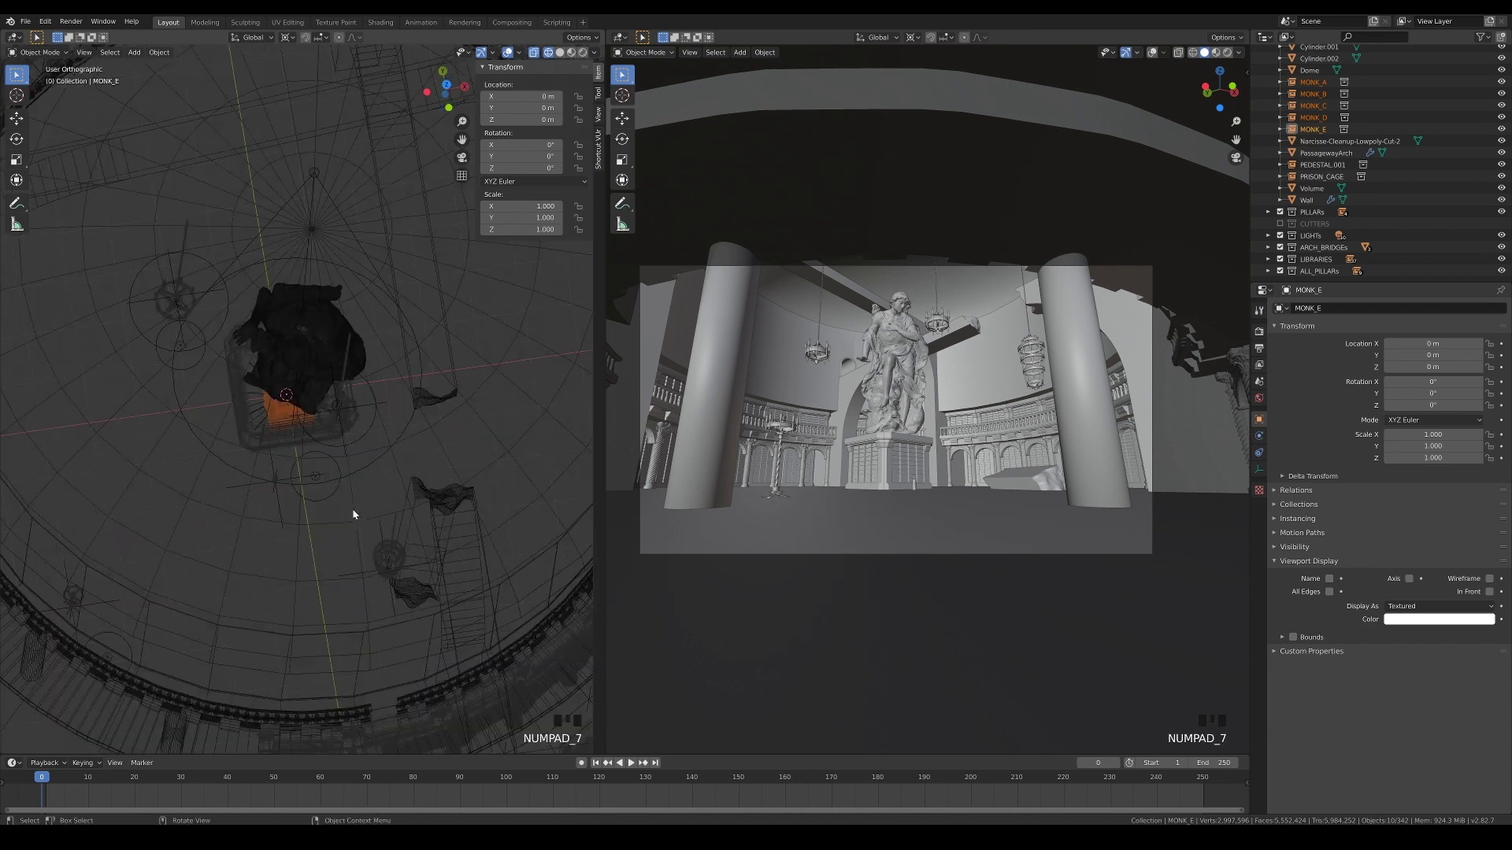
pyautogui.press('g')
pyautogui.click(232, 616)
pyautogui.click(287, 39)
pyautogui.click(306, 90)
pyautogui.moveTo(215, 501); pyautogui.dragTo(216, 413, button='middle')
pyautogui.press('KP_1')
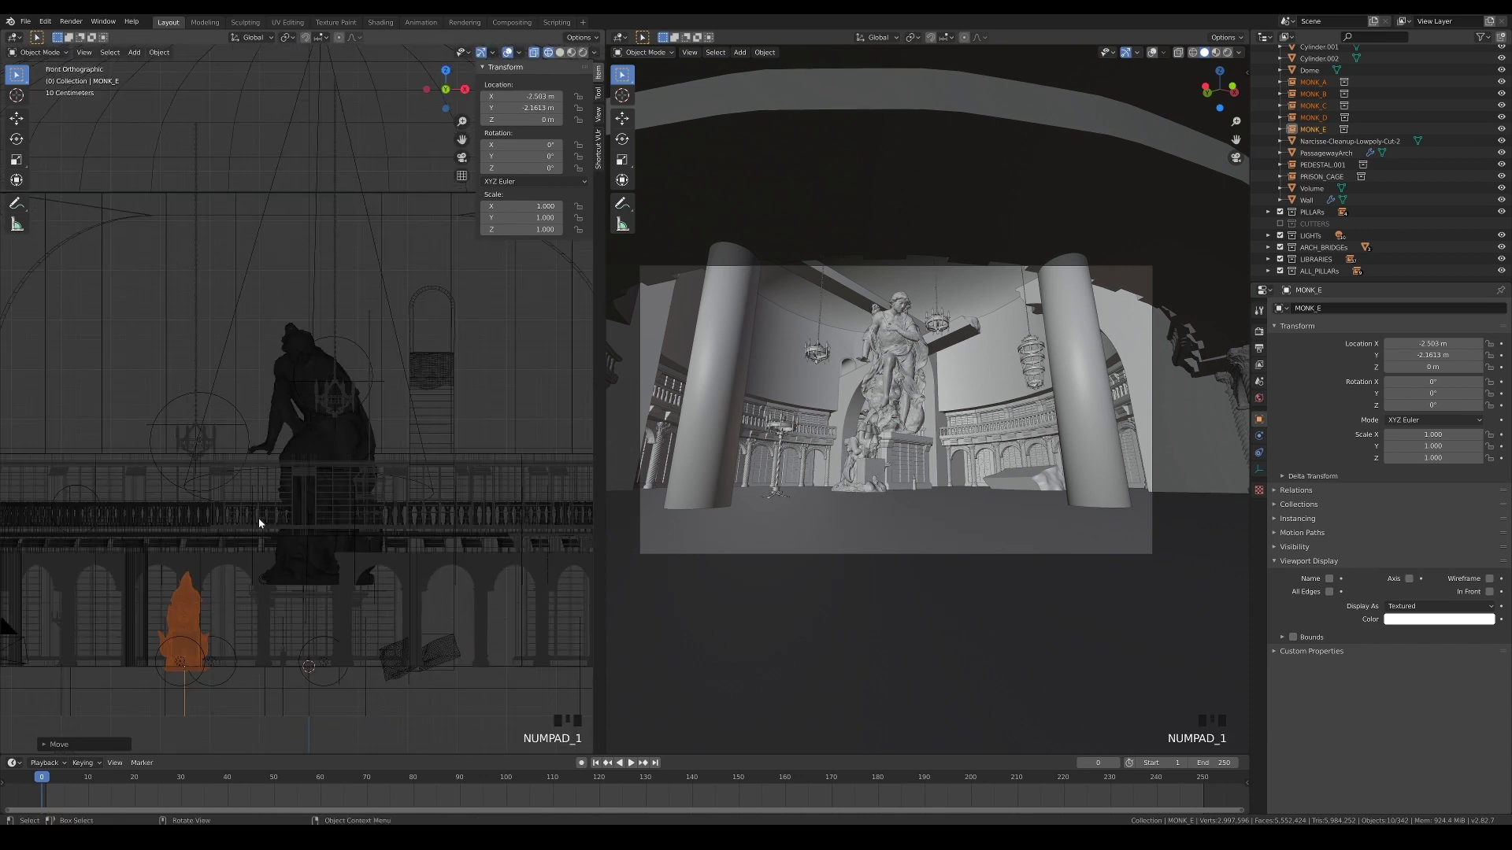
pyautogui.write('s.5')
pyautogui.press('Return')
# - Separate MONK_A from the group toward the statue's side and rotate it to about 100° around Z
pyautogui.press('KP_7')
pyautogui.keyDown('shift'); pyautogui.moveTo(277, 567); pyautogui.dragTo(263, 507, button='middle'); pyautogui.keyUp('shift')
pyautogui.click(1313, 82)
pyautogui.press('g')
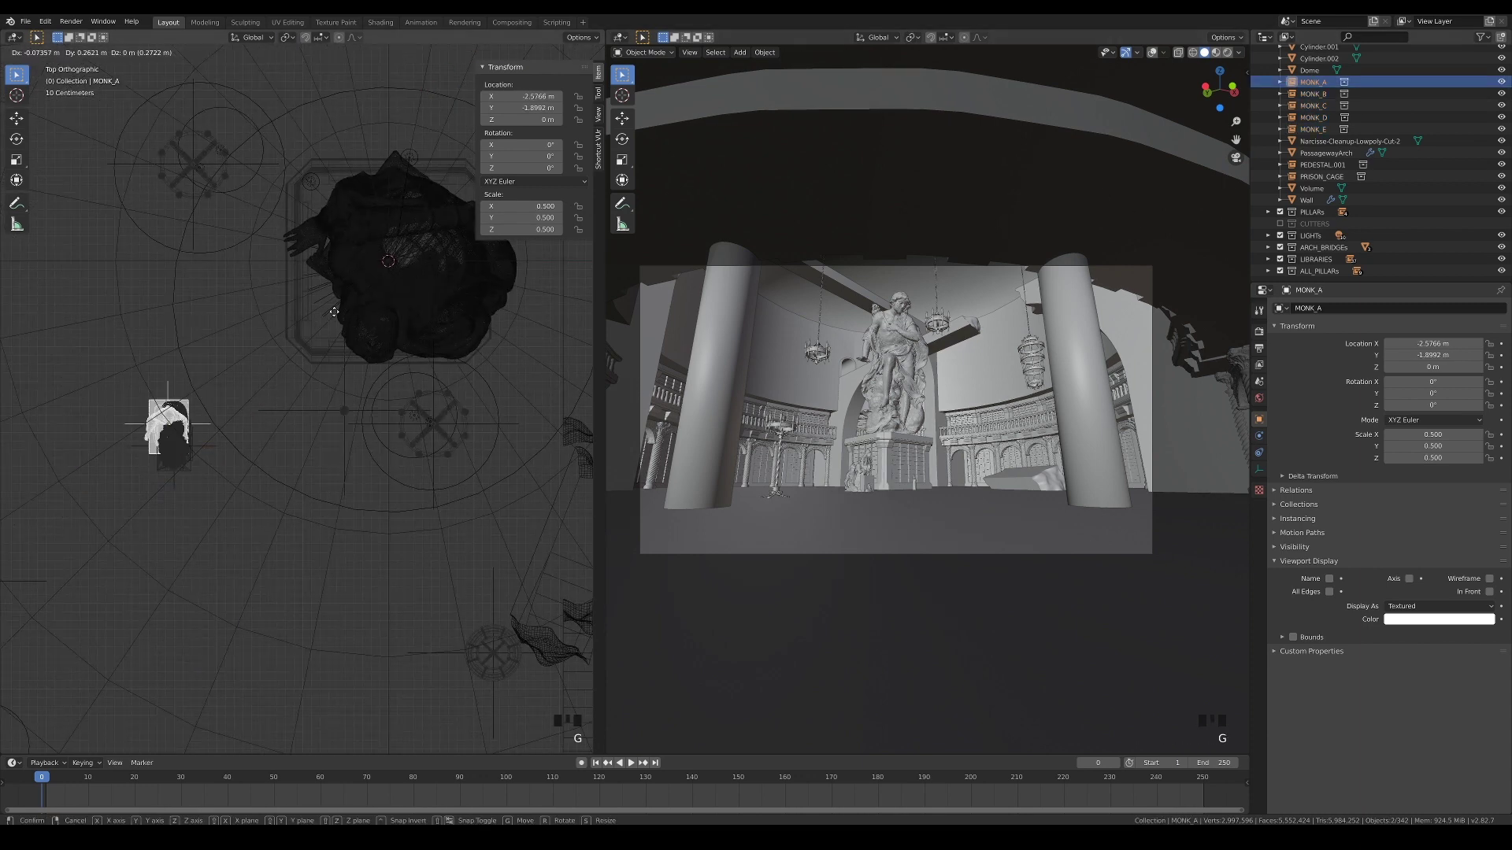
pyautogui.click(378, 358)
pyautogui.press('r')
# - Place MONK_B in front of the statue at about X -1.24 m, Y -3.32 m and rotate it around Z
pyautogui.click(1314, 94)
pyautogui.press('g')
pyautogui.click(487, 591)
pyautogui.press('r')
pyautogui.press('g')
pyautogui.click(358, 530)
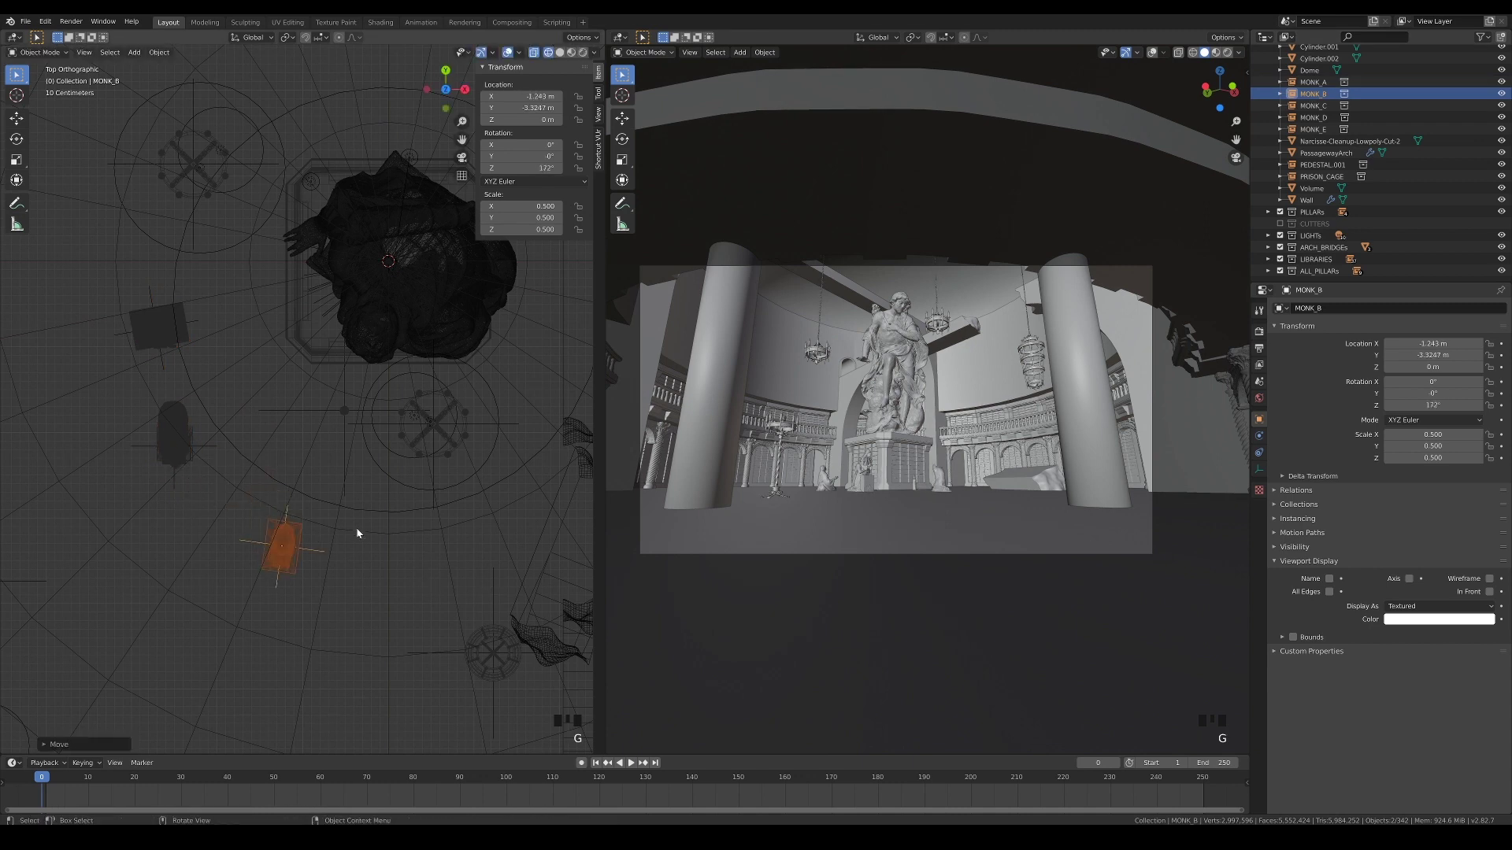
pyautogui.press('r')
pyautogui.click(362, 526)
# - Place MONK_C beside MONK_B in front of the statue and adjust its rotation
pyautogui.click(1316, 105)
pyautogui.press('g')
pyautogui.press('r')
pyautogui.click(268, 527)
# - Move MONK_D out beside MONK_A and rotate it around Z toward the statue
pyautogui.click(1319, 119)
pyautogui.press('r')
pyautogui.click(331, 482)
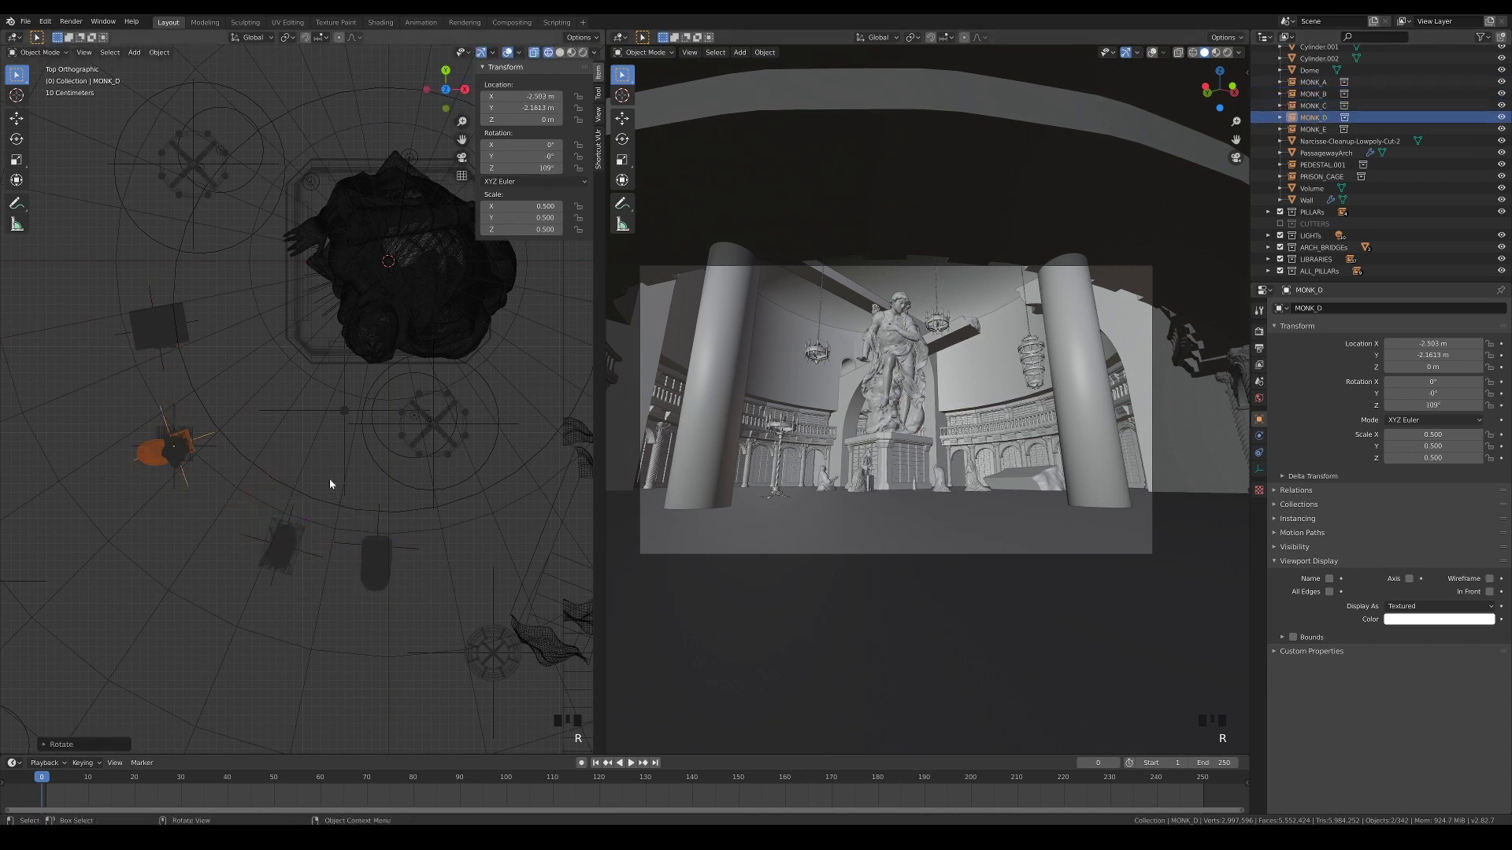
pyautogui.press('g')
pyautogui.click(274, 308)
pyautogui.press('r')
pyautogui.click(341, 356)
# - Rotate MONK_E to about 129° around Z and move it toward the camera at about X -4.6 m, Y -4.5 m
pyautogui.click(1316, 129)
pyautogui.press('r')
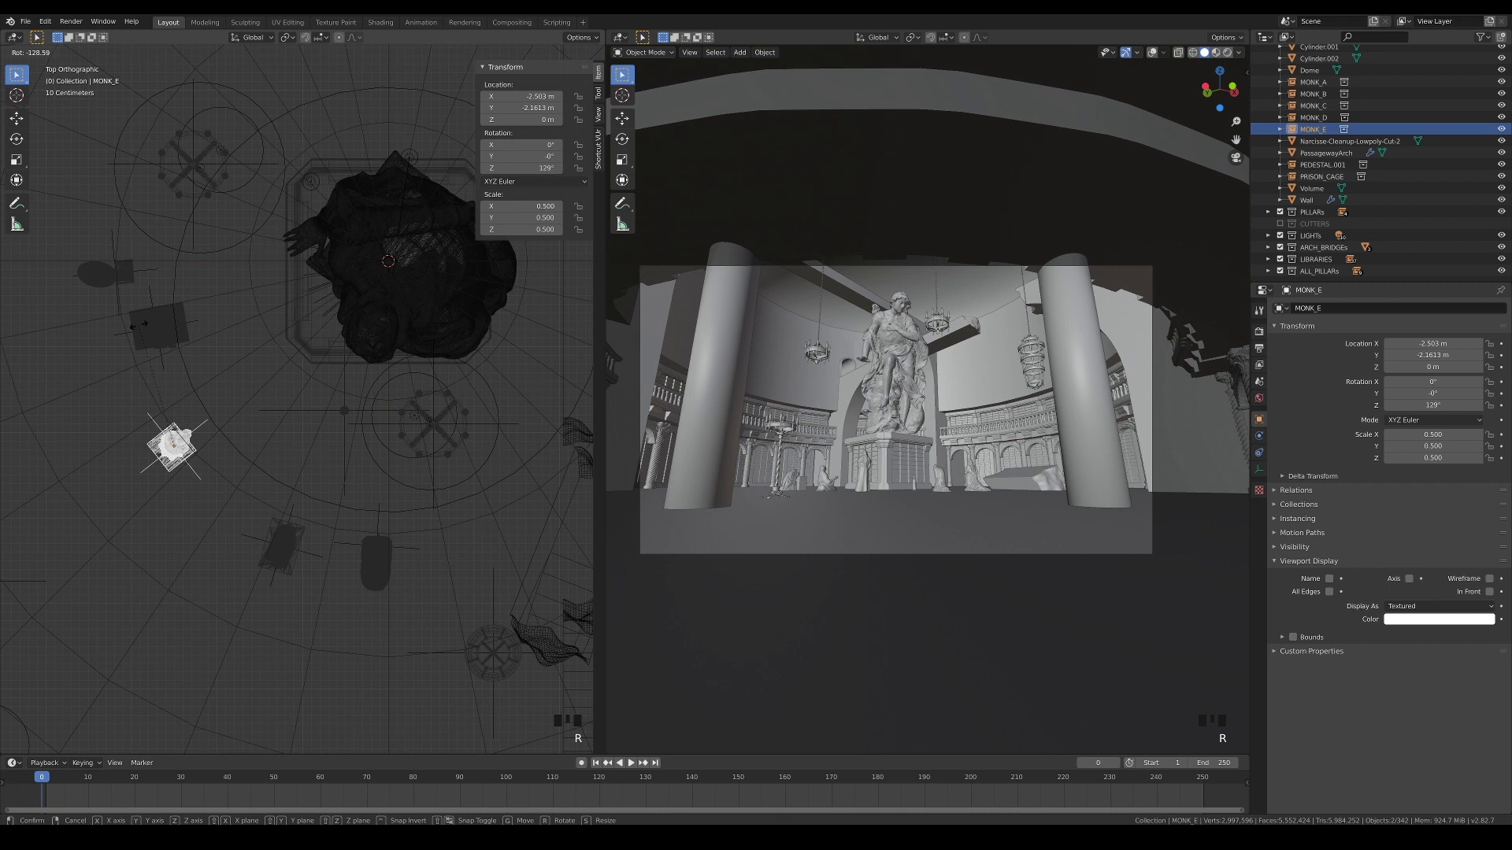
pyautogui.click(256, 429)
pyautogui.press('g')
pyautogui.click(208, 474)
pyautogui.press('g')
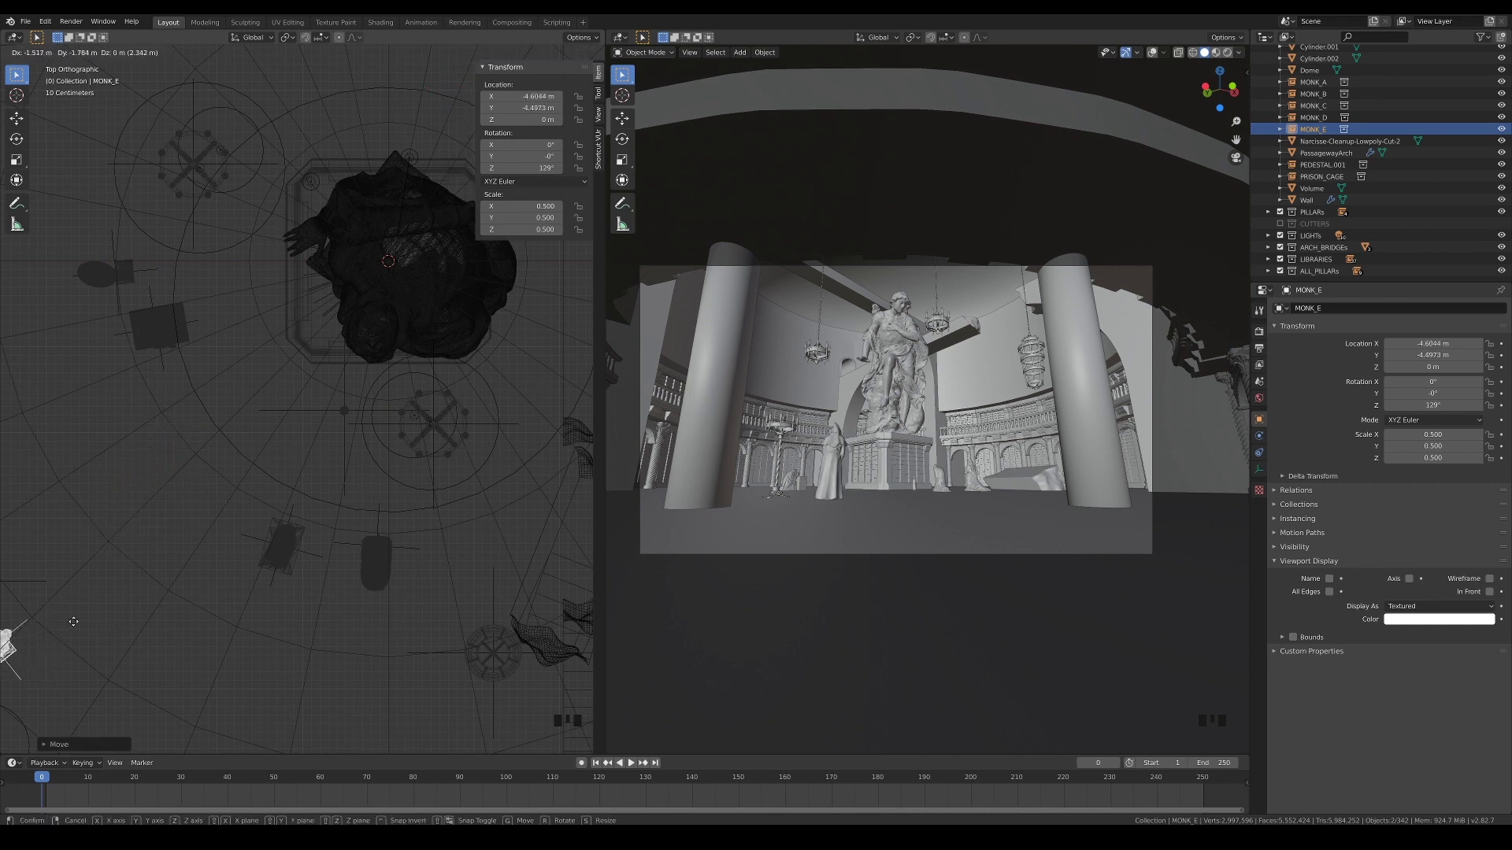
pyautogui.click(78, 632)
# - Move MONK_A farther out from the statue to about X -4.60 m, Y -1.06 m
pyautogui.click(1313, 82)
pyautogui.press('g')
pyautogui.click(269, 458)
pyautogui.click(269, 458)
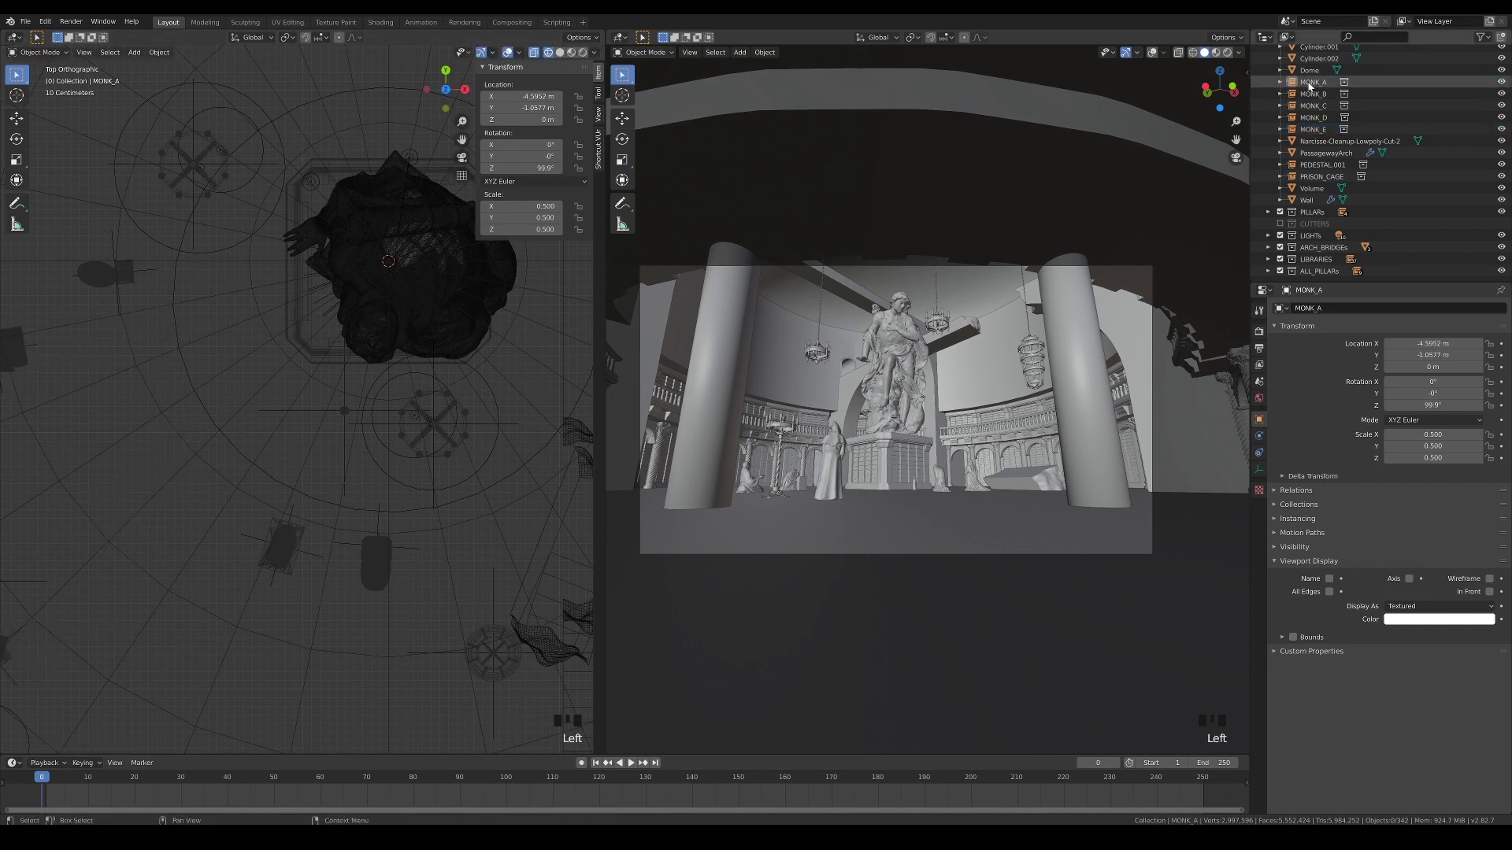
# - Move all five monks into a new collection named ALL_MONKs and tidy the outliner by collapsing it
pyautogui.click(1313, 83)
pyautogui.keyDown('shift'); pyautogui.click(1312, 129); pyautogui.keyUp('shift')
pyautogui.press('m')
pyautogui.click(916, 364)
pyautogui.write('ALL_MONKs')
pyautogui.press('Return')
pyautogui.press('Return')
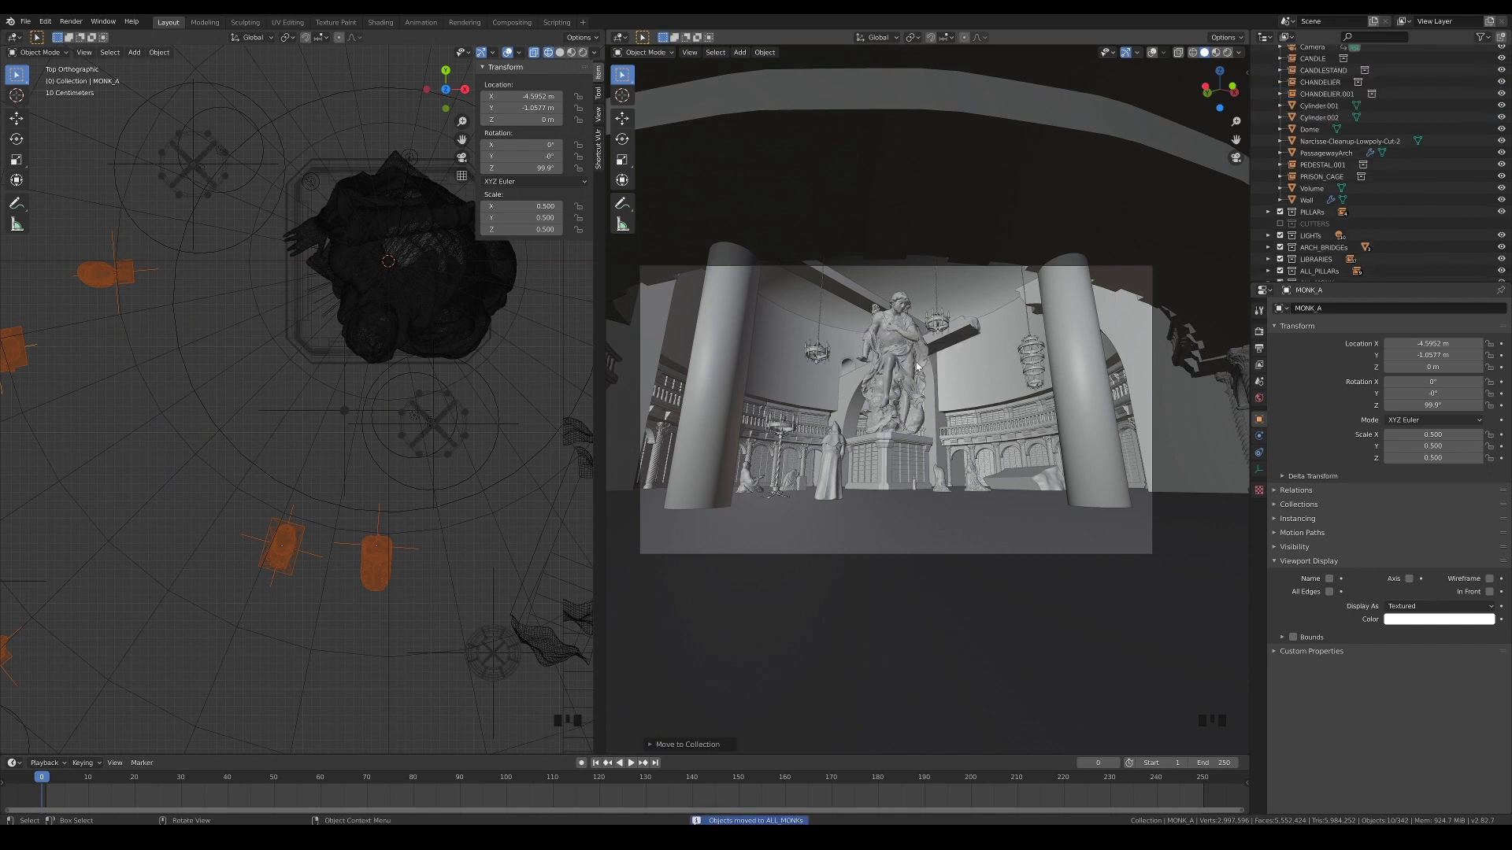
pyautogui.scroll(-5, 1276, 211)
pyautogui.click(1269, 211)
pyautogui.click(469, 517)
# - Duplicate the arcade's second pillar and place the copy inside the ring at about X -0.34 m, Y 4.91 m, Z -1.79 m
pyautogui.scroll(-3, 358, 488)
pyautogui.keyDown('shift'); pyautogui.moveTo(358, 488); pyautogui.dragTo(383, 425, button='middle'); pyautogui.keyUp('shift')
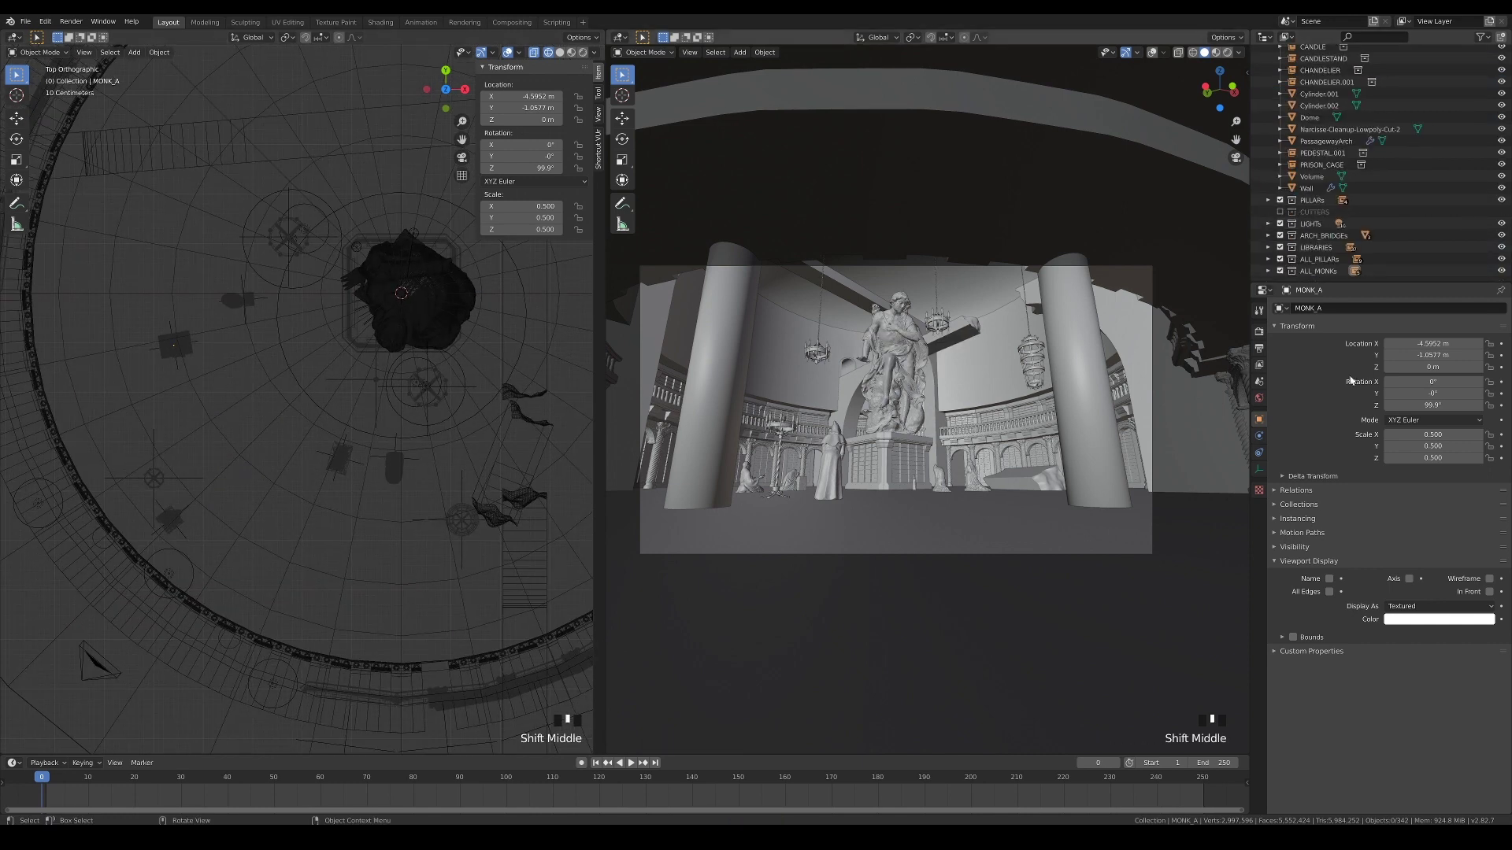
pyautogui.scroll(-3, 354, 331)
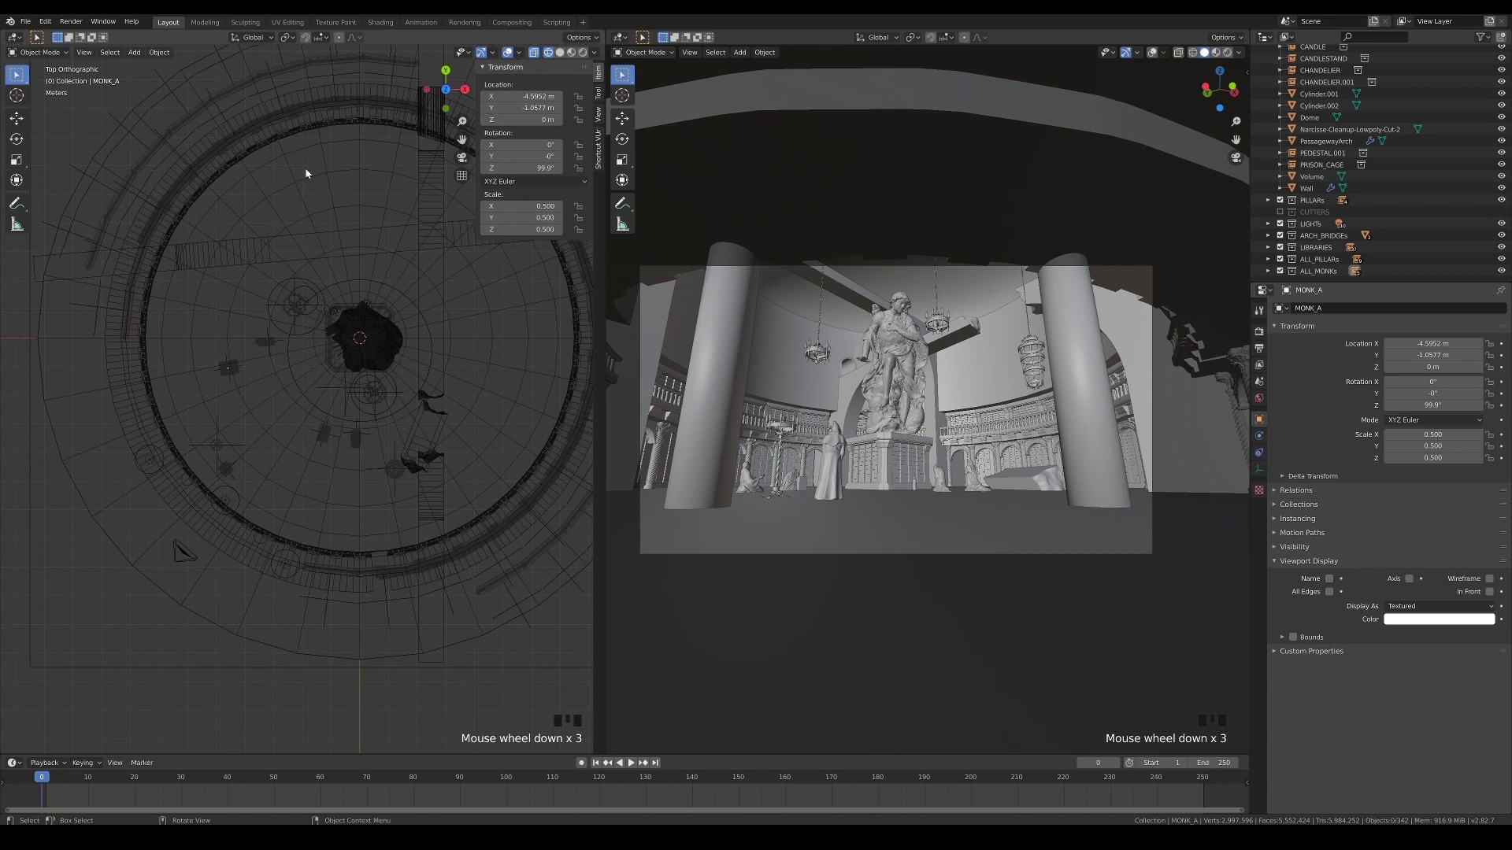
pyautogui.moveTo(354, 330); pyautogui.dragTo(359, 387, button='middle')
pyautogui.moveTo(397, 338); pyautogui.dragTo(352, 343, button='middle')
pyautogui.scroll(3, 433, 425)
pyautogui.click(383, 352)
pyautogui.scroll(-3, 378, 394)
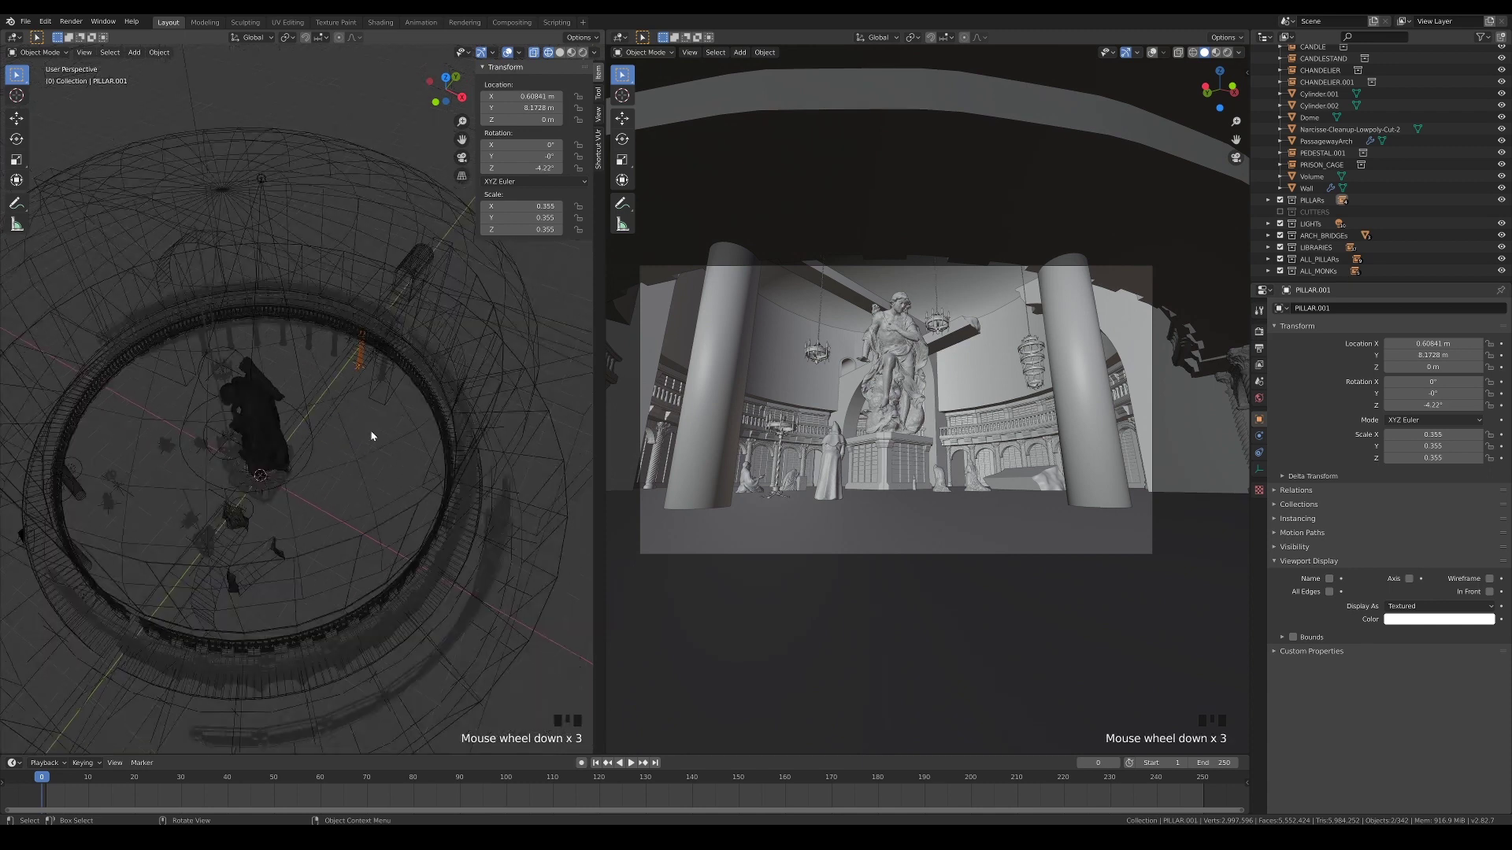
pyautogui.hotkey('shift', 'd')
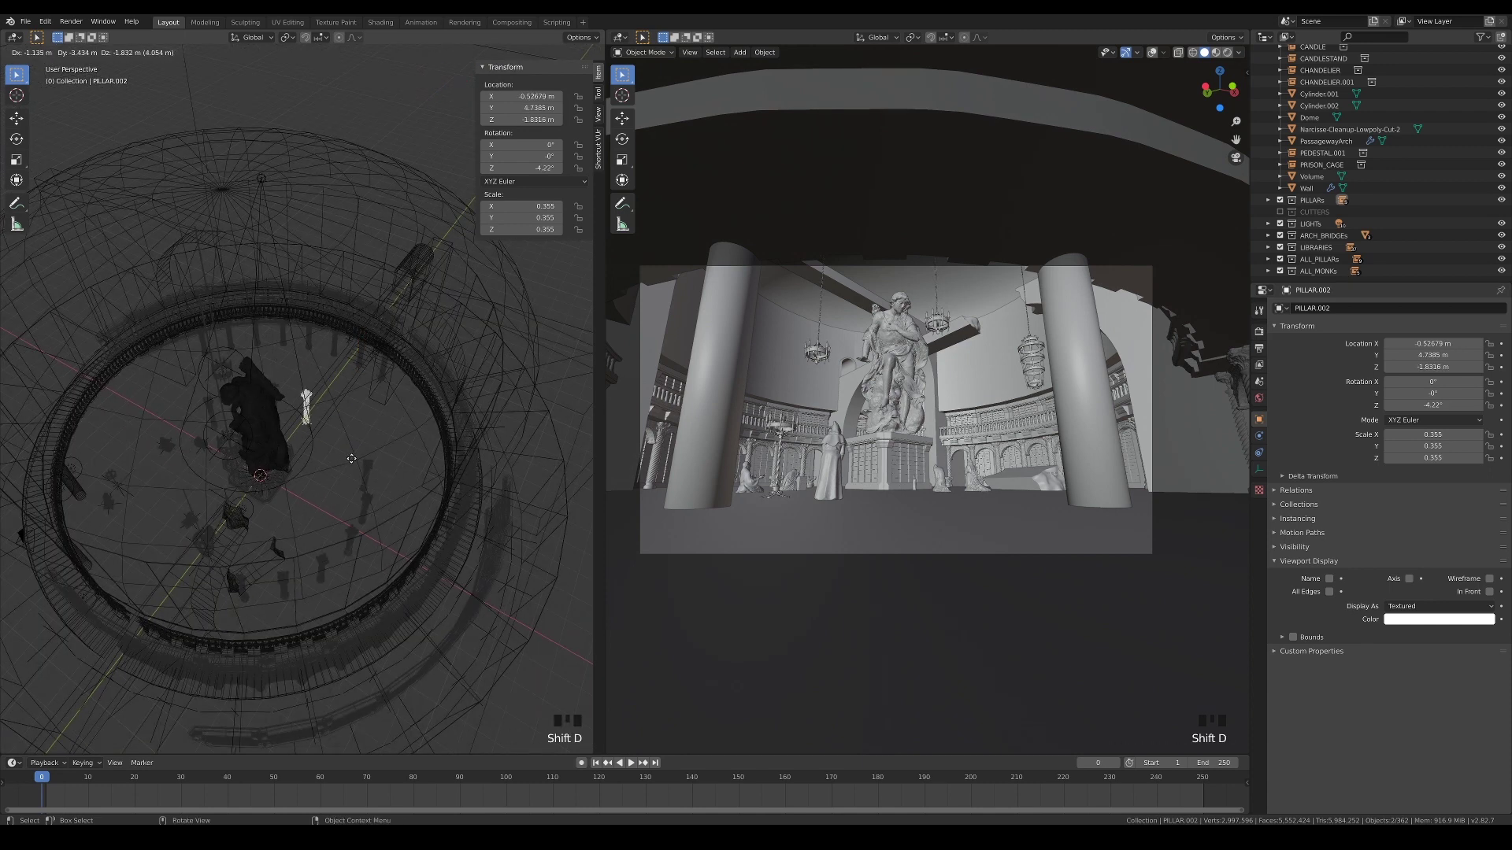
pyautogui.click(351, 458)
# - Move the duplicated pillar out of PILLARs into the main collection named Collection
pyautogui.press('m')
pyautogui.moveTo(345, 359)
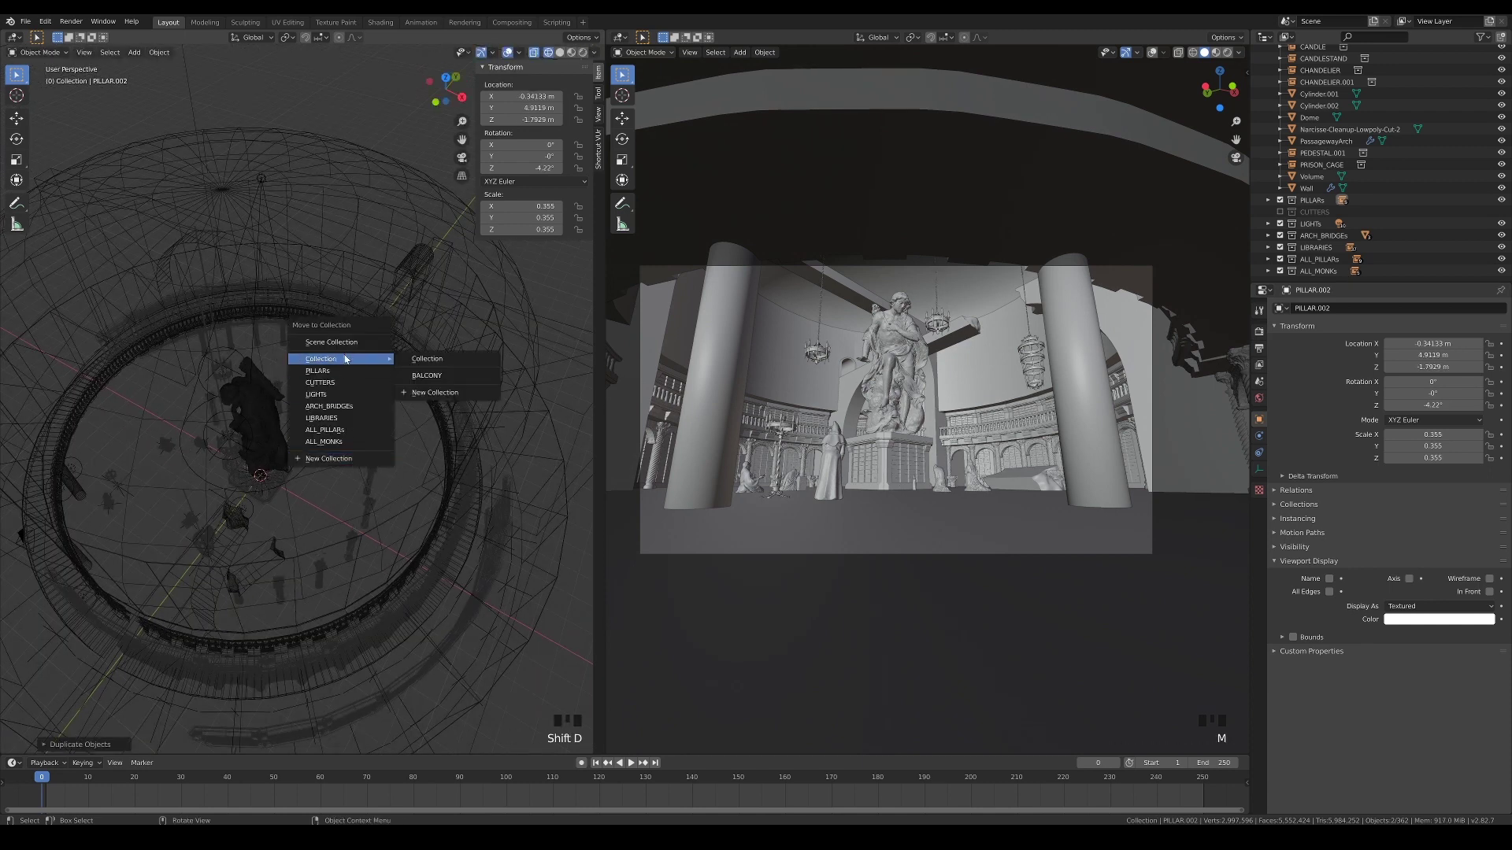
pyautogui.click(442, 364)
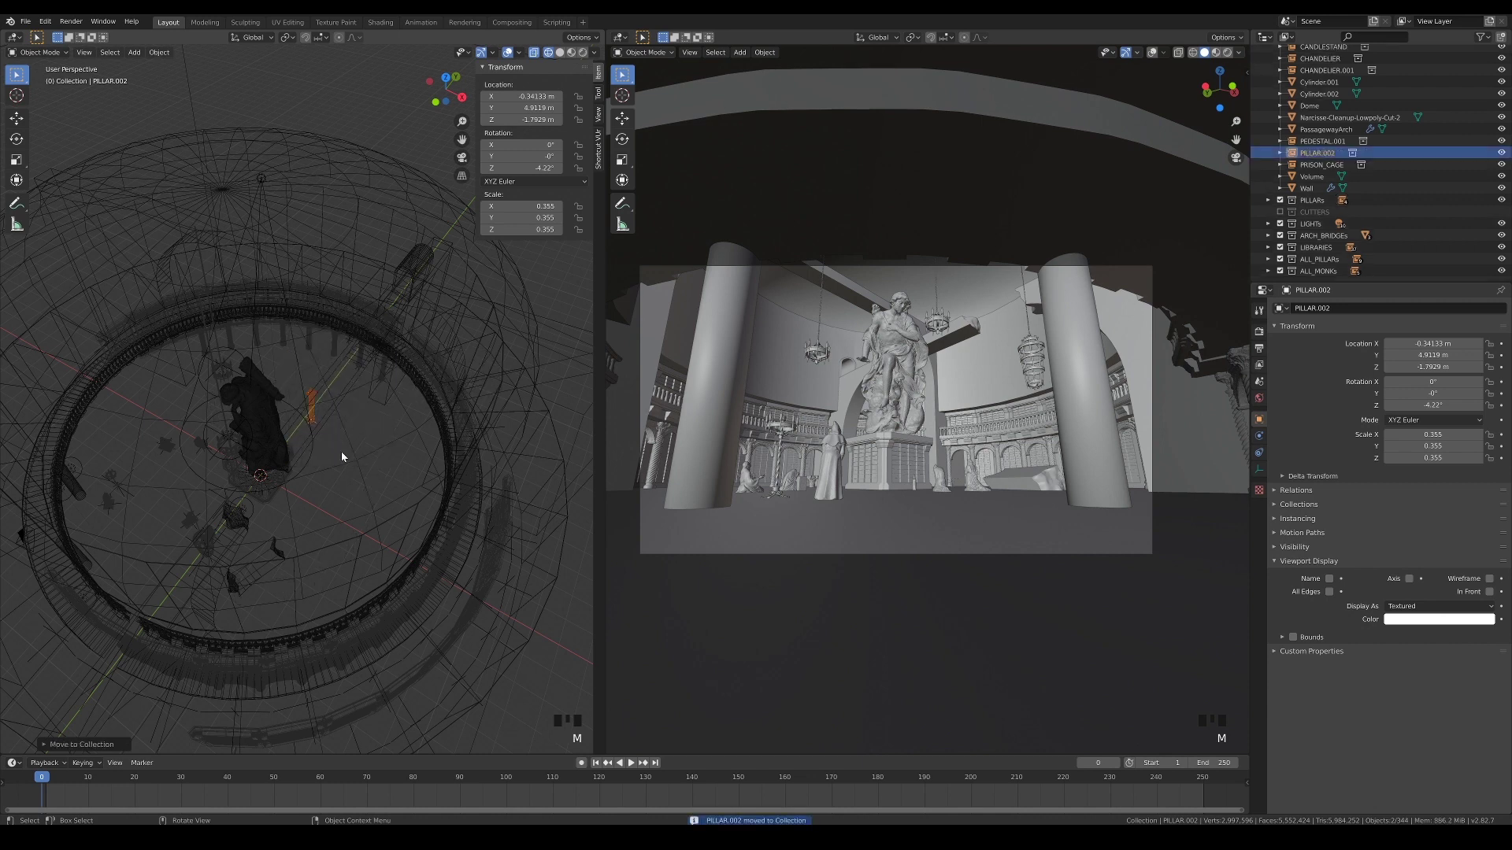
# - Move the duplicated pillar to the large left cylinder near the camera, just outside the ring, at about X -5.98 m, Y -4.92 m
pyautogui.press('KP_7')
pyautogui.press('g')
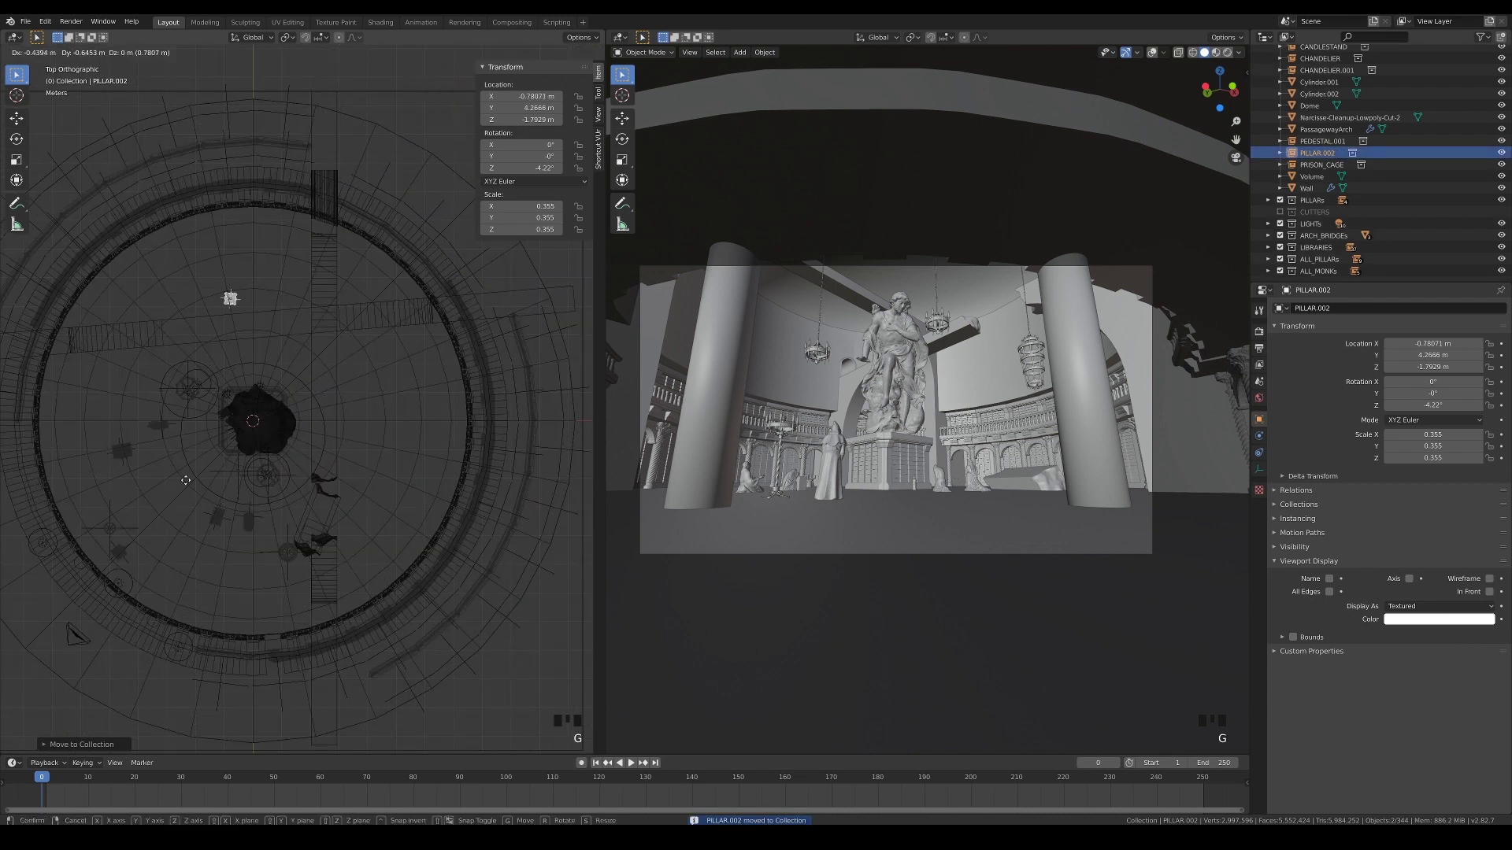
pyautogui.click(88, 637)
pyautogui.keyDown('shift'); pyautogui.moveTo(88, 637); pyautogui.dragTo(375, 452, button='middle'); pyautogui.keyUp('shift')
pyautogui.scroll(6, 278, 409)
pyautogui.press('g')
pyautogui.click(313, 386)
# - Set the duplicated pillar's Z location to 0 m and turn on overlays in the camera view
pyautogui.press('KP_1')
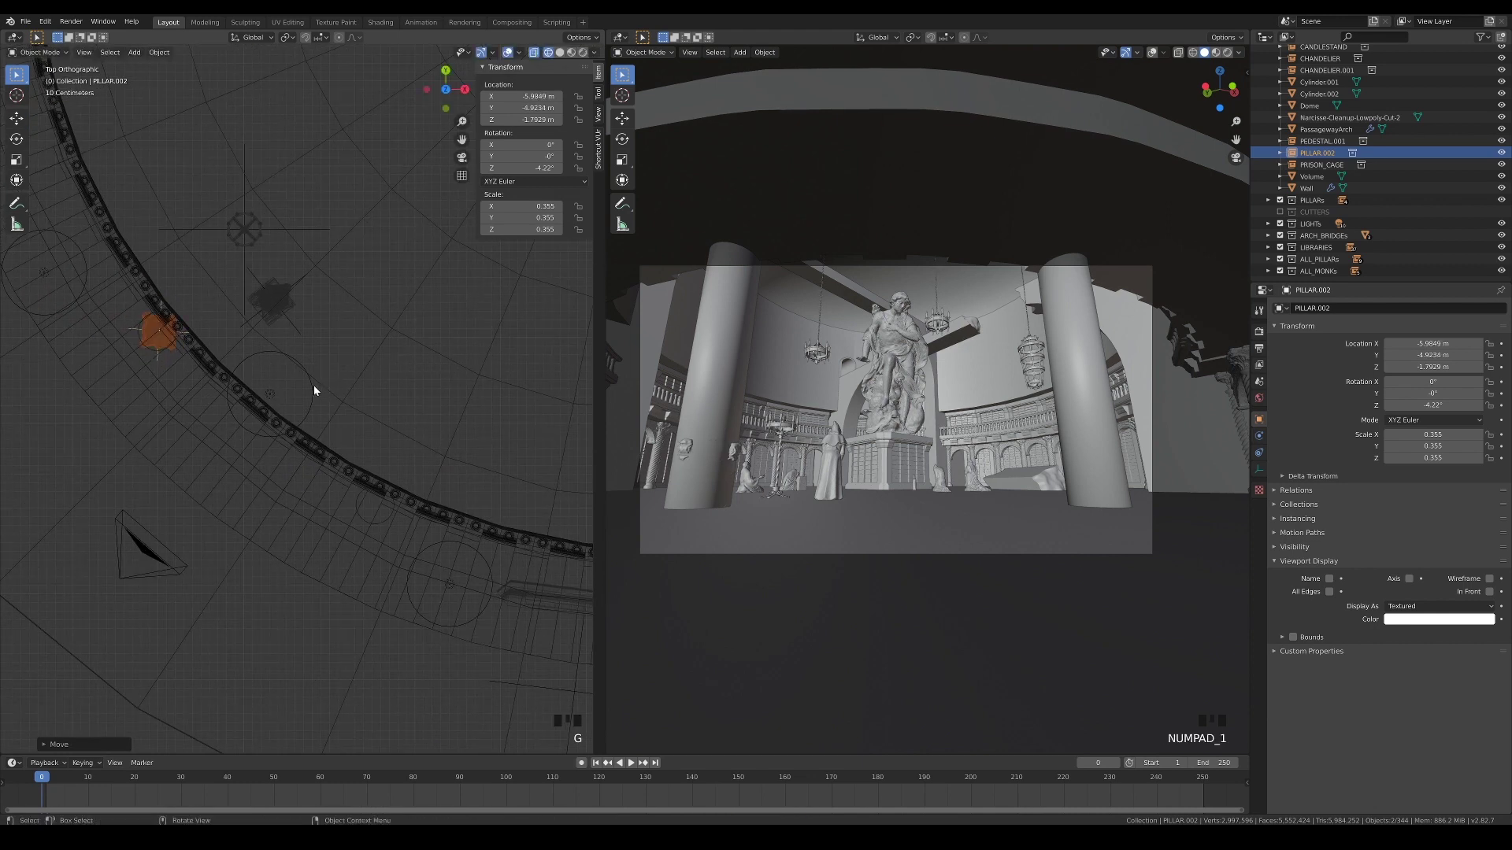
pyautogui.scroll(-3, 290, 461)
pyautogui.scroll(-3, 290, 464)
pyautogui.write('0')
pyautogui.press('Return')
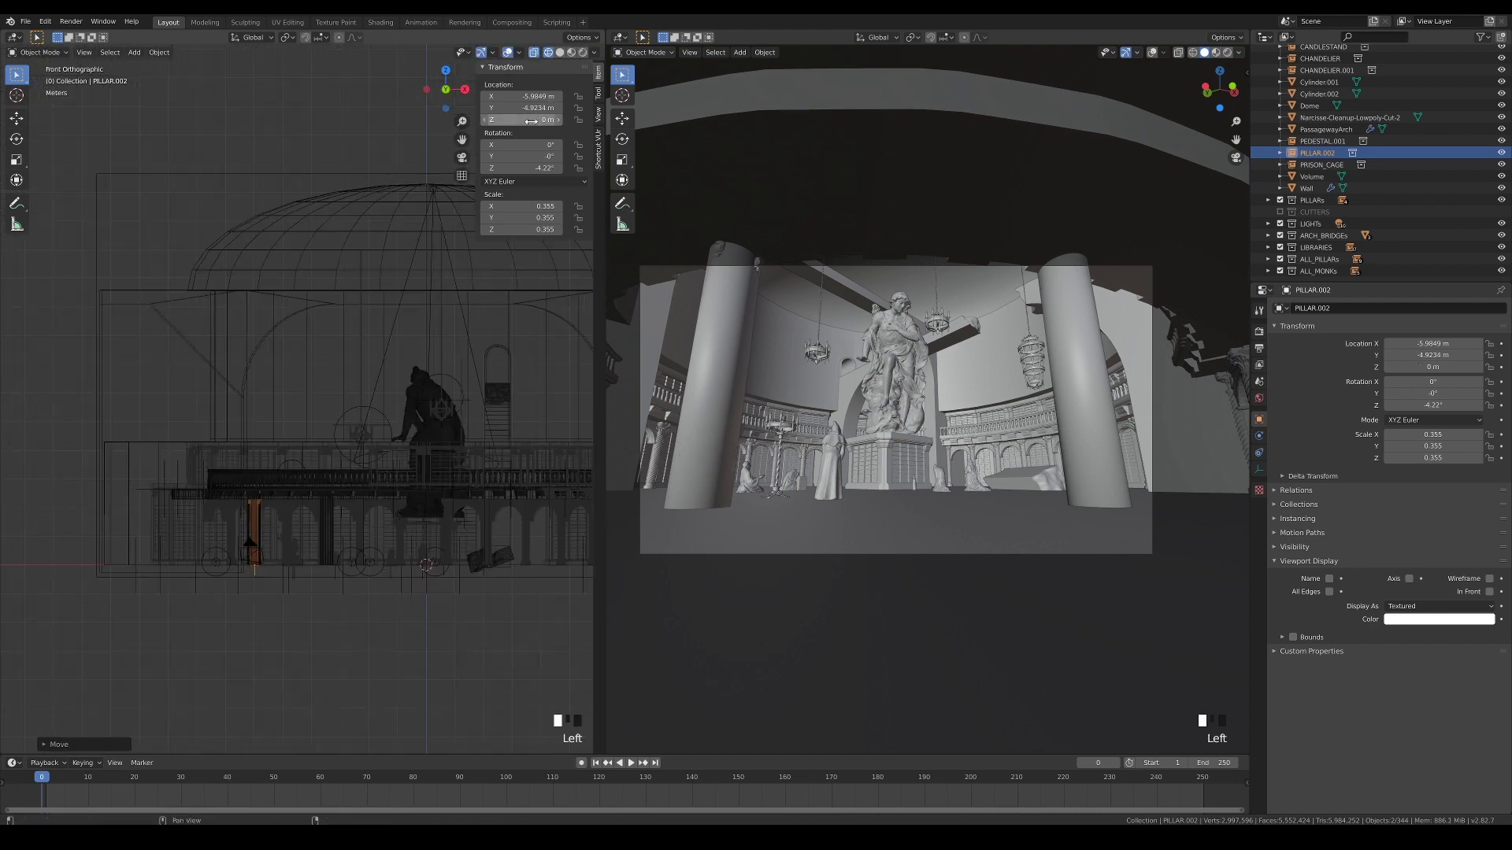
pyautogui.keyDown('shift'); pyautogui.moveTo(268, 584); pyautogui.dragTo(266, 528, button='middle'); pyautogui.keyUp('shift')
pyautogui.click(1152, 54)
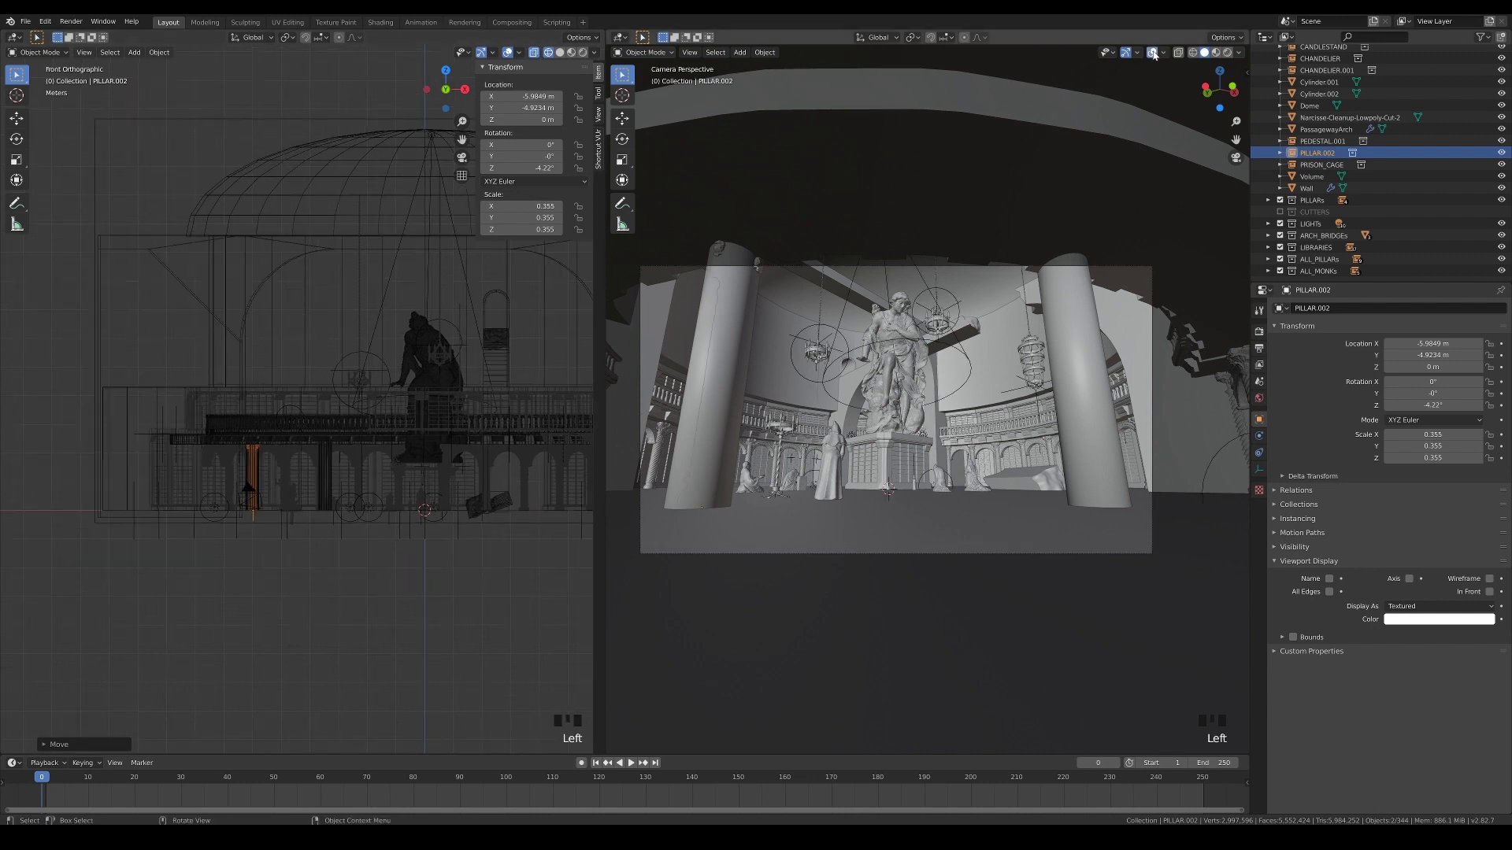
# - Fine-tune the pillar's position from above to about X -6.01 m, Y -4.94 m
pyautogui.press('KP_7')
pyautogui.scroll(7, 296, 532)
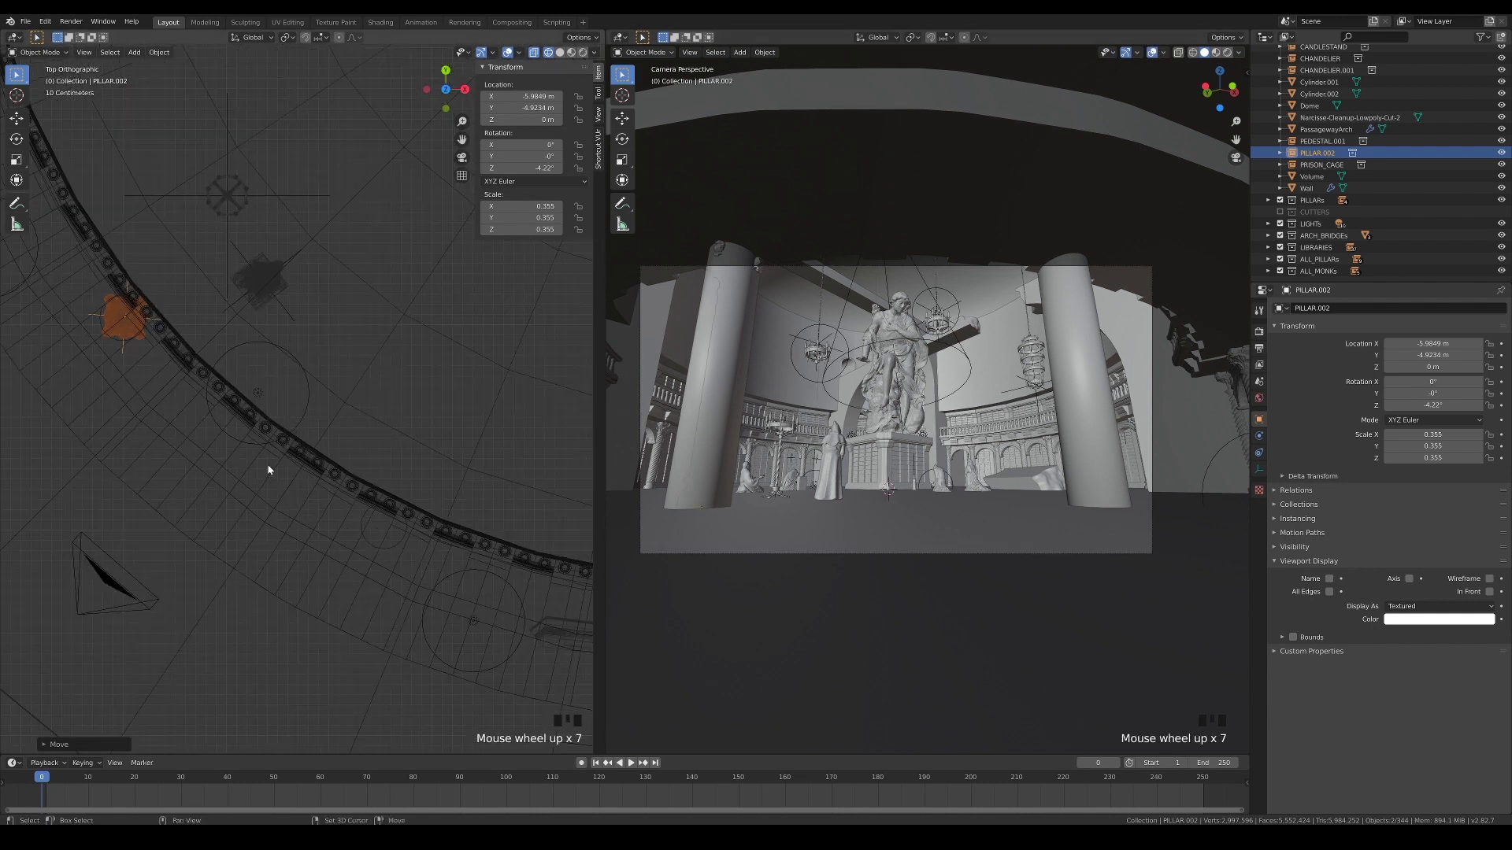
pyautogui.keyDown('shift'); pyautogui.moveTo(270, 466); pyautogui.dragTo(162, 368, button='middle'); pyautogui.keyUp('shift')
pyautogui.scroll(6, 338, 437)
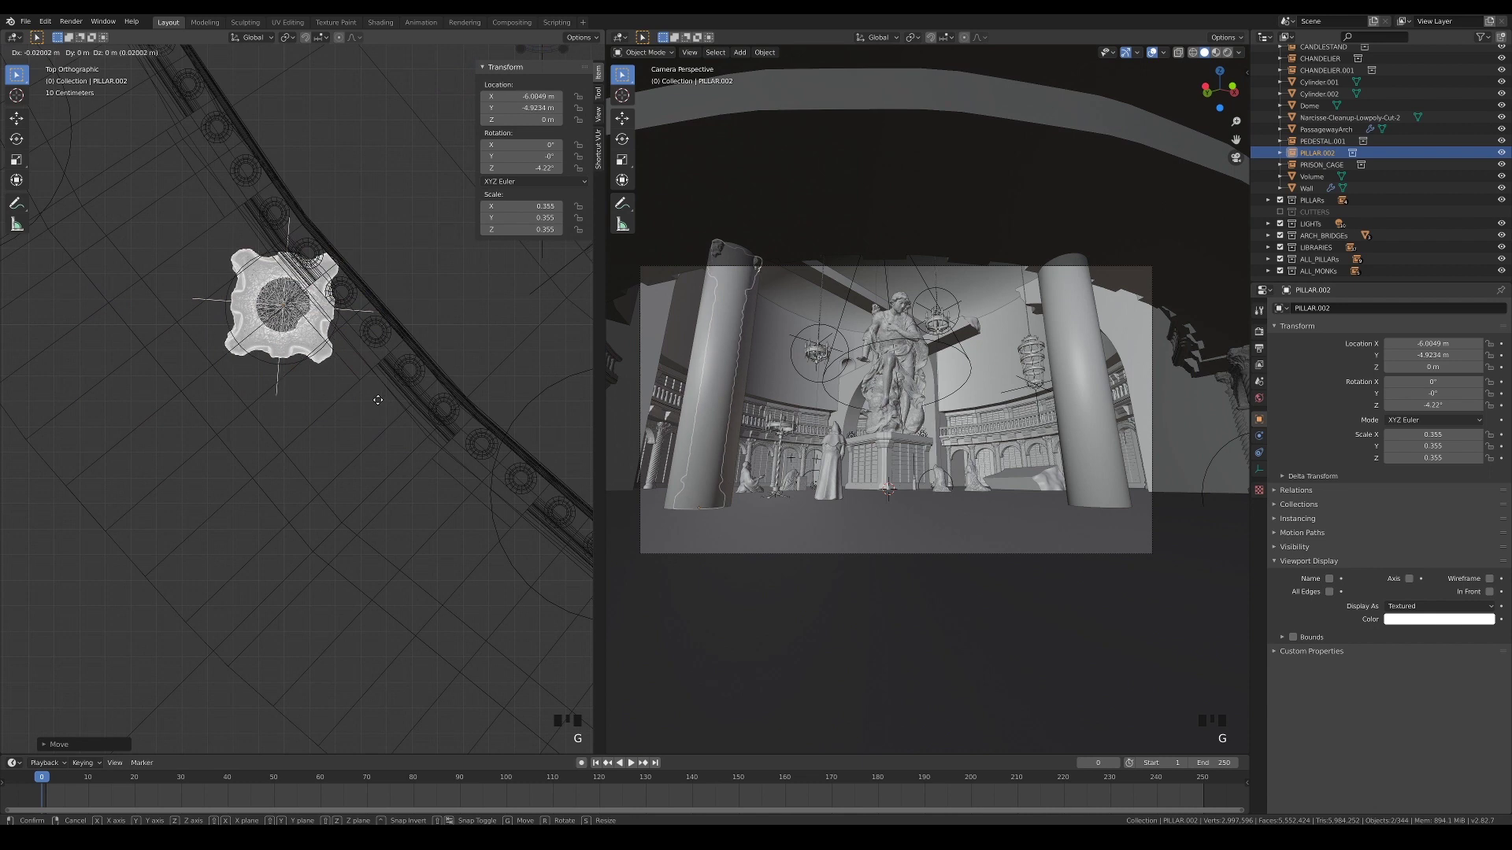
pyautogui.press('g')
pyautogui.press('g')
pyautogui.click(383, 411)
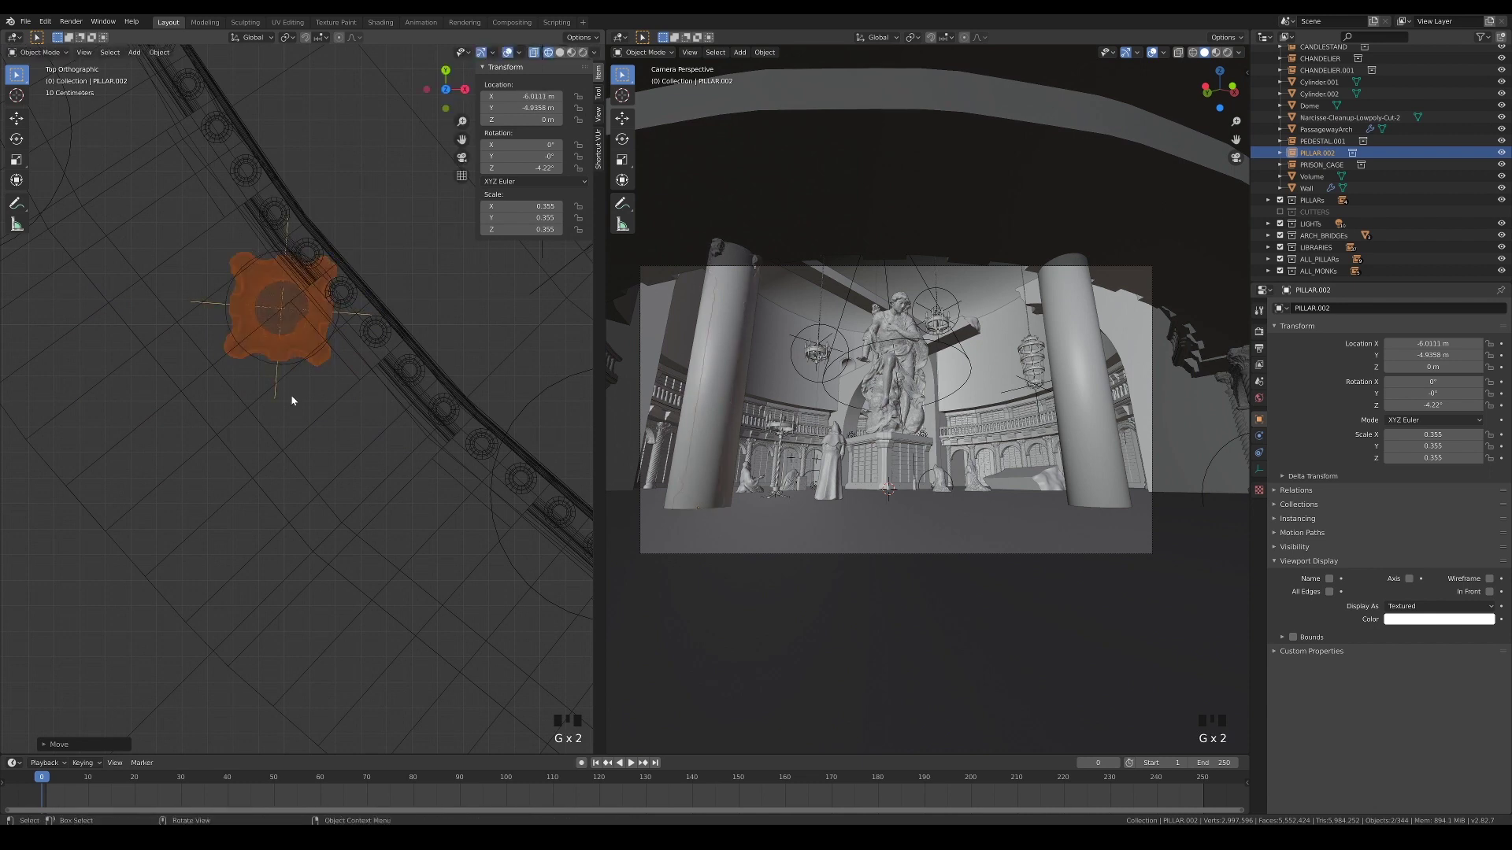
# - Thicken the pillar by scaling it in X and Y only, to about 0.597
pyautogui.press('s')
pyautogui.hotkey('shift', 'z')
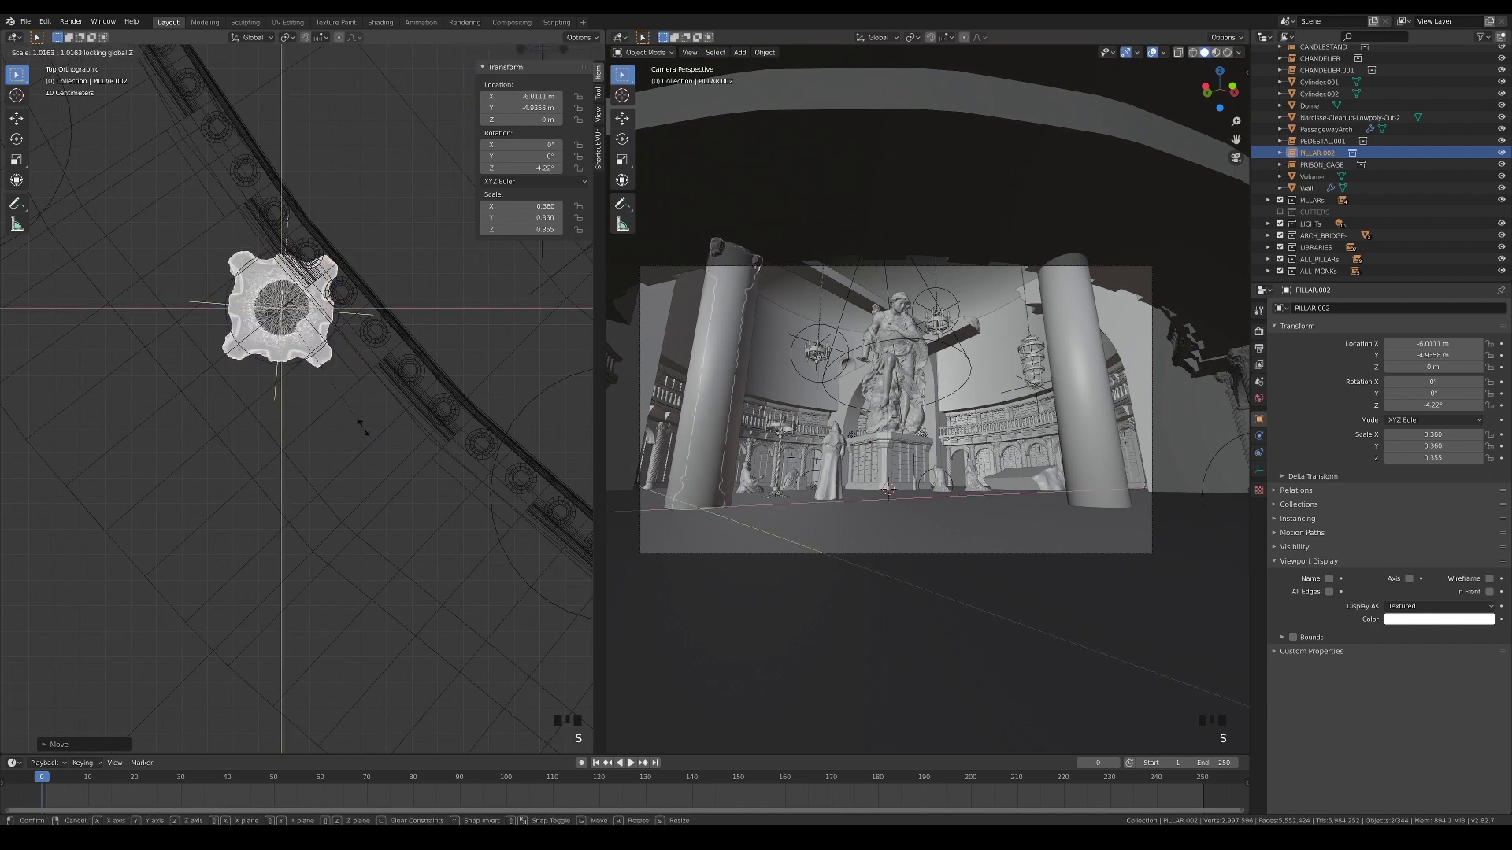
pyautogui.click(449, 477)
# - Delete the plain placeholder cylinder around the left foreground pillar and reselect the twisted pillar
pyautogui.click(726, 355)
pyautogui.press('Delete')
pyautogui.click(728, 335)
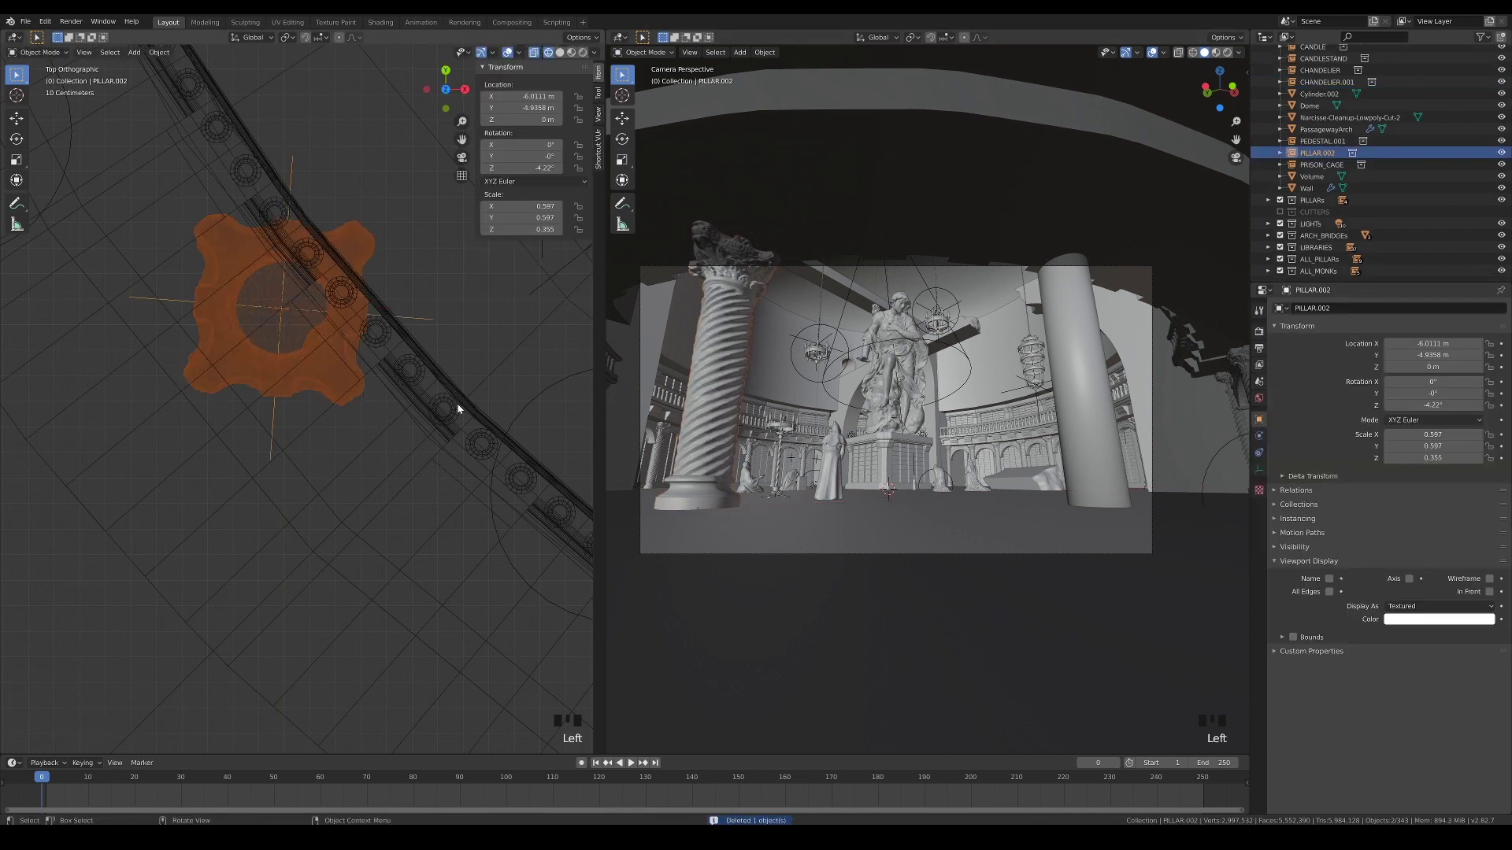
# - Stretch the twisted pillar vertically to a Z scale of about 0.418 so its capital rises above the camera frame
pyautogui.keyDown('shift'); pyautogui.moveTo(458, 409); pyautogui.dragTo(347, 374, button='middle'); pyautogui.keyUp('shift')
pyautogui.press('s')
pyautogui.press('z')
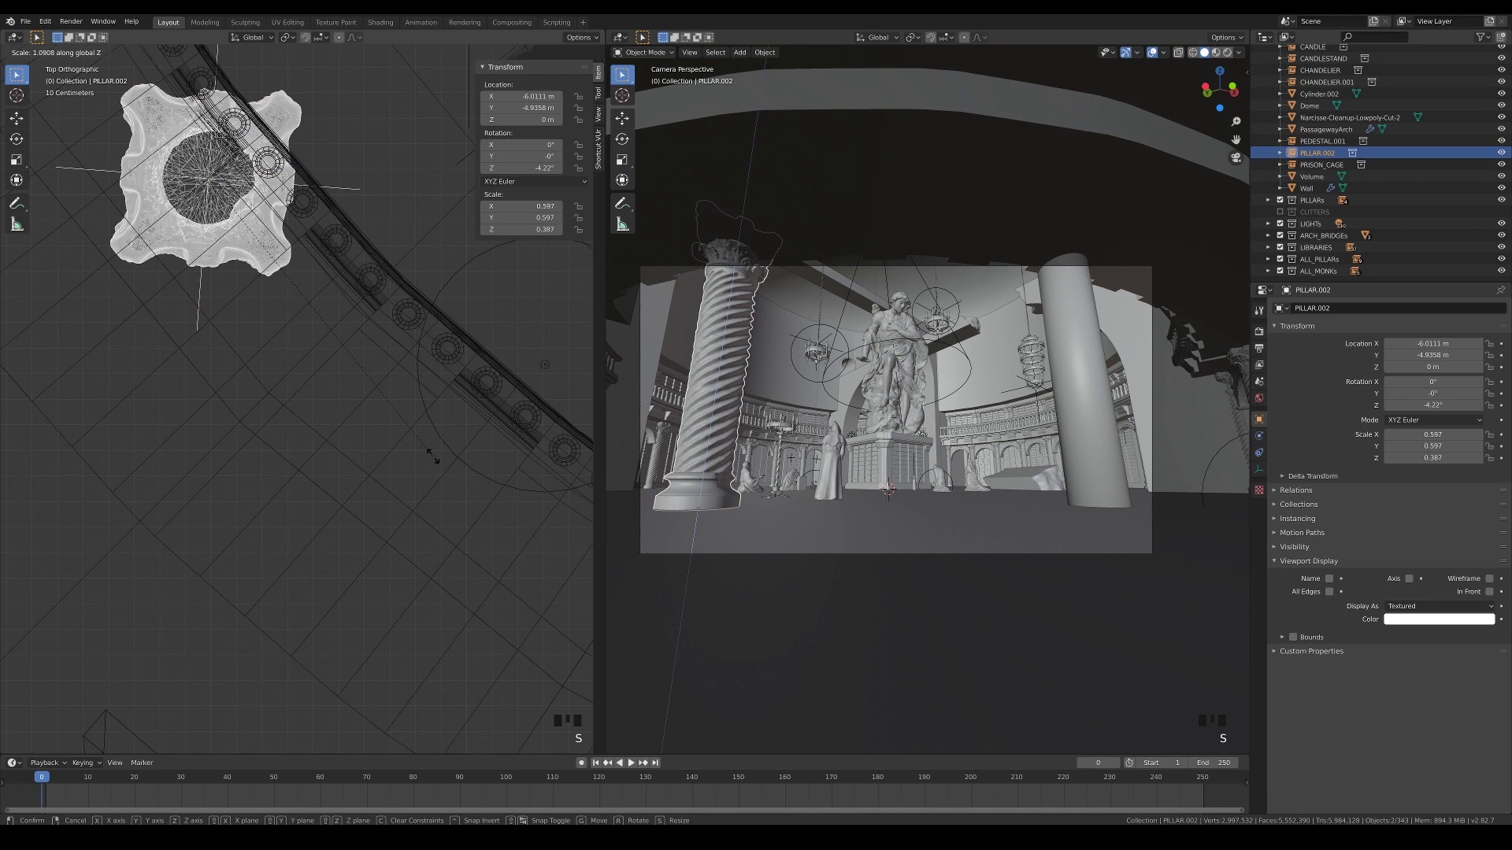
pyautogui.click(437, 458)
pyautogui.press('s')
pyautogui.press('z')
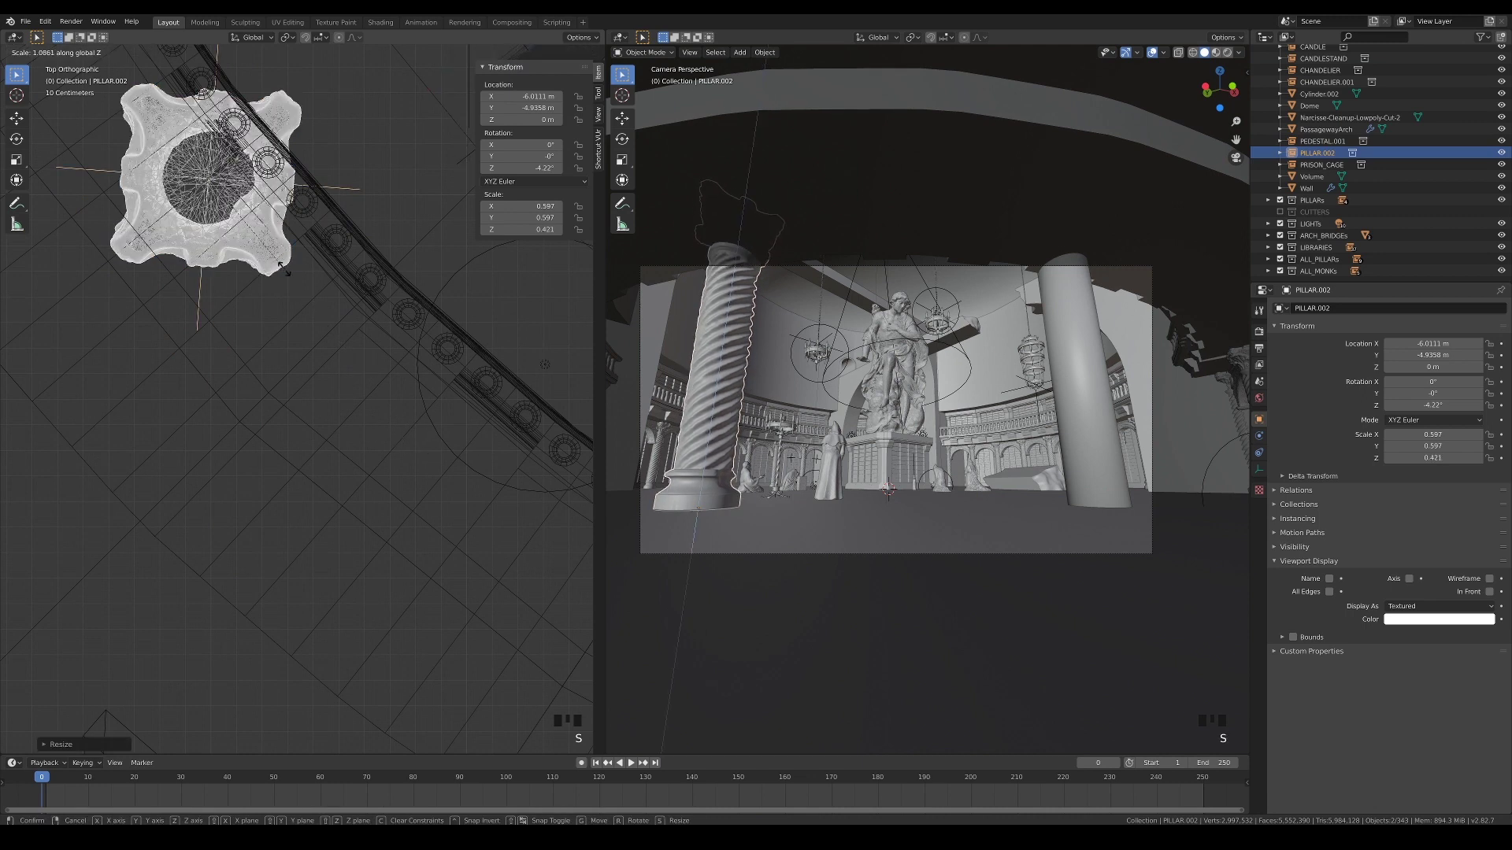
pyautogui.click(261, 256)
# - Duplicate the twisted pillar and rotate the copy around the 3D cursor to the right foreground cylinder, at about X -3.47 m, Y -6.96 m
pyautogui.scroll(-5, 249, 307)
pyautogui.keyDown('shift'); pyautogui.moveTo(399, 382); pyautogui.dragTo(271, 322, button='middle'); pyautogui.keyUp('shift')
pyautogui.hotkey('shift', 'd')
pyautogui.rightClick(344, 308)
pyautogui.click(288, 38)
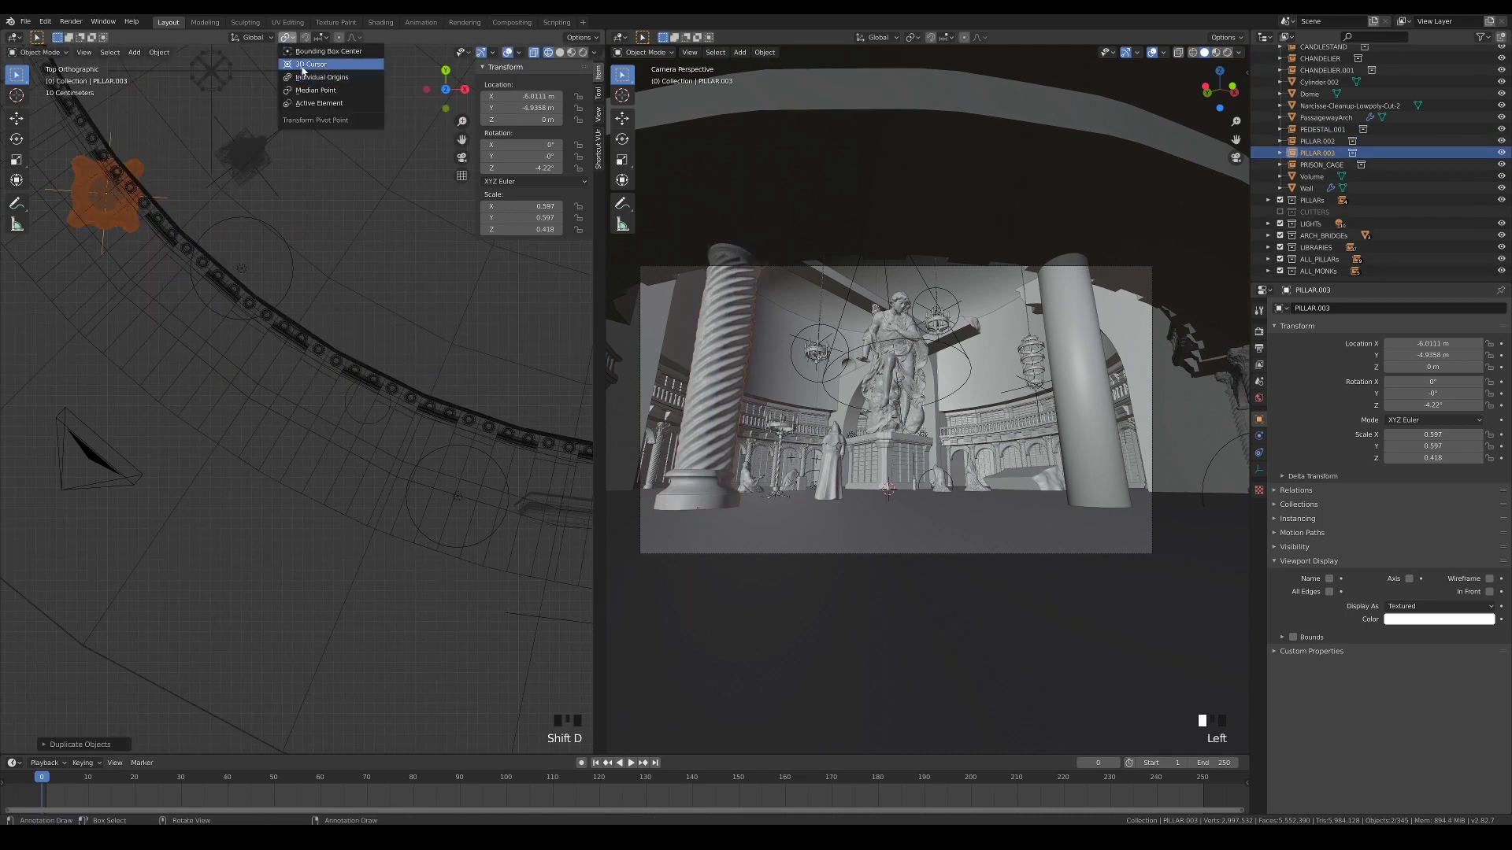
pyautogui.click(302, 66)
pyautogui.scroll(-4, 374, 283)
pyautogui.press('r')
pyautogui.click(1008, 300)
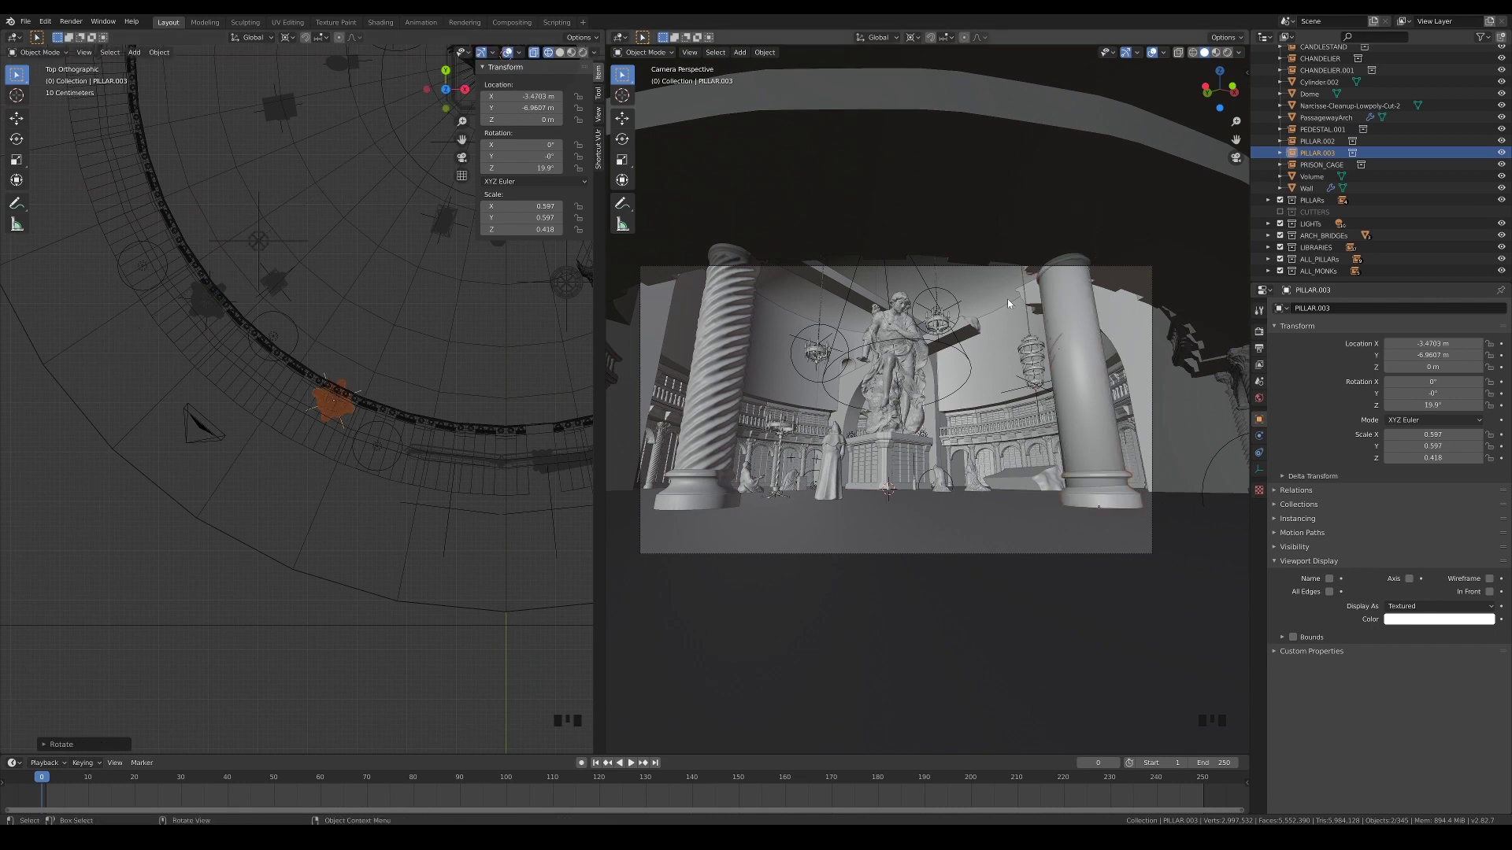
# - Delete the plain placeholder cylinder around the right foreground pillar
pyautogui.click(1068, 298)
pyautogui.press('Delete')
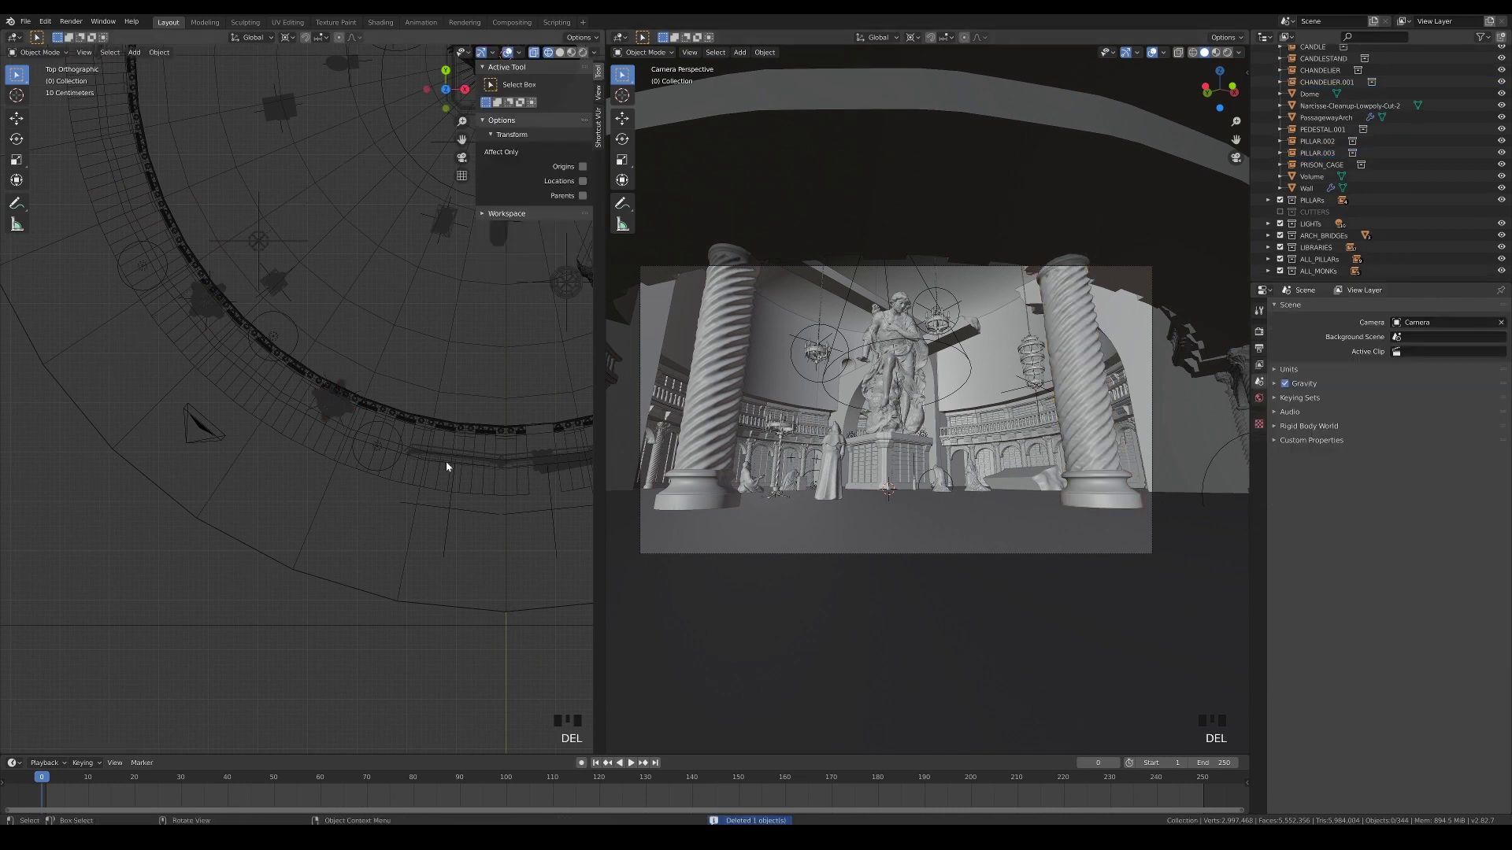
pyautogui.moveTo(338, 564); pyautogui.dragTo(367, 610, button='middle')
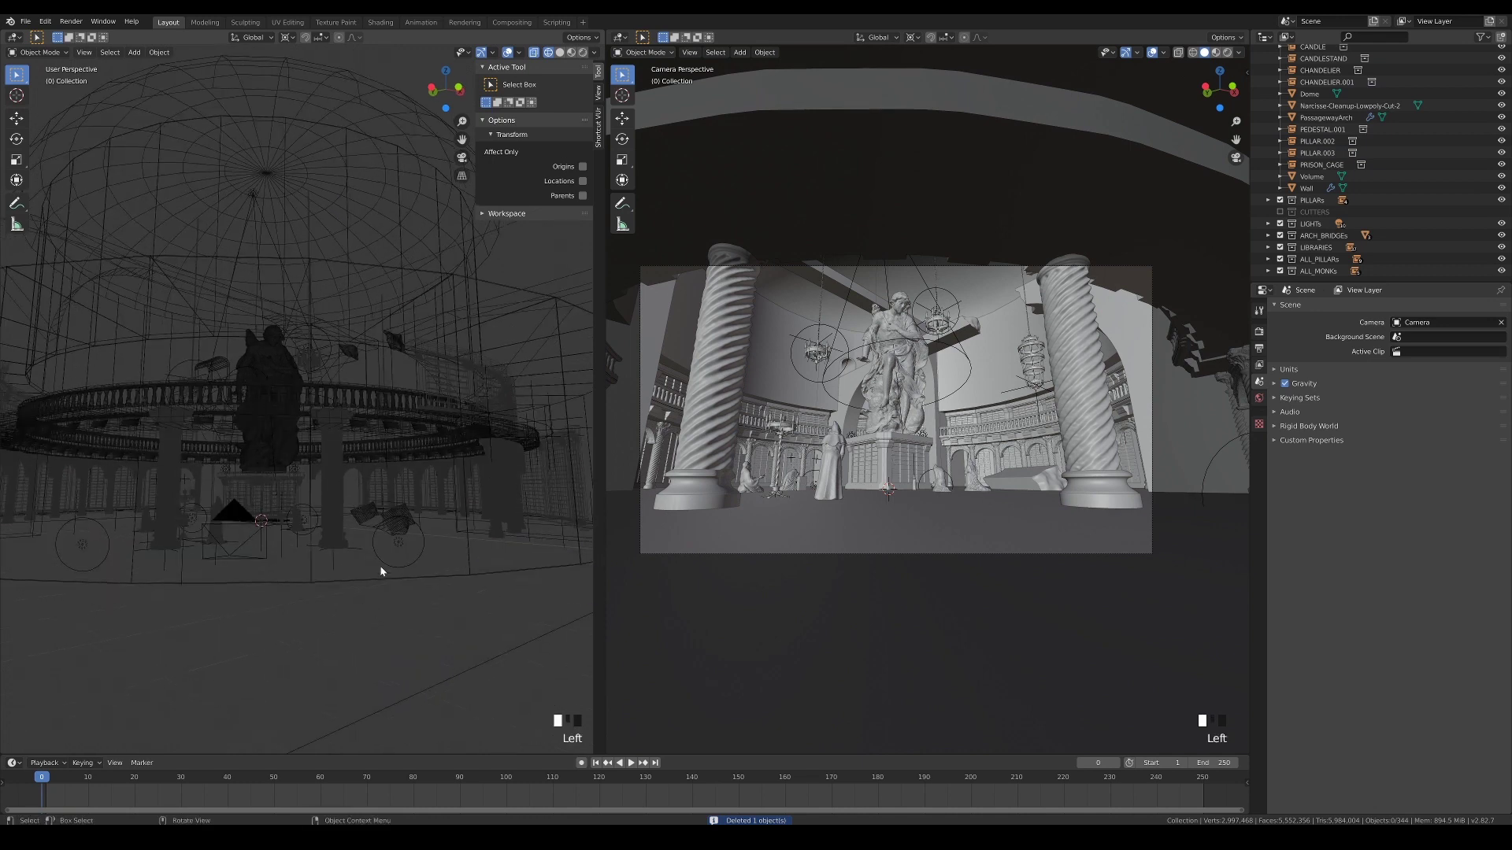